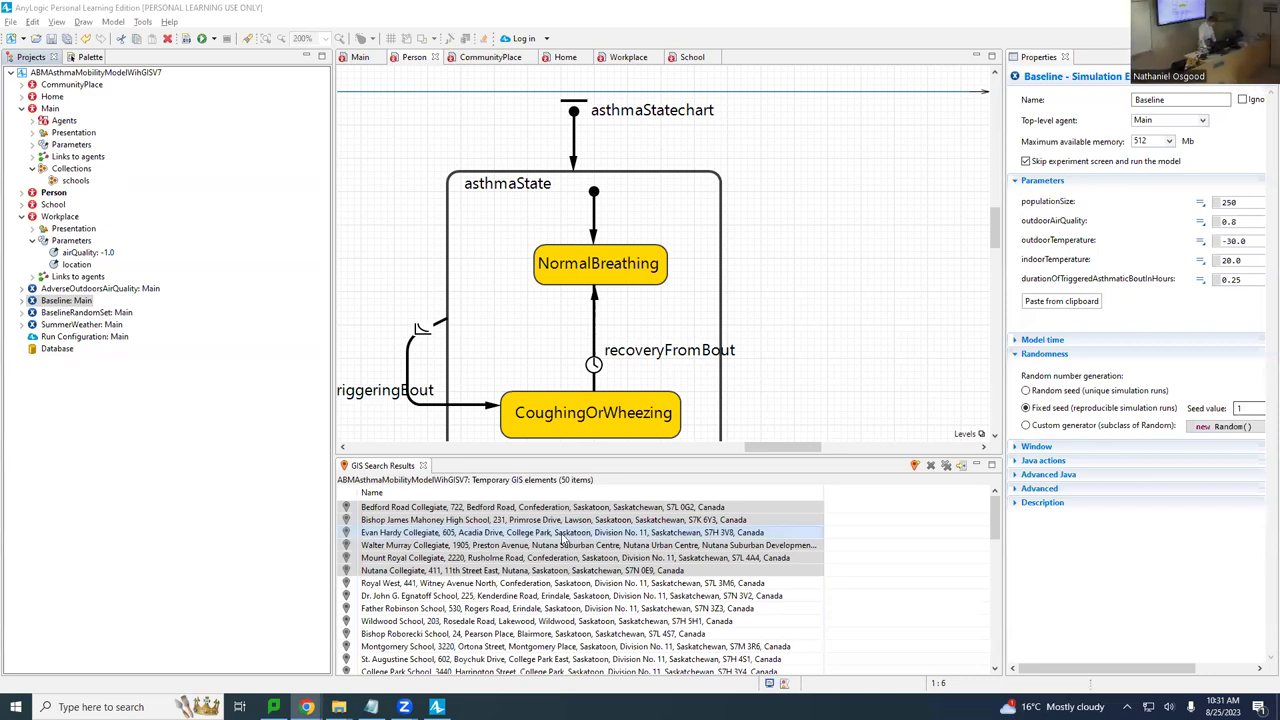
Open Main's diagram and scroll left to the school, home, workplace and population agents beside the map.
left_click(47, 109)
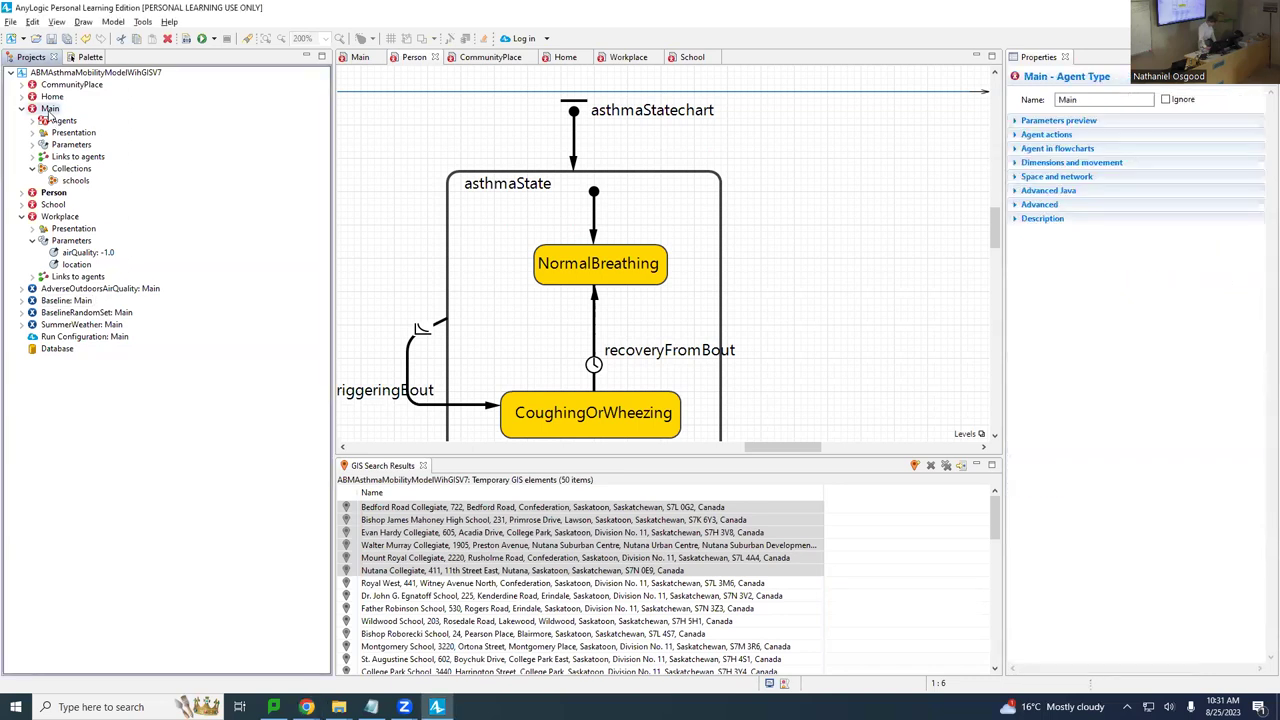
double_click(47, 110)
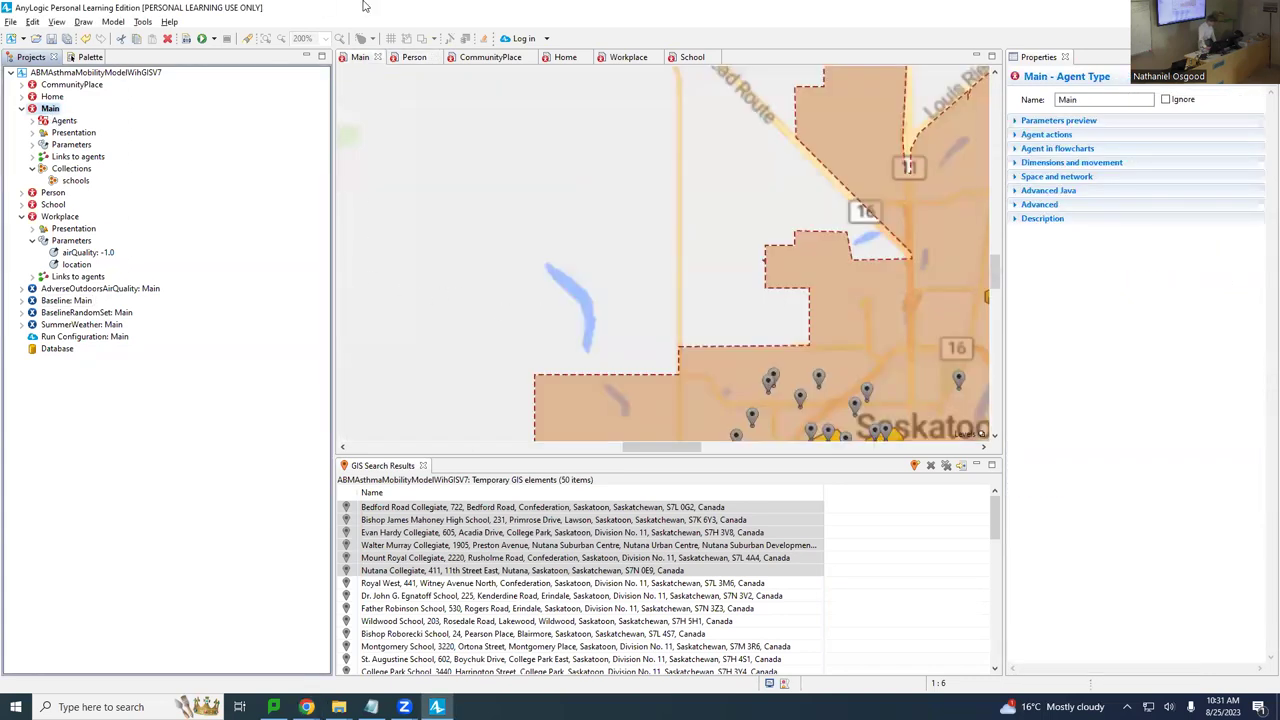
scroll(580, 330, "down", 1)
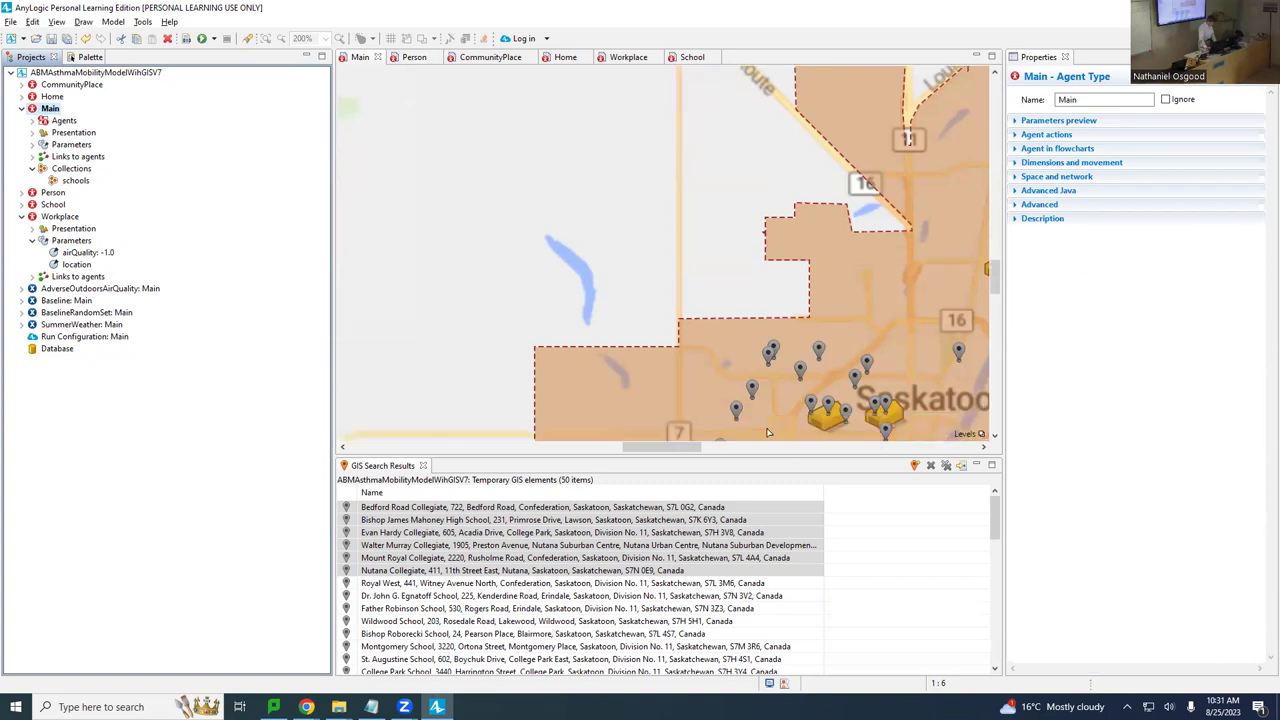
left_click(729, 358)
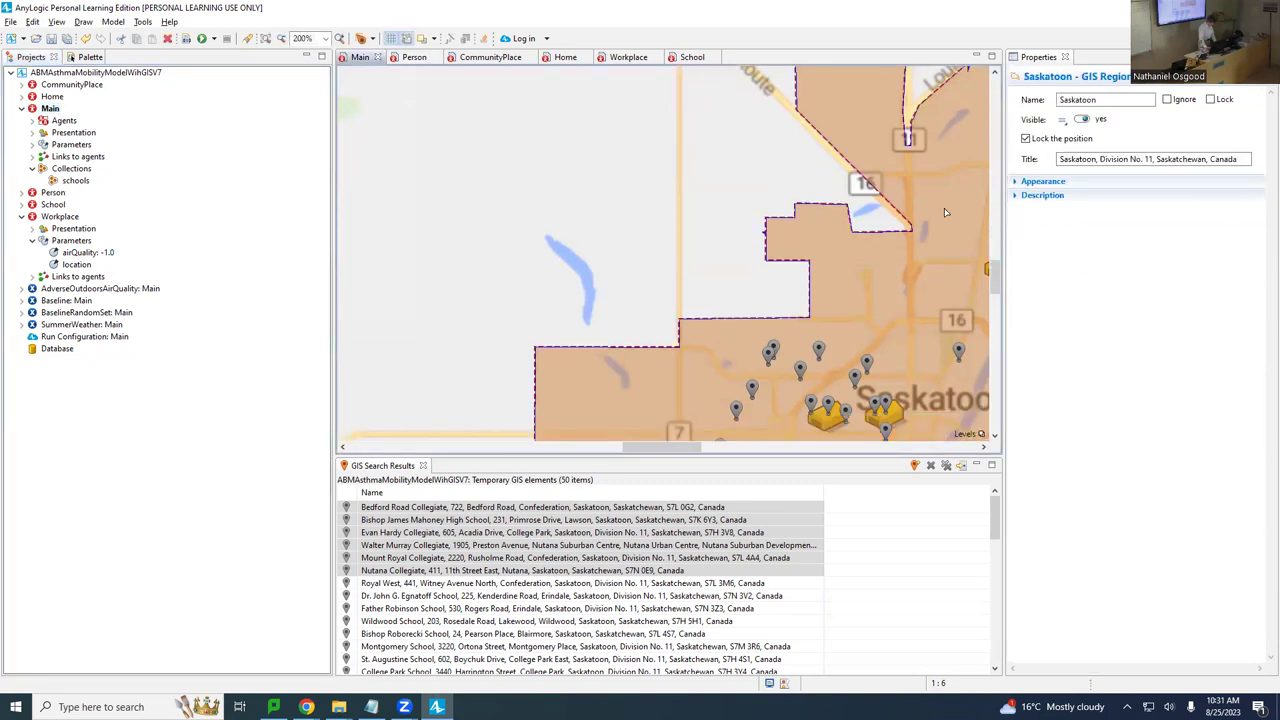
left_click(590, 231)
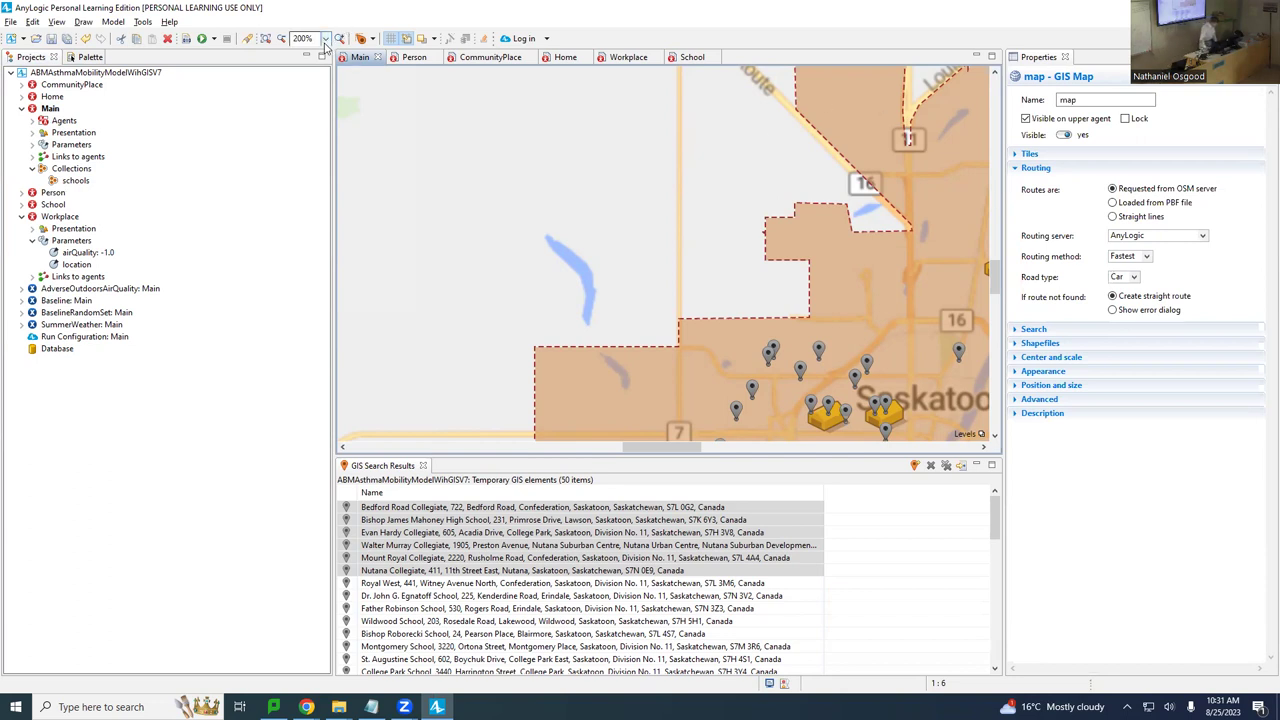
left_click_drag(657, 448, 483, 455)
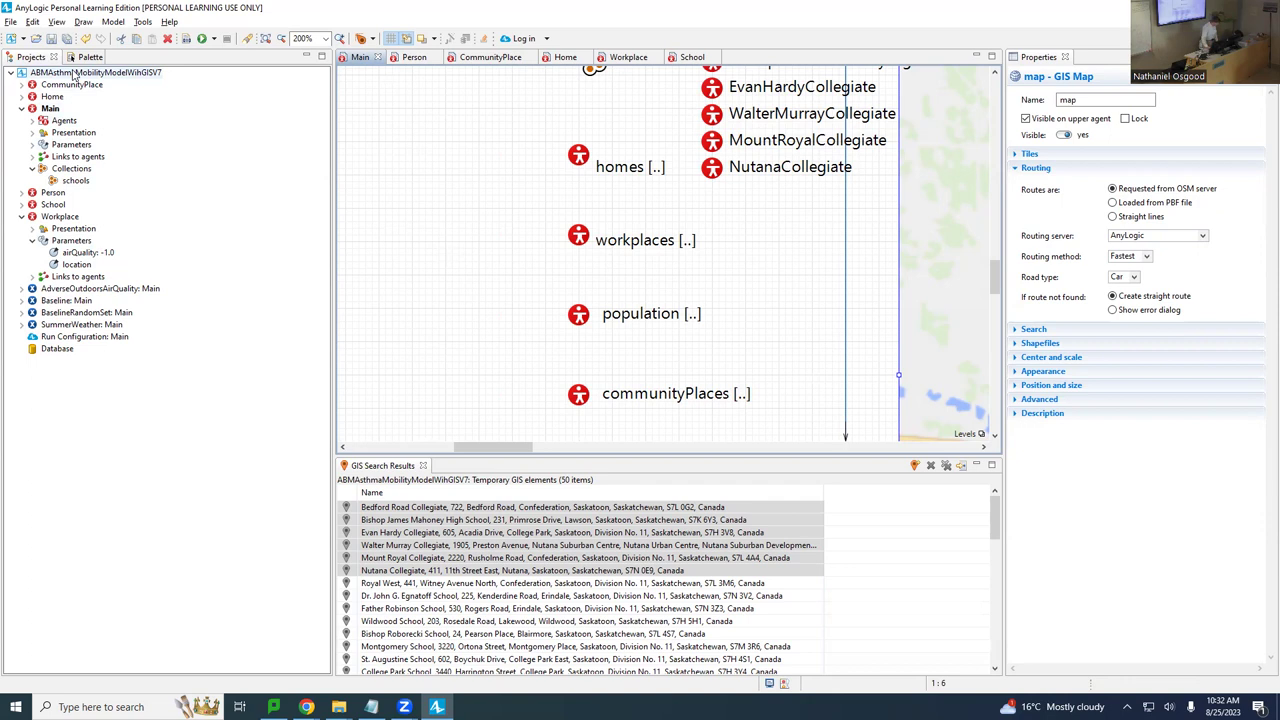
Save the model as a new copy named ABMAsthmaMobilityModelWithGISV8.
left_click(11, 22)
left_click(38, 101)
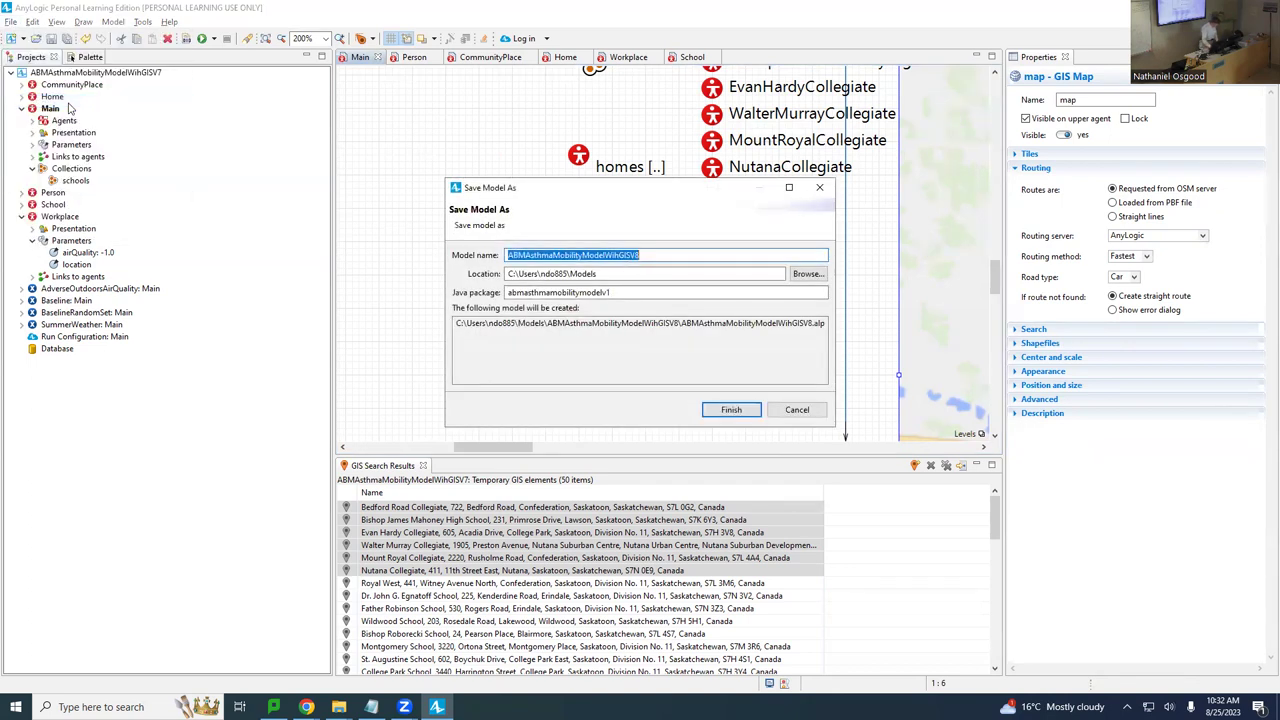
key("Return")
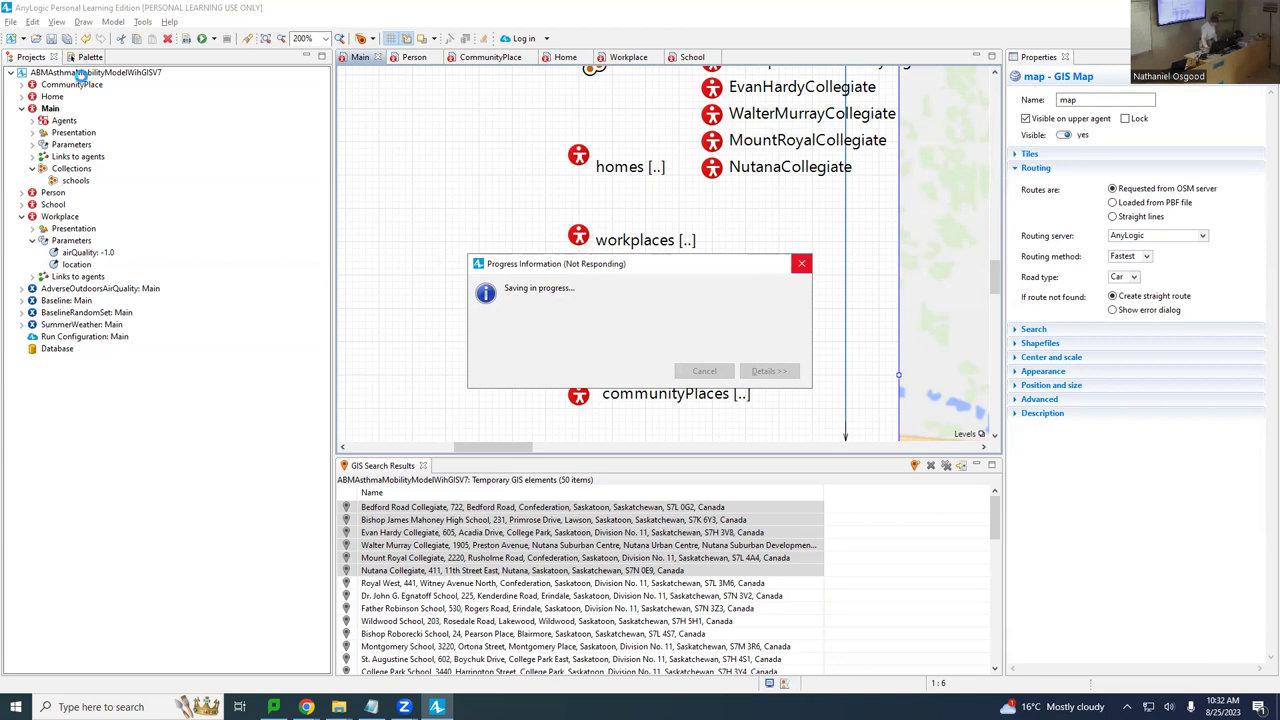
Bring up the New submenu on the model's root in the project tree.
left_click(80, 73)
right_click(81, 72)
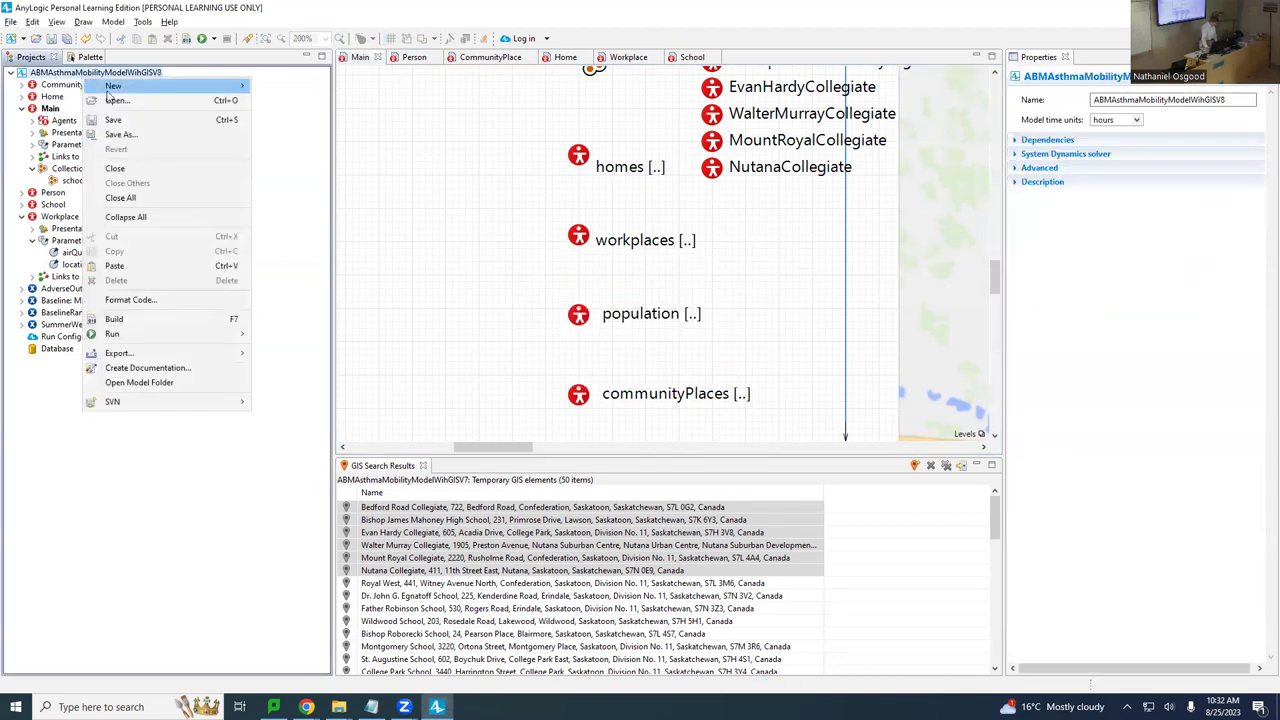
mouse_move(112, 88)
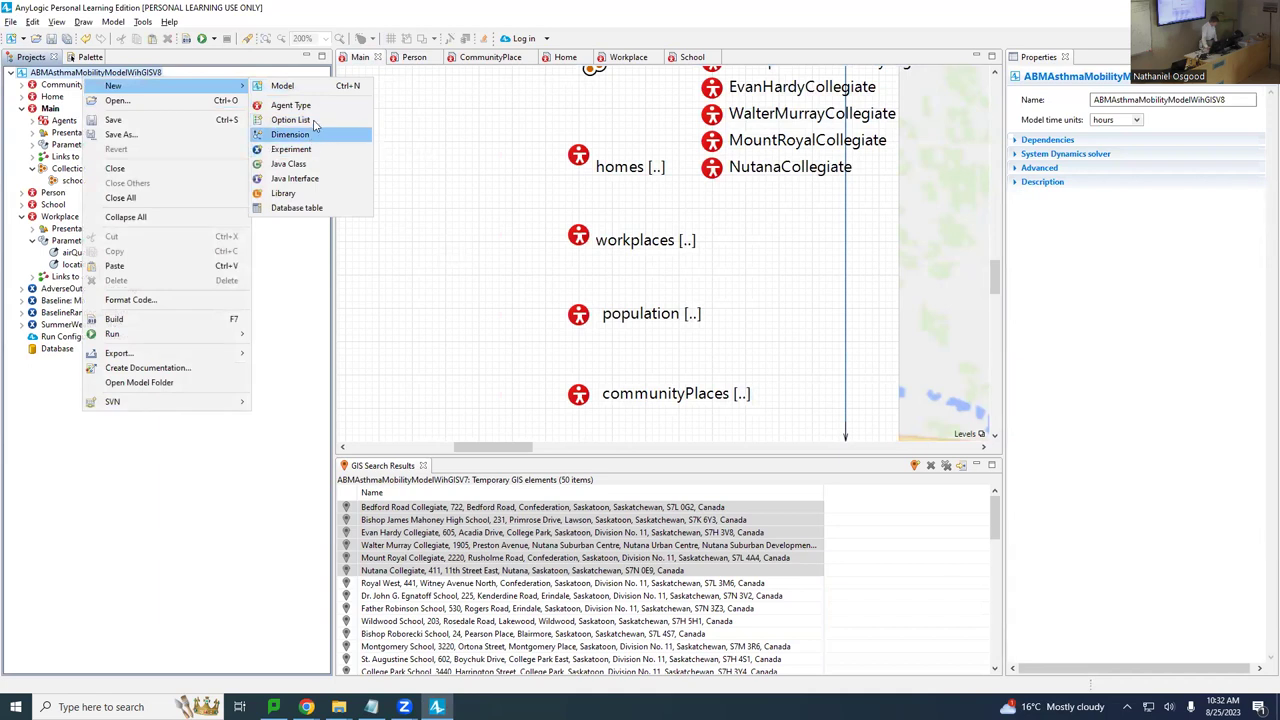
Start a new option list named TransportationModality and add the Bike option.
left_click(313, 121)
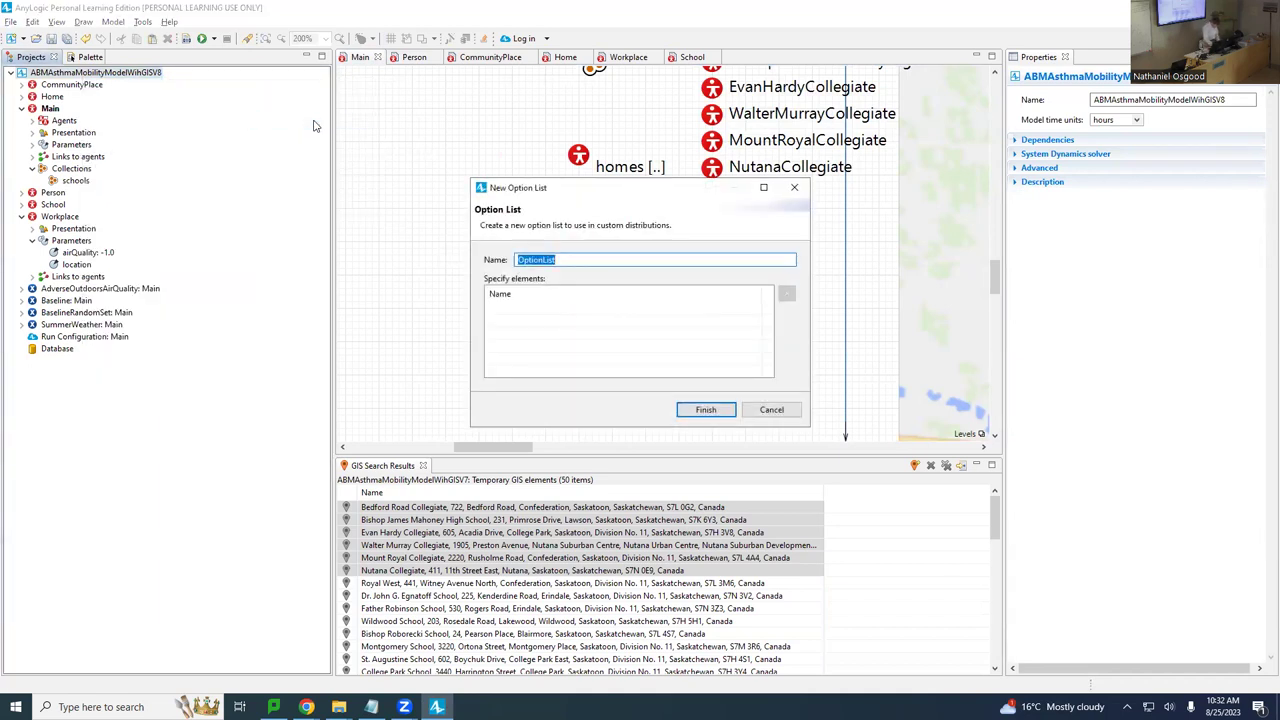
type("Transporta")
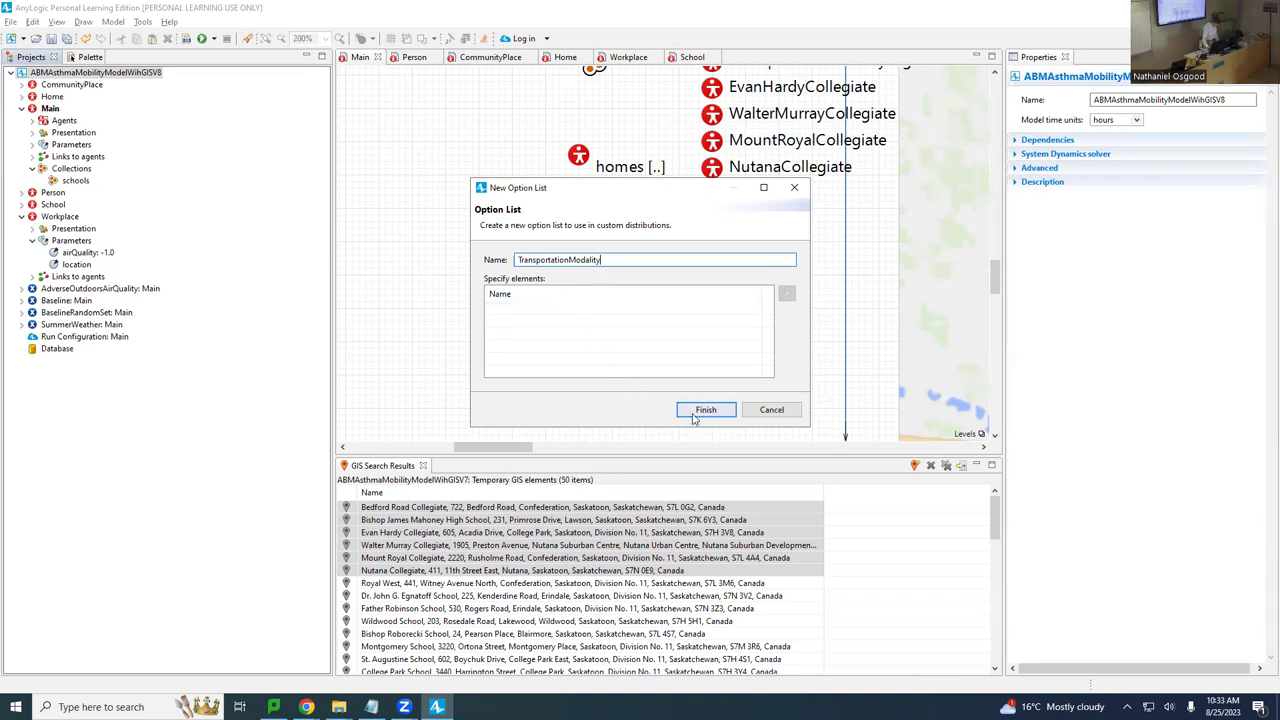
left_click(510, 312)
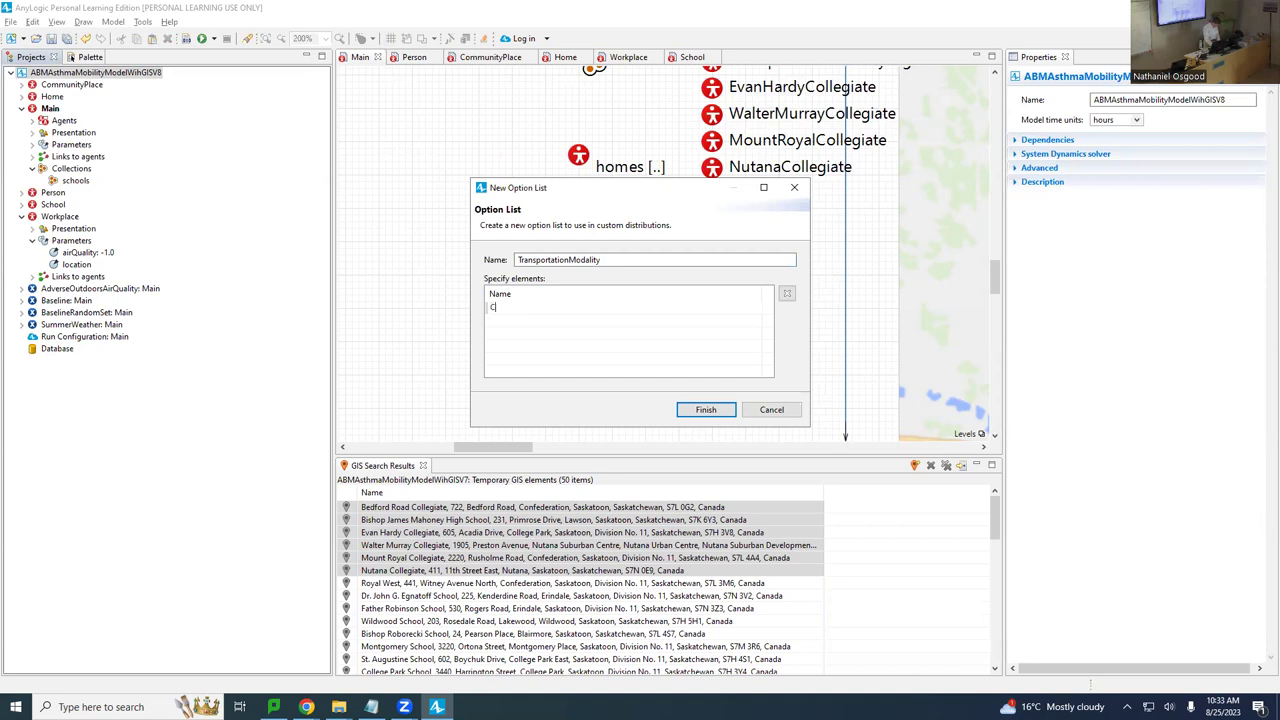
key("BackSpace")
type("Ca")
key("BackSpace")
key("BackSpace")
type("Bik")
left_click(491, 322)
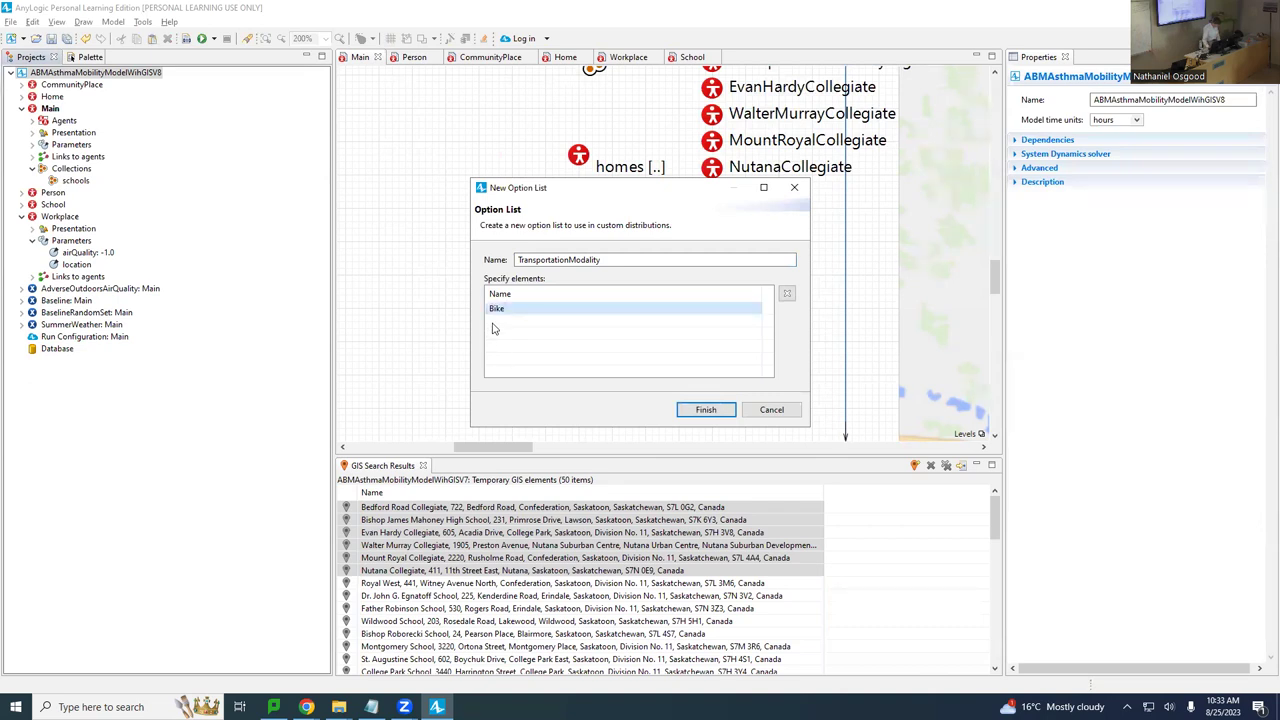
Add the Walking, Bus and Car options to the list.
type("Walking")
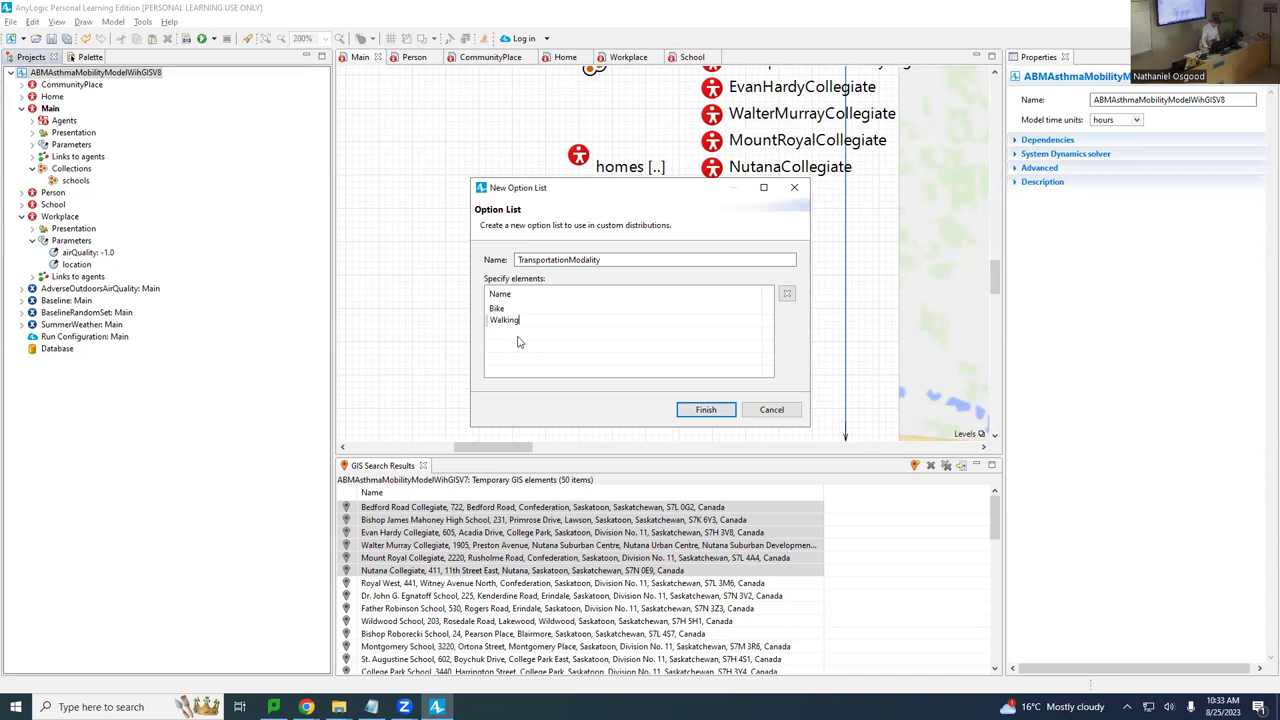
left_click(515, 340)
left_click(516, 334)
type("Bus")
left_click(507, 360)
left_click(501, 347)
type("Car")
Finish the option list and show the Agent palette with Custom Distribution ready to place.
left_click(705, 410)
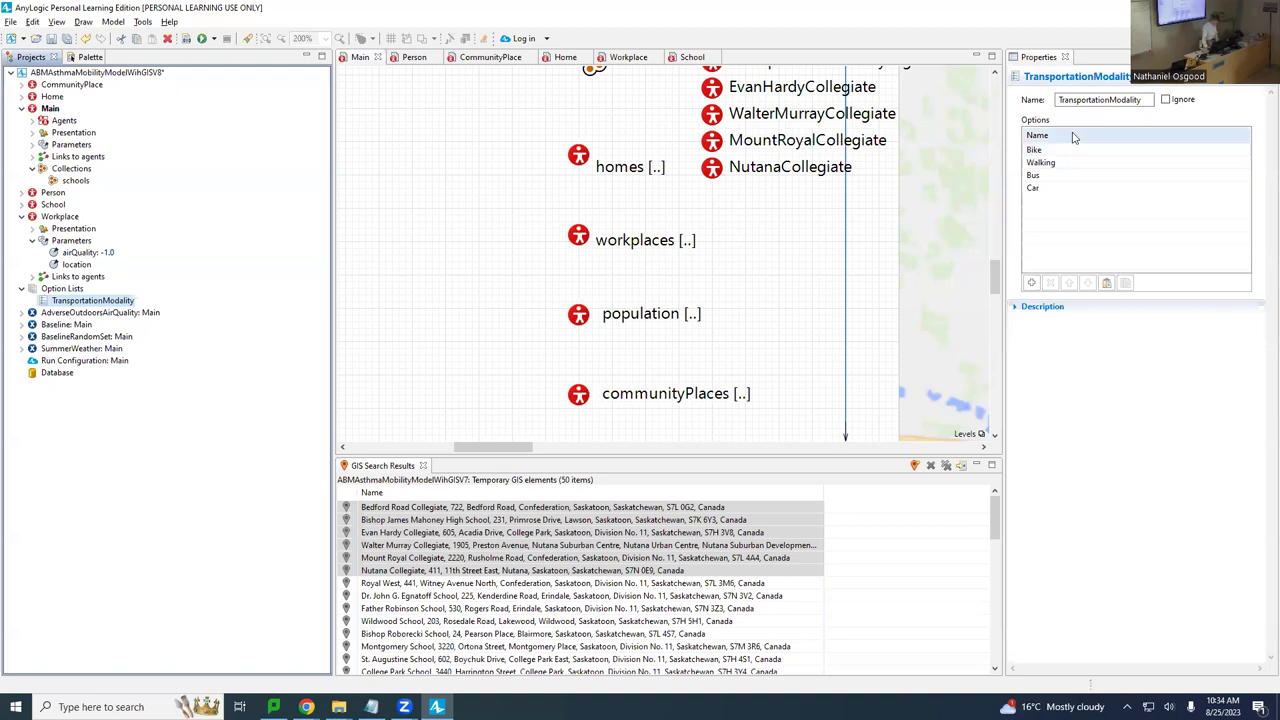
left_click(80, 58)
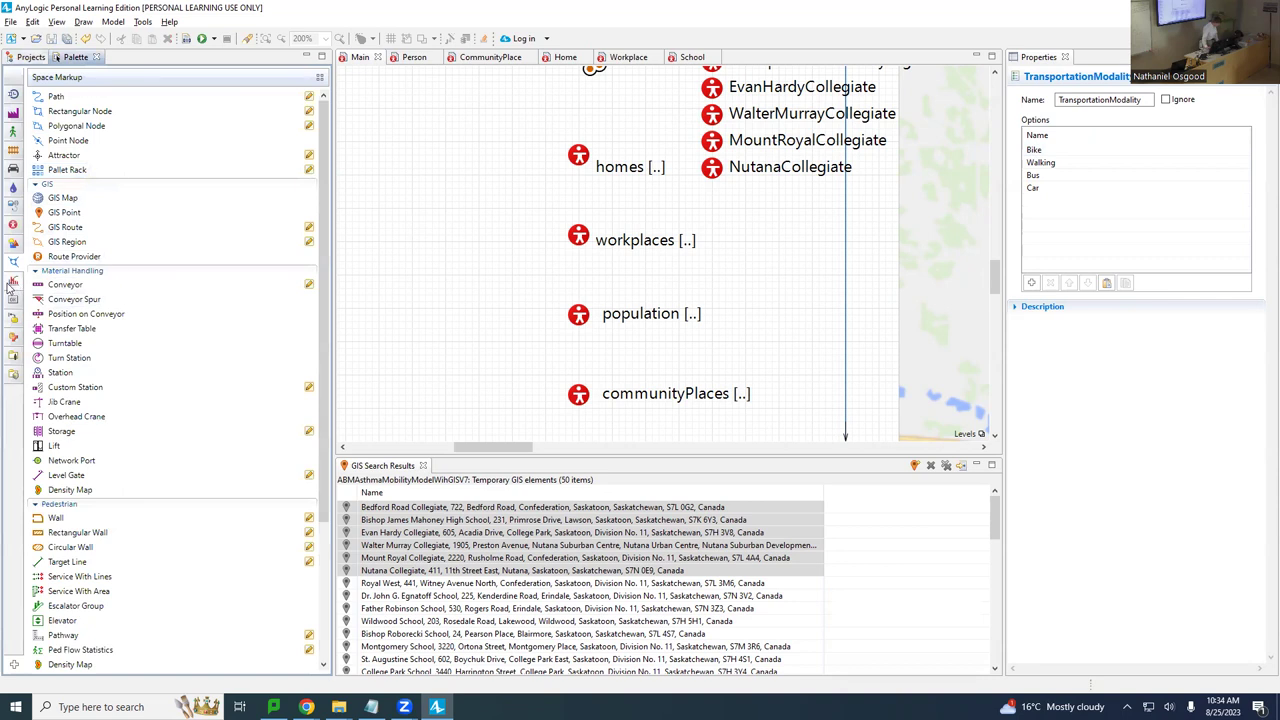
mouse_move(12, 283)
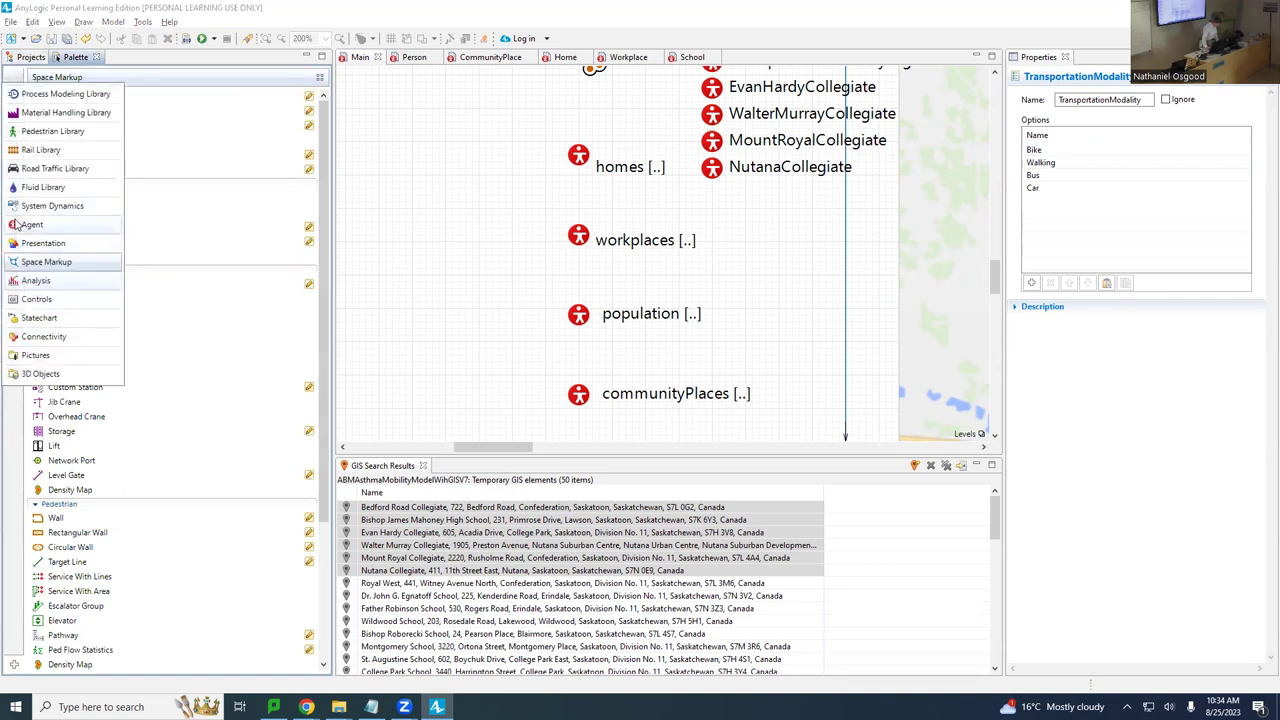
left_click(16, 226)
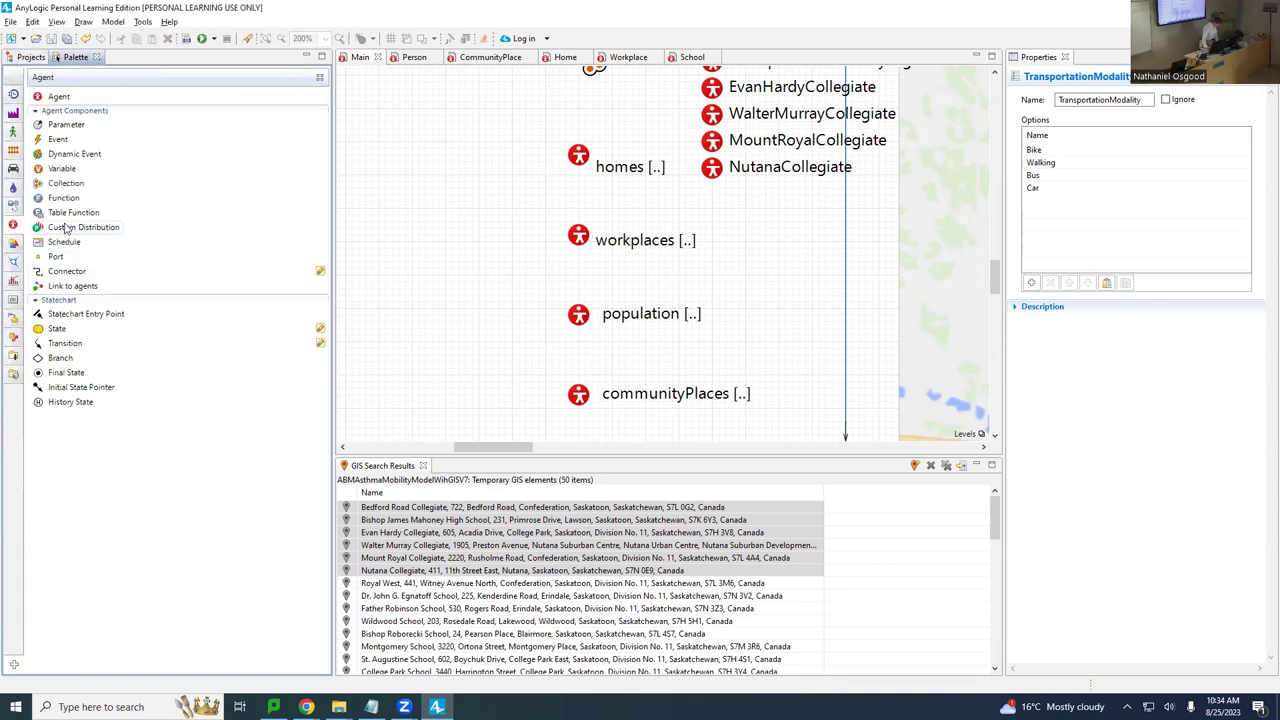
mouse_move(65, 229)
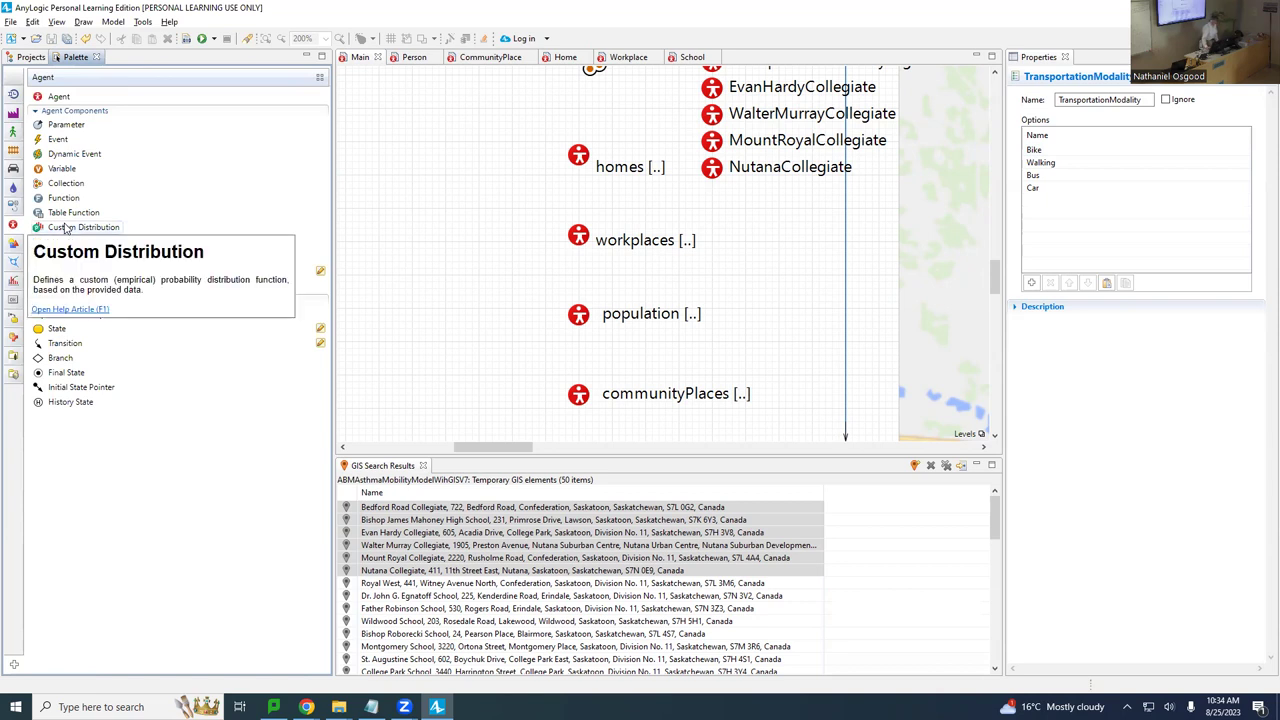
Place a custom distribution on Main and rename it commutingModeDistribution.
left_click_drag(65, 229, 424, 117)
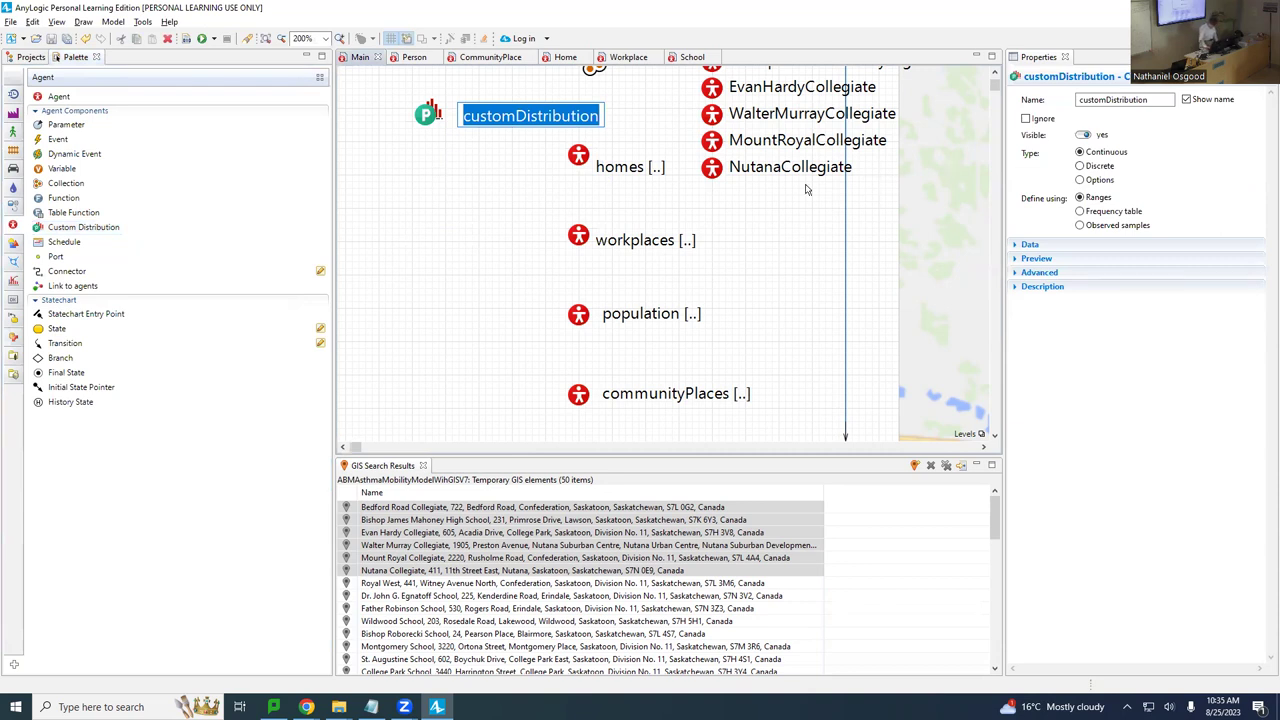
left_click(1093, 99)
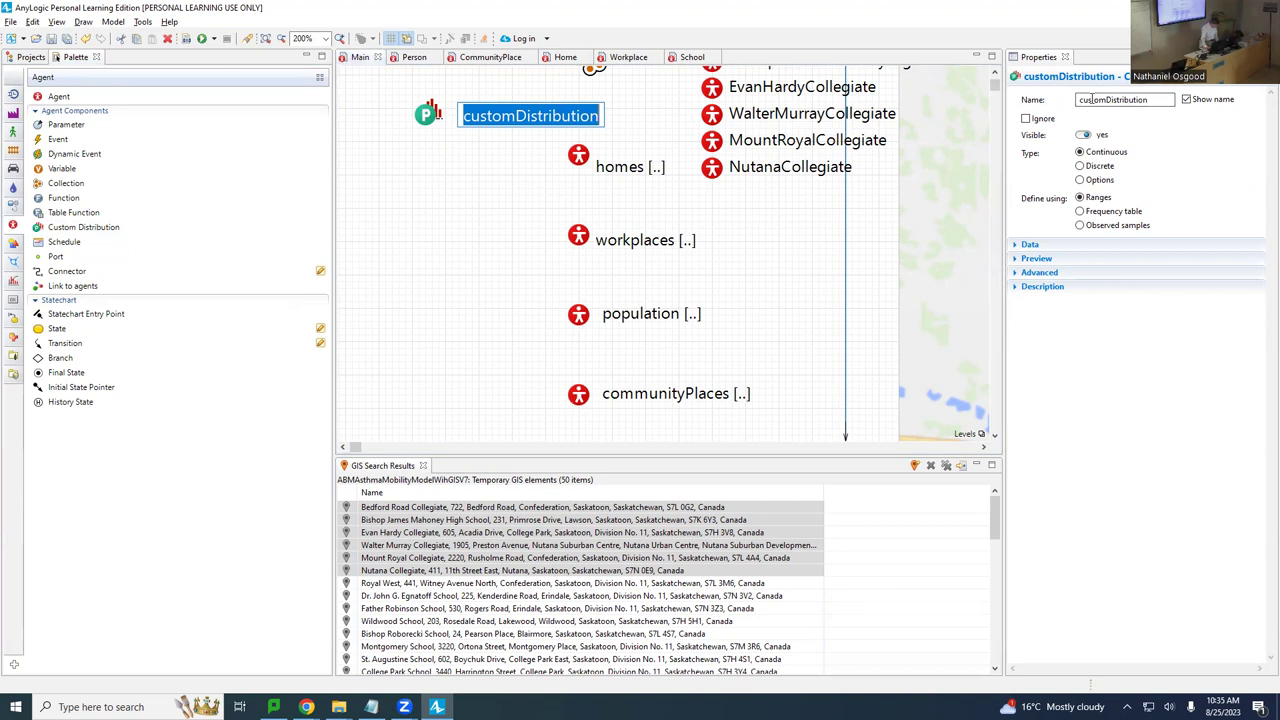
double_click(1093, 99)
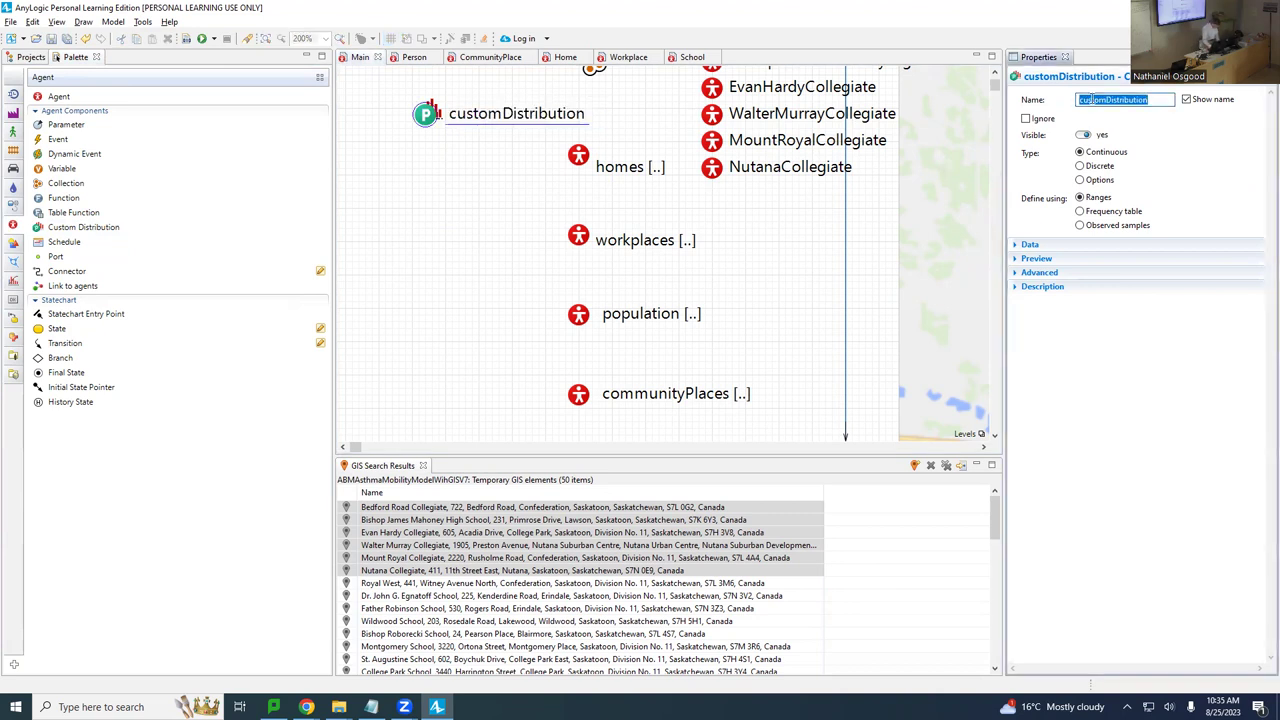
key("Home")
key("shift+Right")
key("shift+Right")
key("shift+Right")
key("shift+Right")
key("shift+Right")
key("shift+Right")
type("commuting")
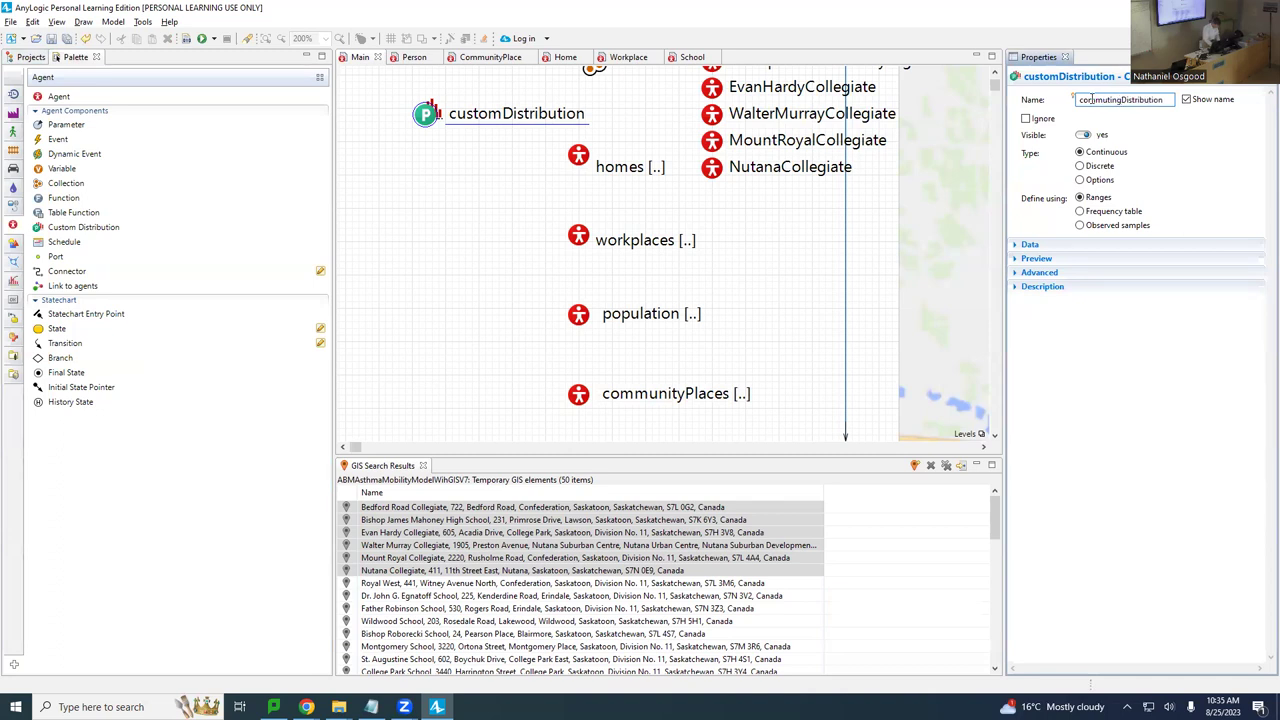
type("Mode")
key("ctrl+s")
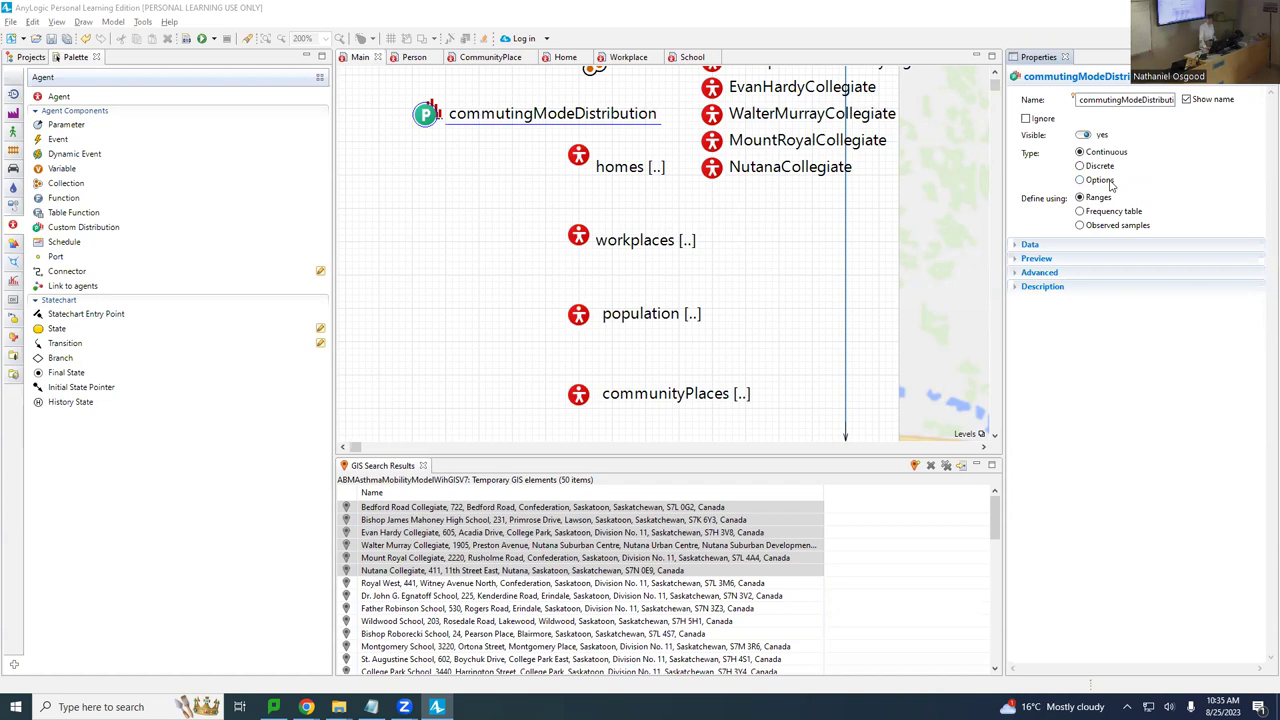
Base the distribution on the TransportationModality options and show its data table.
left_click(1099, 180)
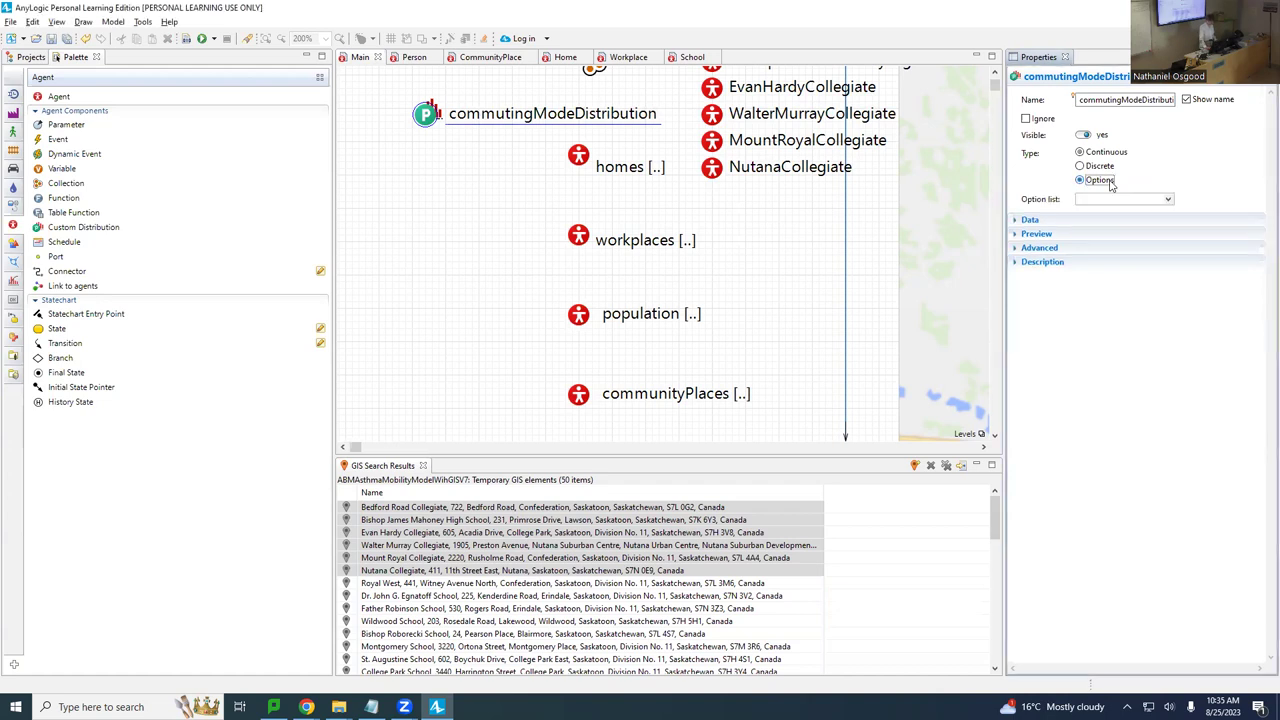
left_click(1167, 201)
left_click(1145, 211)
left_click(1016, 224)
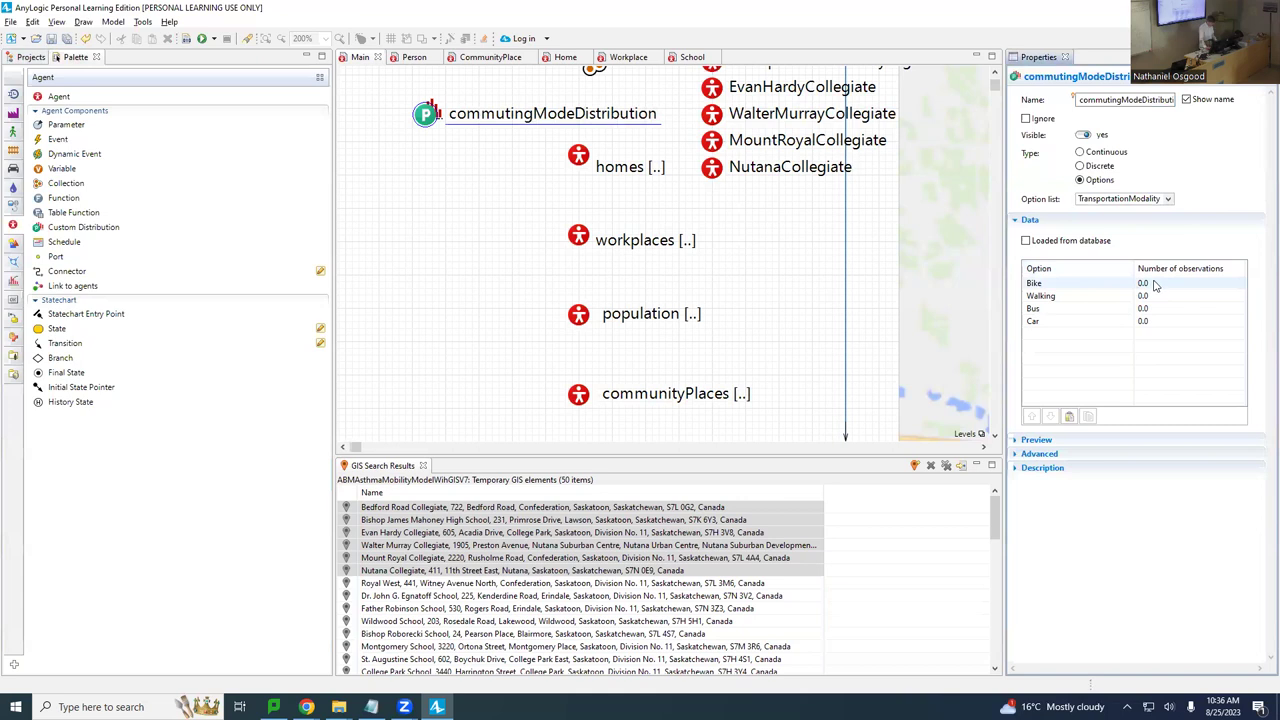
Enter initial weights: Bike 0.2, Walking 0.2, Bus 0.4, Car 0.2.
left_click(1155, 286)
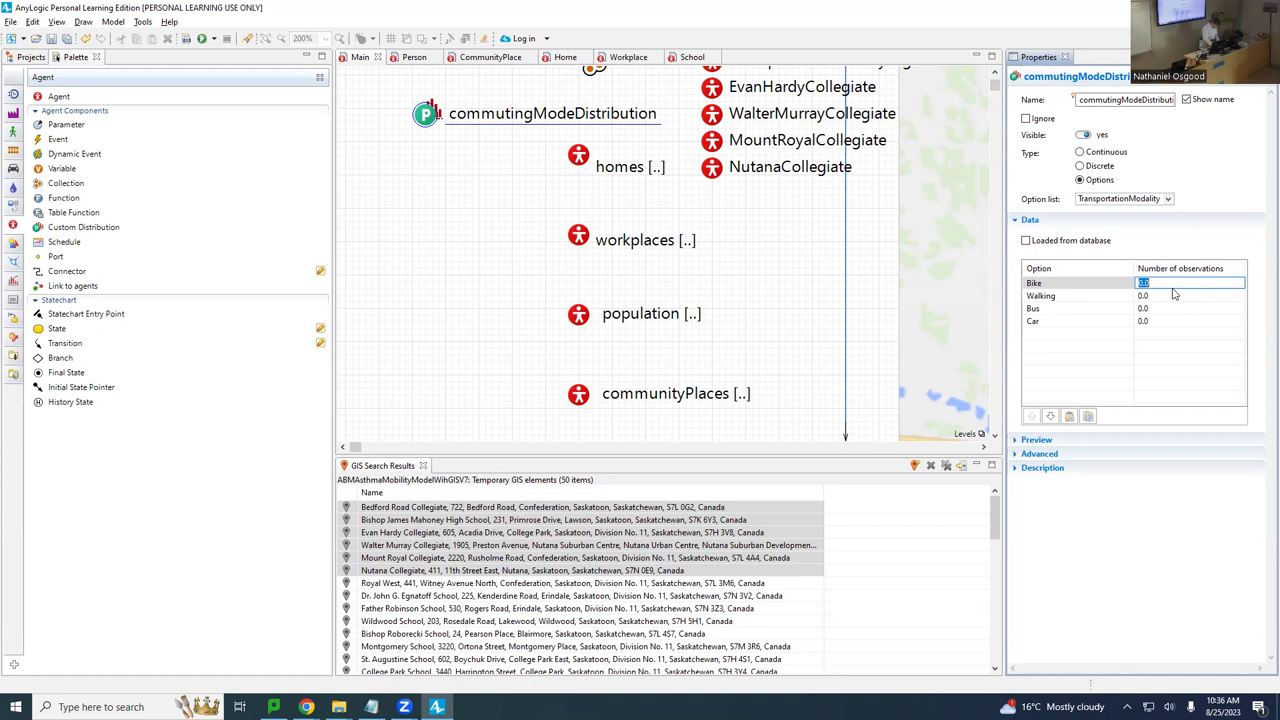
type("0")
left_click(1158, 296)
left_click(1158, 296)
type("0.2")
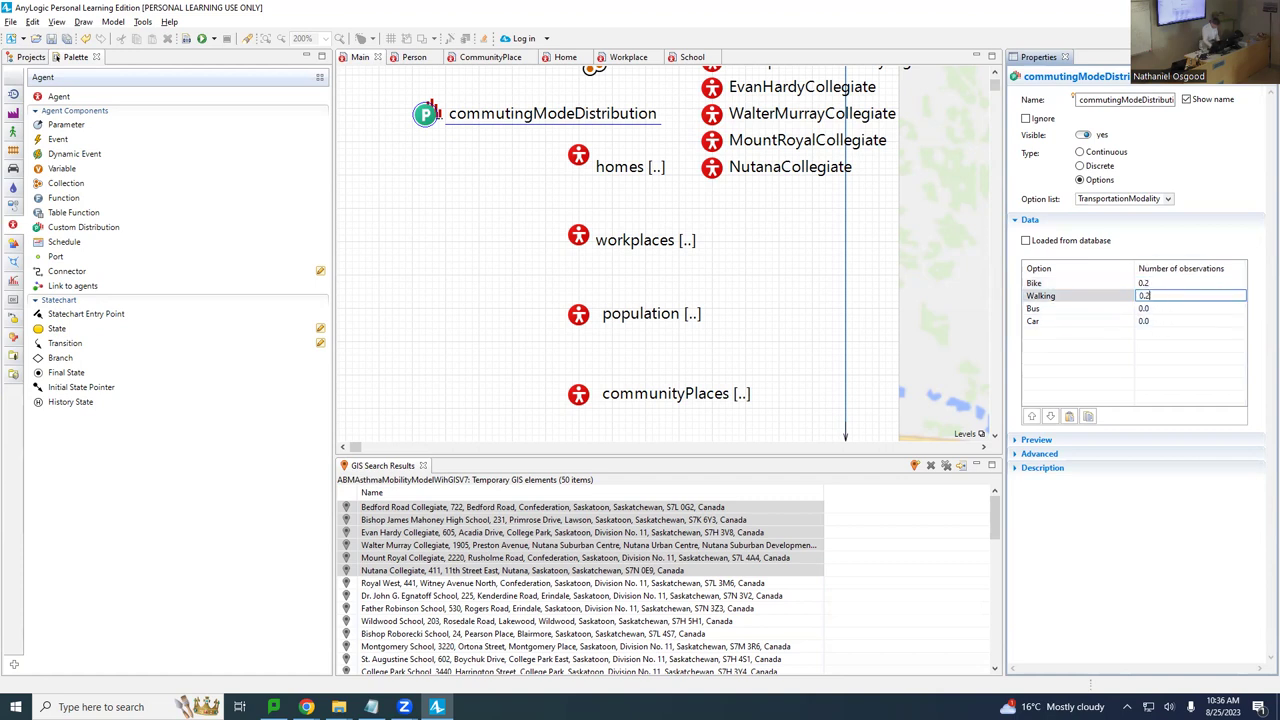
left_click(1156, 309)
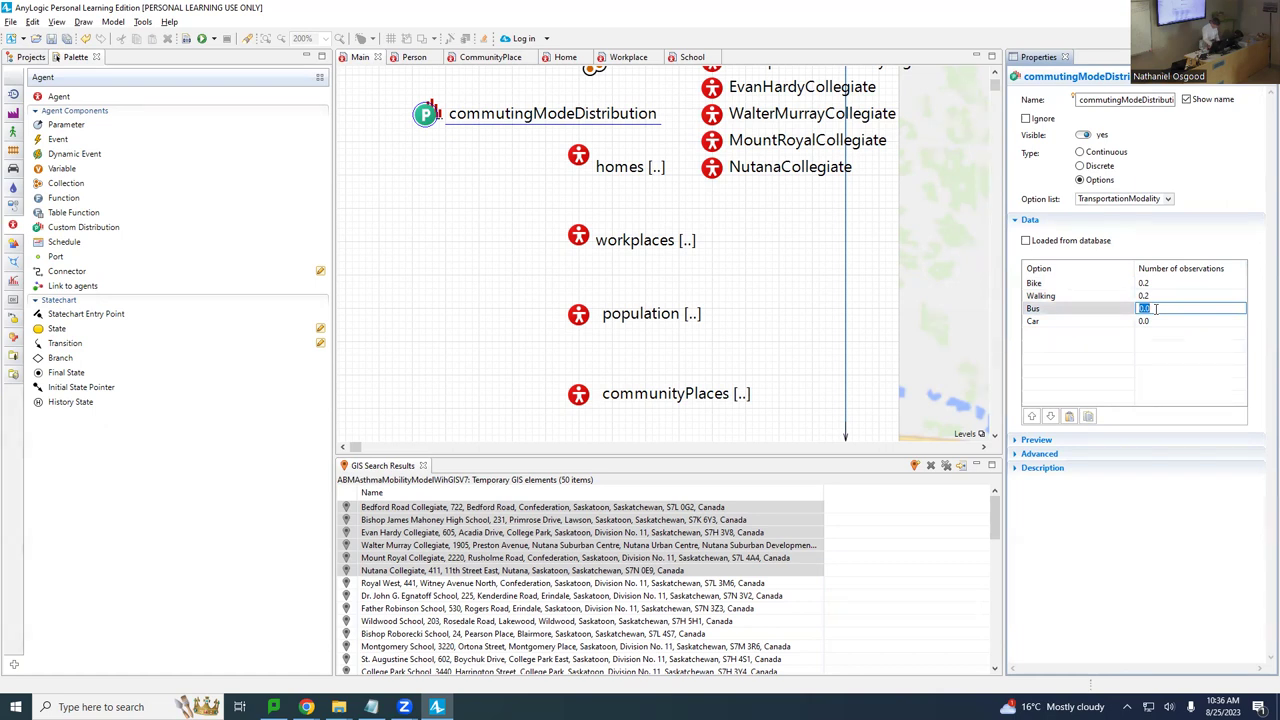
type("0.4")
left_click(1164, 320)
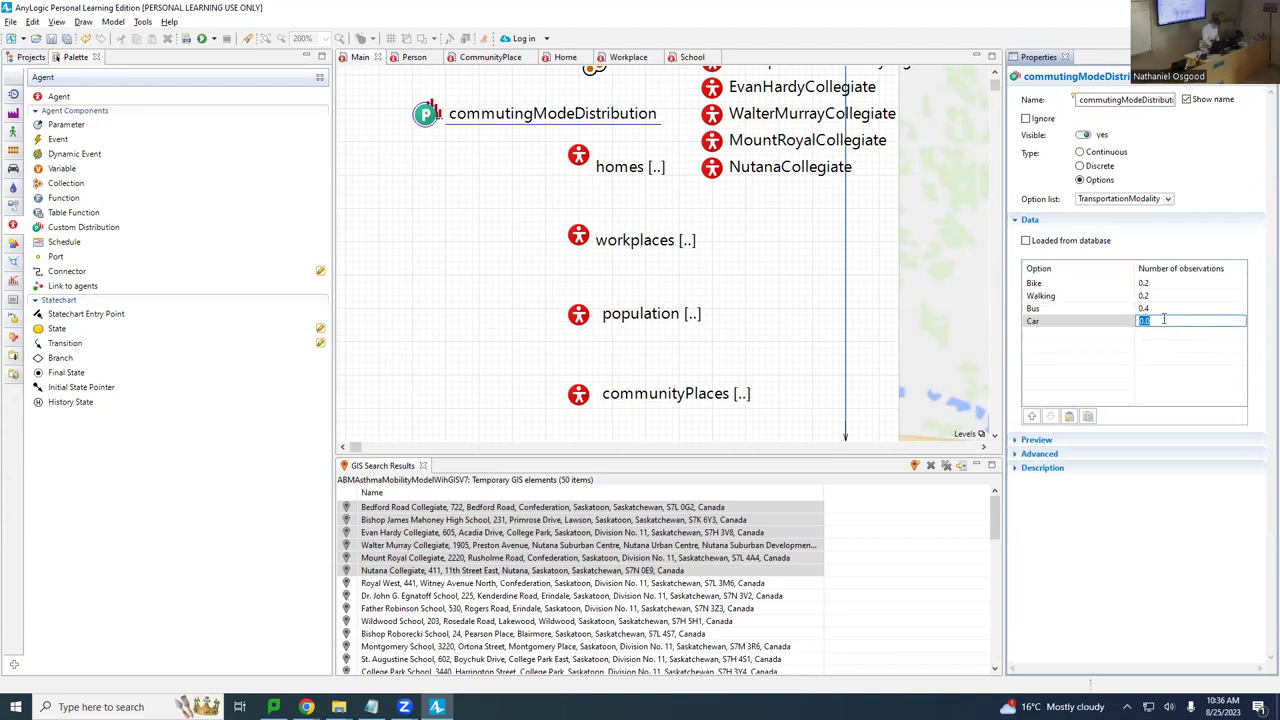
type("0.2")
key("Return")
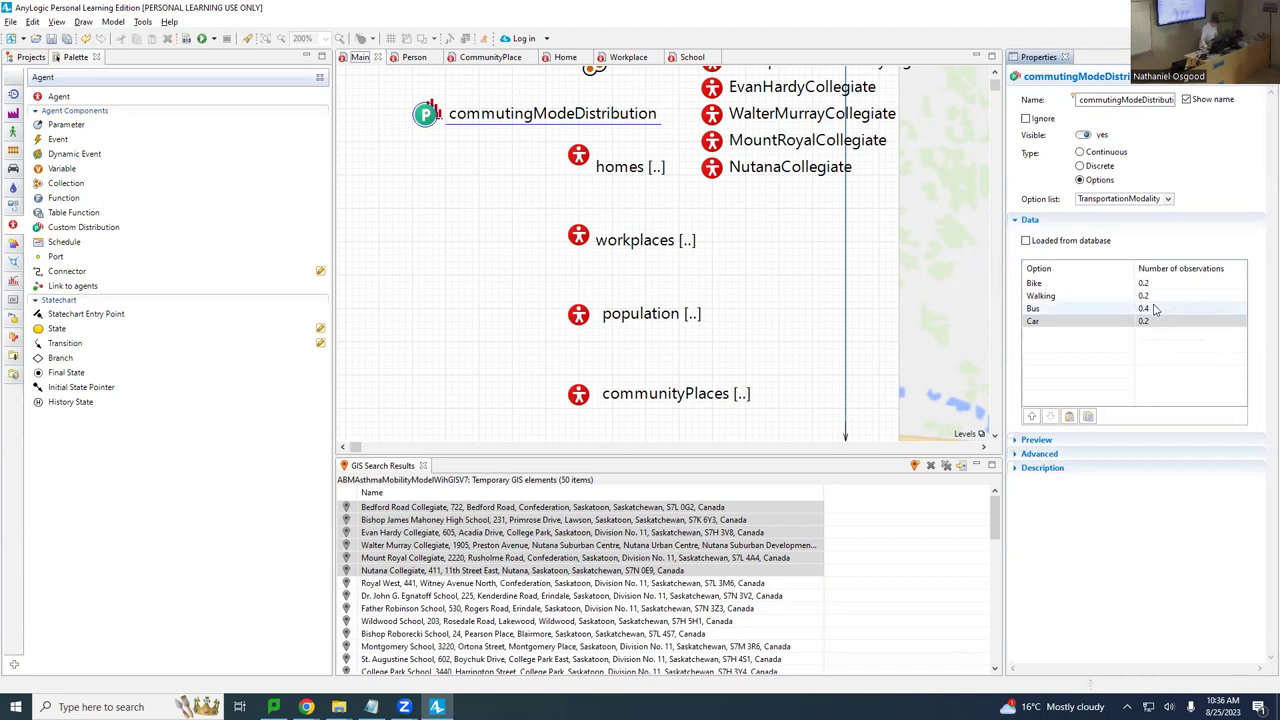
Correct the weights to Bus 0.2 and Car 0.4, leaving Walking at 0.2.
left_click(1153, 309)
type("0.")
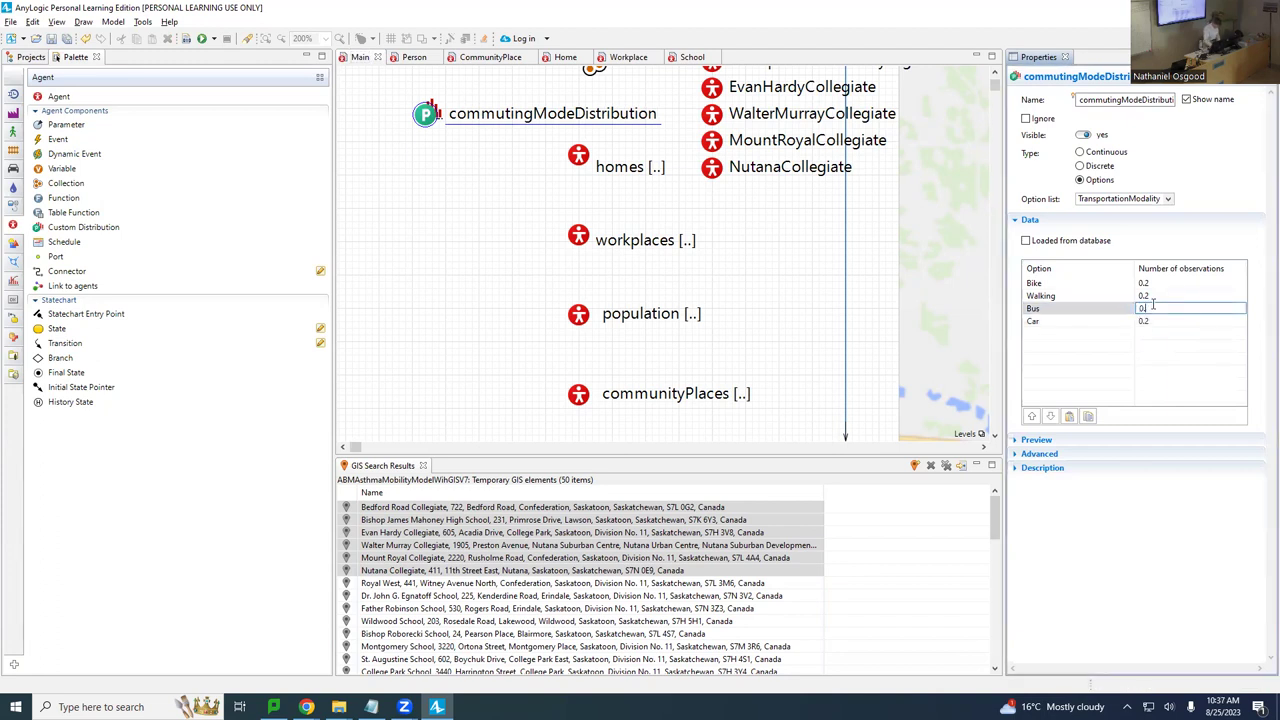
type("2")
left_click(1155, 319)
type("0.4")
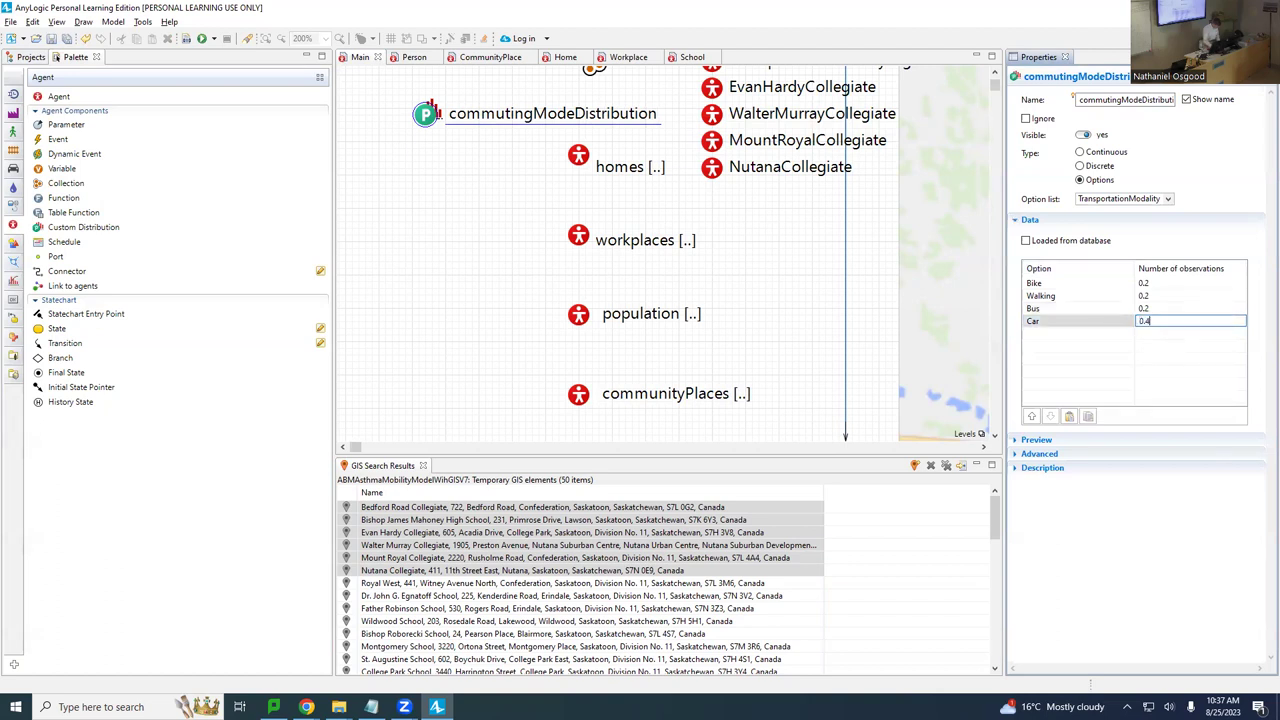
key("Return")
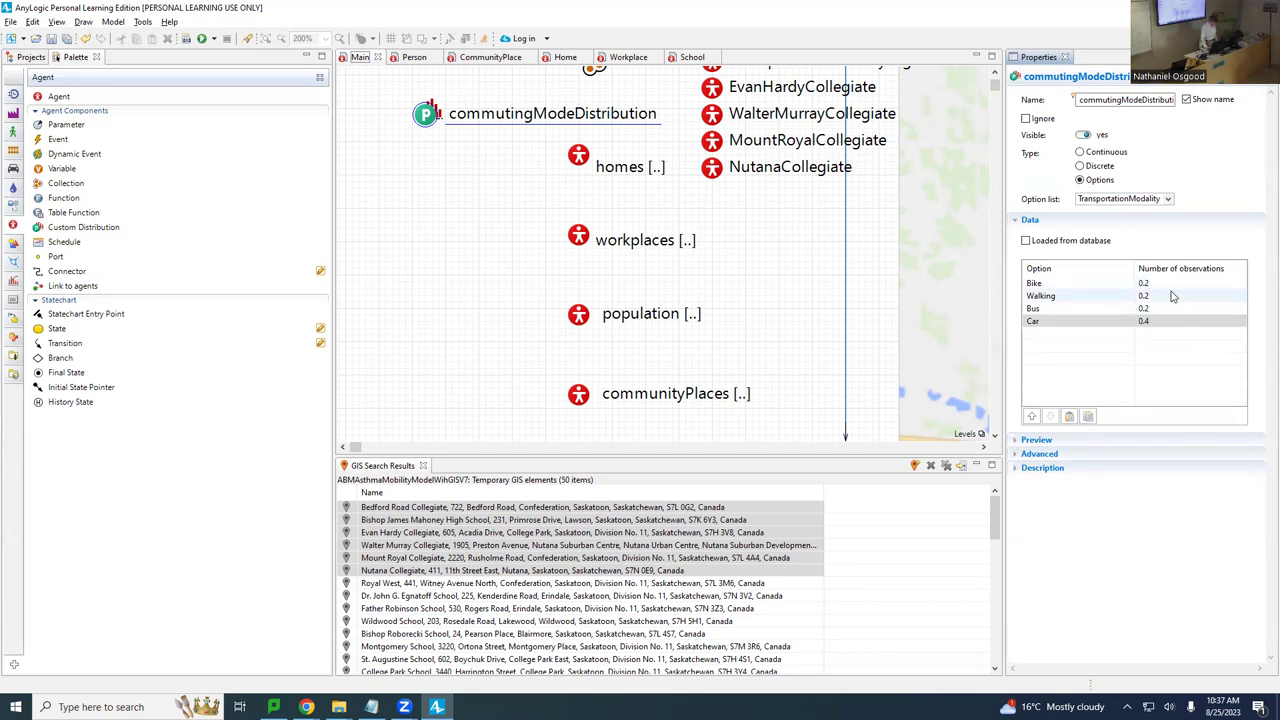
left_click(1158, 297)
left_click(1158, 295)
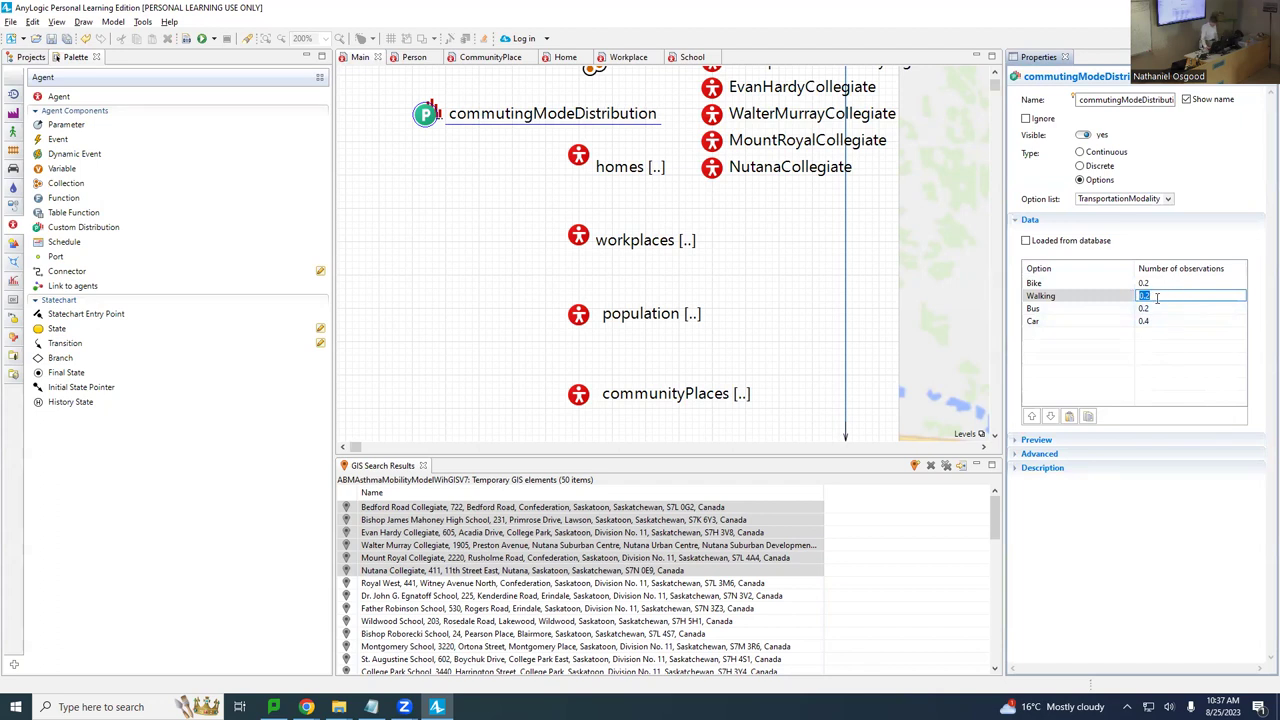
left_click(1157, 297)
left_click(1131, 495)
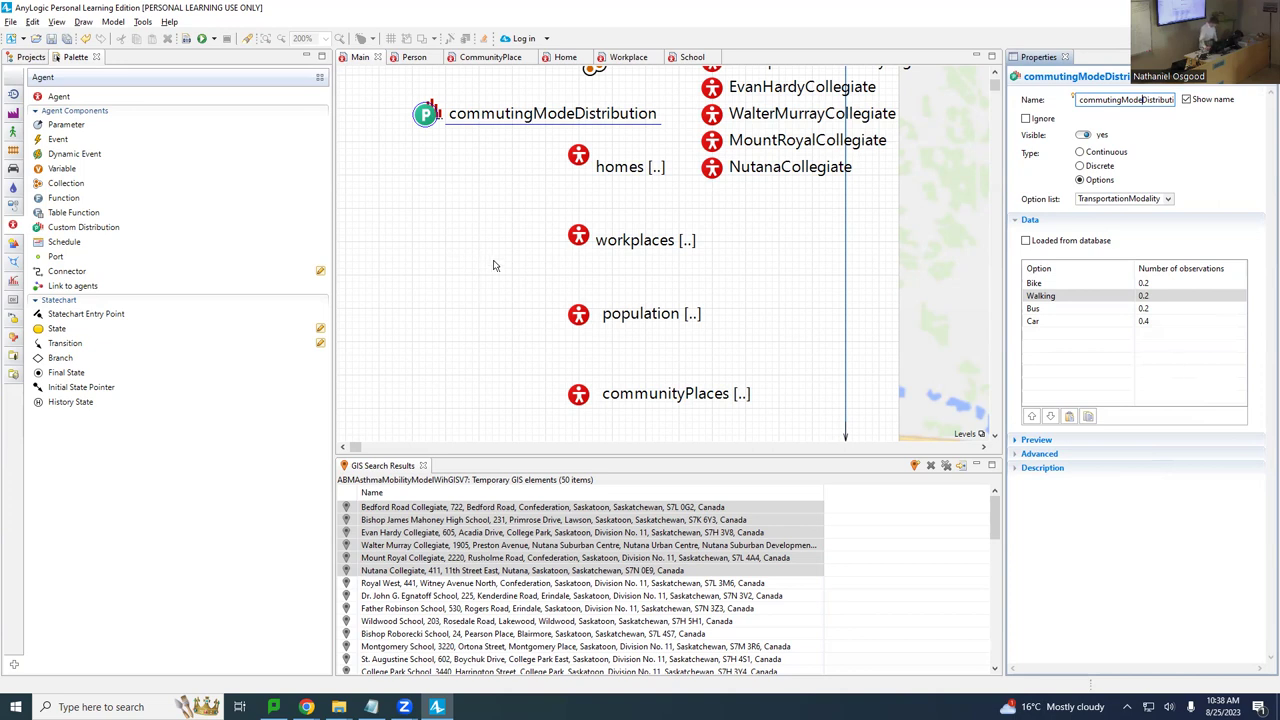
Switch to the Person diagram and scroll to its parameters and travel statechart.
left_click(577, 318)
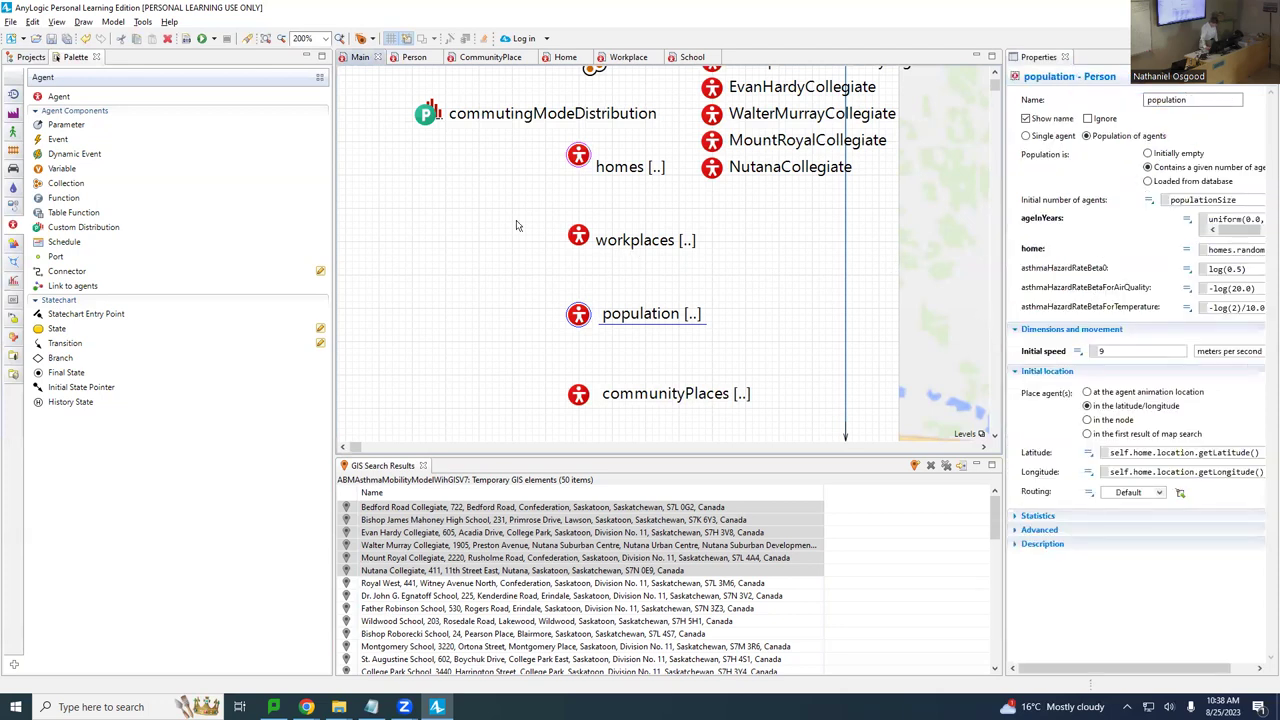
left_click(415, 58)
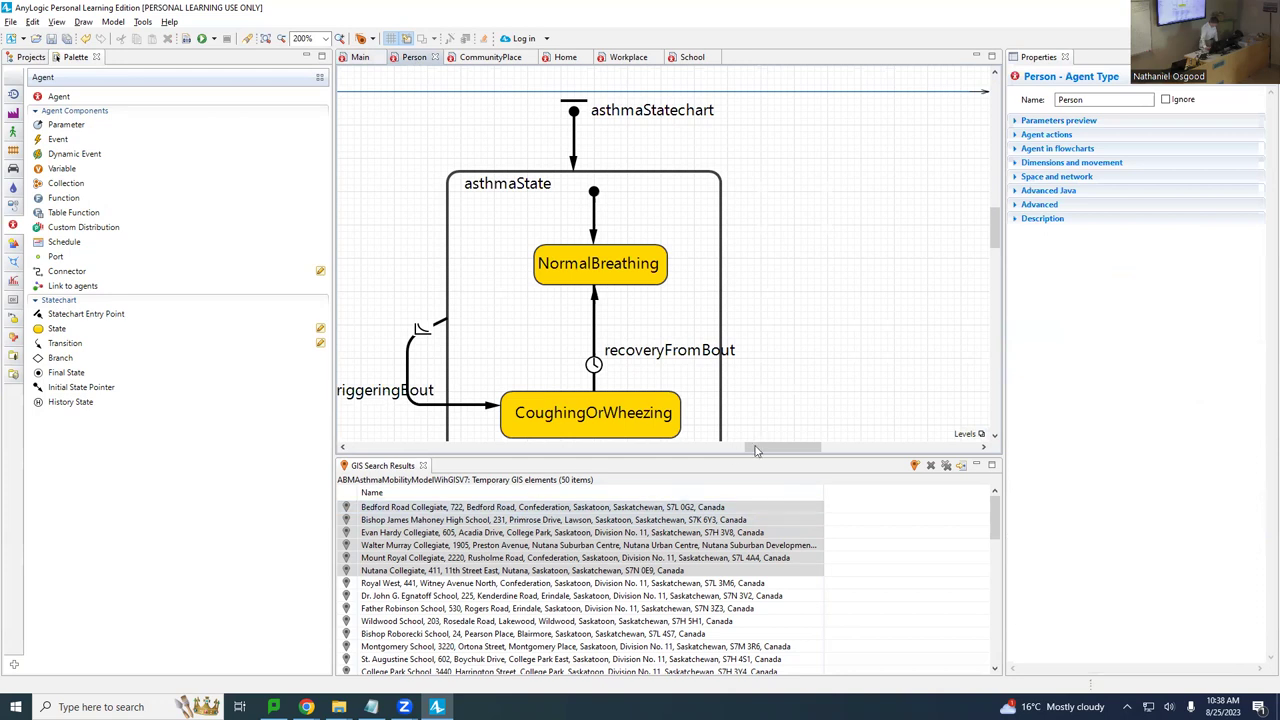
left_click_drag(757, 451, 476, 453)
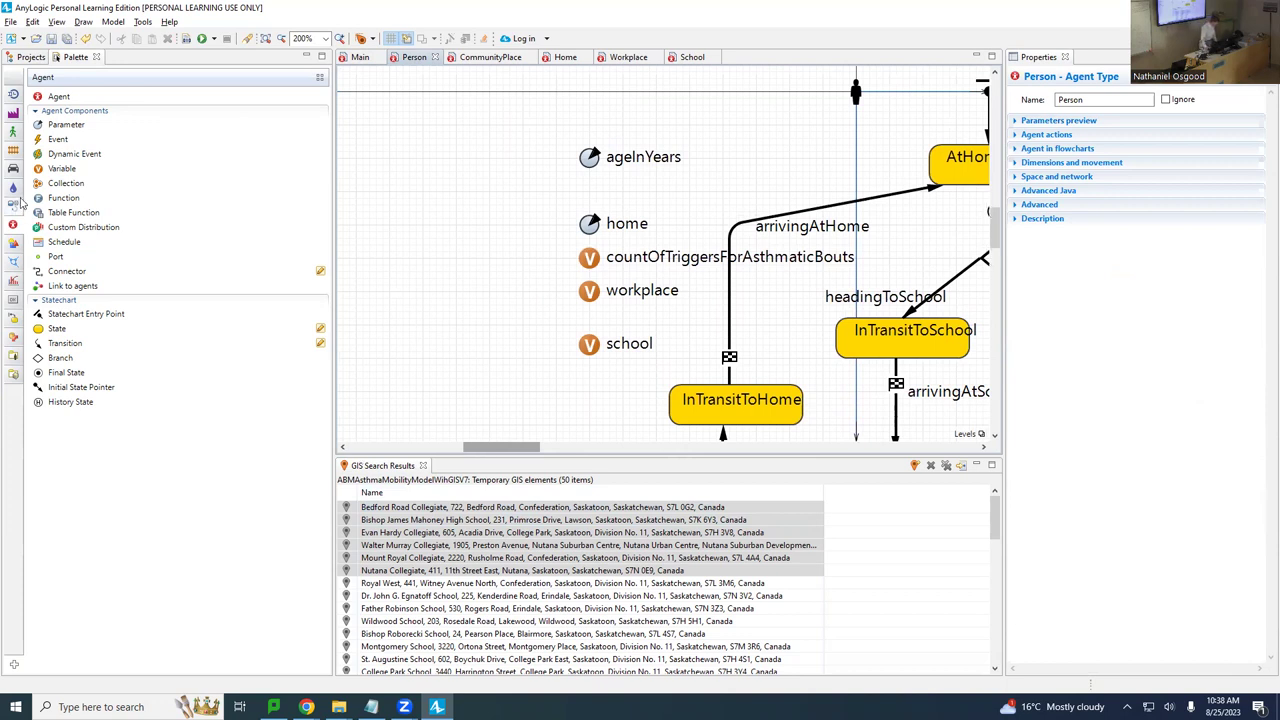
Add a commutingModality parameter to Person with type TransportationModality.
left_click_drag(60, 125, 590, 195)
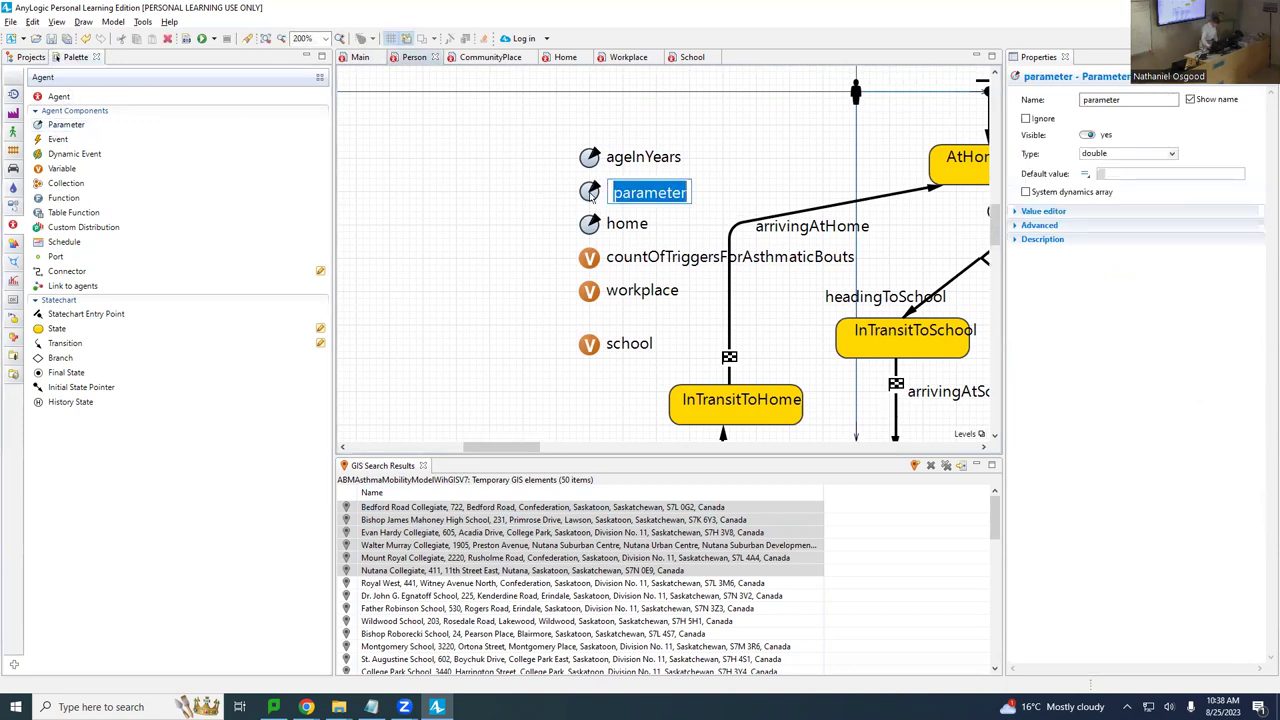
type("commut")
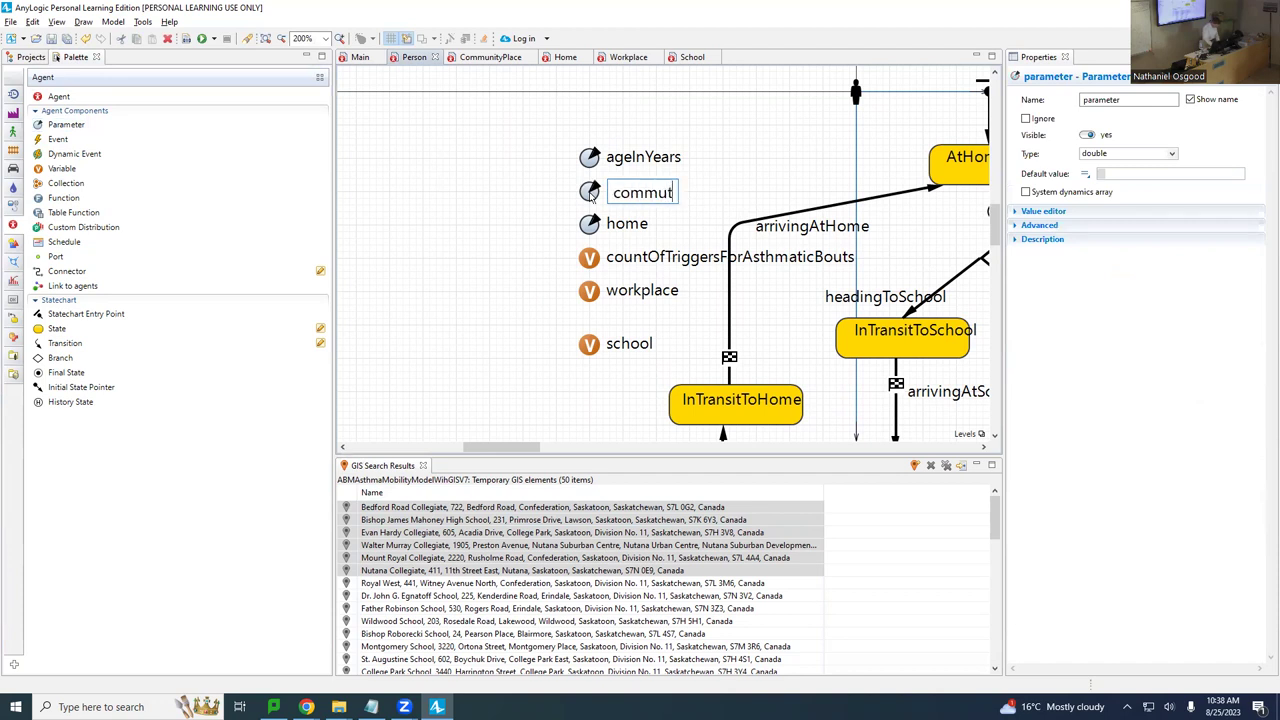
type("ingModality")
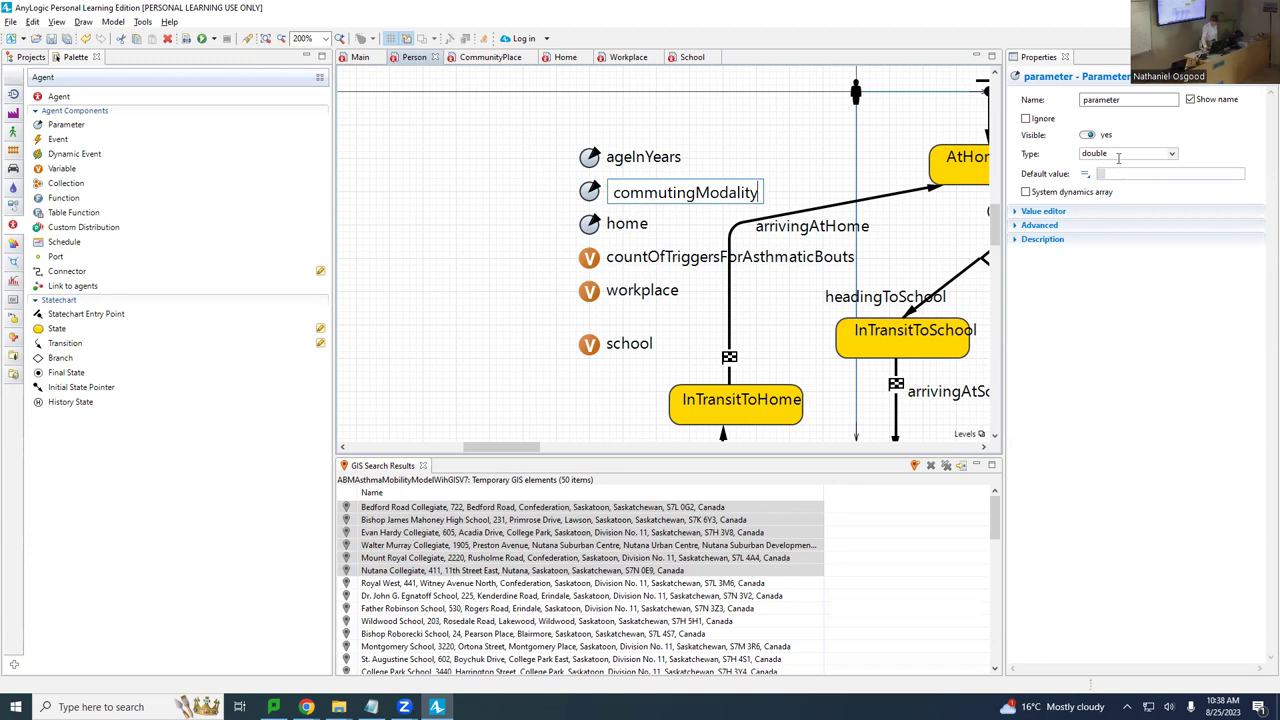
left_click(1121, 154)
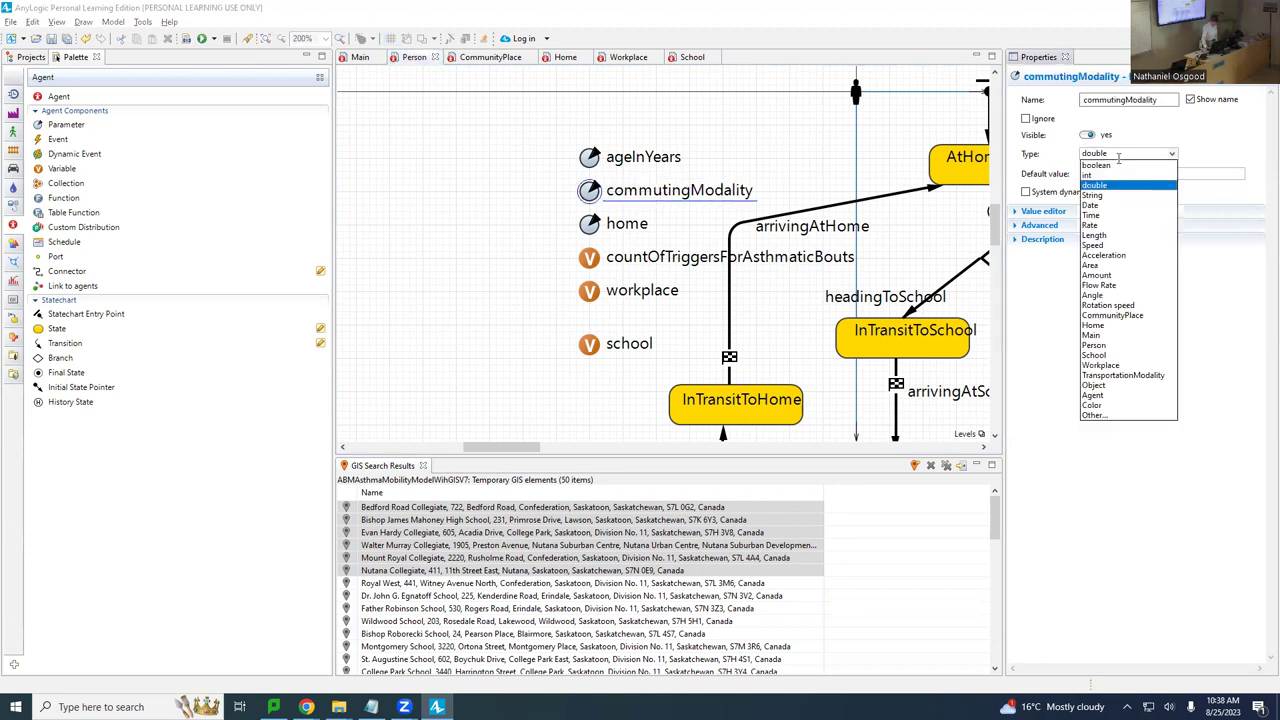
left_click(1116, 376)
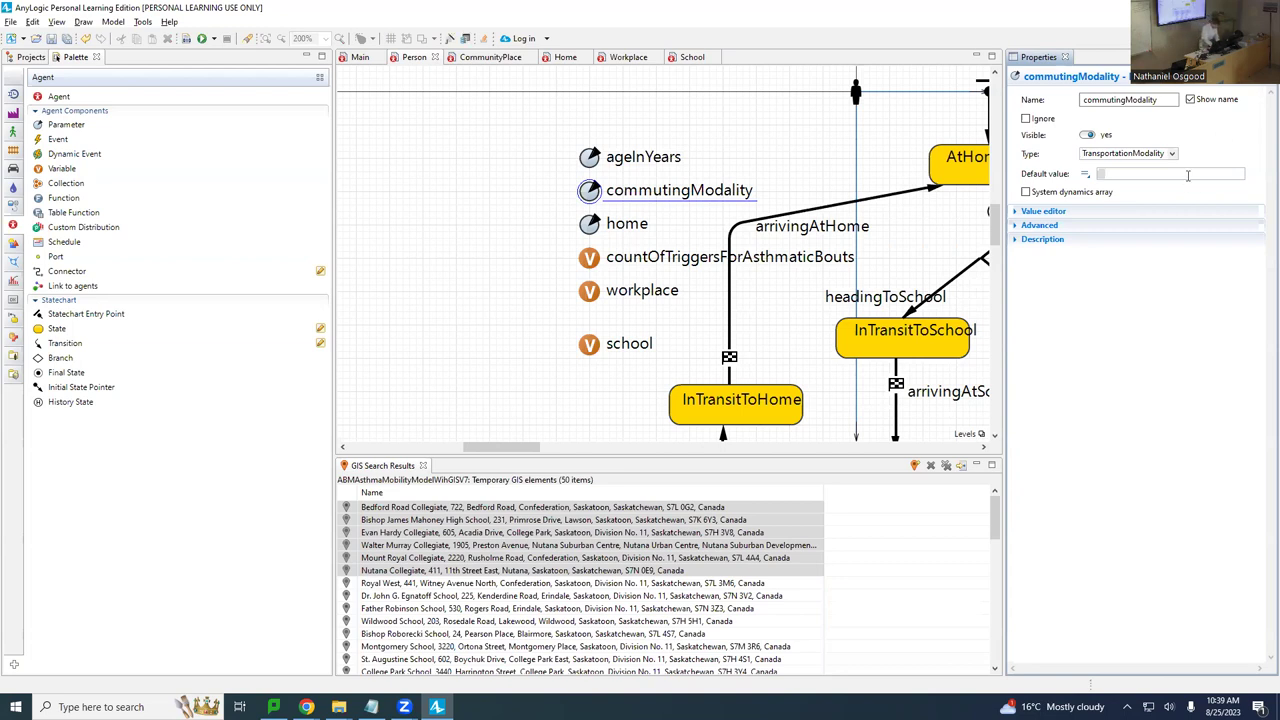
Set commutingModality's default value to Walking via autocompletion.
left_click(1188, 175)
type("walk")
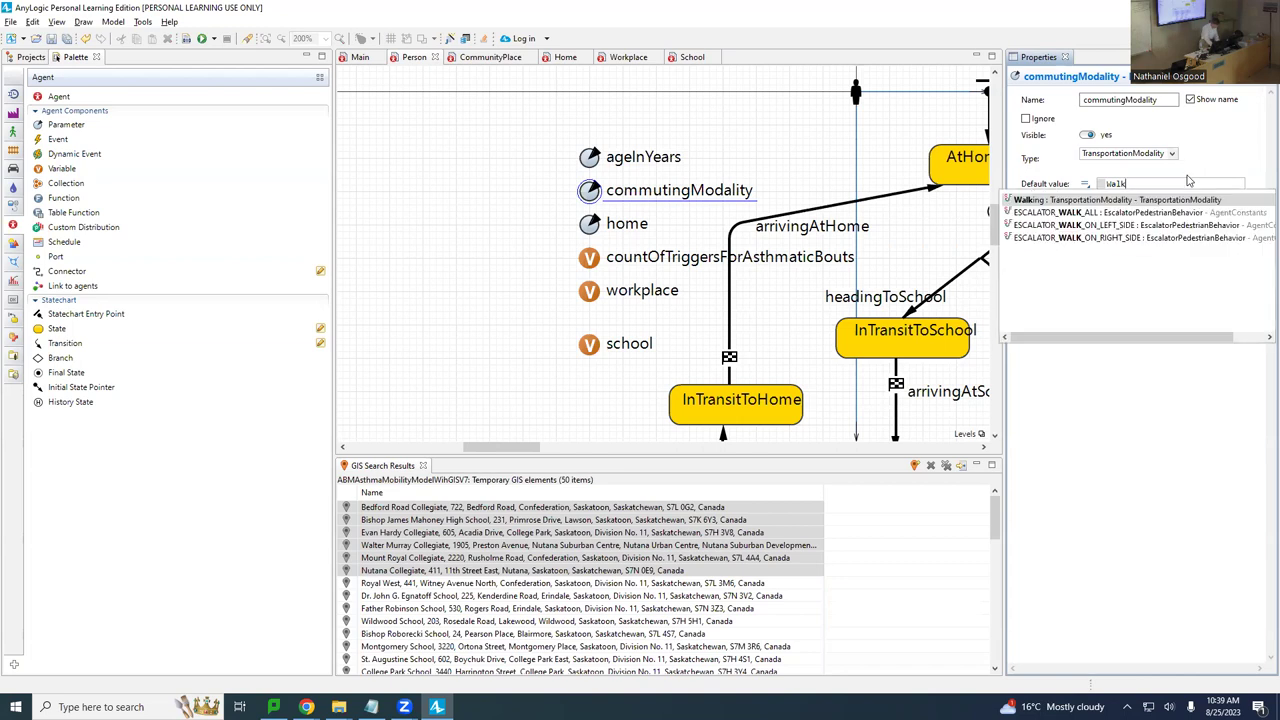
key("Return")
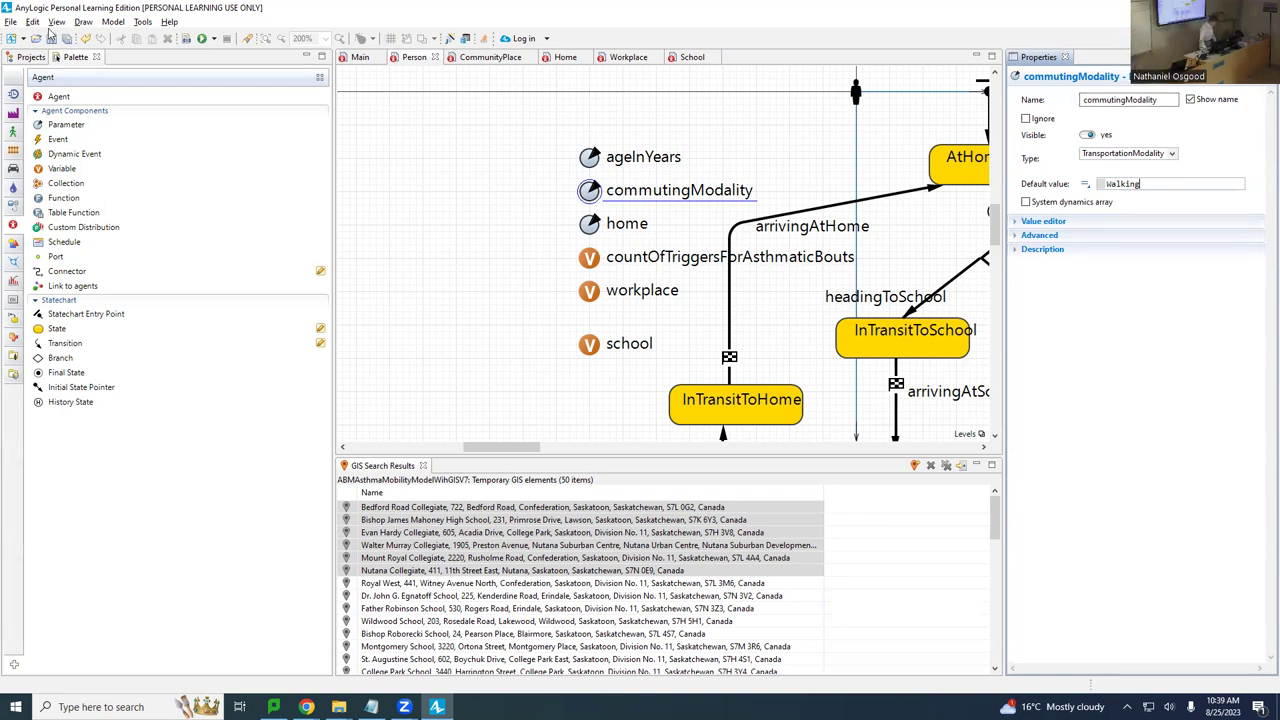
left_click(31, 57)
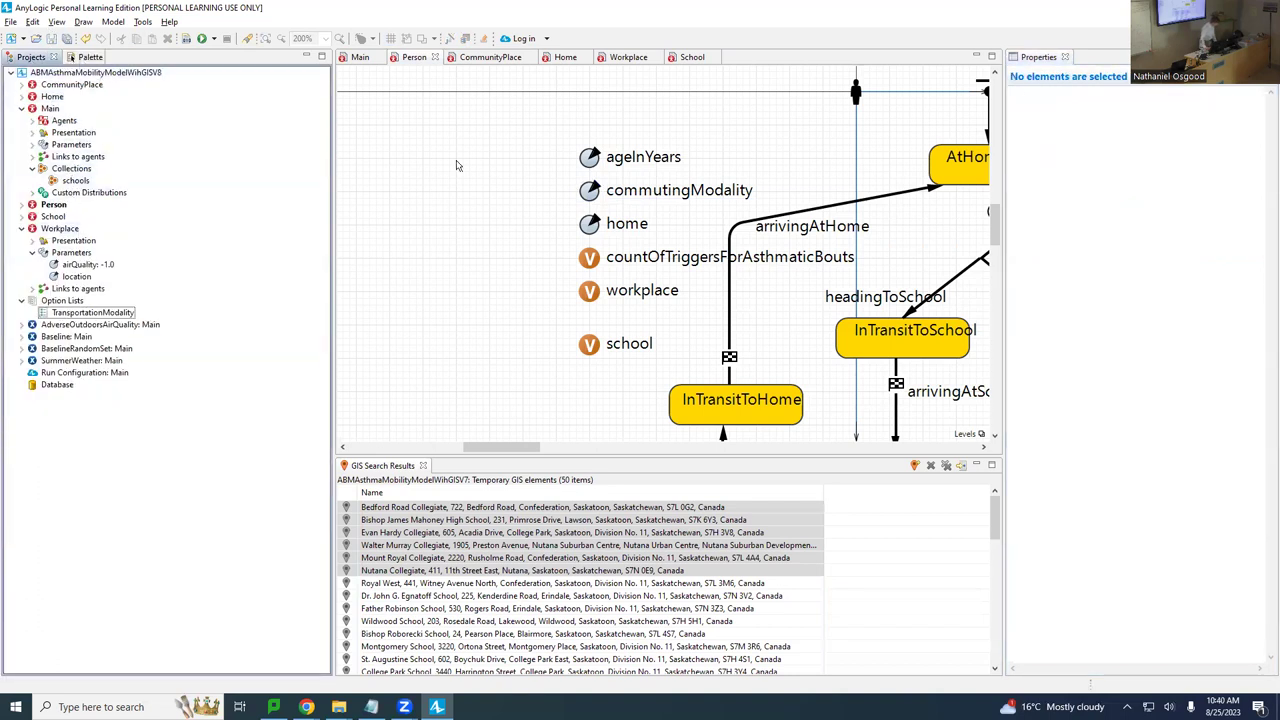
On Main, widen the population's properties and select its commutingModality value, Walking.
left_click(361, 58)
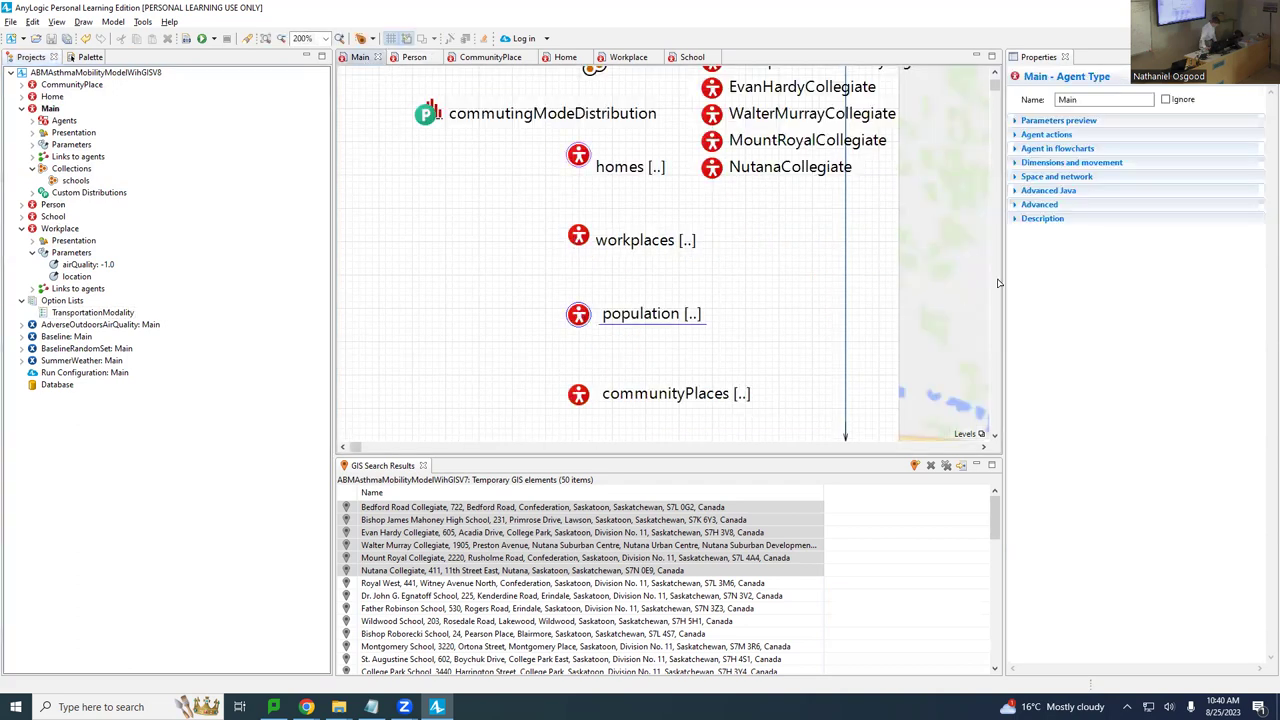
left_click(578, 314)
left_click_drag(1003, 253, 720, 253)
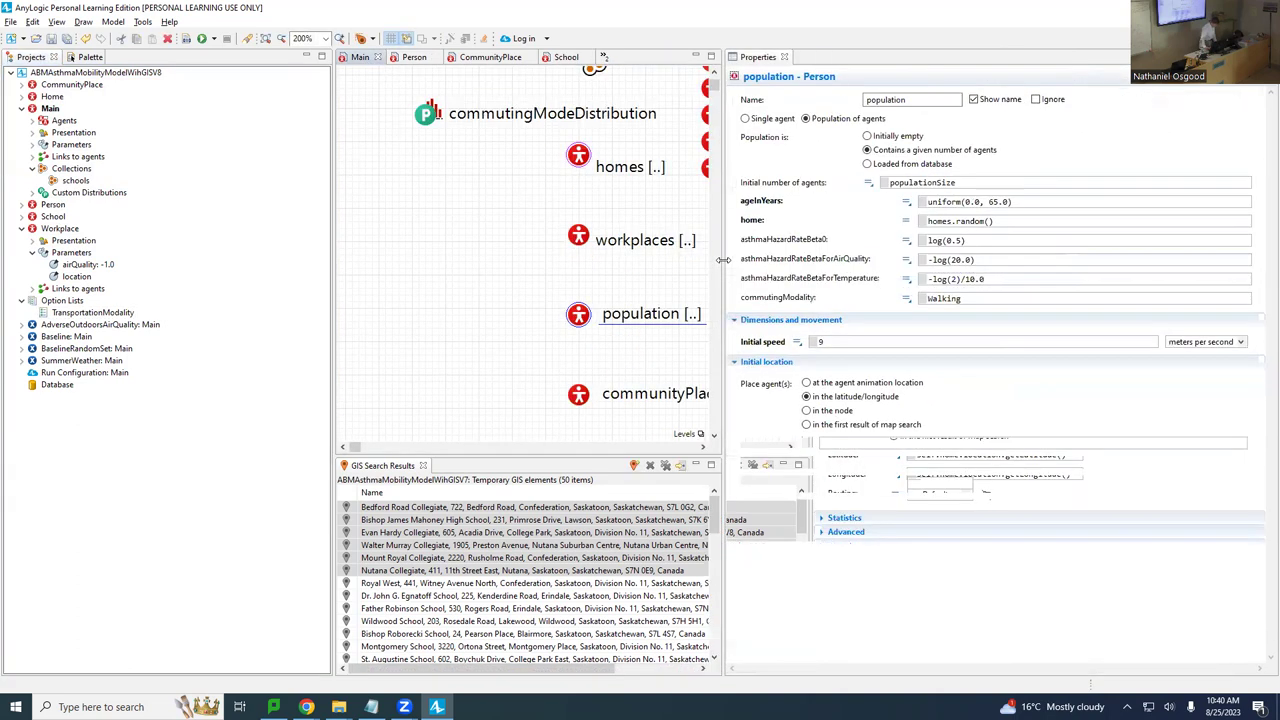
double_click(981, 302)
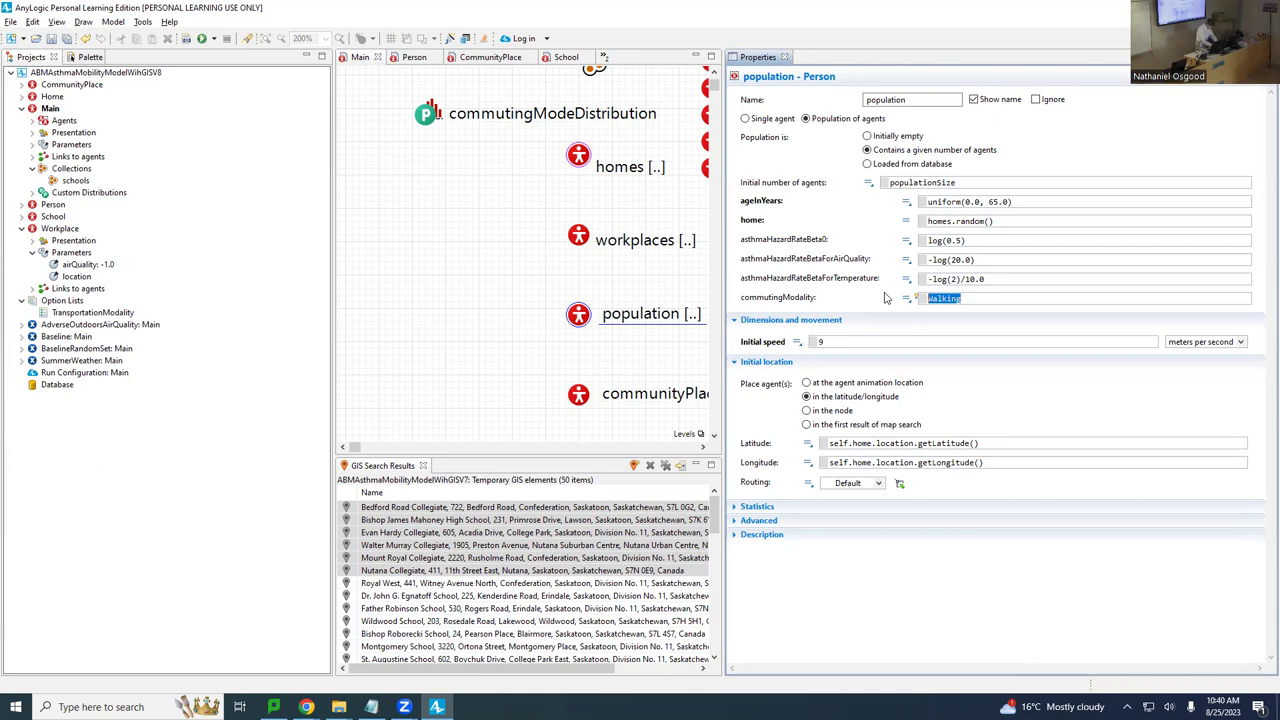
Replace Walking with commutingModeDistribution() in the population's commutingModality field and save the model.
type("commu")
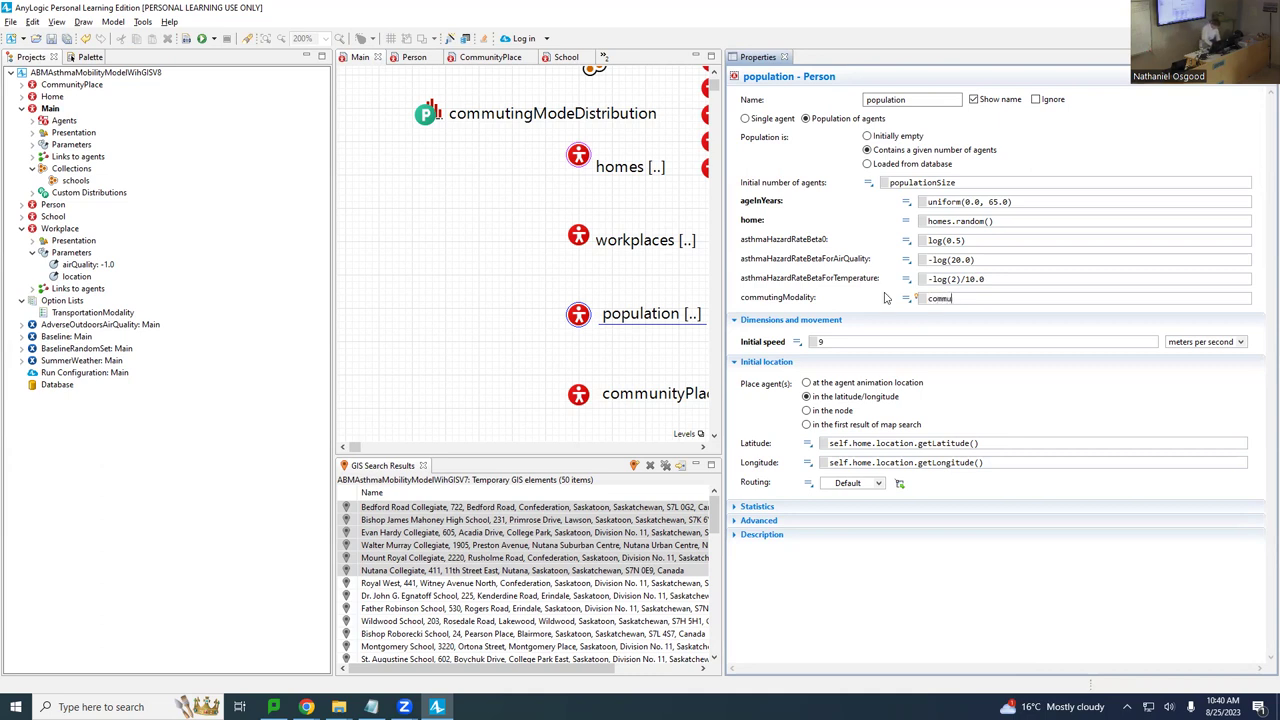
type("ting")
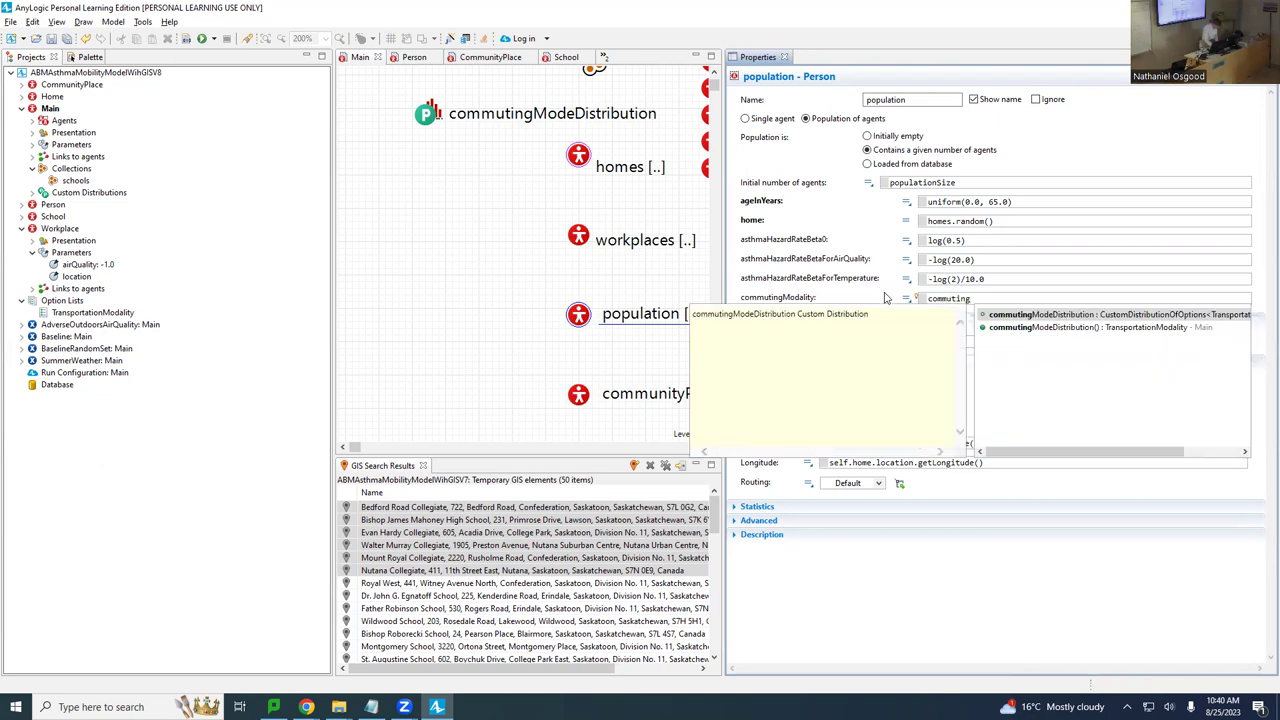
key("Down")
key("Return")
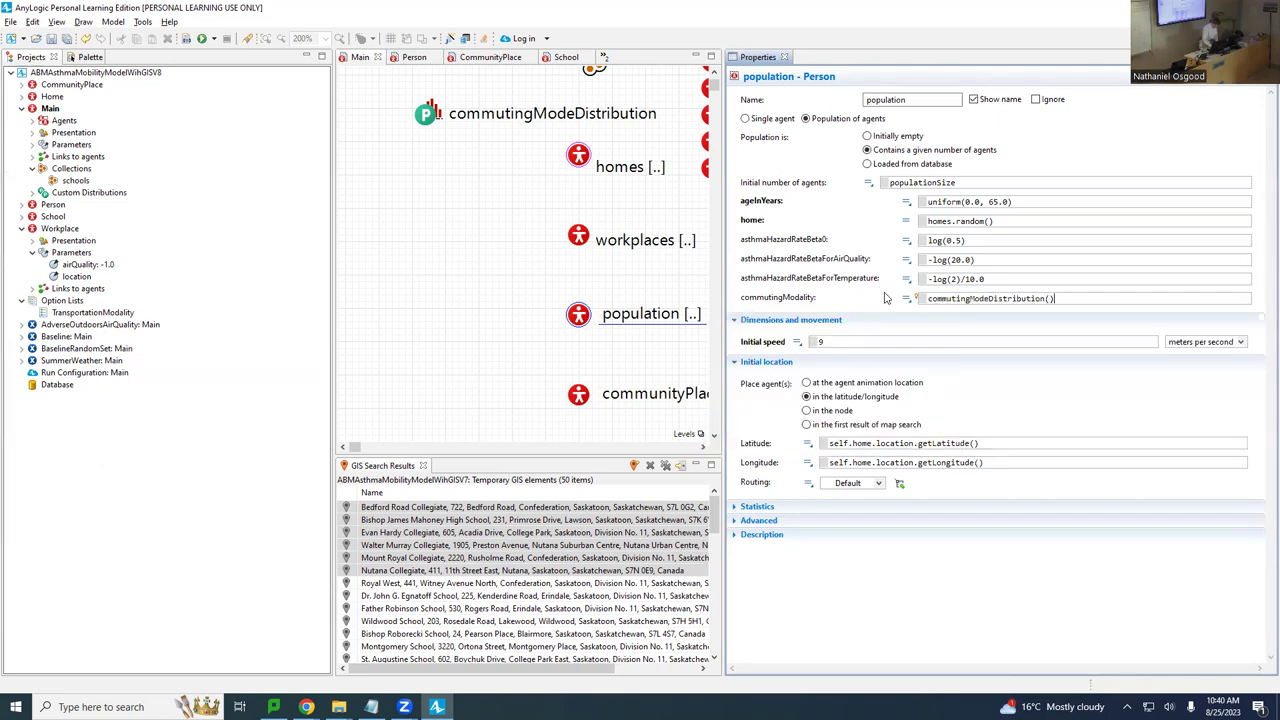
key("ctrl+s")
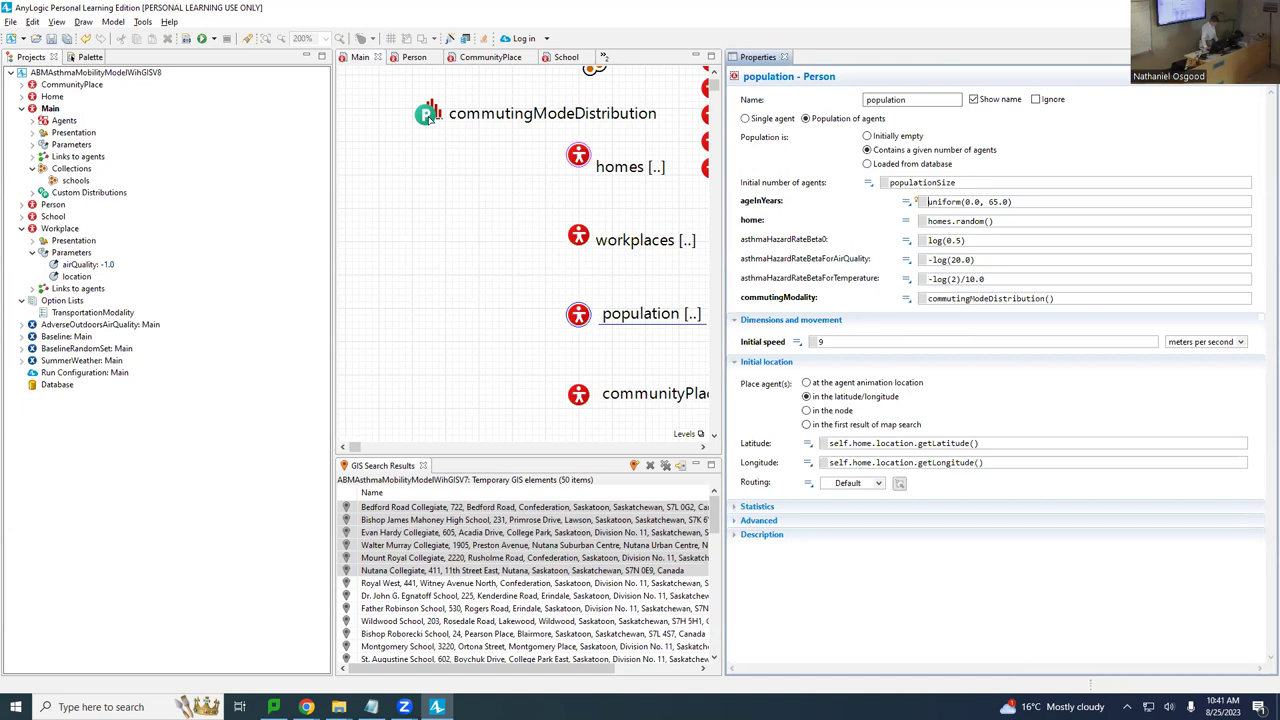
left_click(427, 113)
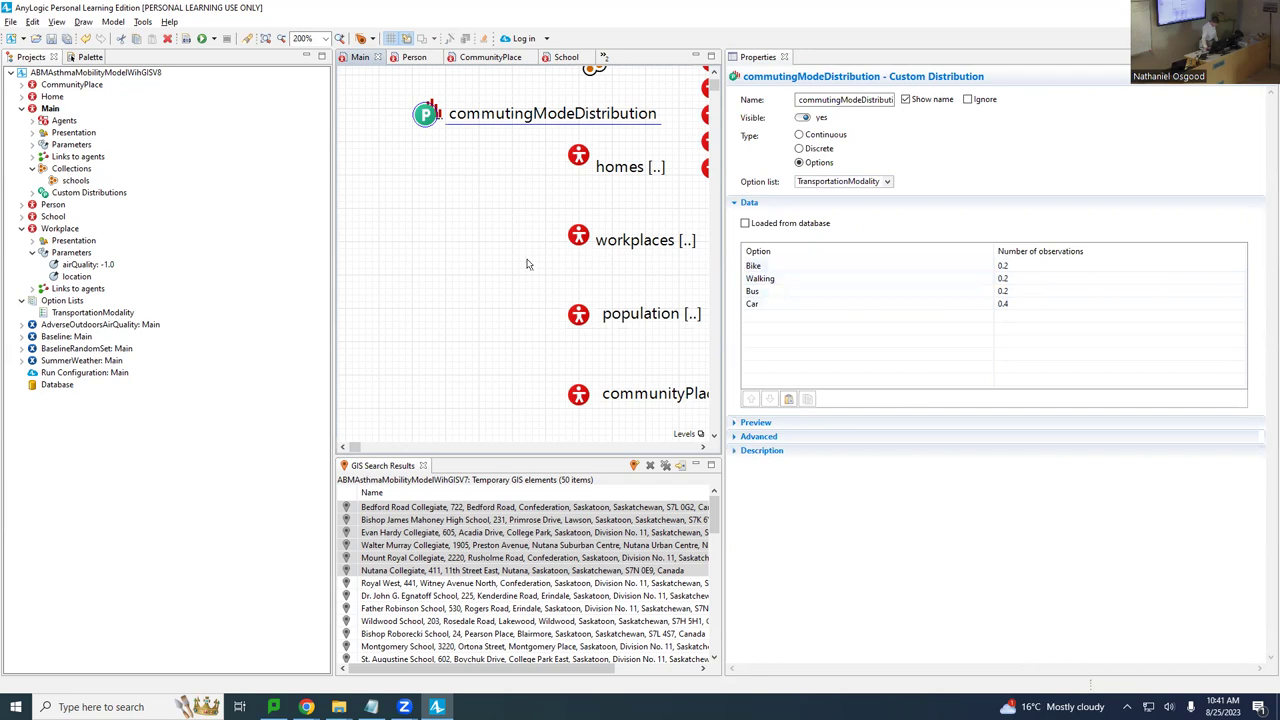
left_click(575, 316)
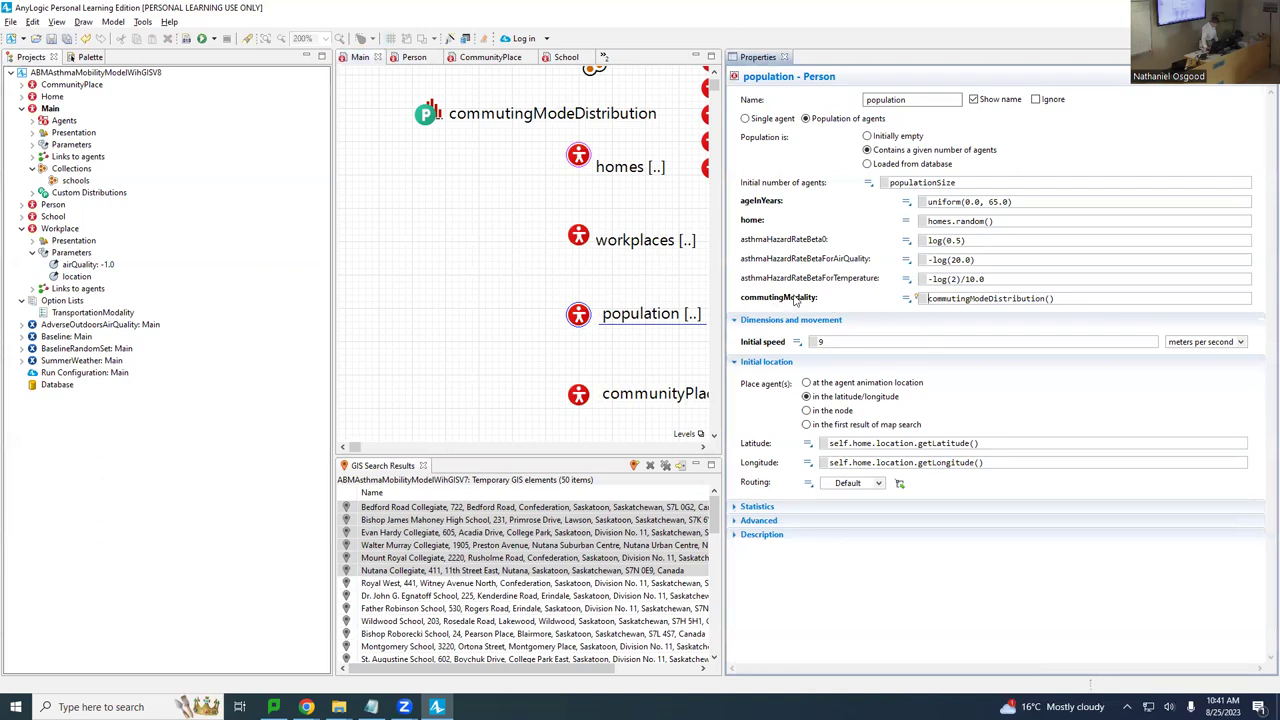
left_click(404, 58)
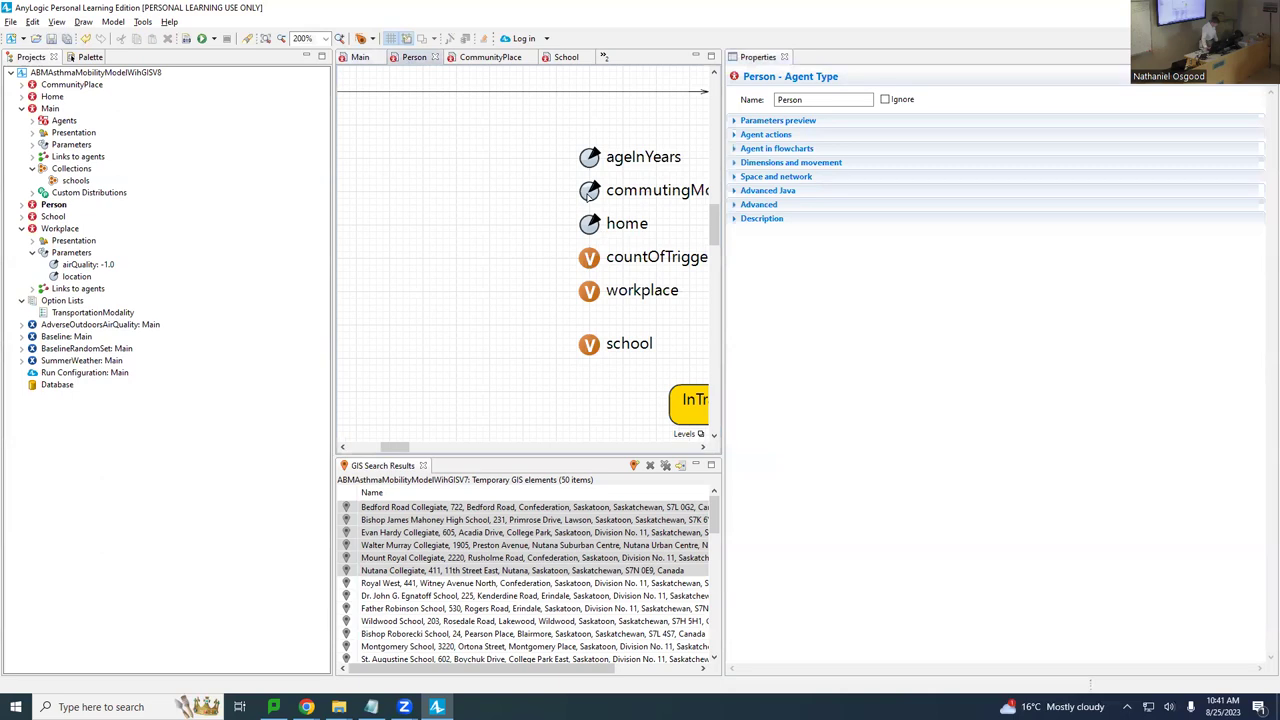
left_click(359, 60)
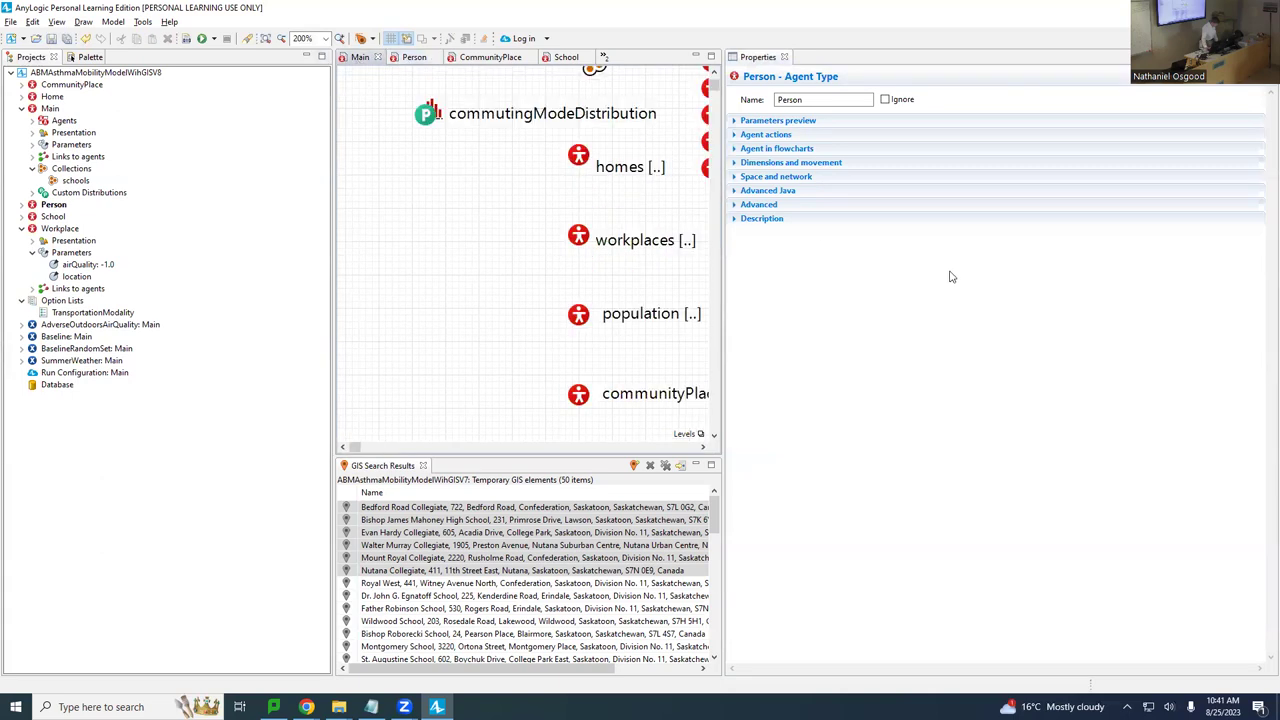
left_click(428, 112)
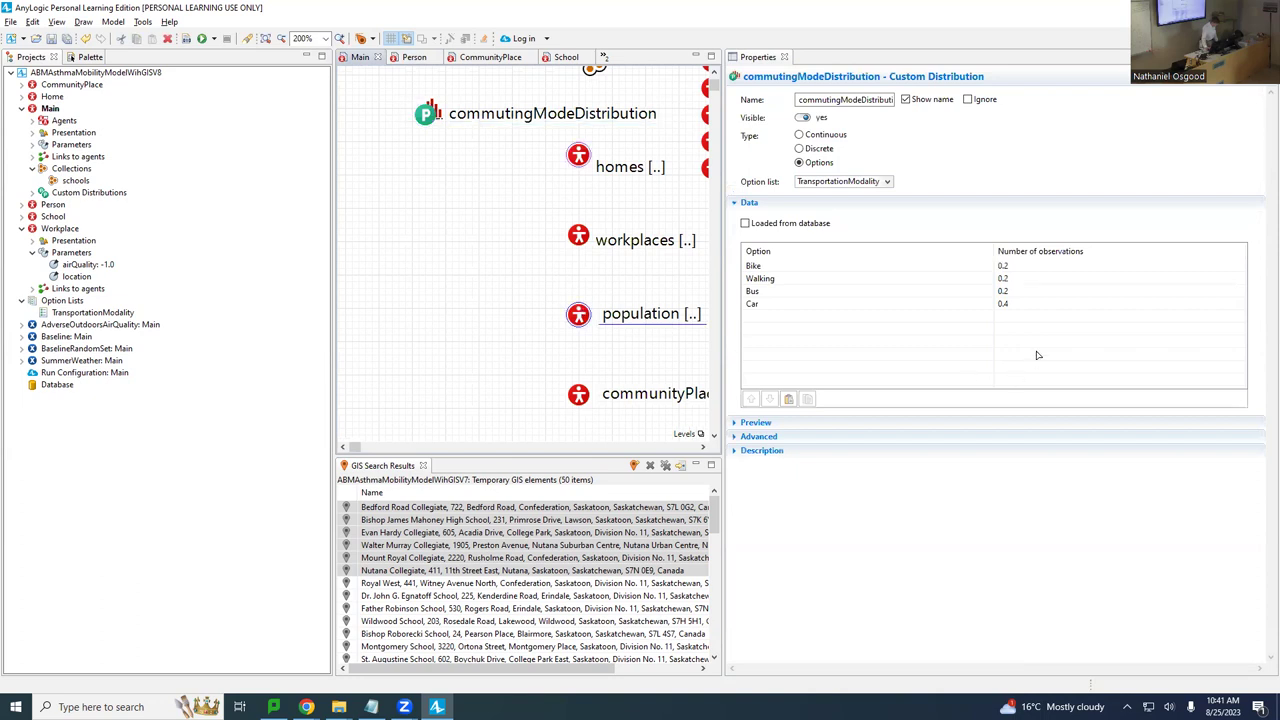
left_click(578, 314)
left_click(1047, 298)
double_click(1047, 298)
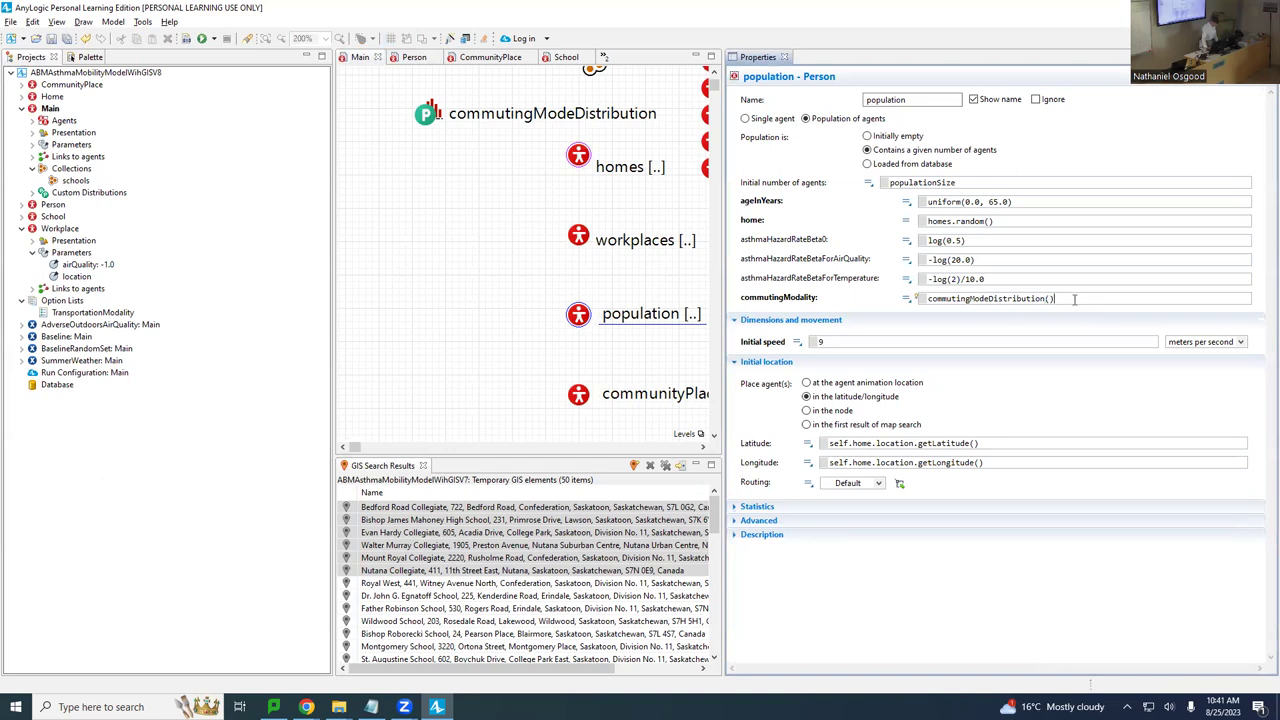
Select the whole commutingModeDistribution() expression in the commutingModality field.
triple_click(955, 299)
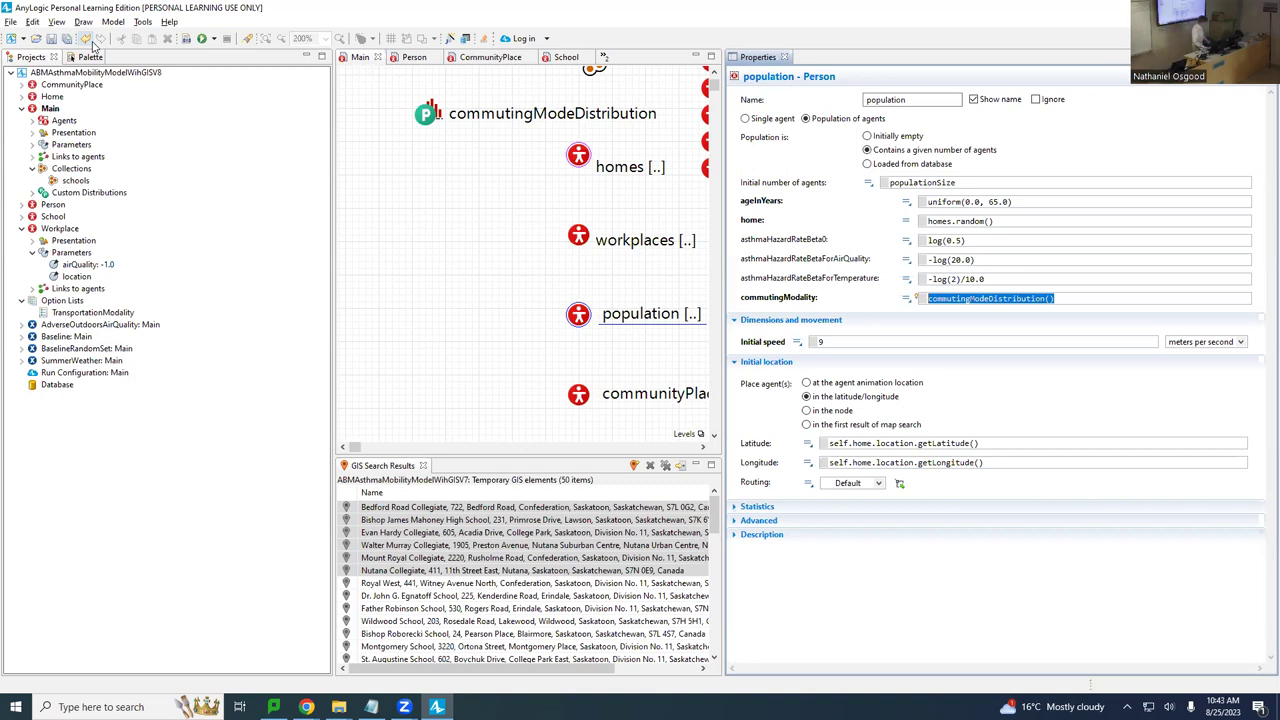
Drop a Function from the Palette onto Main and name it speedForTransportationModality.
left_click(86, 57)
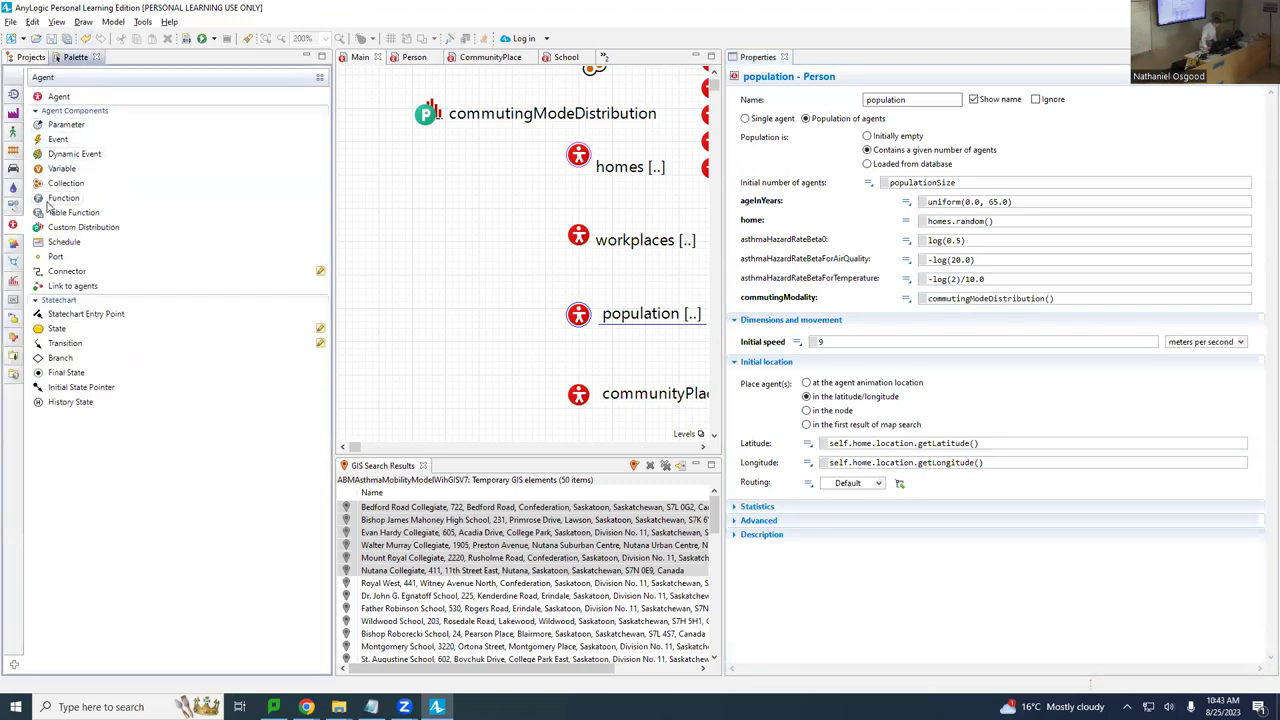
left_click_drag(50, 200, 441, 206)
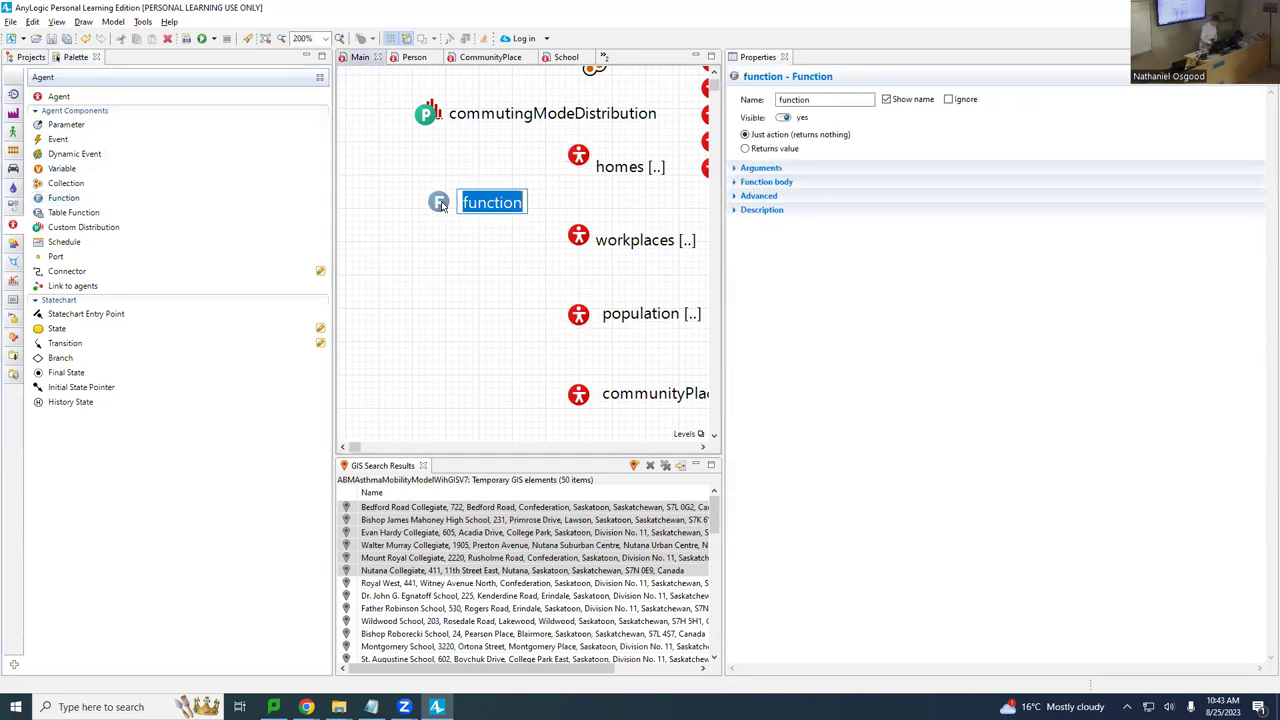
type("spe")
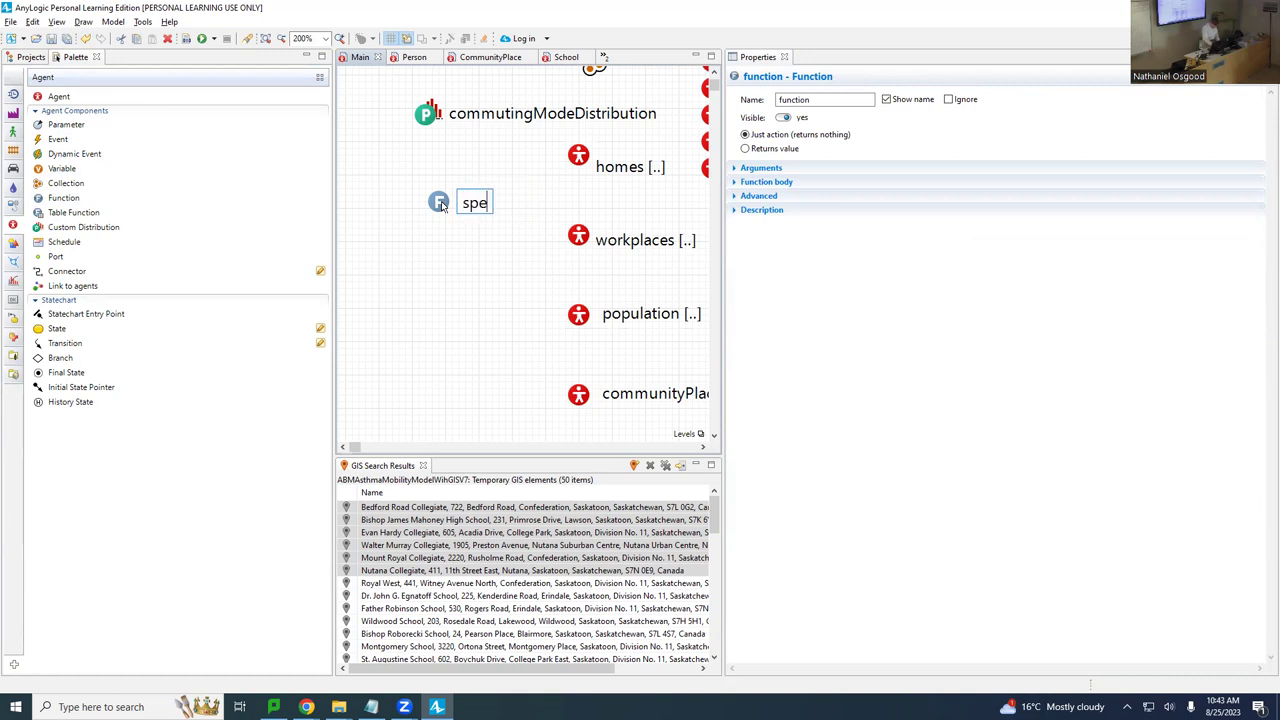
type("edForCommu")
key("BackSpace")
key("BackSpace")
key("BackSpace")
key("BackSpace")
key("BackSpace")
right_click(441, 205)
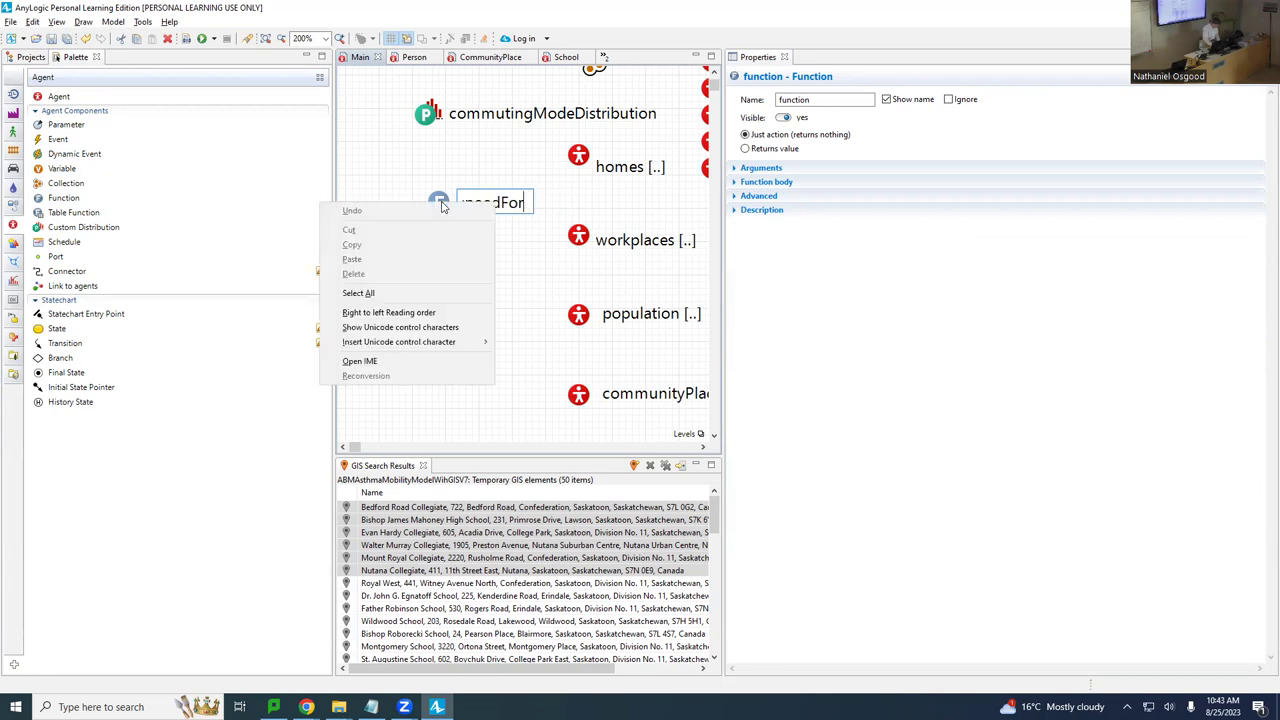
key("Escape")
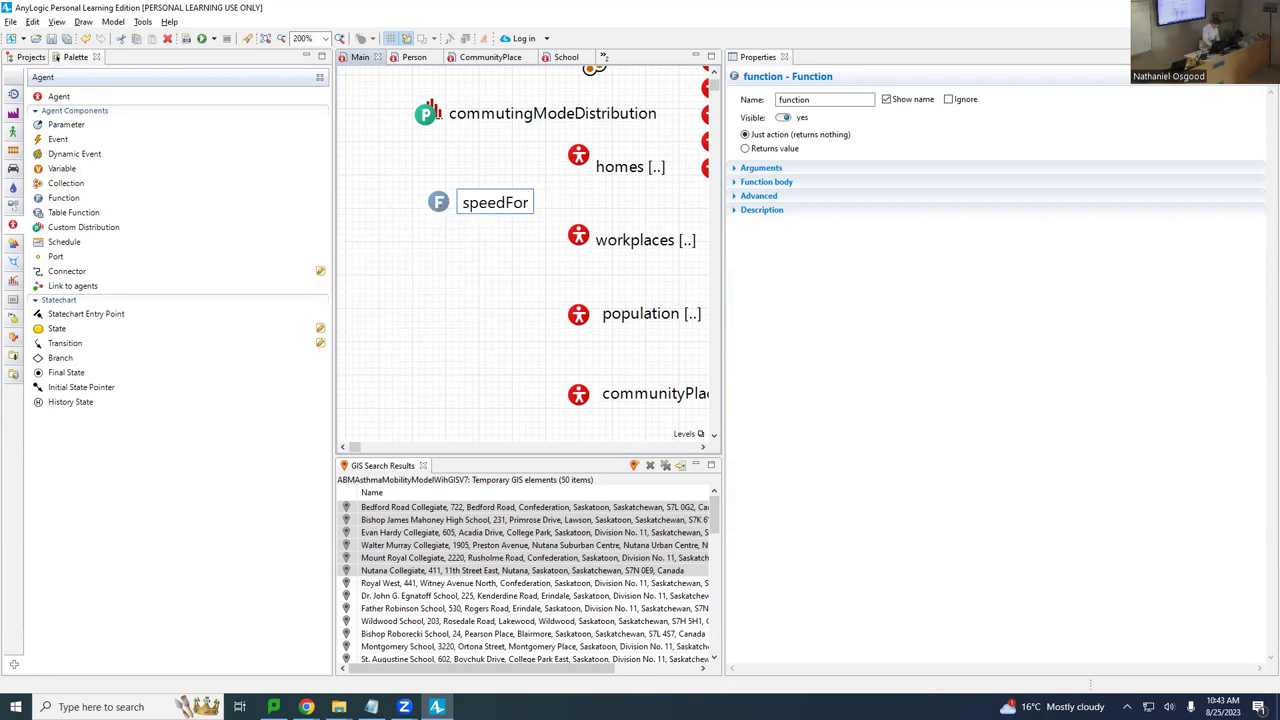
type("TransportationMod")
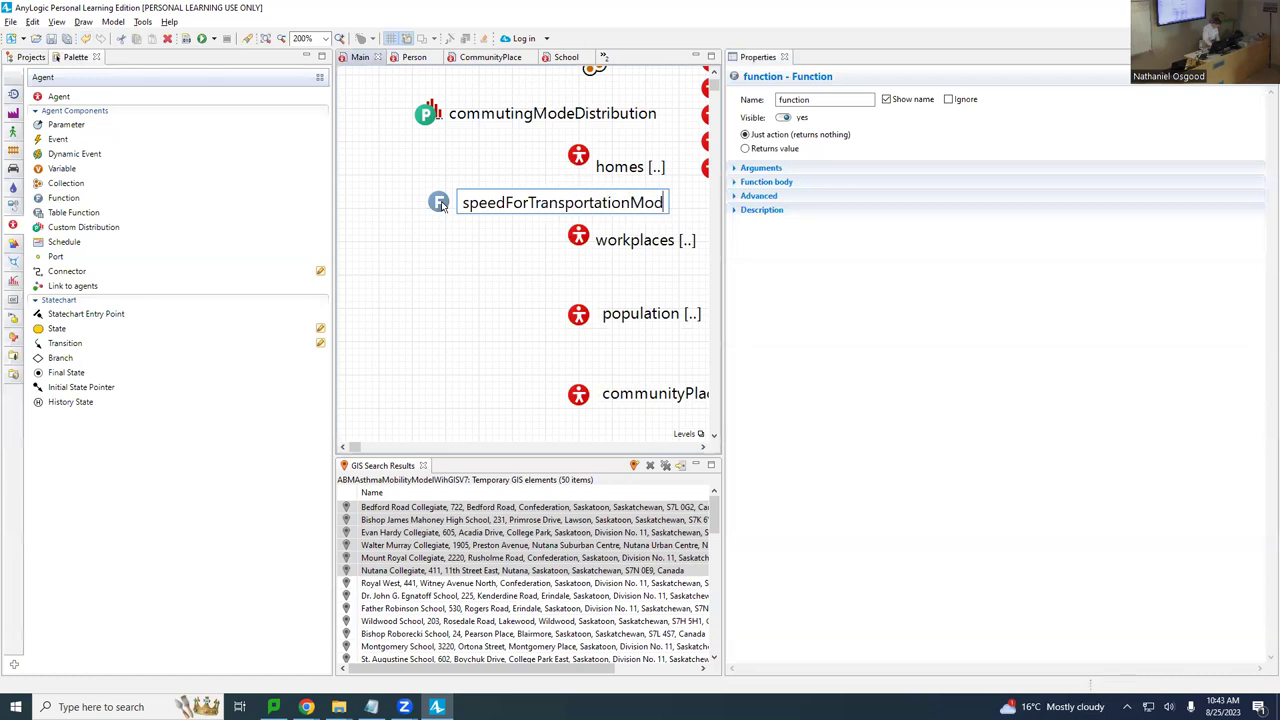
type("ality")
key("Return")
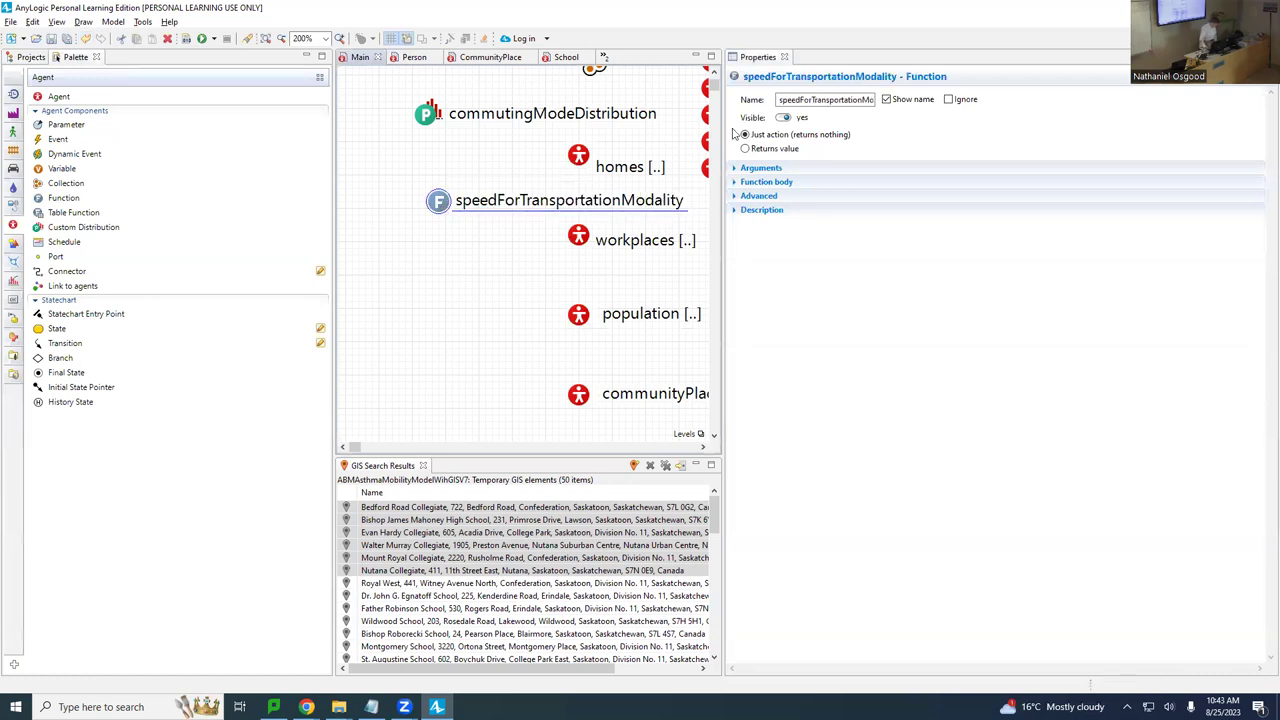
Switch speedForTransportationModality to 'Returns value' with return type double.
left_click(779, 100)
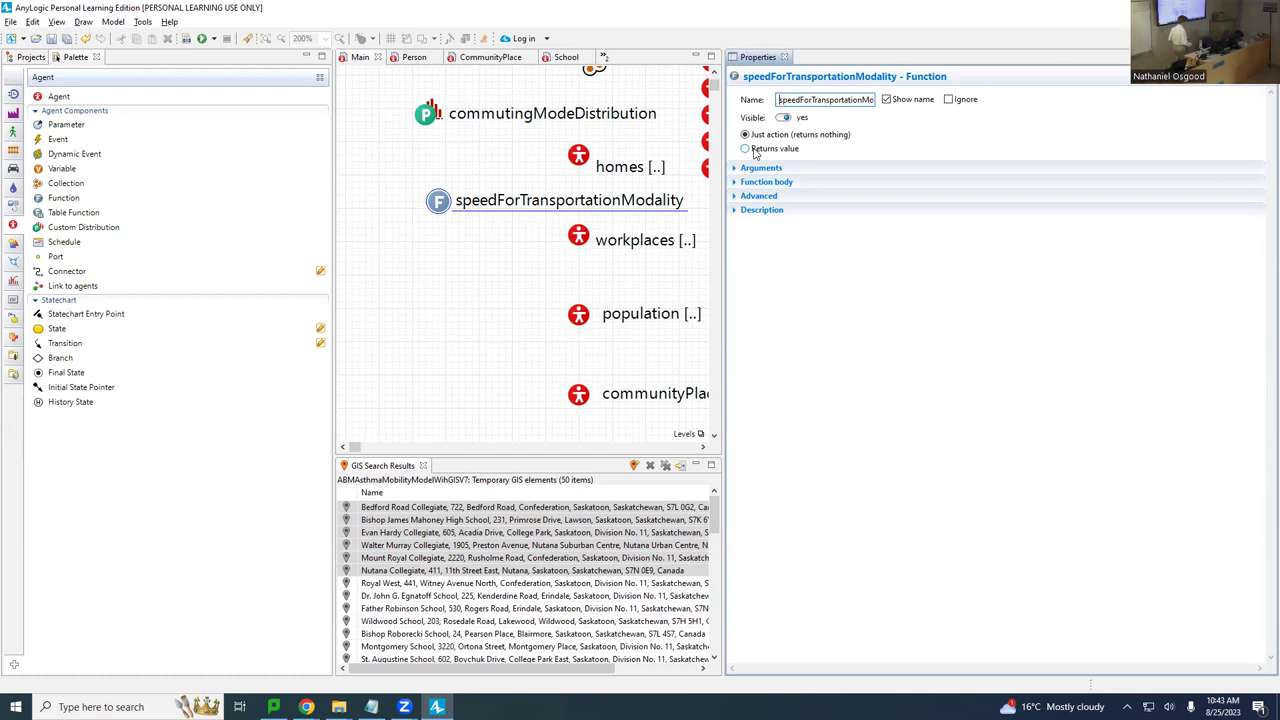
left_click(755, 150)
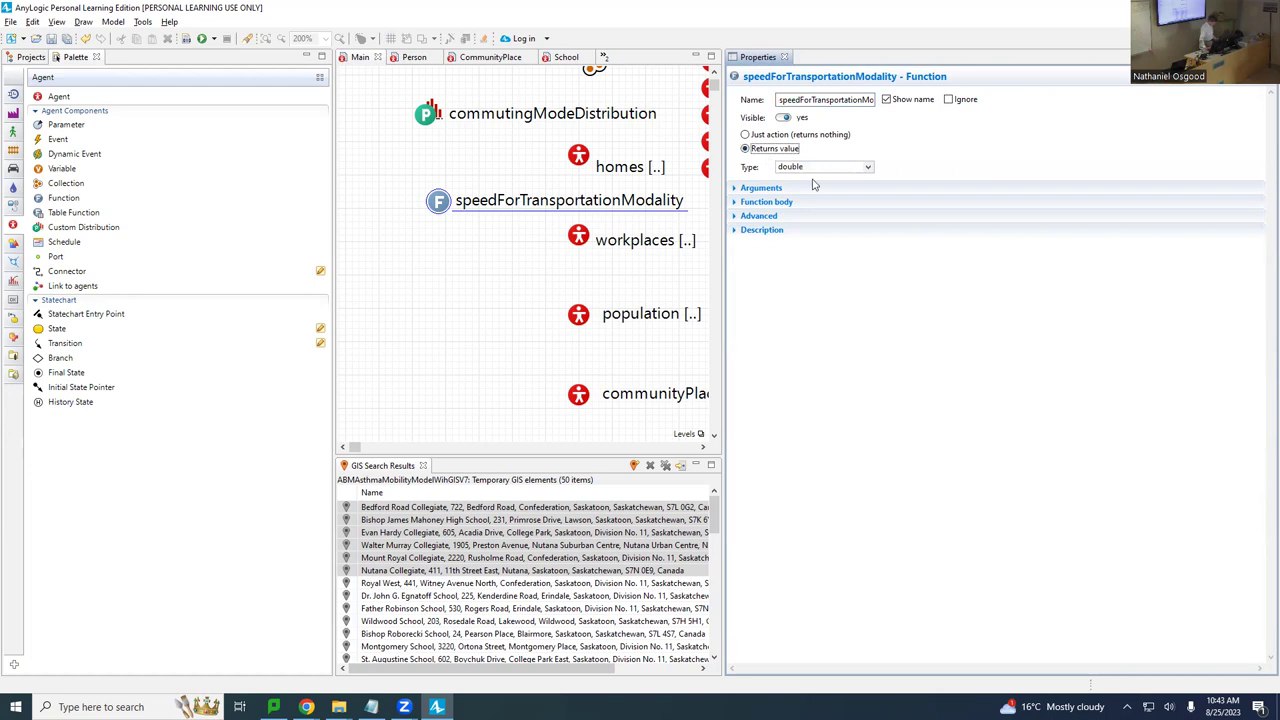
left_click(813, 167)
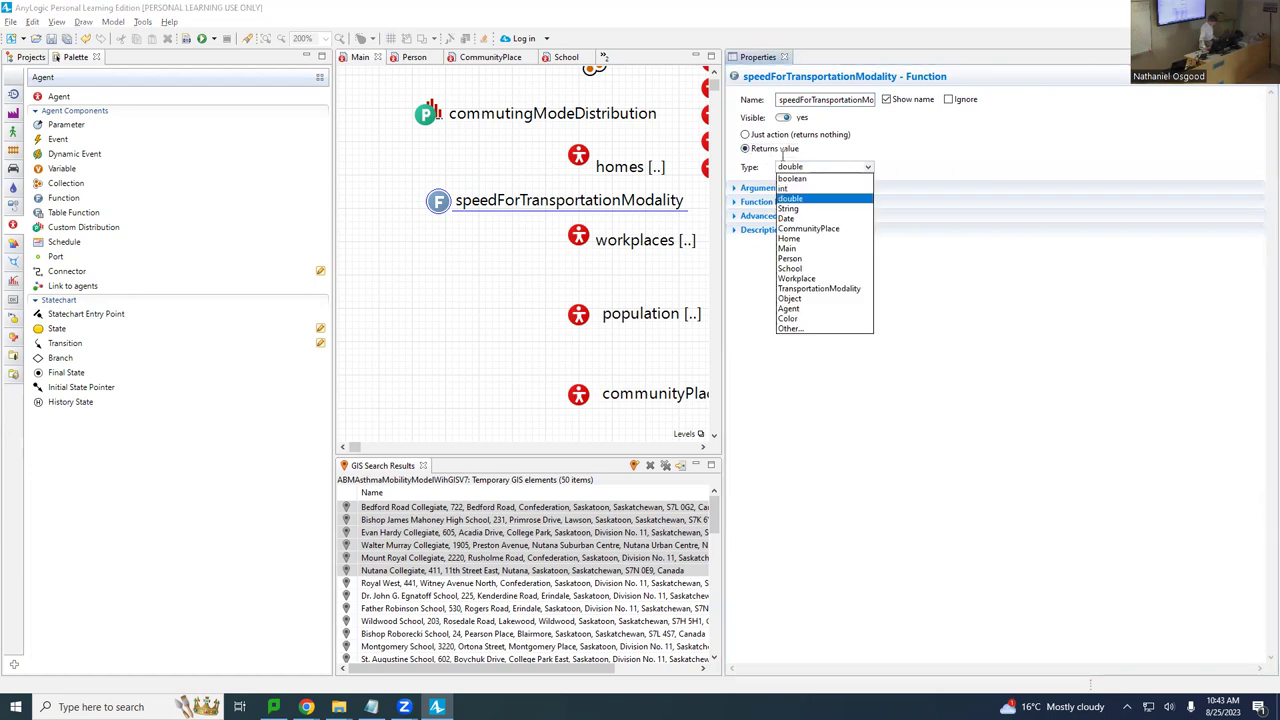
left_click(897, 145)
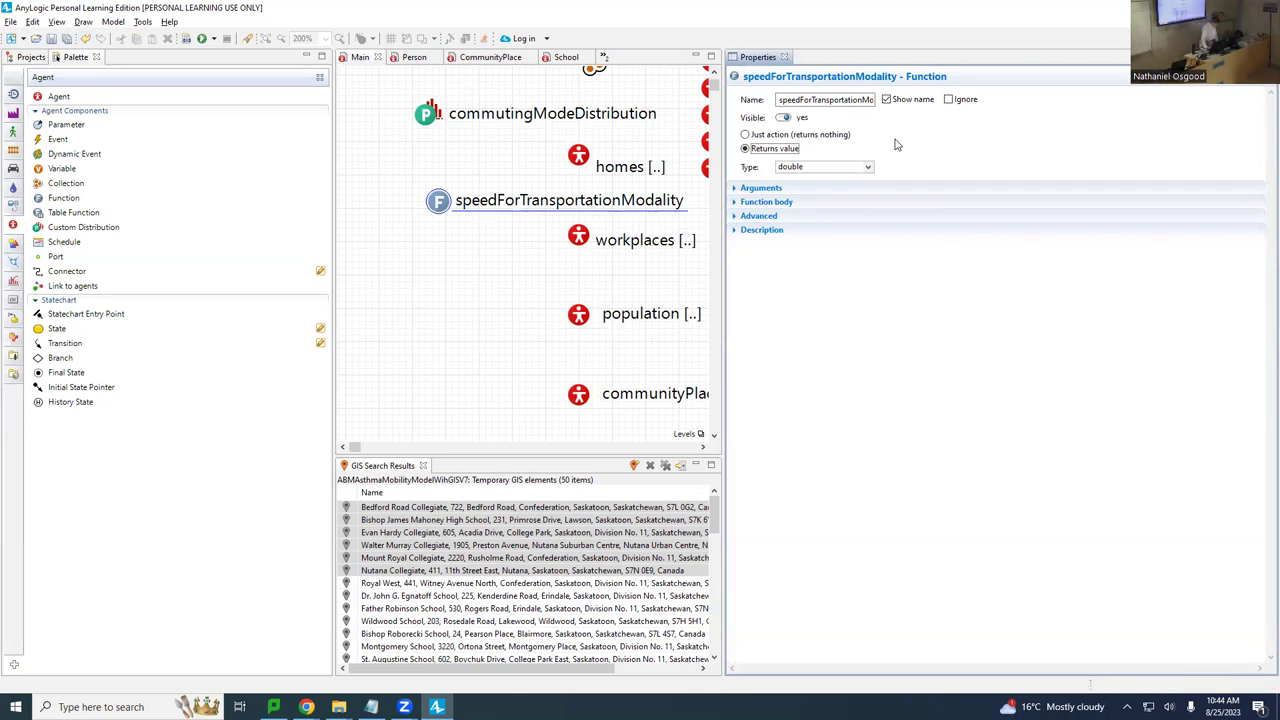
Add a function argument named modality of type TransportationModality.
left_click(765, 189)
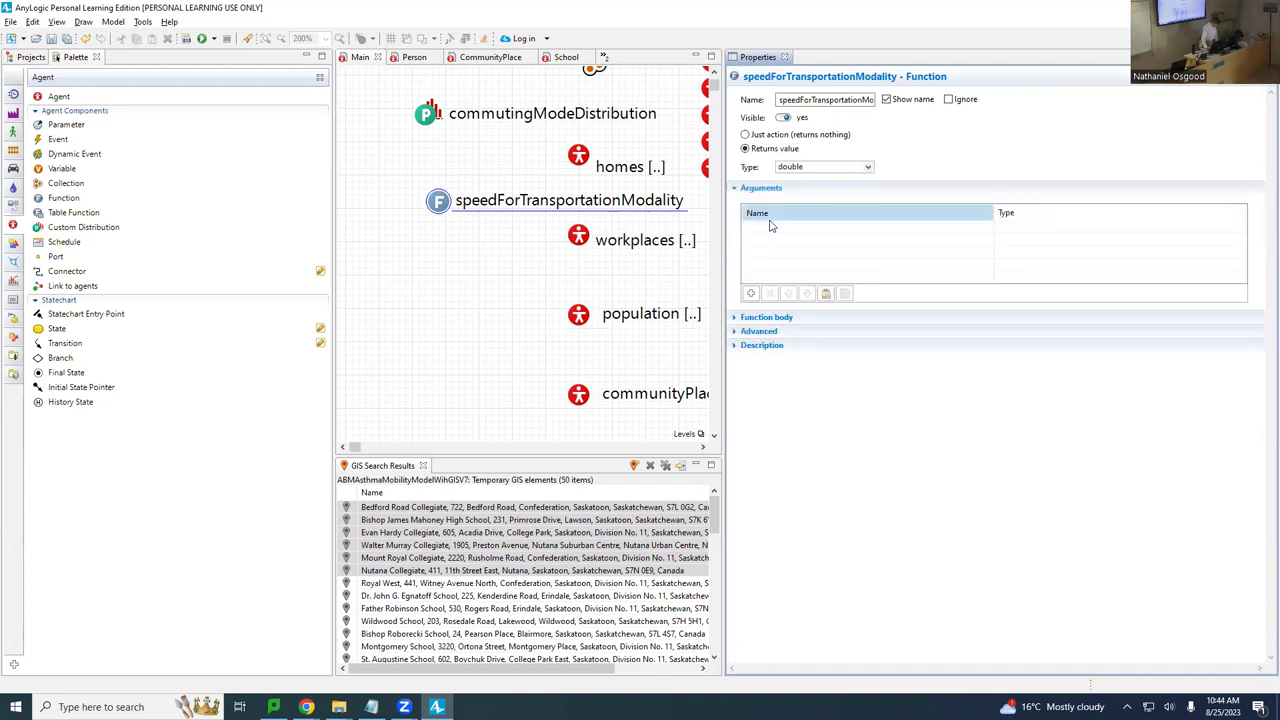
left_click(771, 226)
left_click(768, 228)
type("modal")
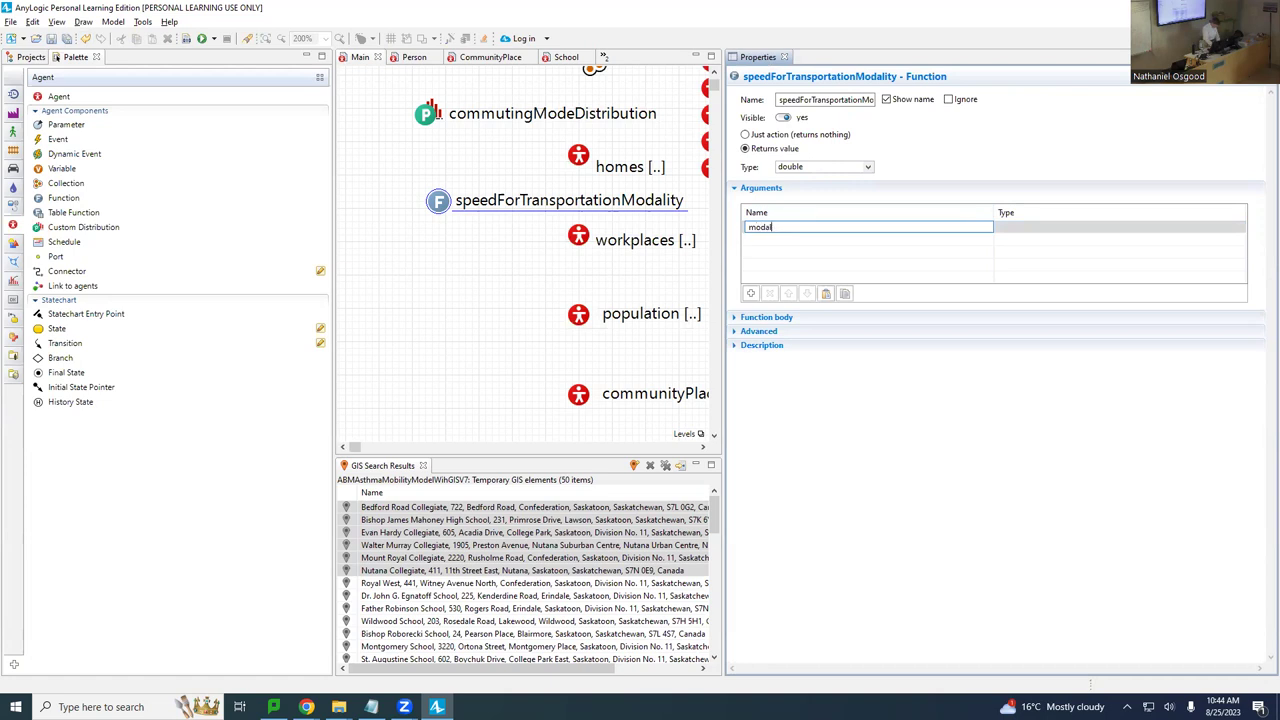
type("ity")
left_click(1054, 229)
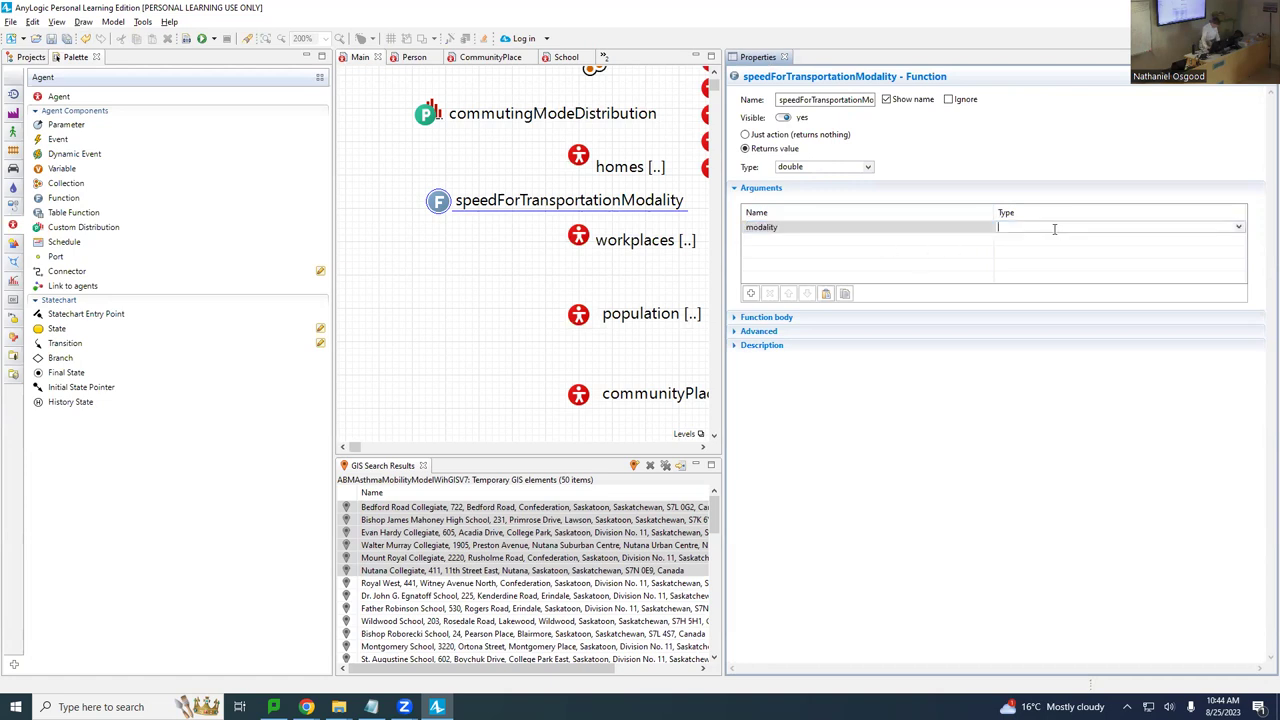
left_click(1239, 229)
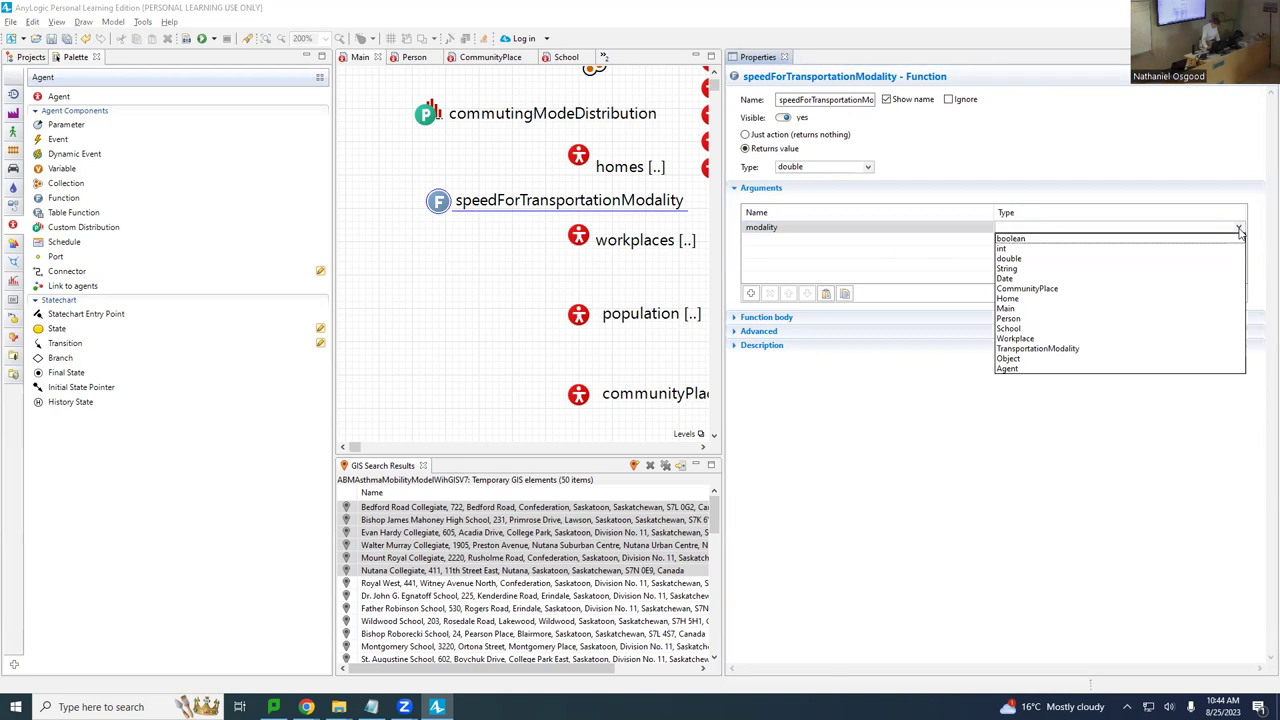
left_click(1082, 352)
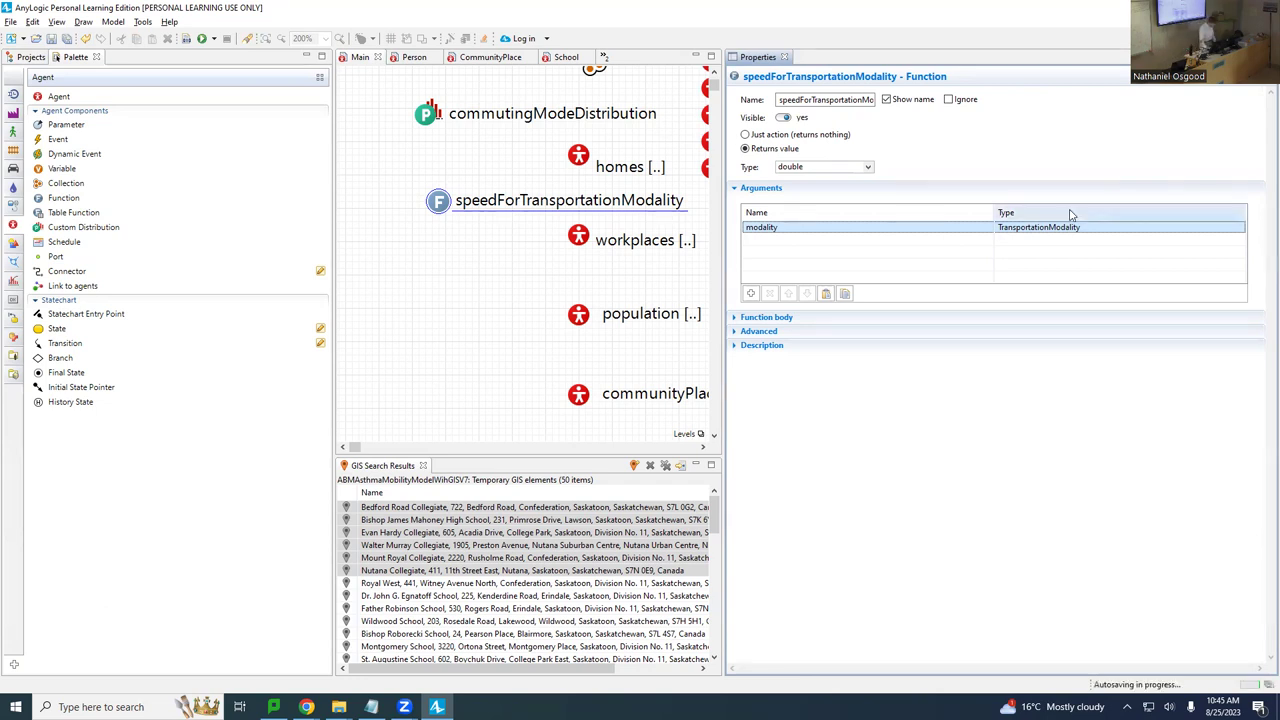
In the function body, add an if that returns 0.5 when modality is Walking.
left_click(775, 316)
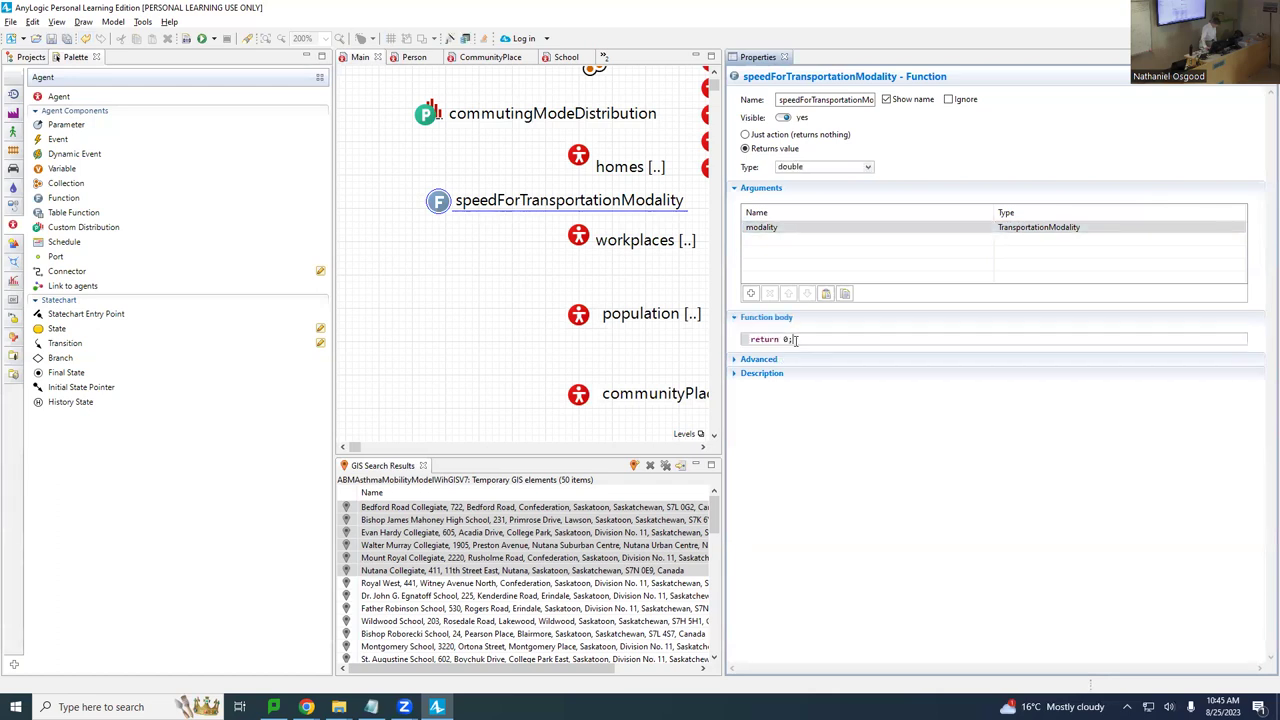
key("Return")
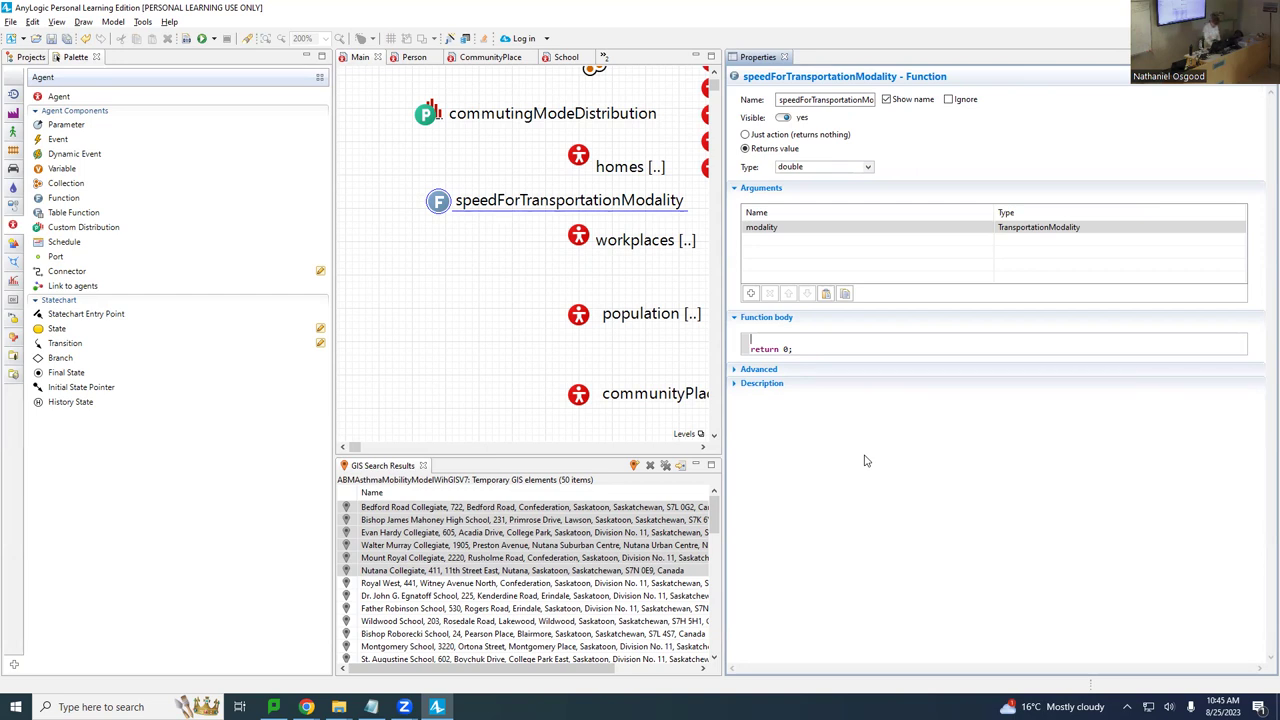
type("if (modality == Walk")
key("ctrl+space")
key("Return")
key("Tab")
type(".5")
key("Return")
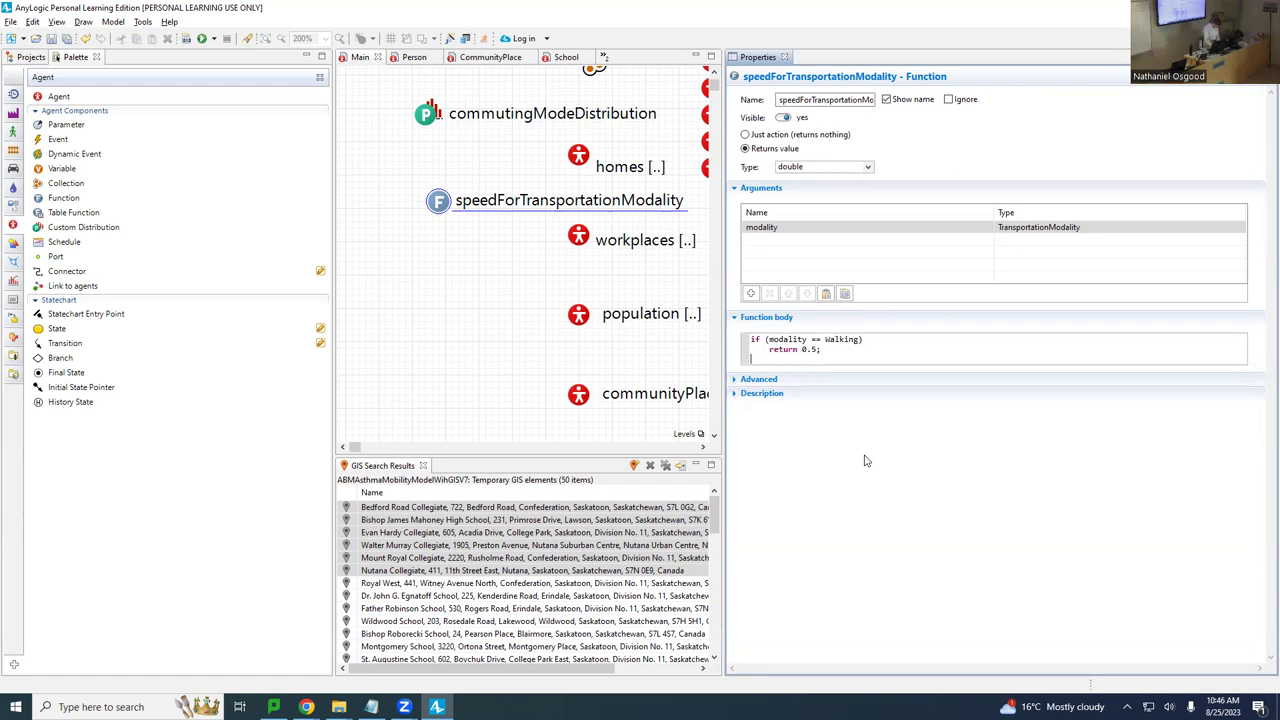
Add an else-if case returning 9.0 when modality is Car.
type("else if (modality == Car)")
key("Return")
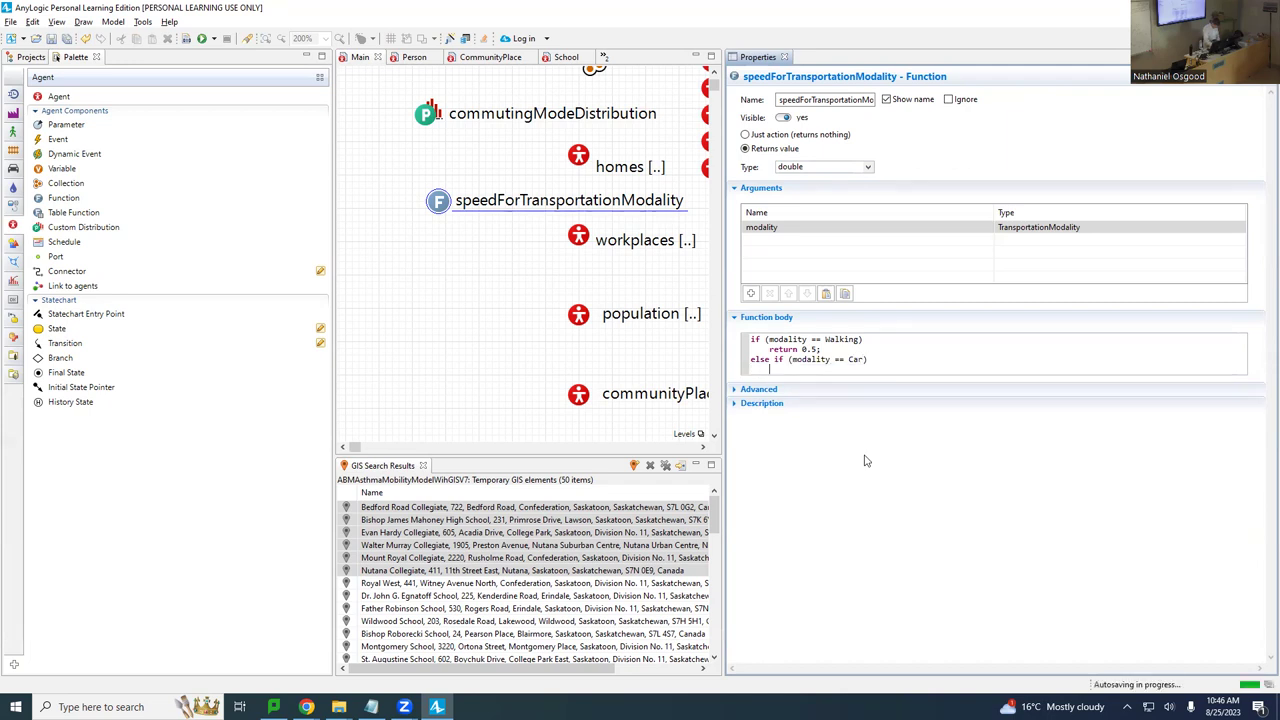
type("return(")
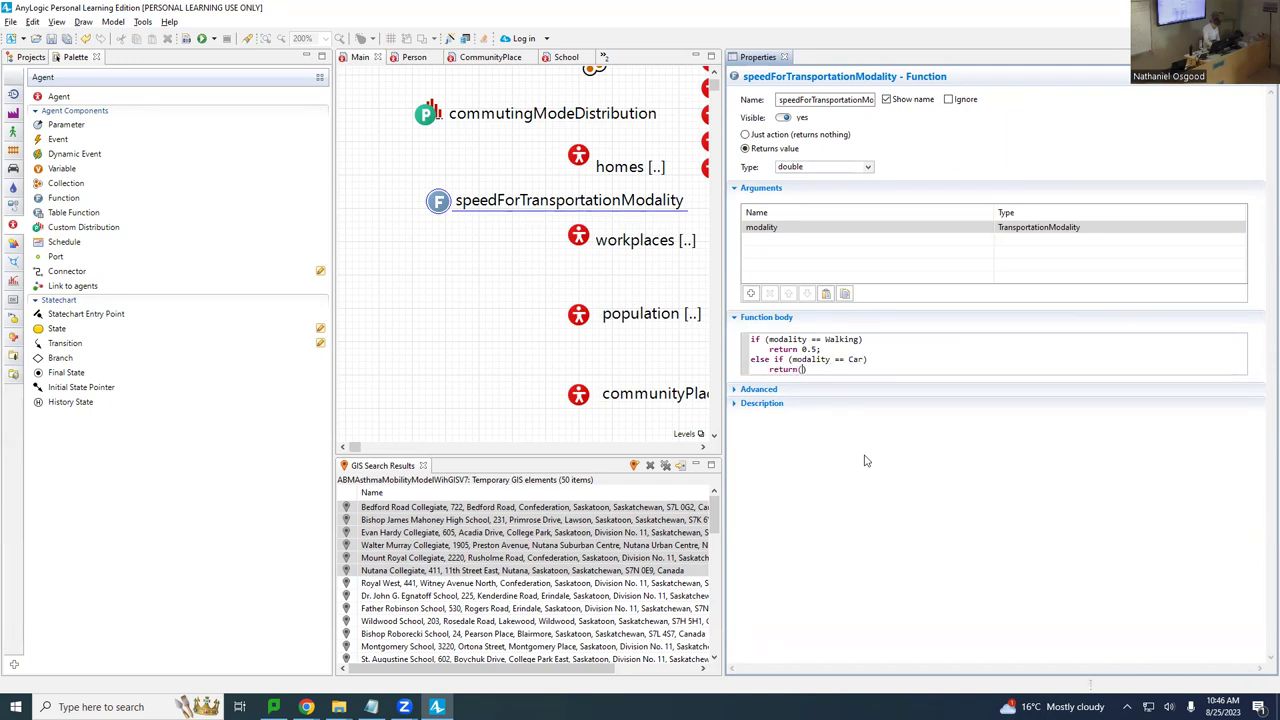
key("BackSpace")
type("9.0;")
key("Return")
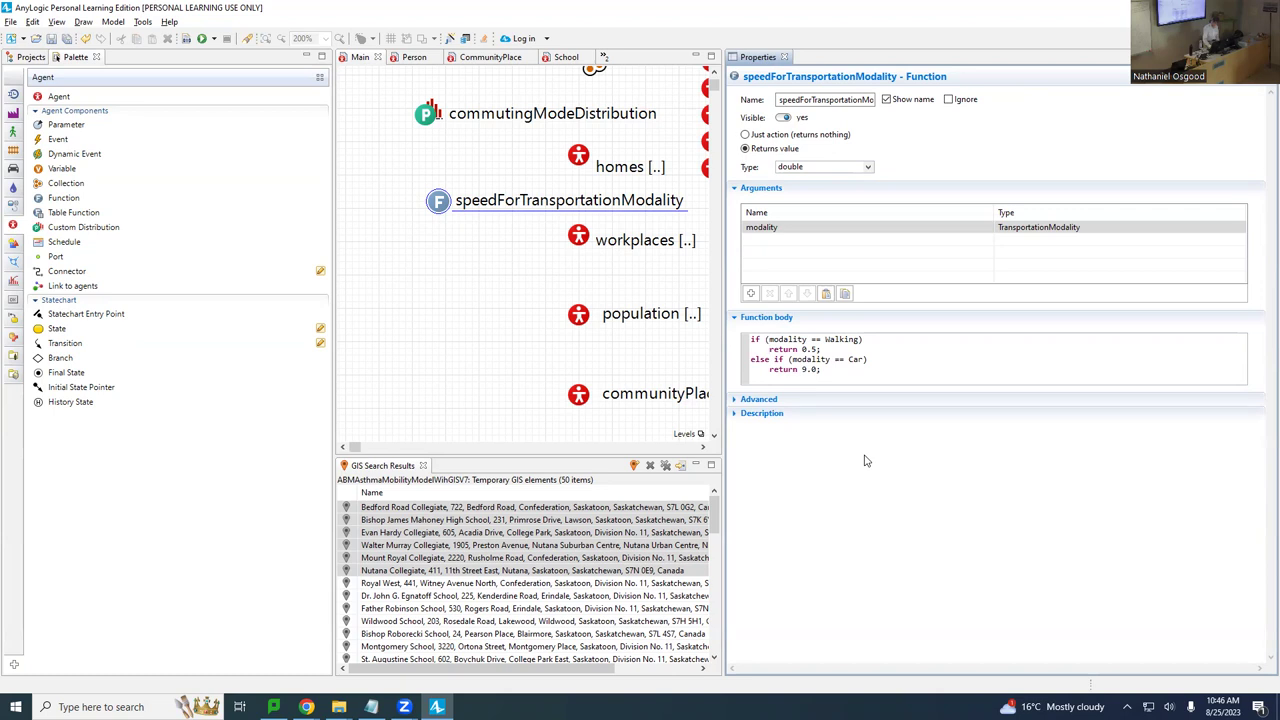
key("BackSpace")
Add an else-if case returning 6.0 when modality is Bus.
type("else if (modality =")
key("BackSpace")
type("= Bus)")
key("Return")
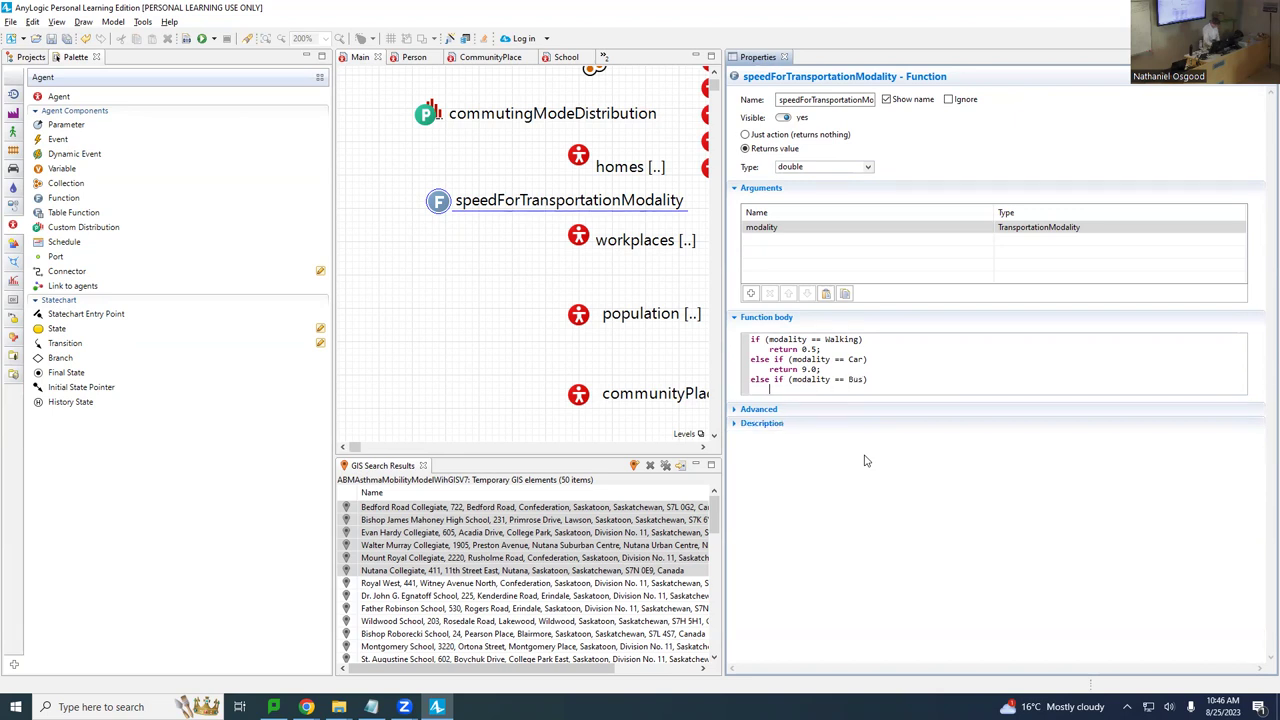
type("return 4.5;")
key("Return")
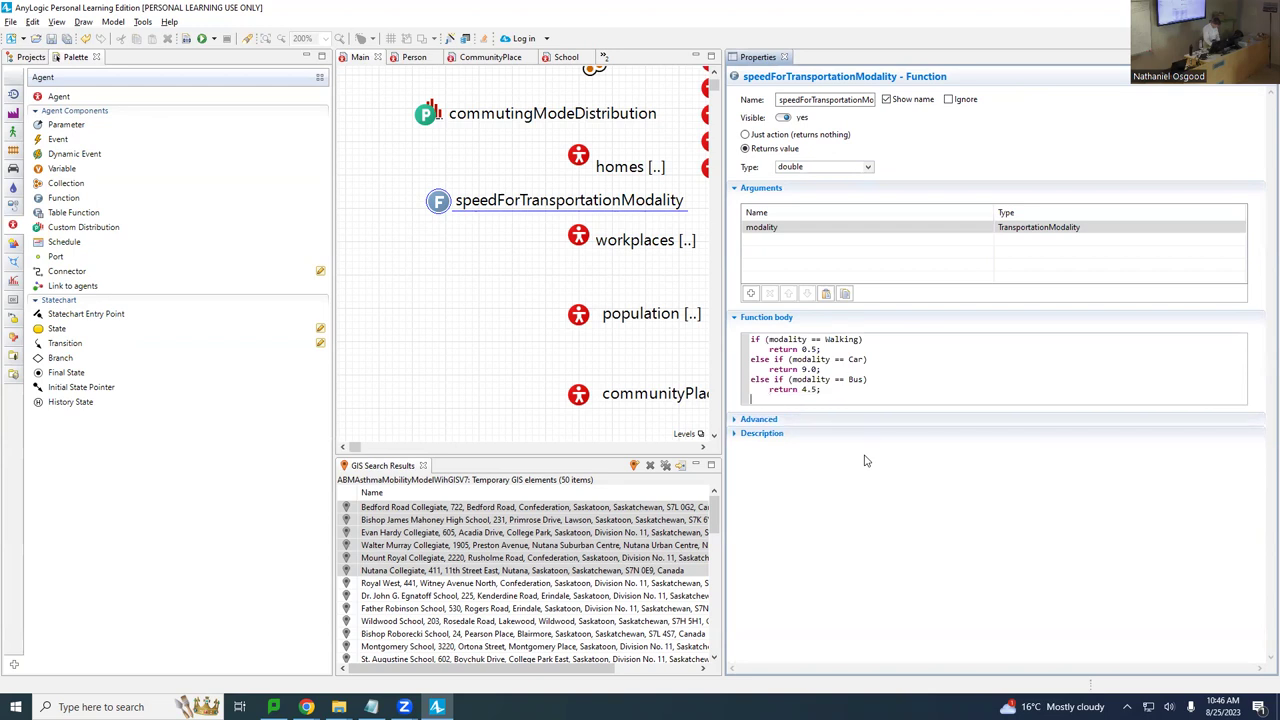
key("shift+Left")
key("shift+Left")
key("shift+Left")
key("shift+Left")
type("6;")
type(".0")
Finish with an else branch returning 3.0 and save the model.
key("End")
key("Return")
type("else")
key("Return")
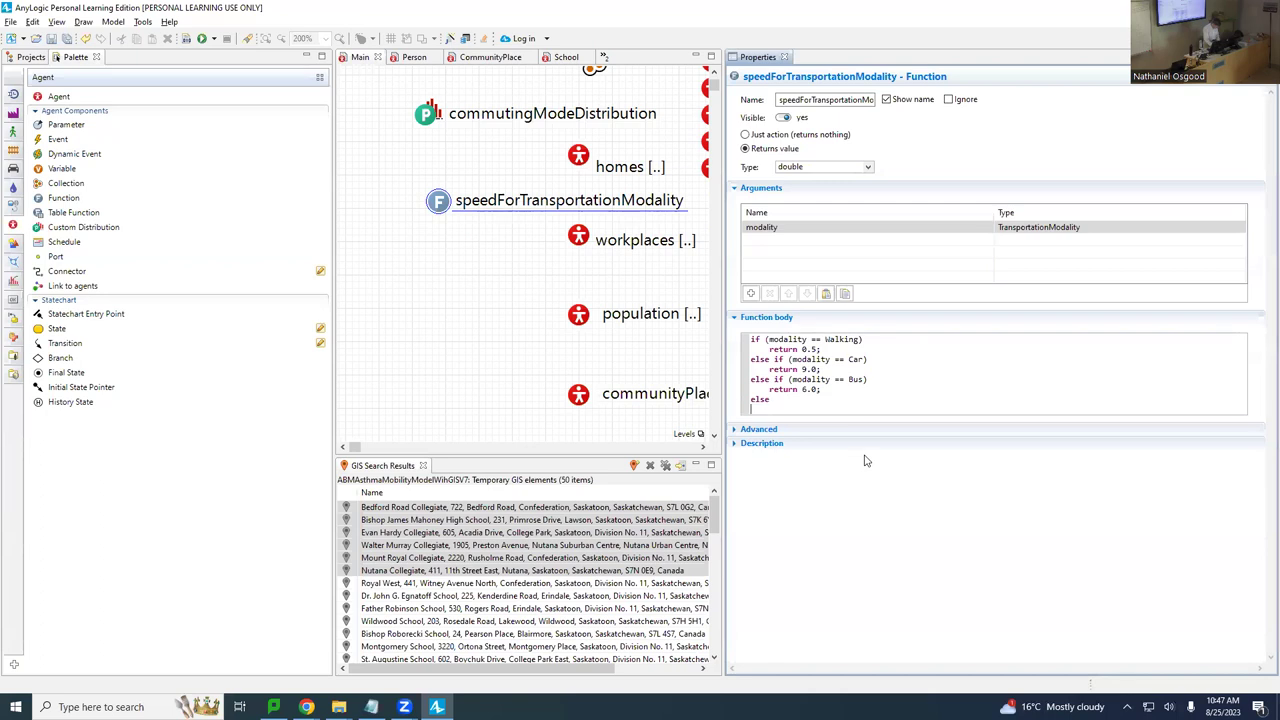
key("Tab")
type("return(3.0);")
key("ctrl+s")
key("Left")
key("Left")
key("Left")
key("BackSpace")
key("ctrl+a")
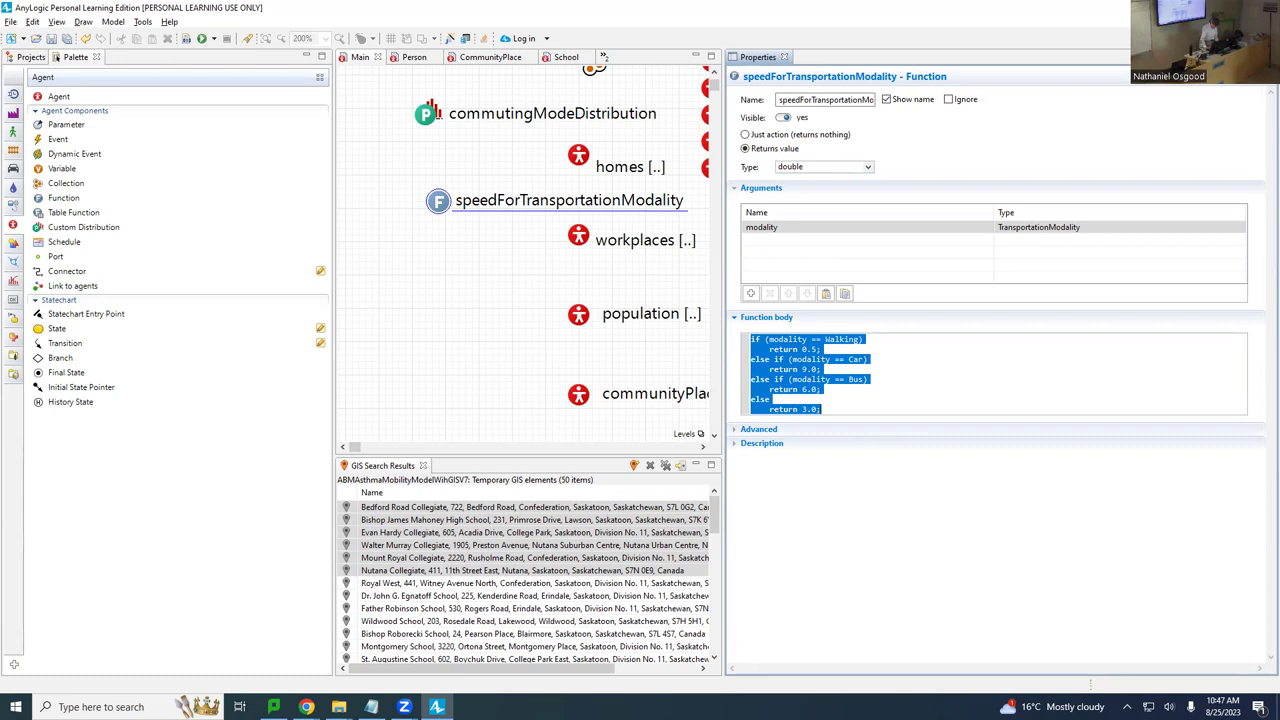
key("Right")
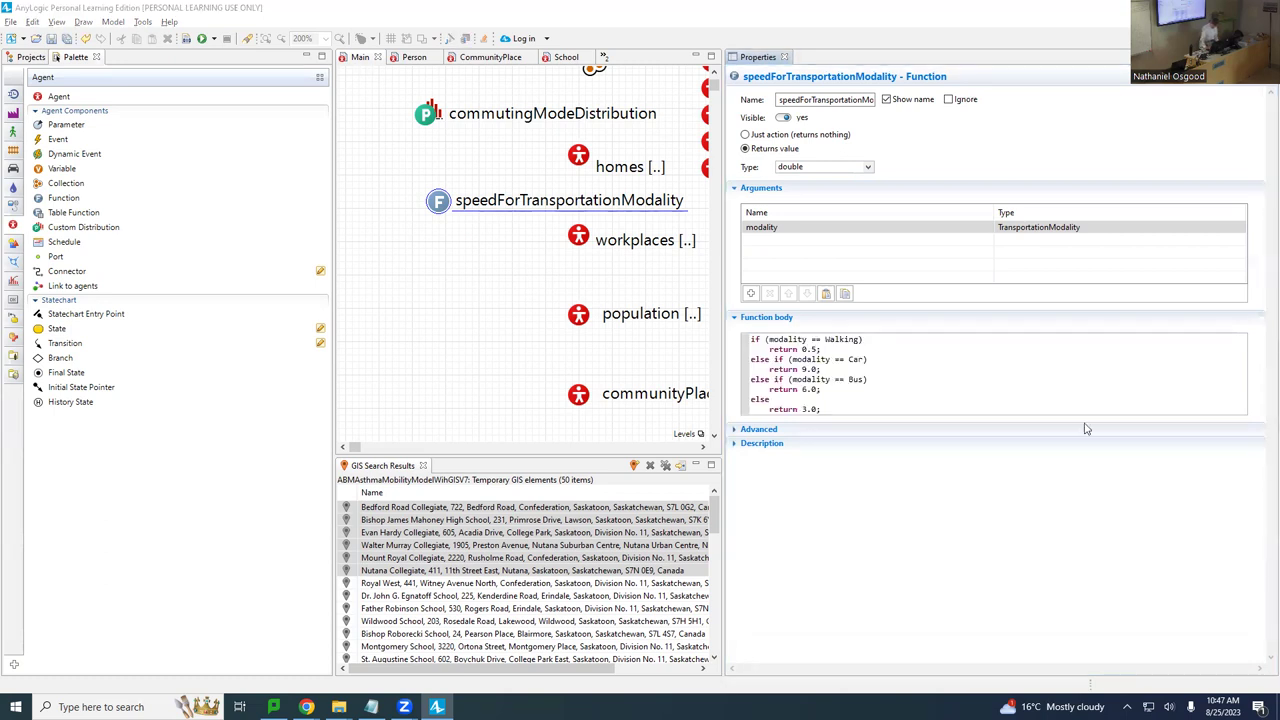
Check the comparison operator in the Car condition, then build the model.
left_click(896, 357)
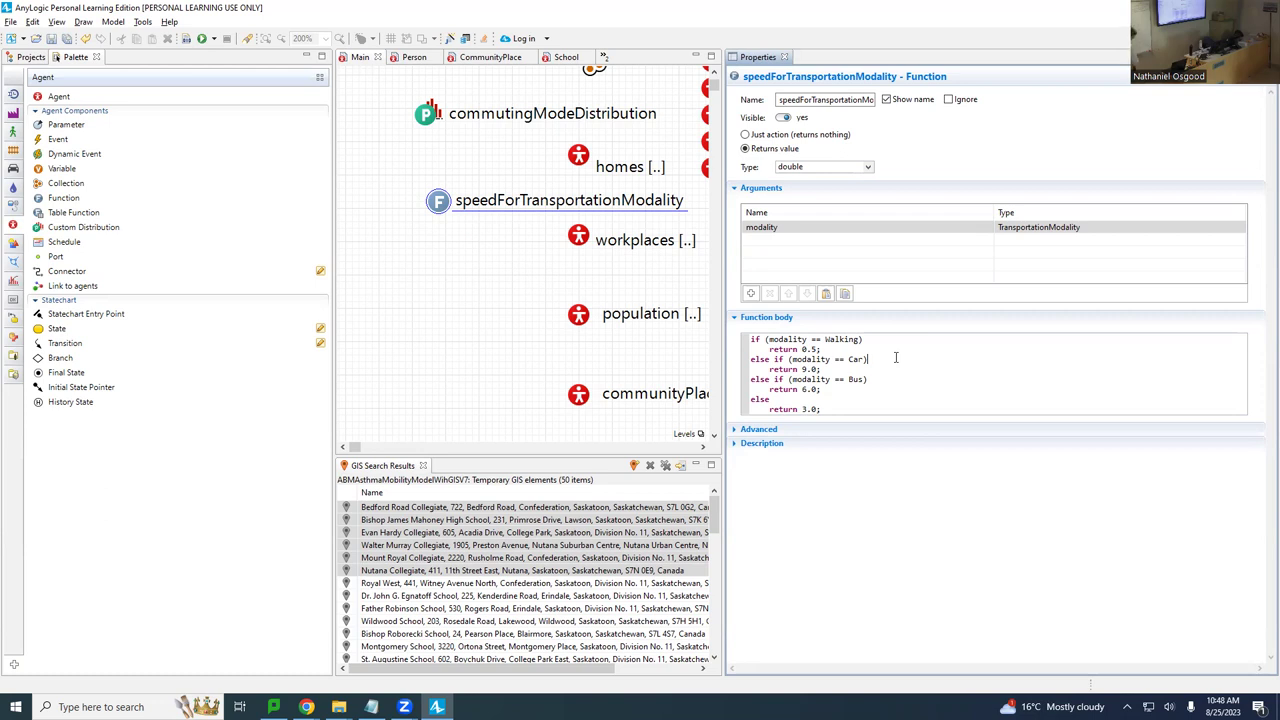
key("Up")
key("Down")
key("Left")
key("Left")
key("Left")
key("Left")
key("shift+Left")
key("shift+Left")
key("shift+Left")
key("shift+Left")
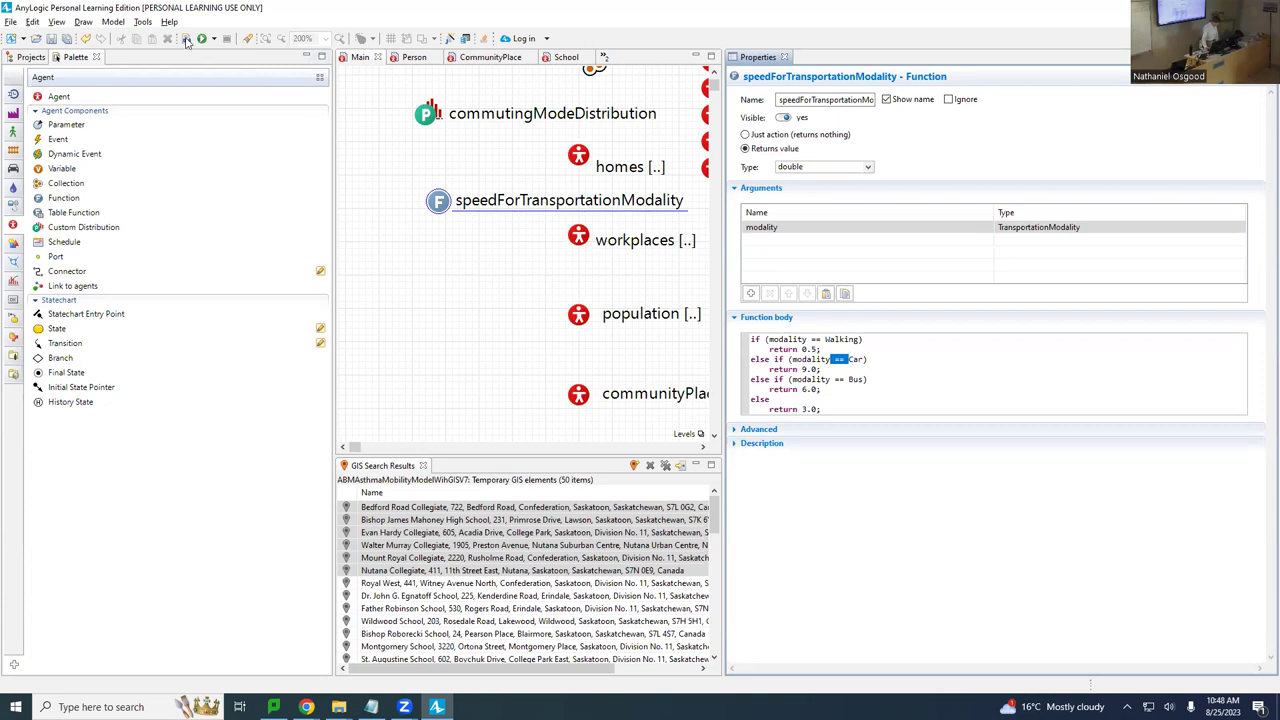
left_click(186, 39)
Replace the population's initial speed 9 with a call to speedForTransportationModality.
left_click(579, 316)
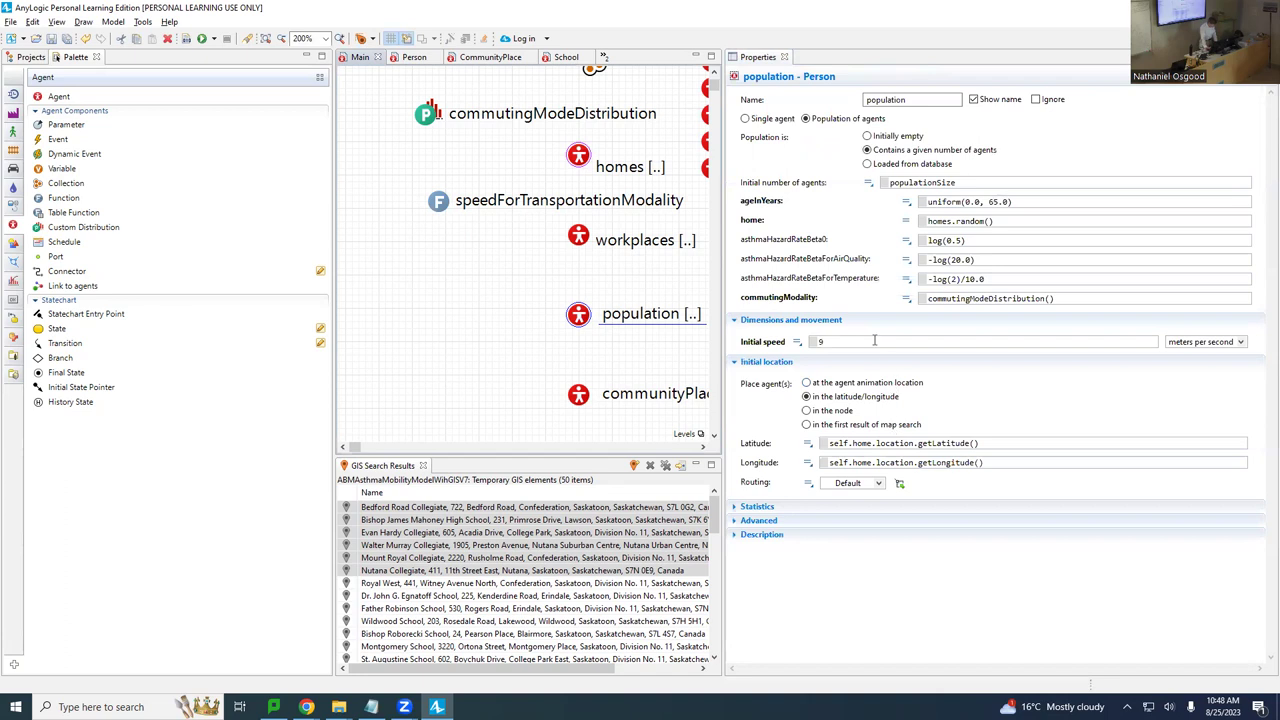
left_click(874, 341)
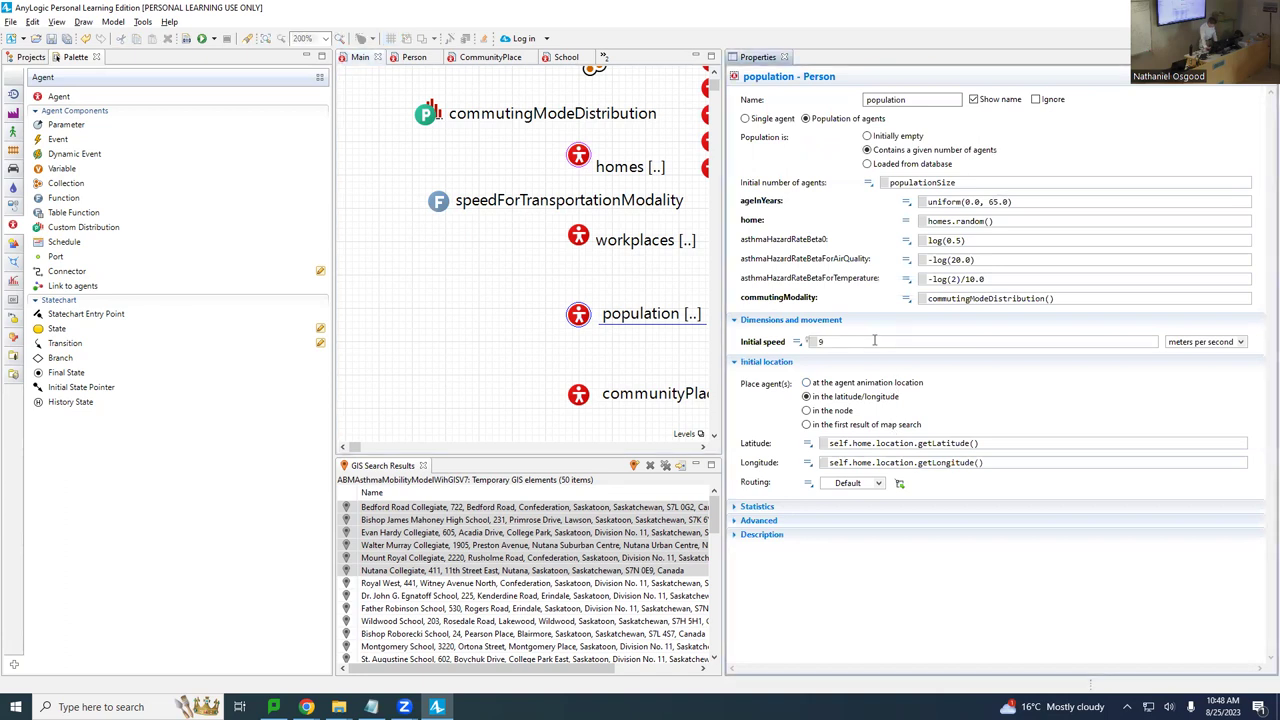
double_click(819, 341)
type("speedFo")
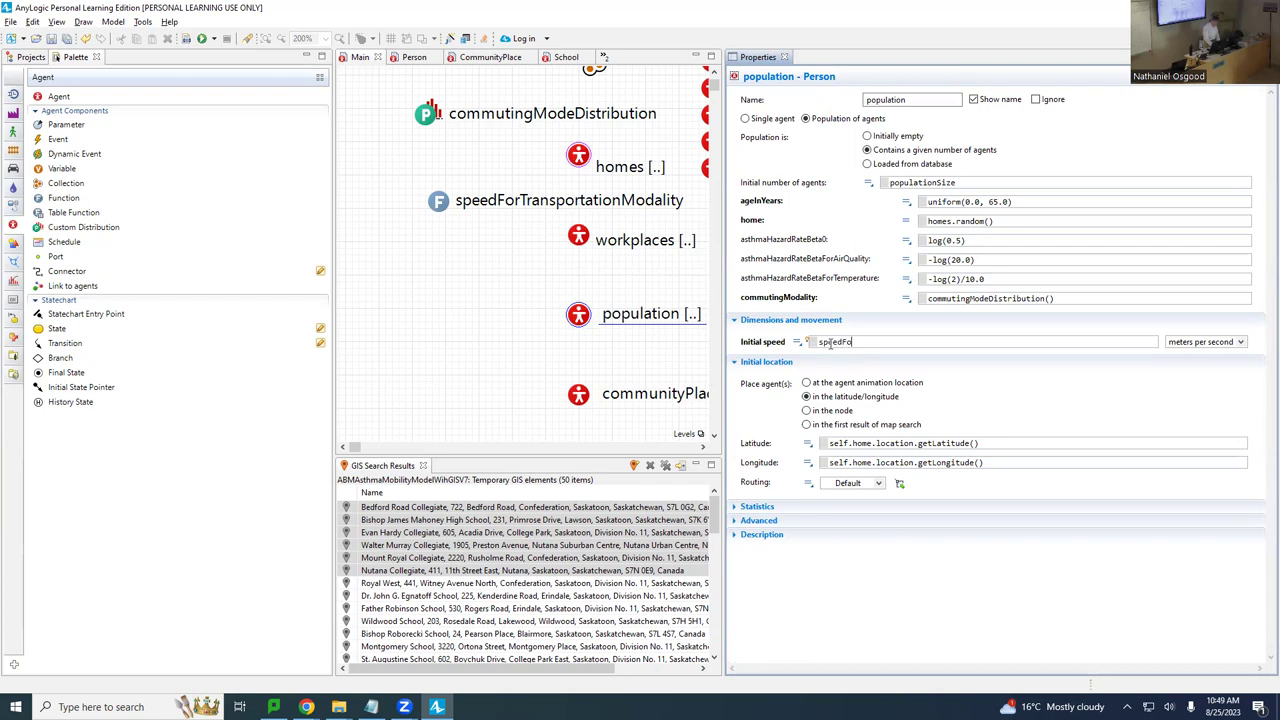
type("rTransport")
key("ctrl+space")
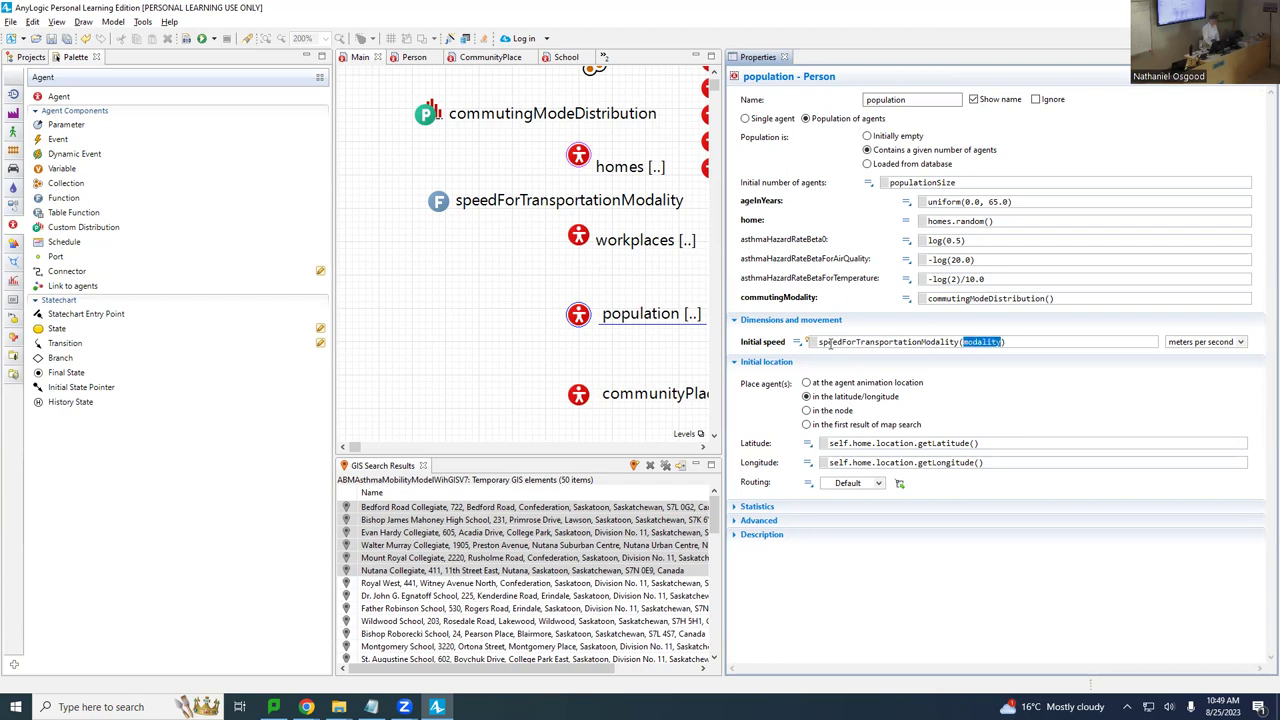
Pass self.commutingModality as the function's argument and save the model.
type("self.commu")
key("ctrl+space")
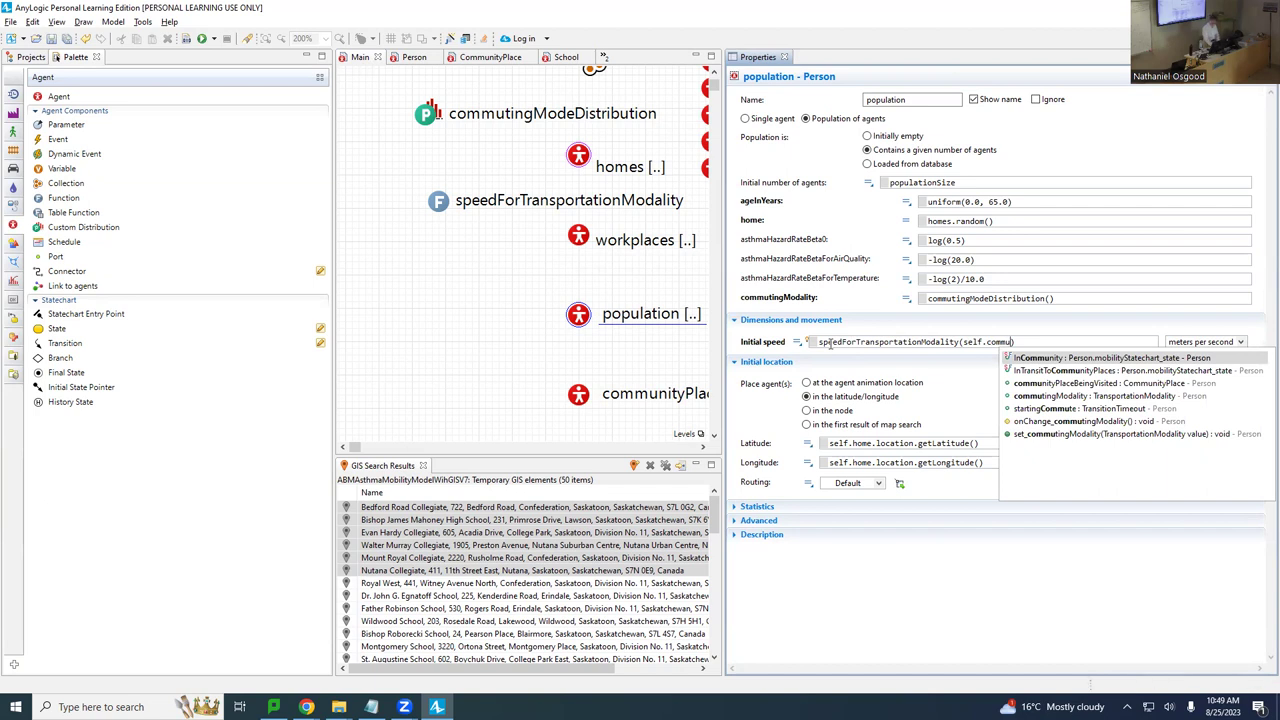
type("t")
key("Return")
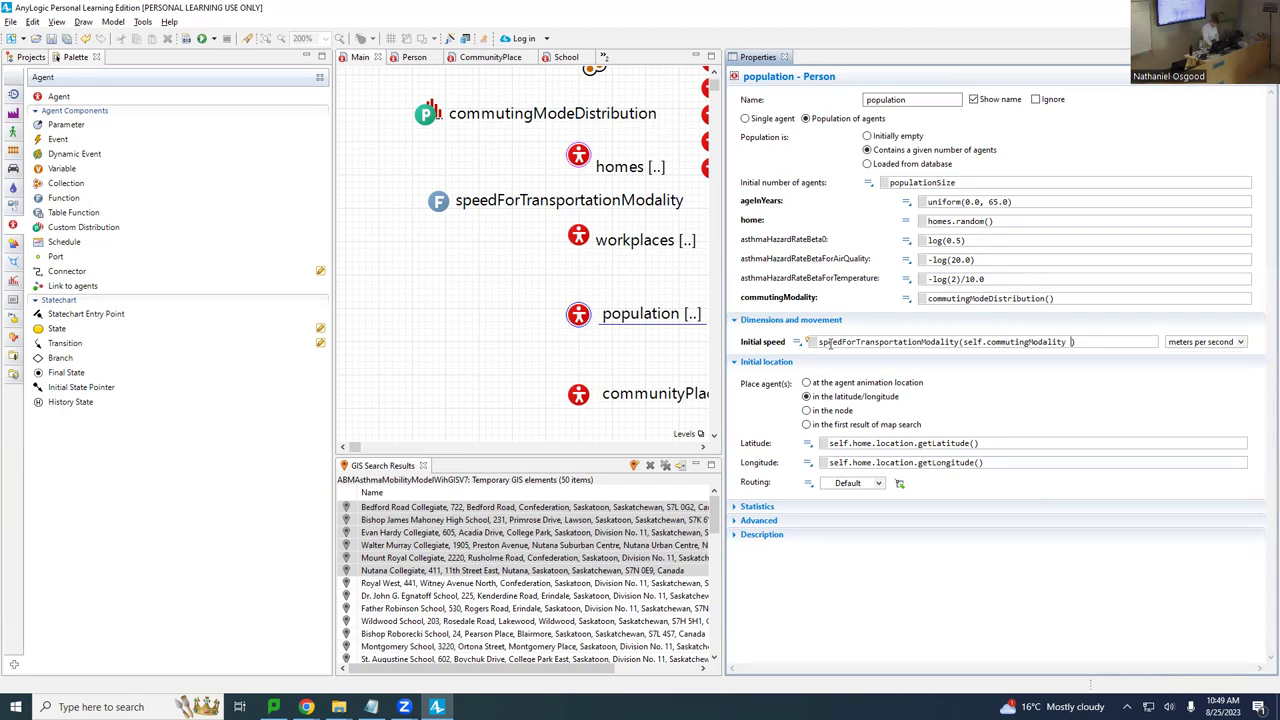
key("BackSpace")
key("ctrl+s")
key("ctrl+shift+Left")
key("ctrl+shift+Left")
key("ctrl+shift+Left")
key("ctrl+shift+Left")
key("ctrl+shift+Left")
key("ctrl+shift+Left")
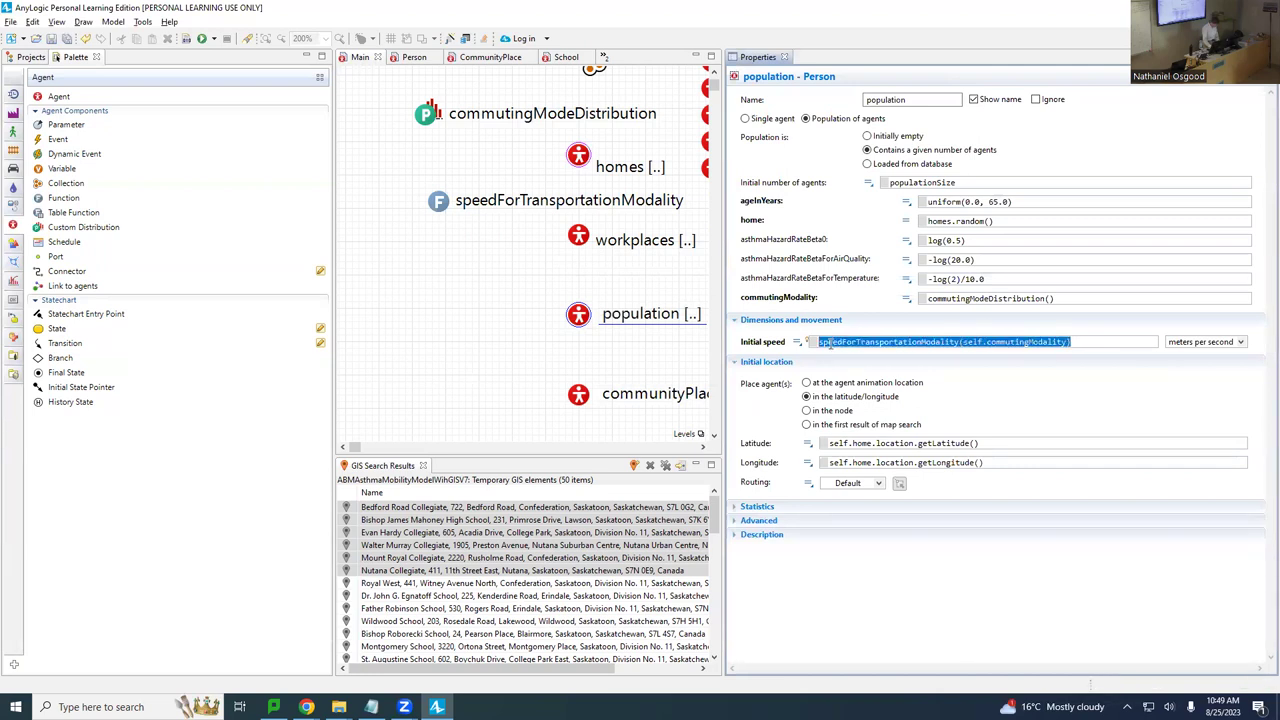
left_click(830, 343)
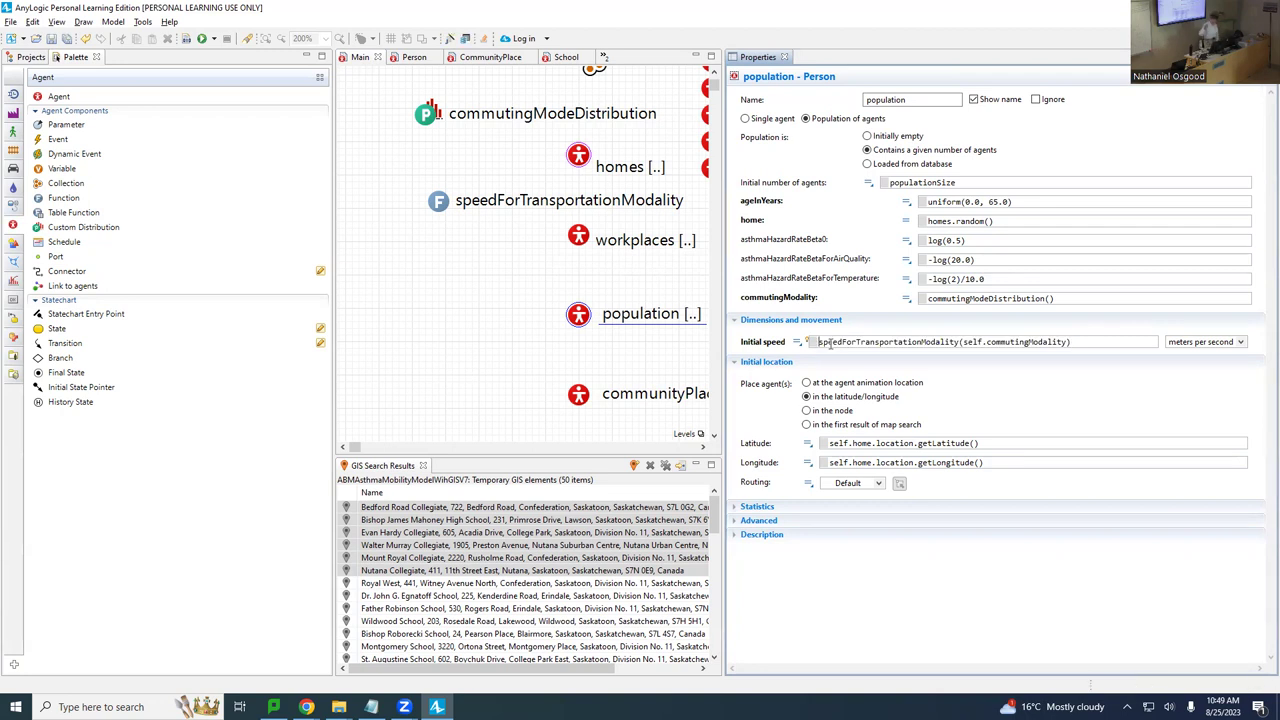
key("Home")
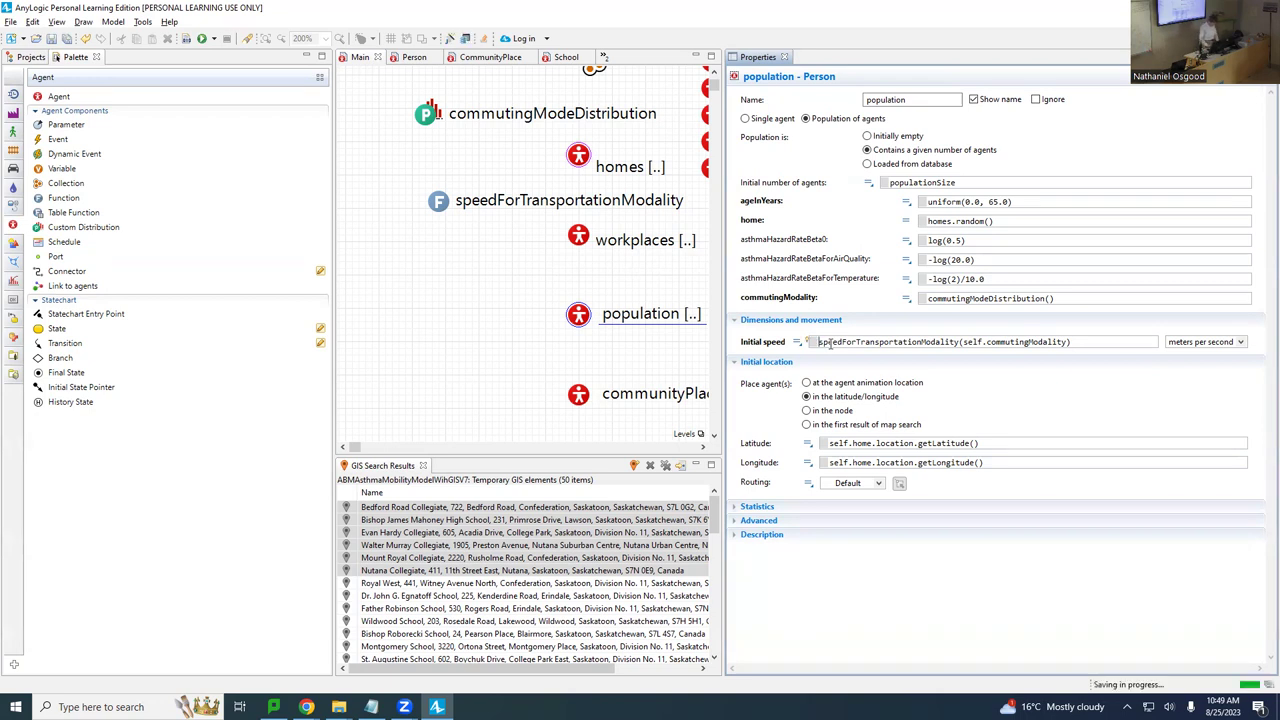
Build the model and run the Baseline: Main experiment from the project tree.
left_click(185, 39)
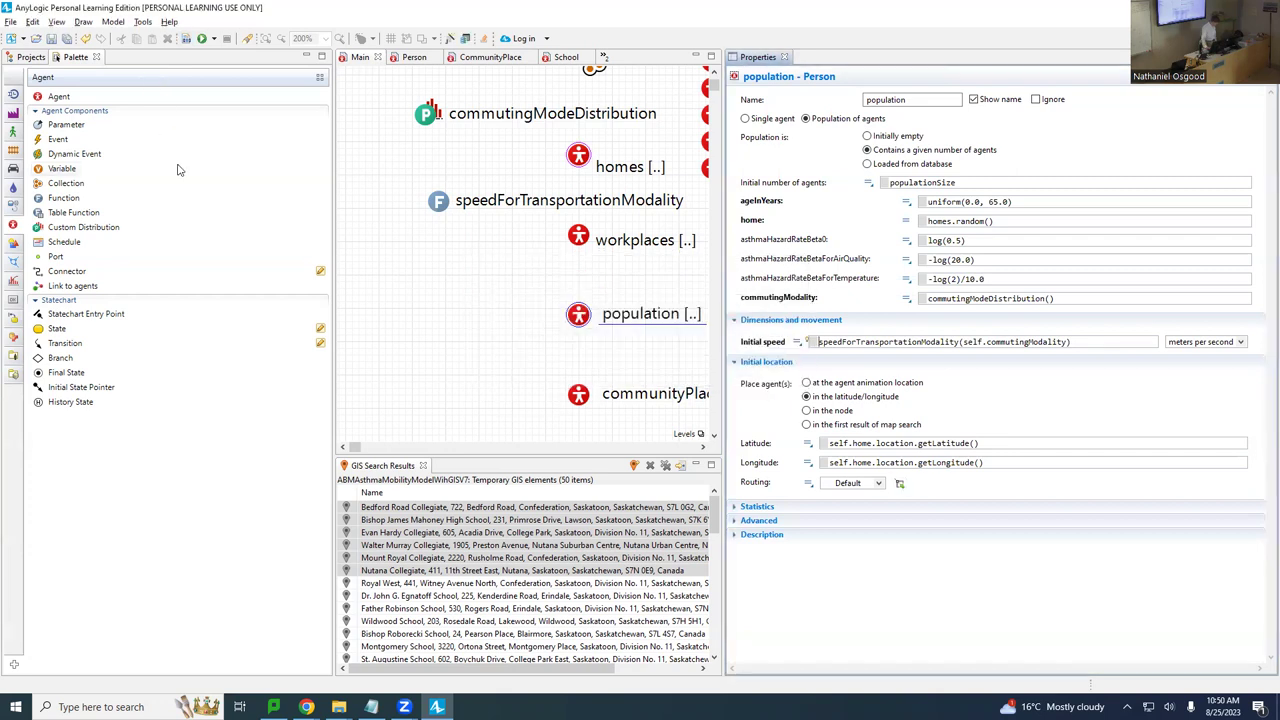
left_click(30, 57)
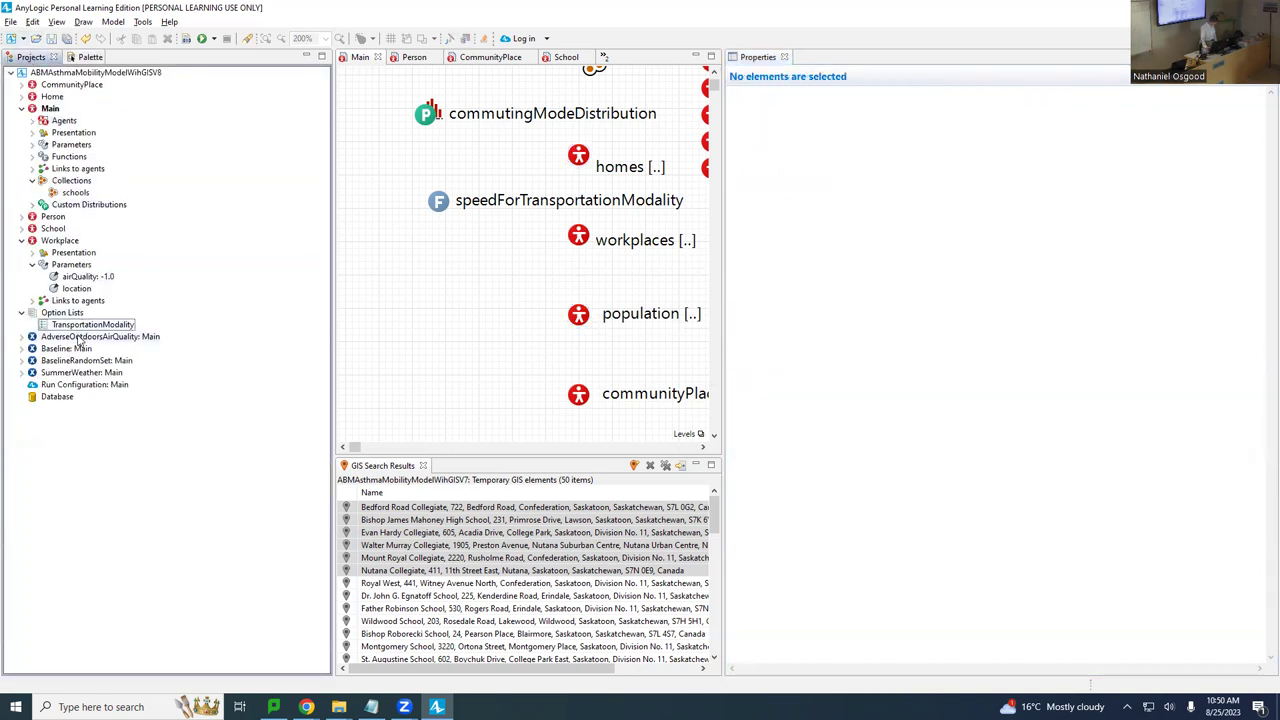
left_click(71, 350)
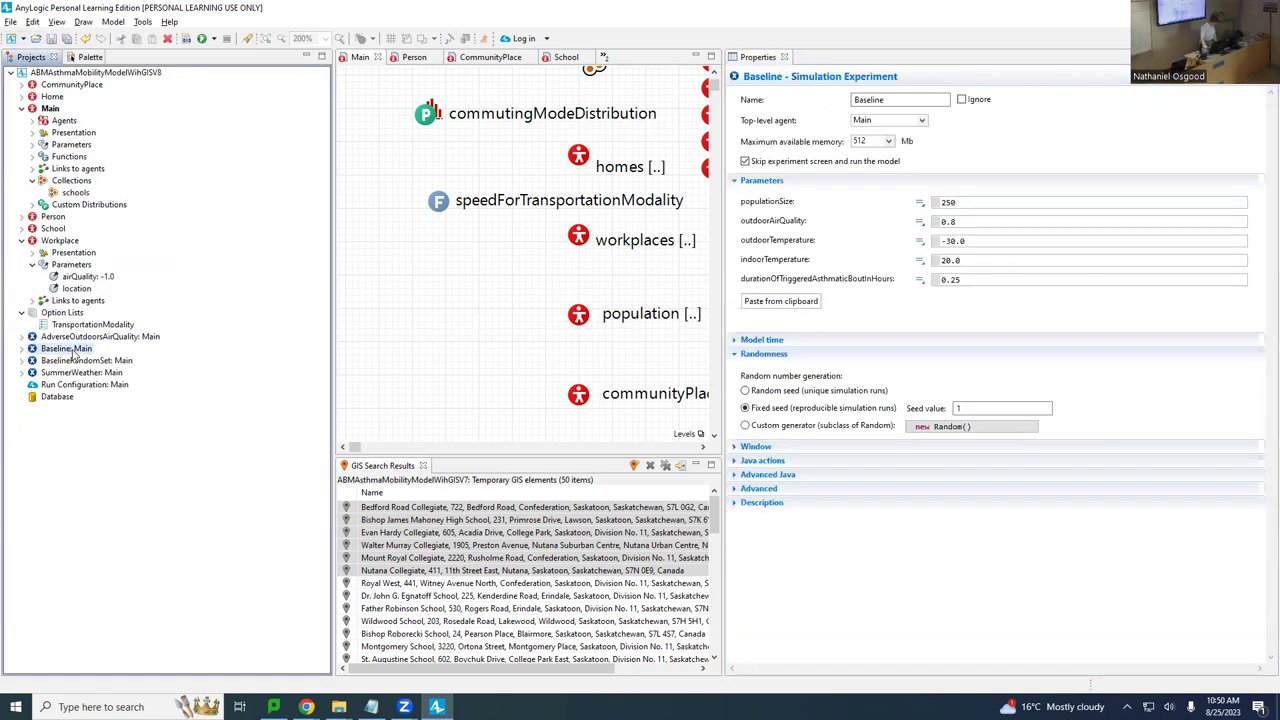
right_click(76, 353)
left_click(127, 543)
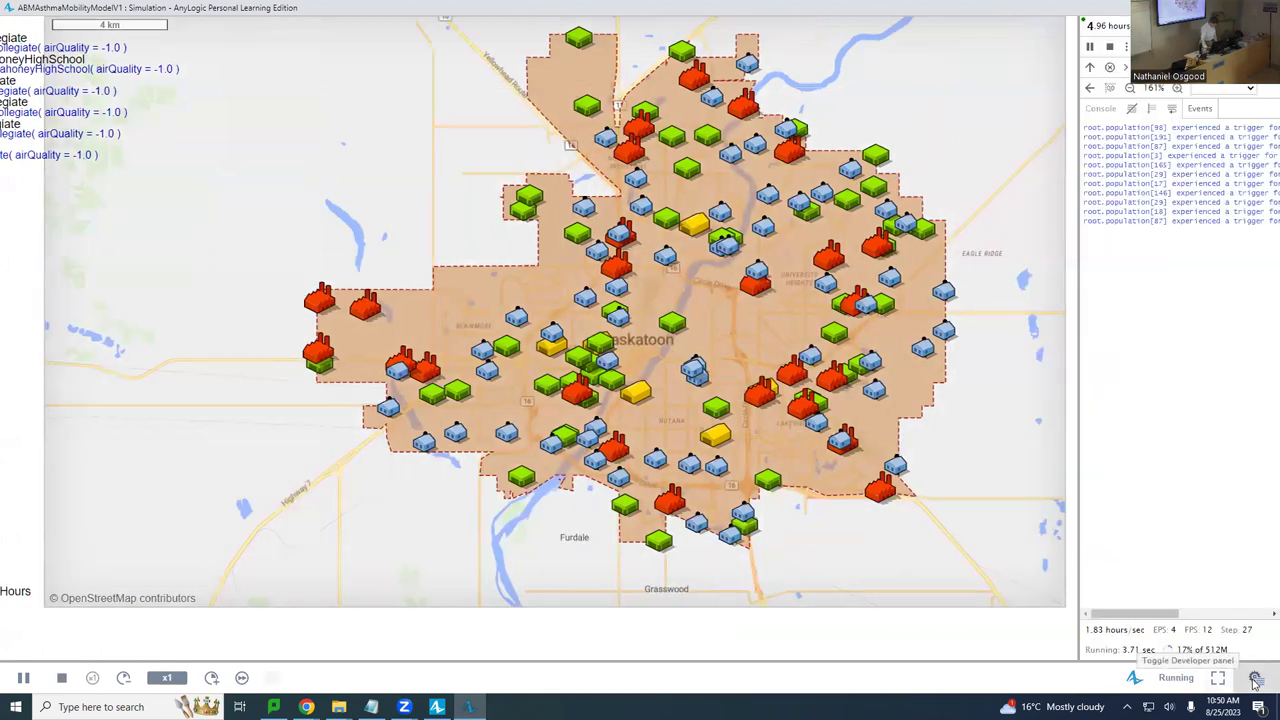
Inspect population[250] in the developer panel, viewing its asthma and mobility statecharts and parameters.
left_click(1257, 678)
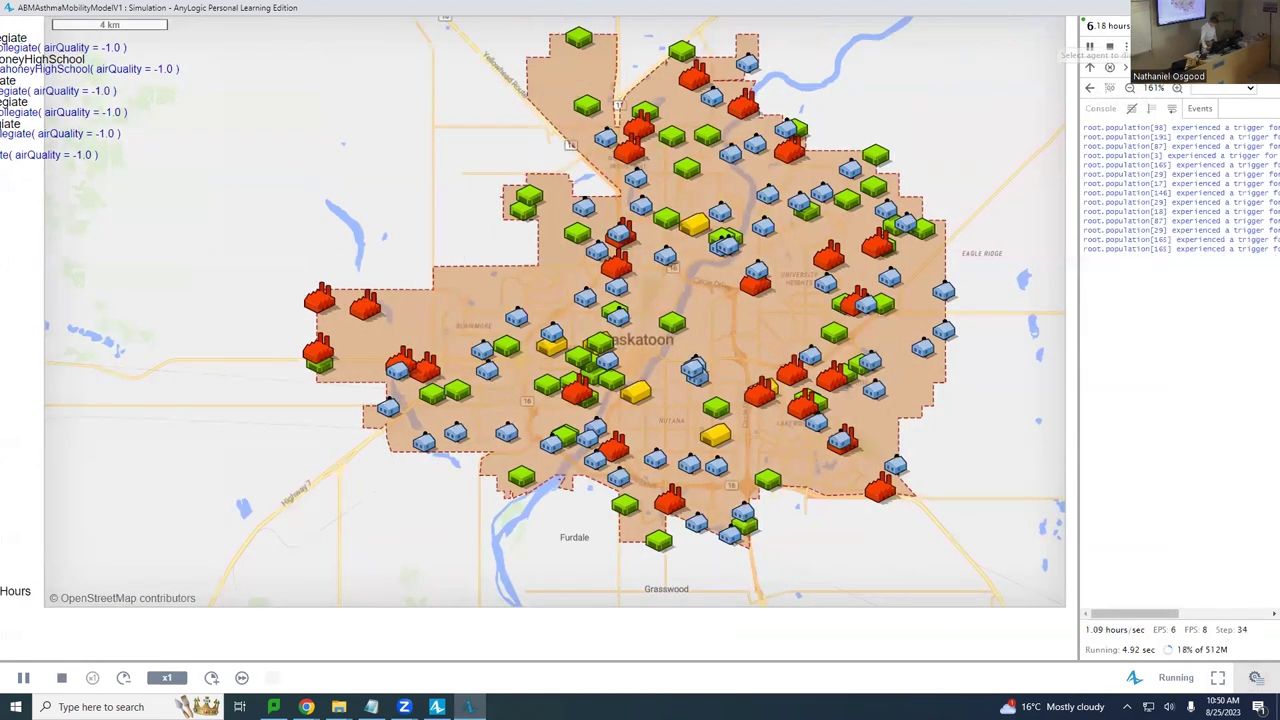
left_click(1174, 90)
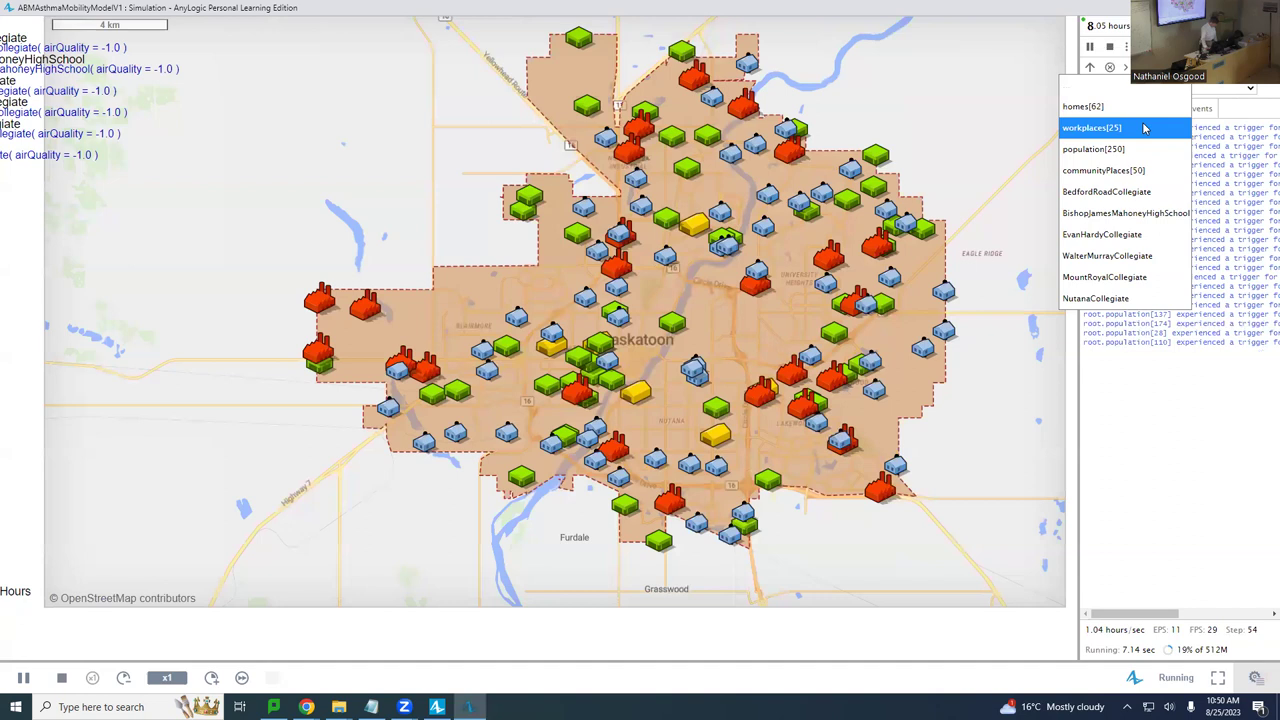
left_click(1128, 150)
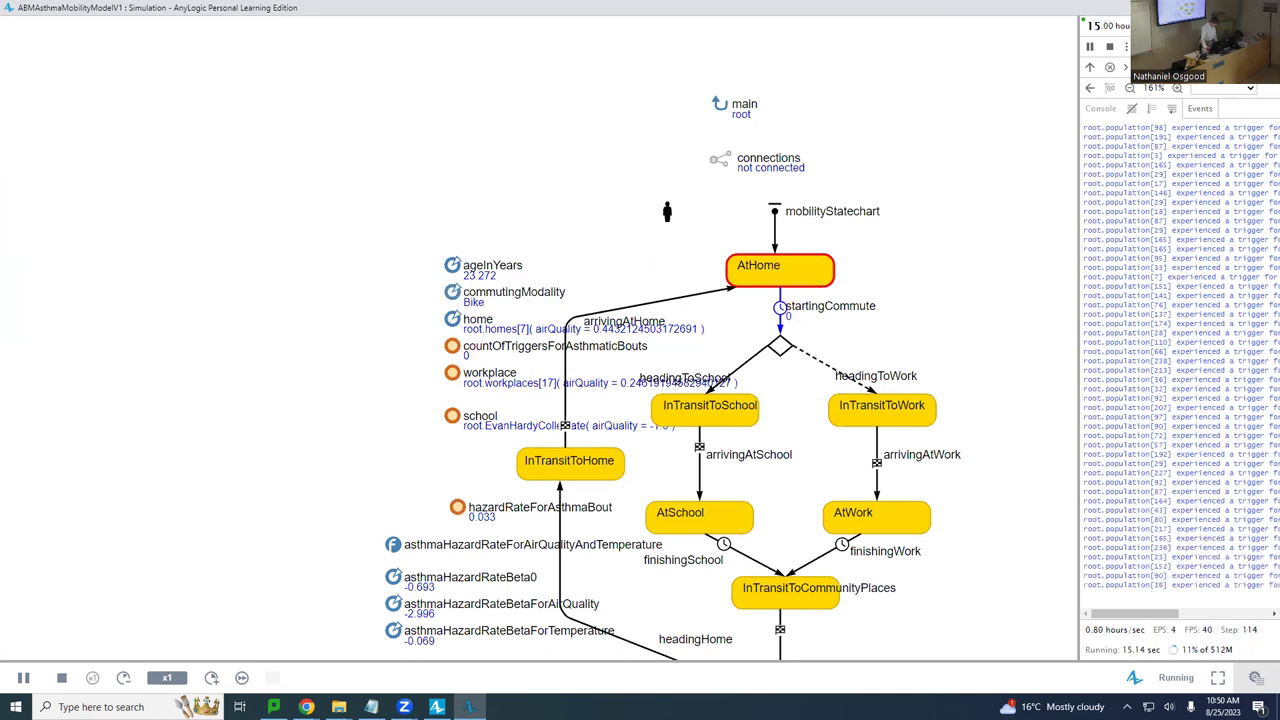
left_click_drag(1036, 284, 479, 135)
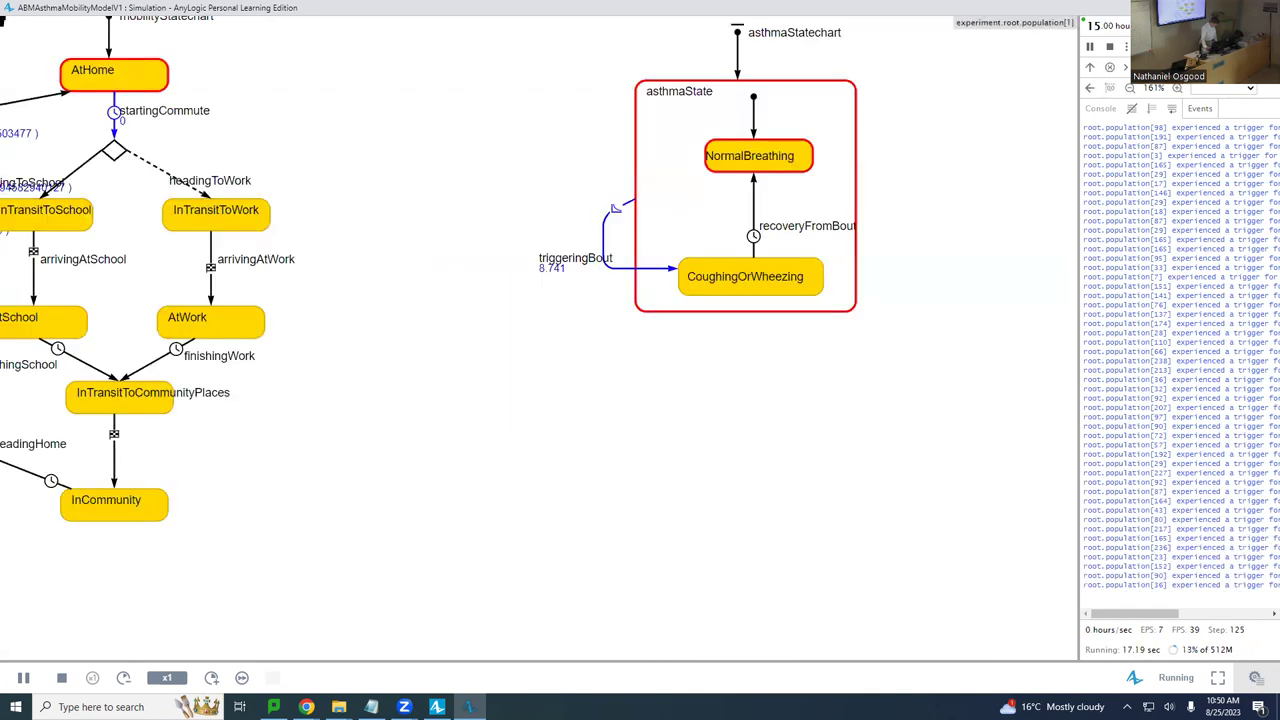
left_click_drag(440, 237, 802, 355)
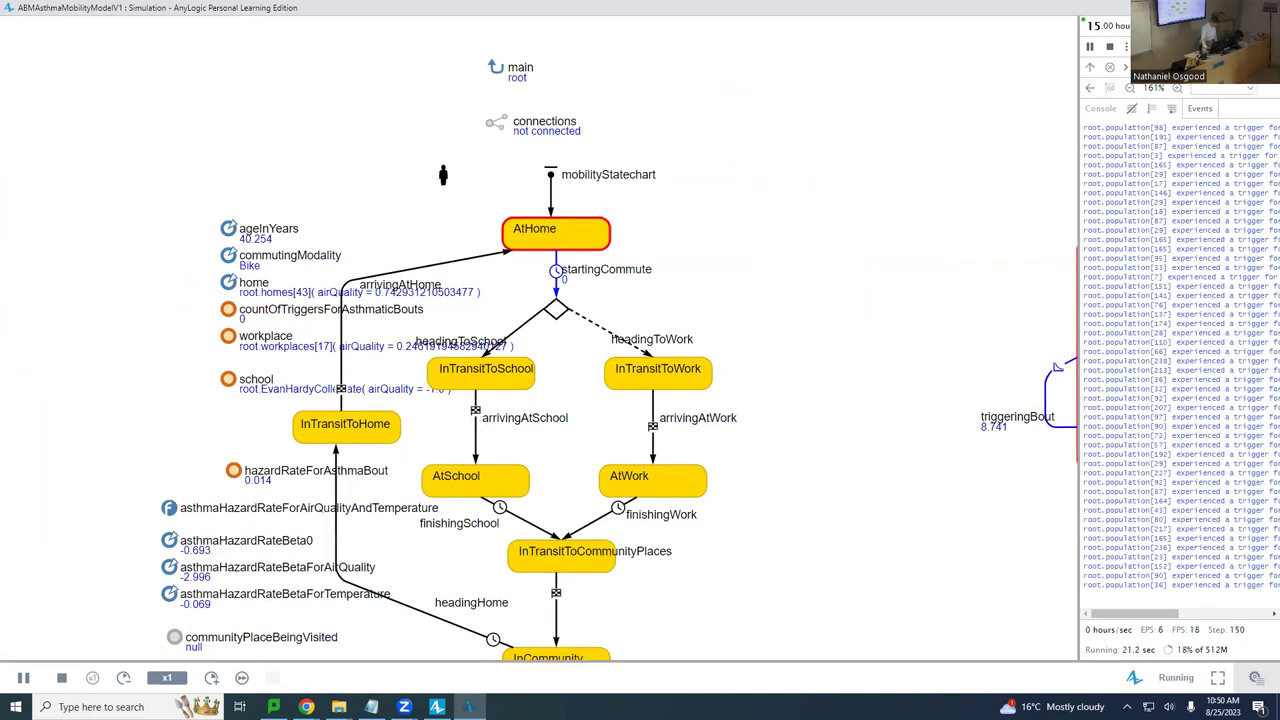
left_click_drag(336, 180, 951, 366)
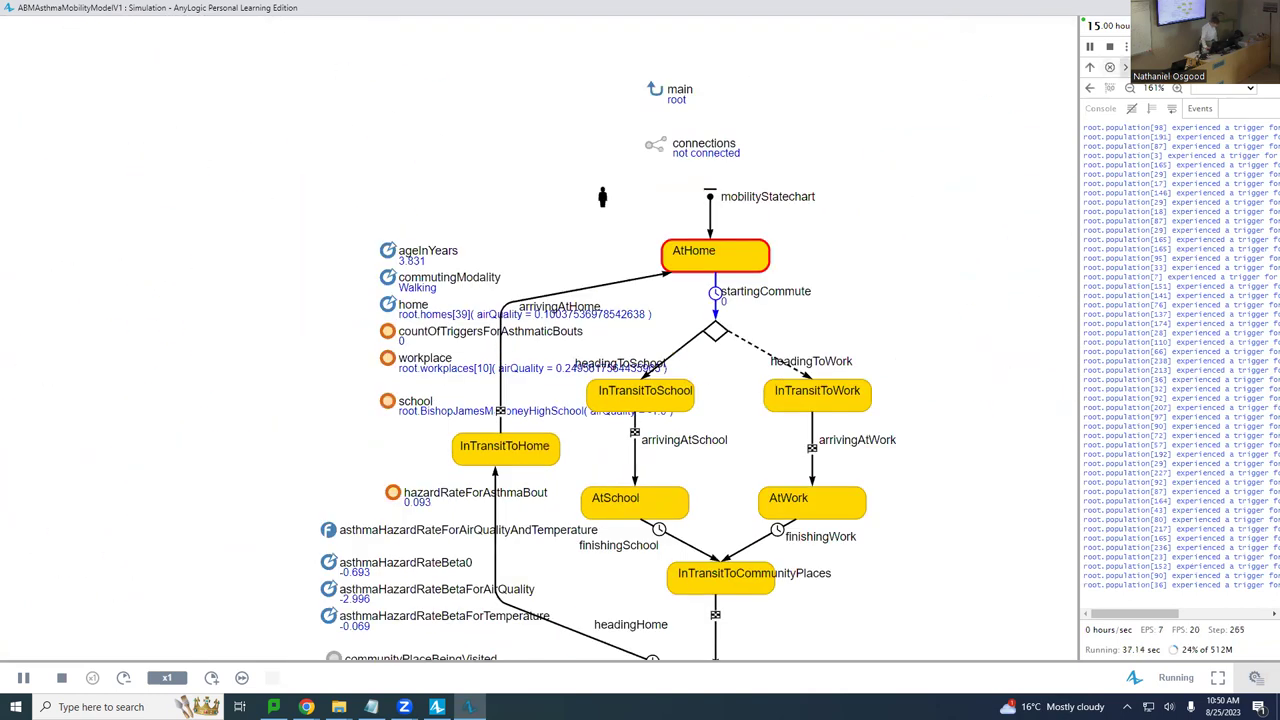
Go back to the Saskatoon city map to watch the agents move, then close the simulation.
left_click(1090, 67)
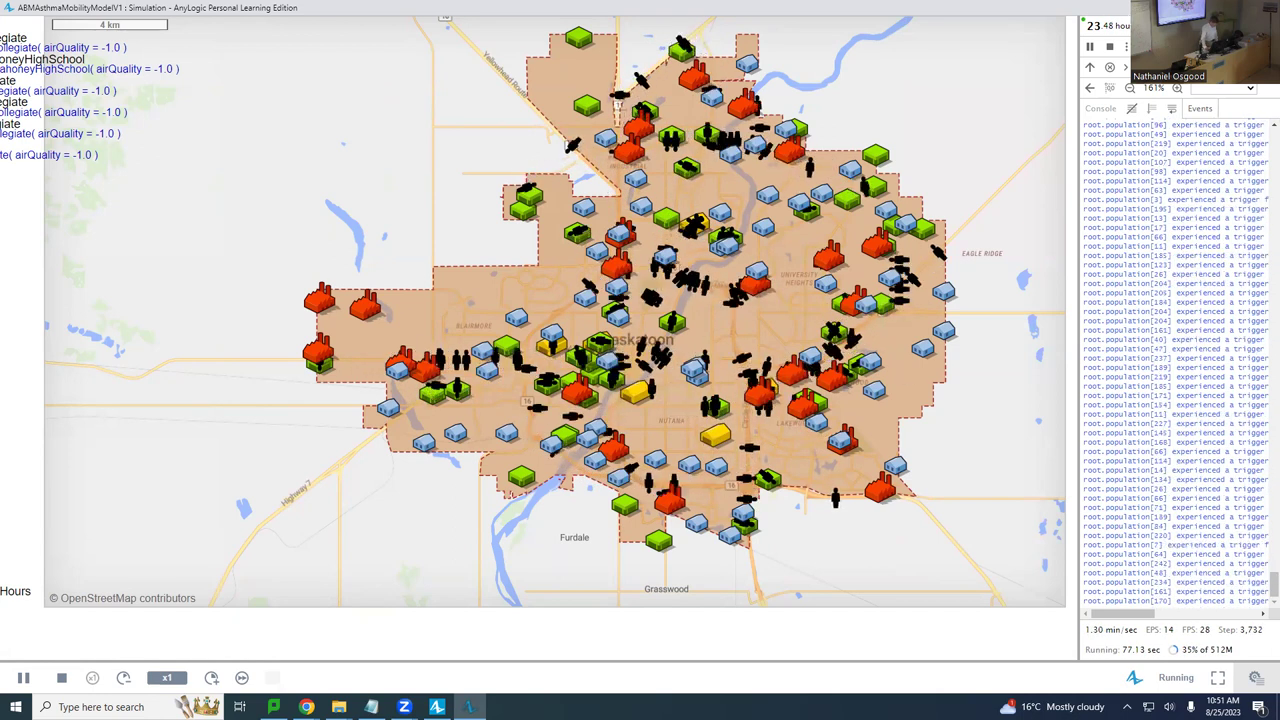
left_click(1262, 7)
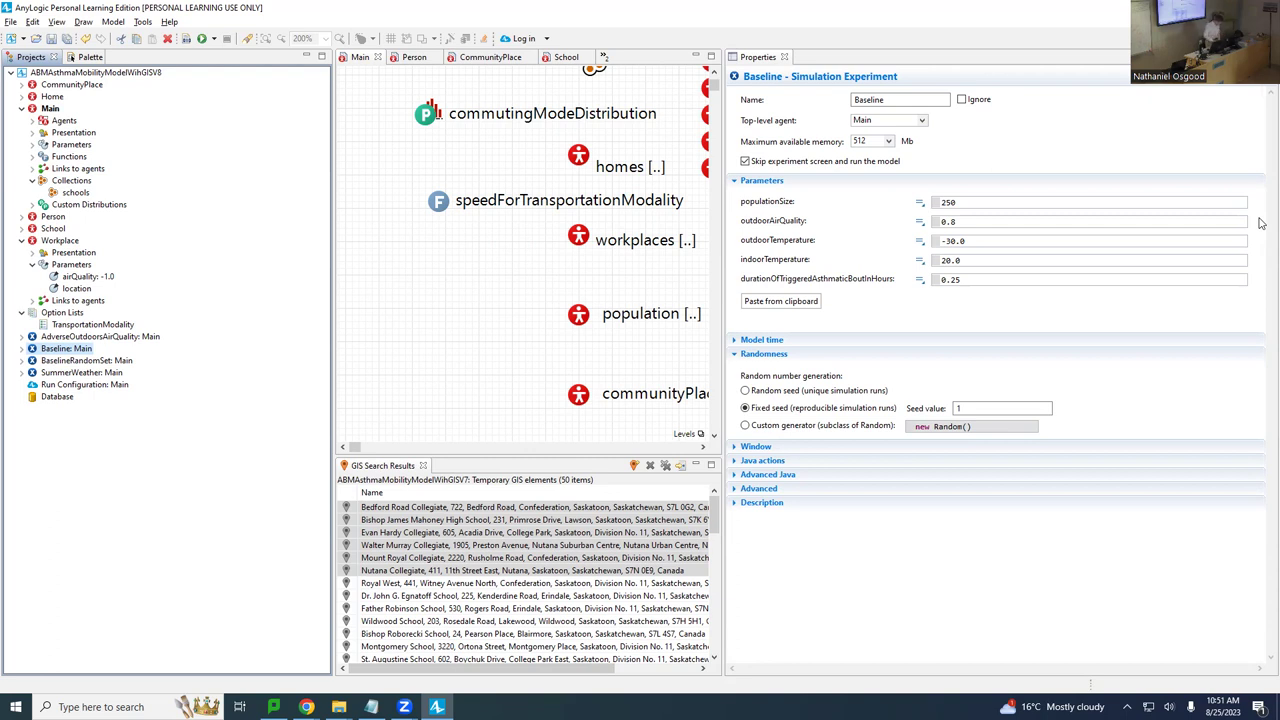
Drag a Route Provider from the Space Markup GIS section onto the top of Main's diagram.
left_click(82, 57)
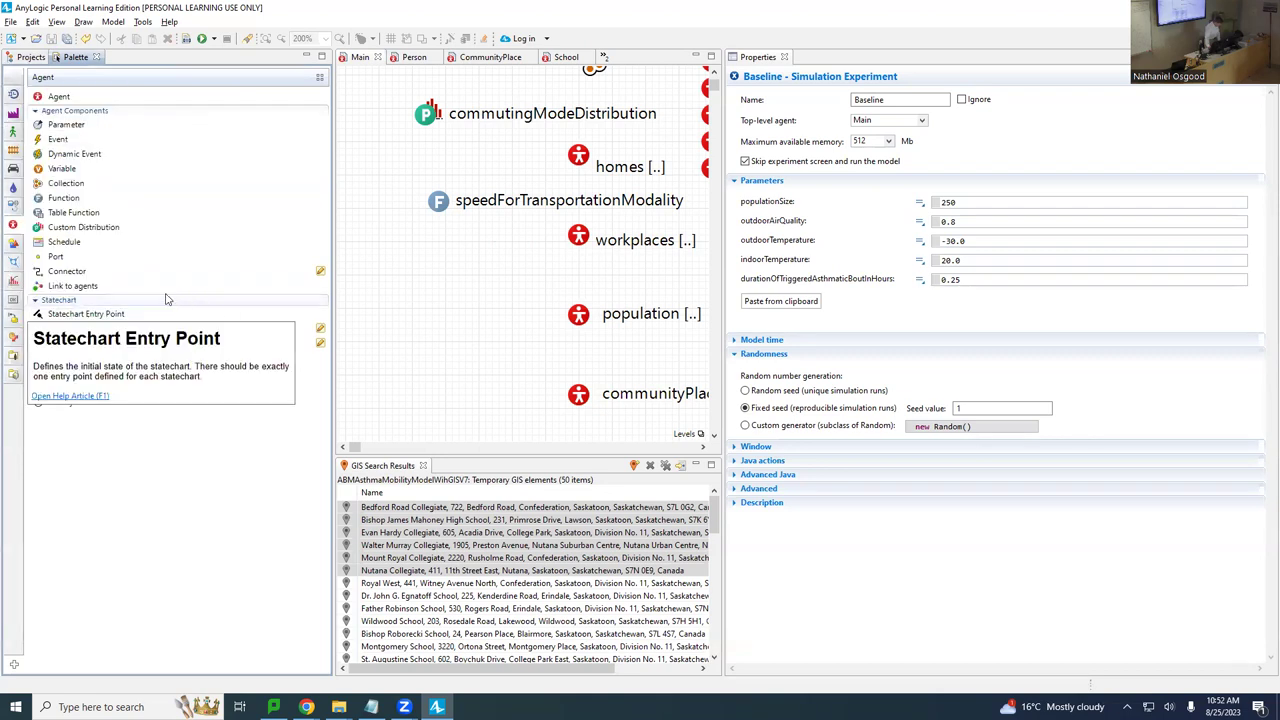
left_click(15, 264)
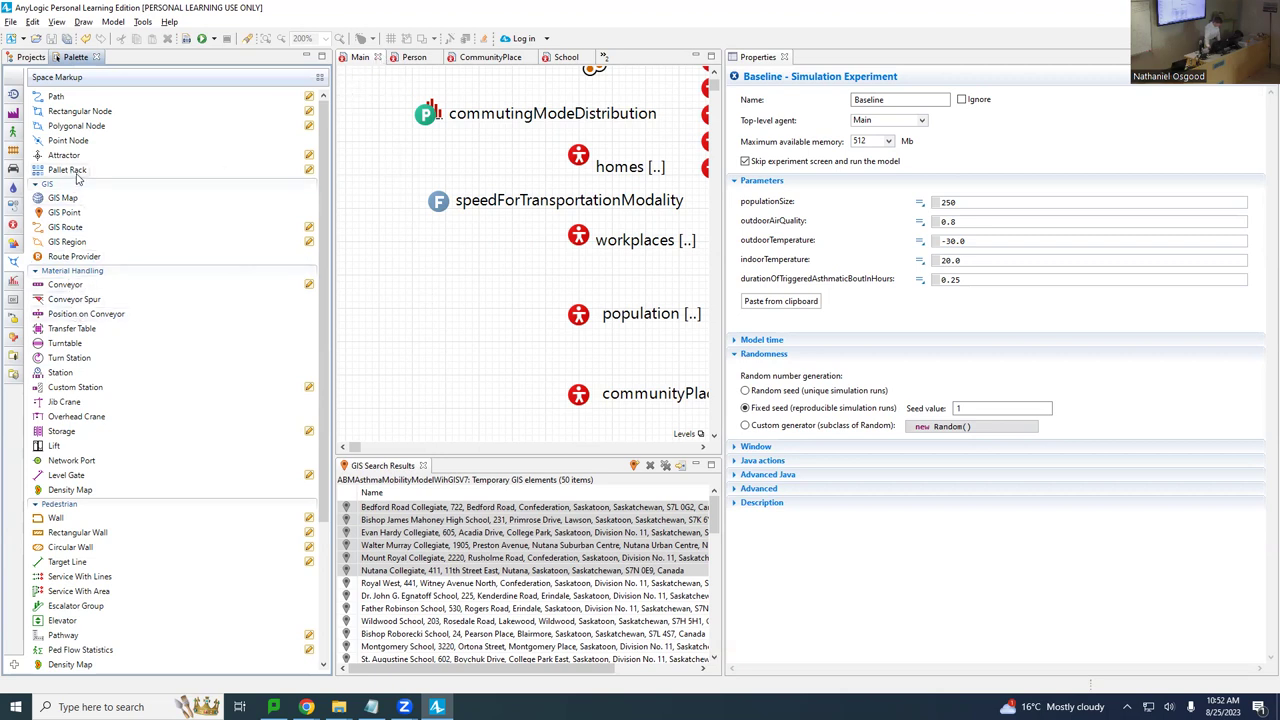
left_click(358, 58)
scroll(416, 279, "up", 5)
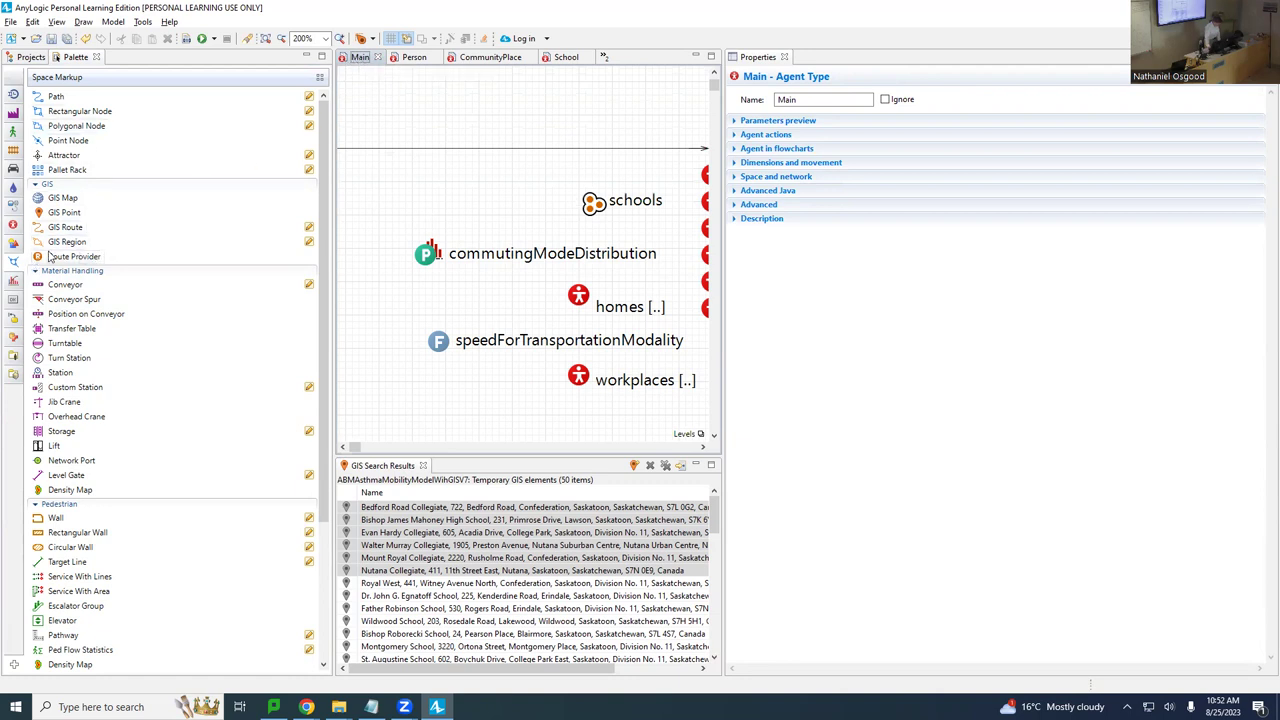
left_click_drag(47, 258, 380, 139)
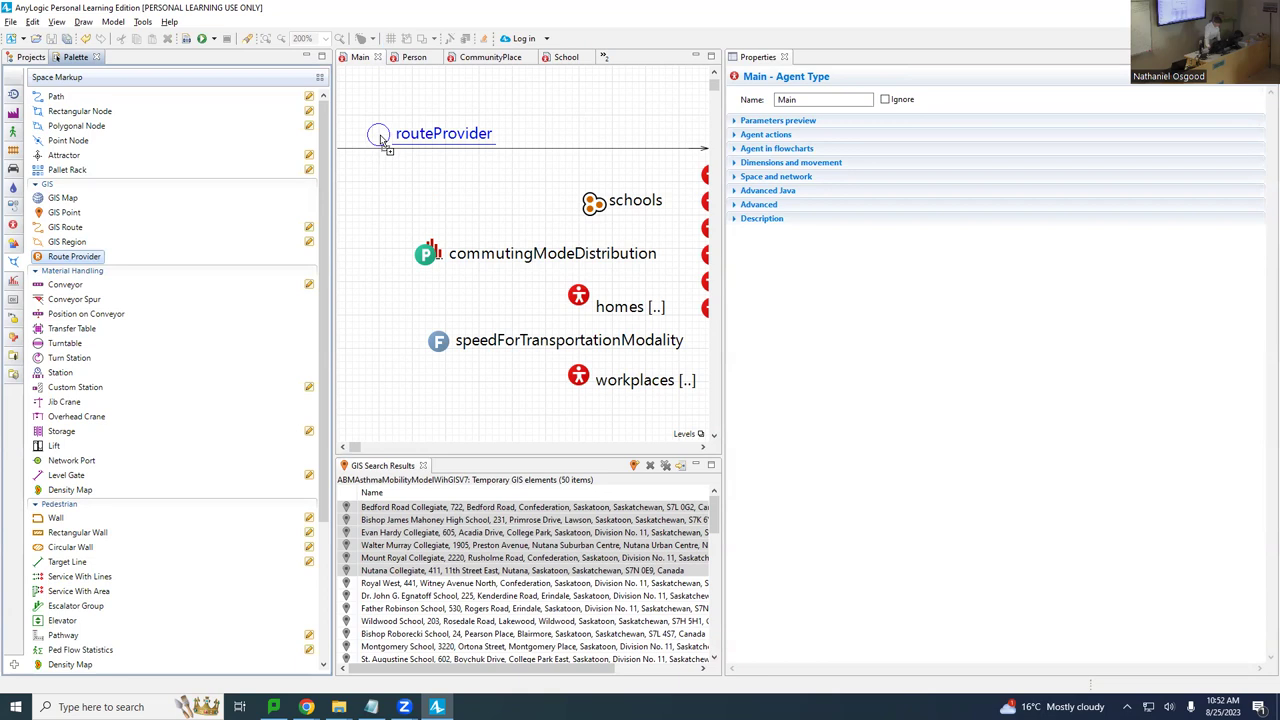
Place the route provider at the diagram top and begin renaming it carRouteProvider.
left_click_drag(380, 139, 380, 139)
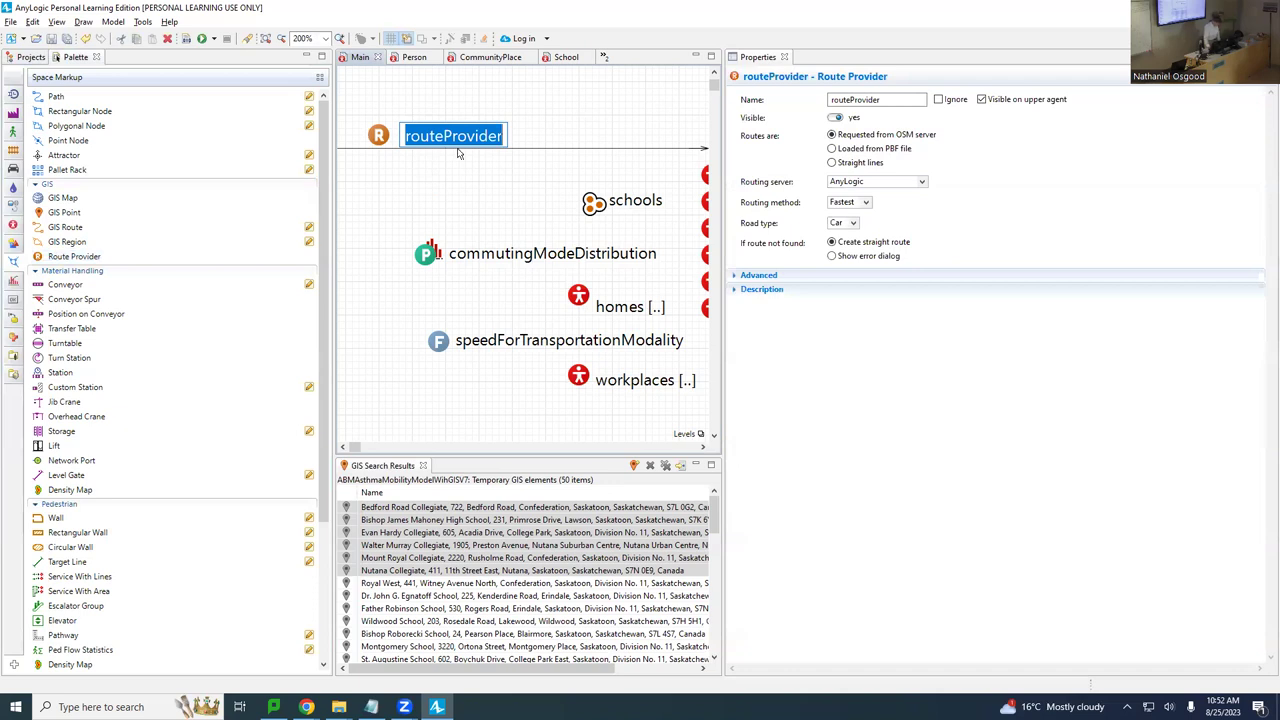
key("Home")
type("car")
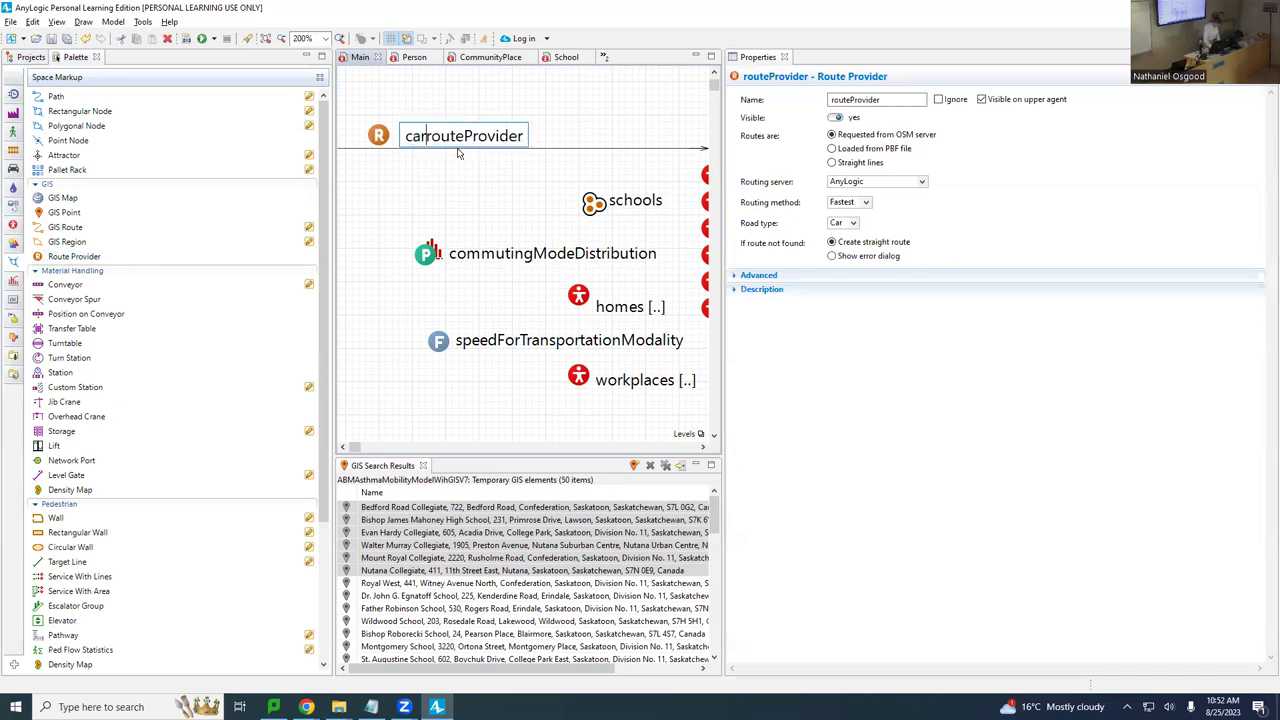
type("R")
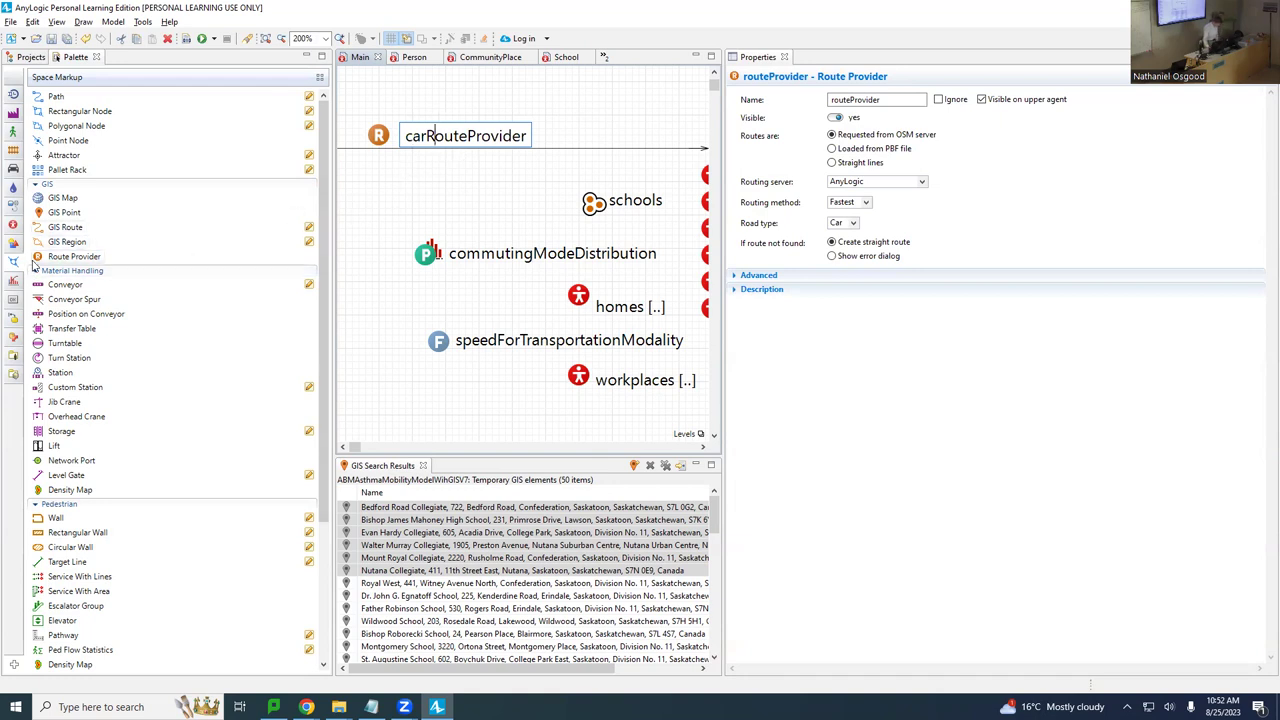
Add a second route provider below carRouteProvider and name it bikeRouteProvider.
left_click_drag(75, 254, 381, 170)
left_click(402, 172)
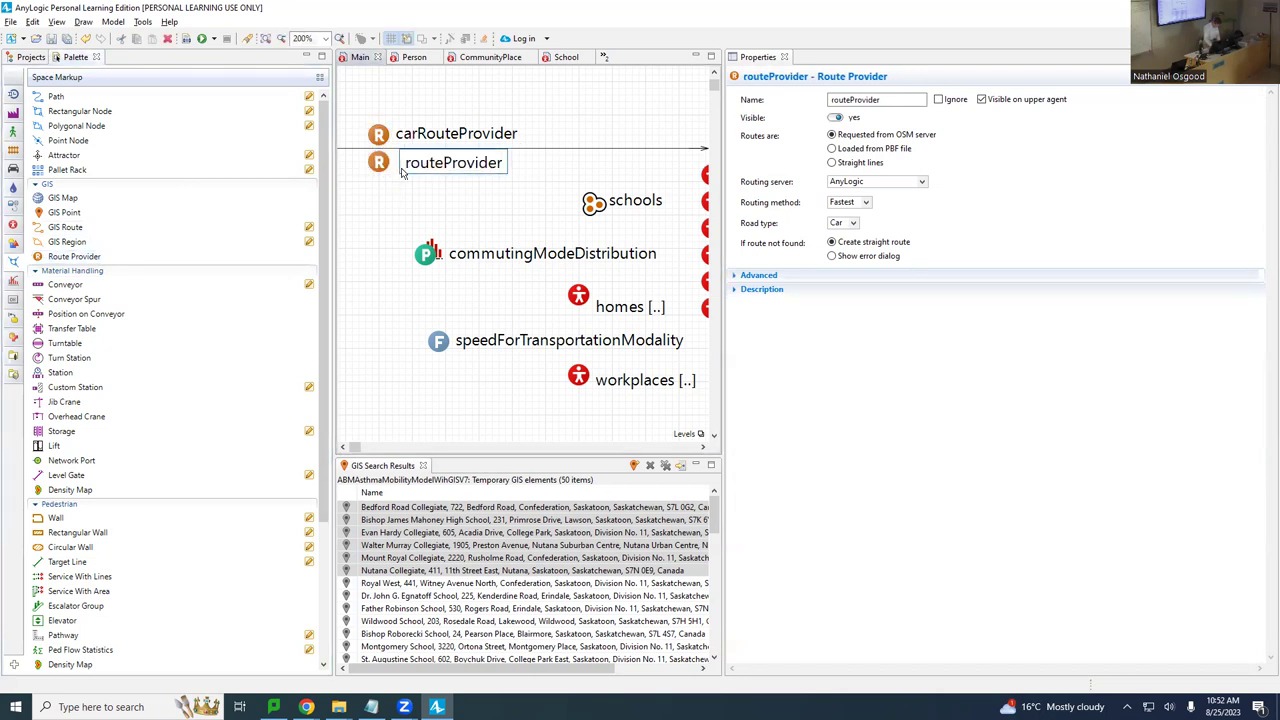
type("Bl")
key("BackSpace")
key("BackSpace")
type("biki")
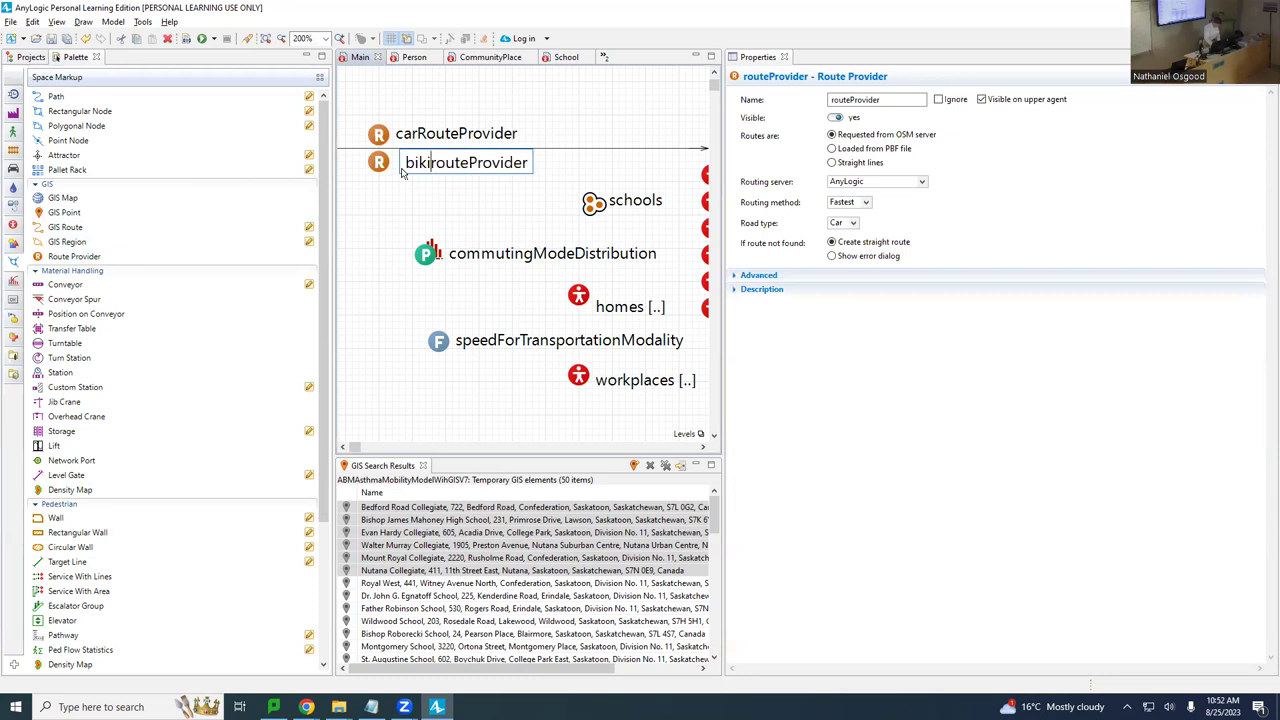
type("ng")
key("Delete")
type("R")
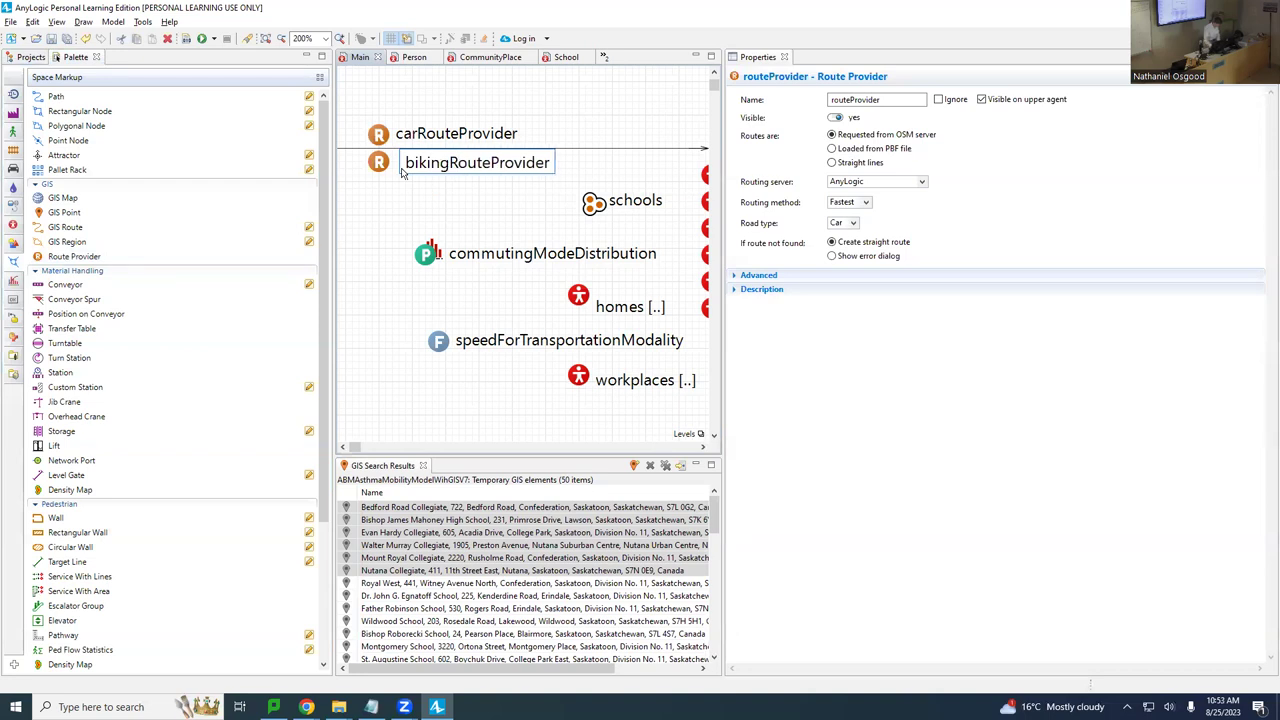
key("BackSpace")
key("BackSpace")
key("BackSpace")
type("e")
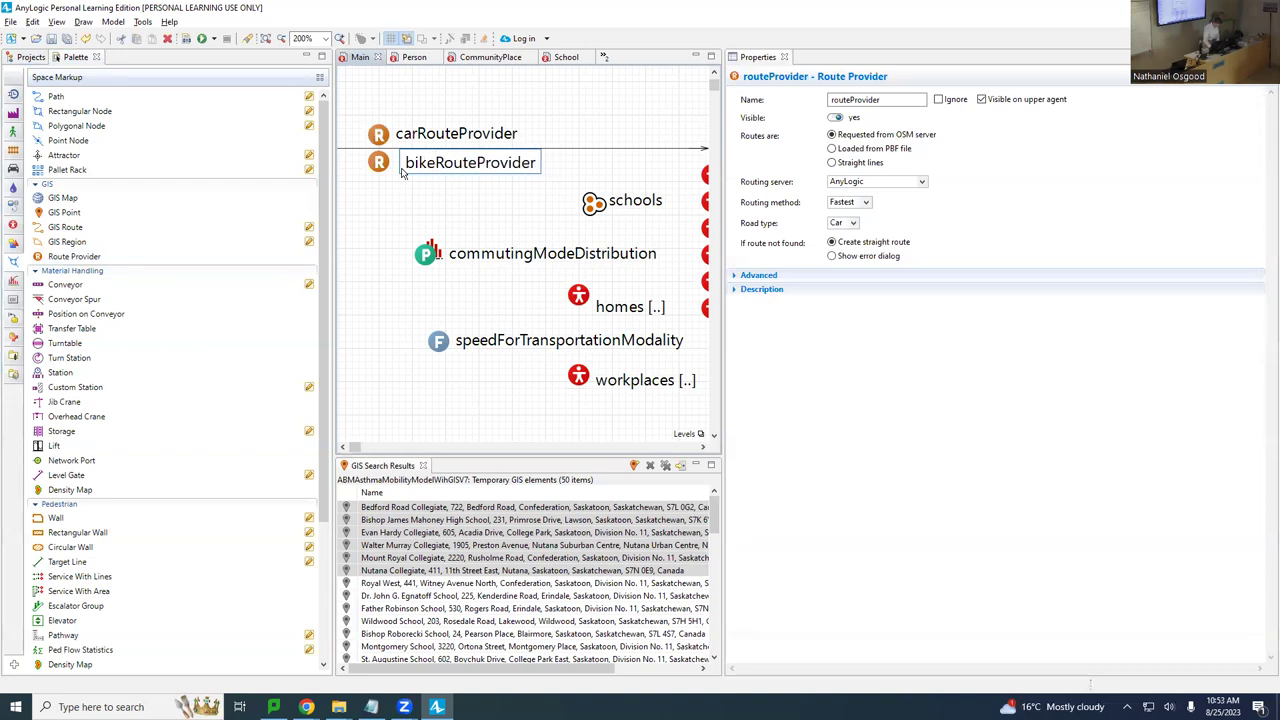
Confirm the bikeRouteProvider name and add a third route provider beneath it.
key("ctrl+a")
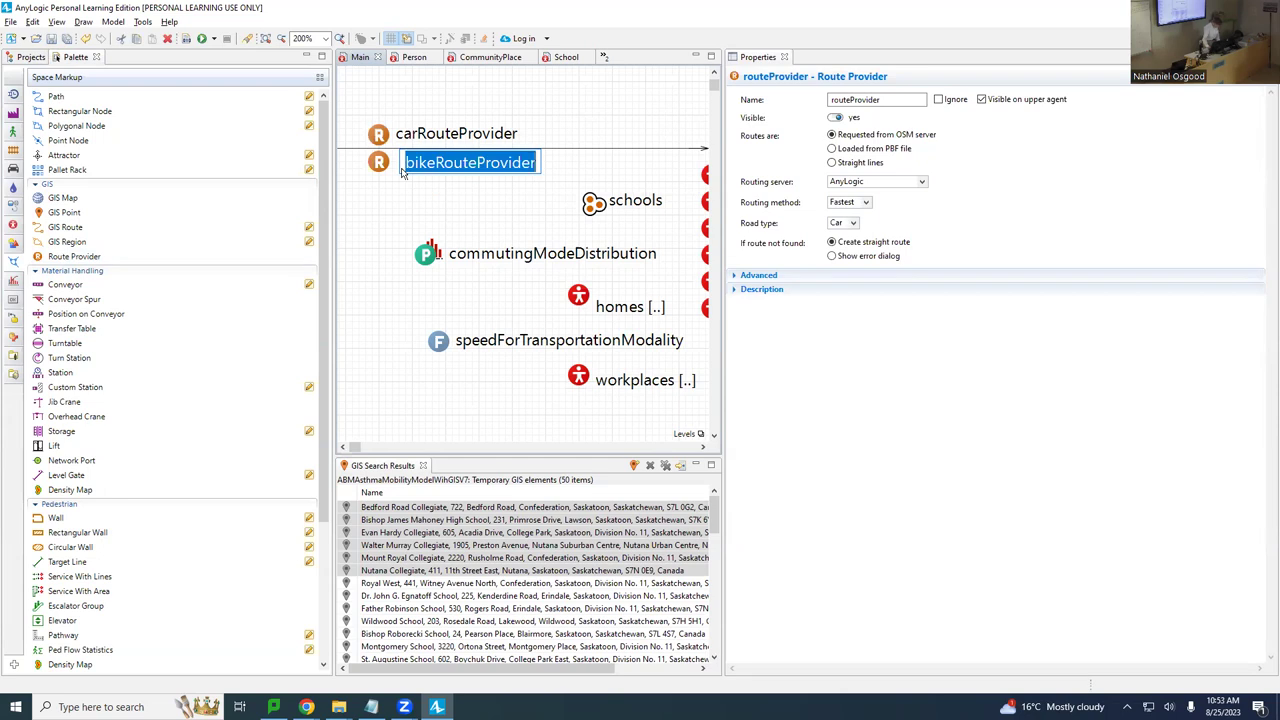
key("Return")
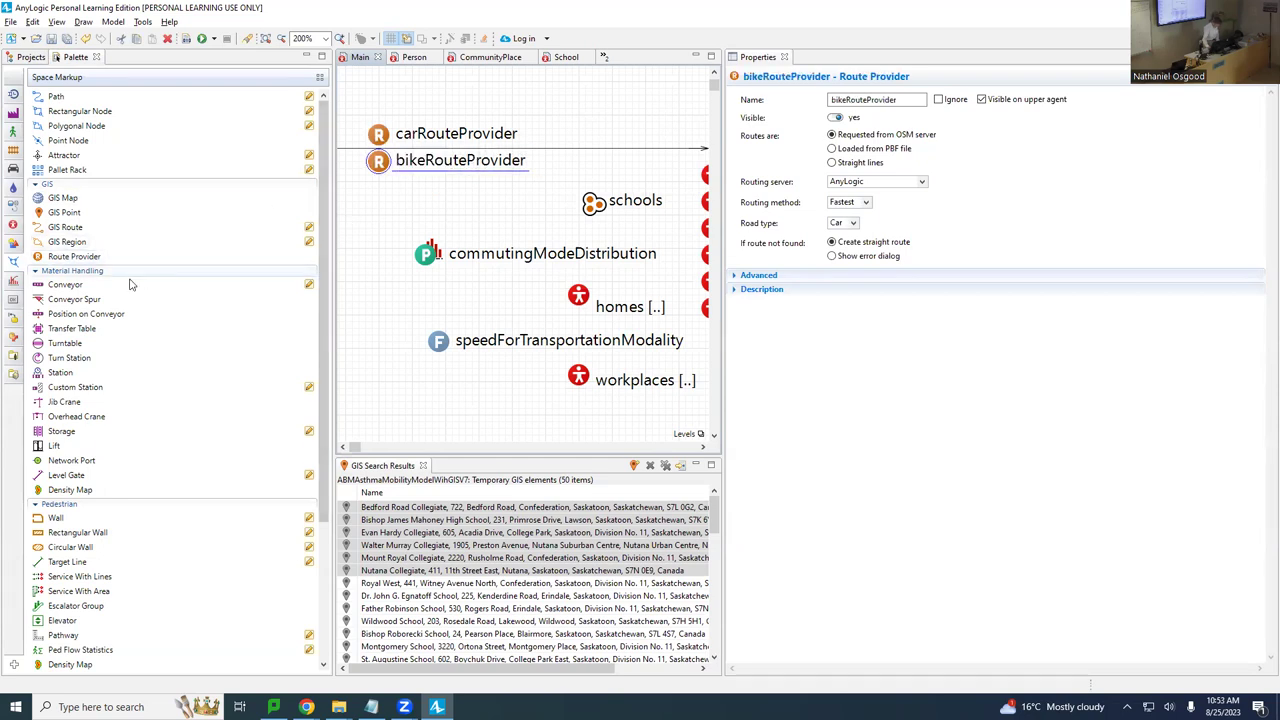
left_click_drag(48, 254, 379, 189)
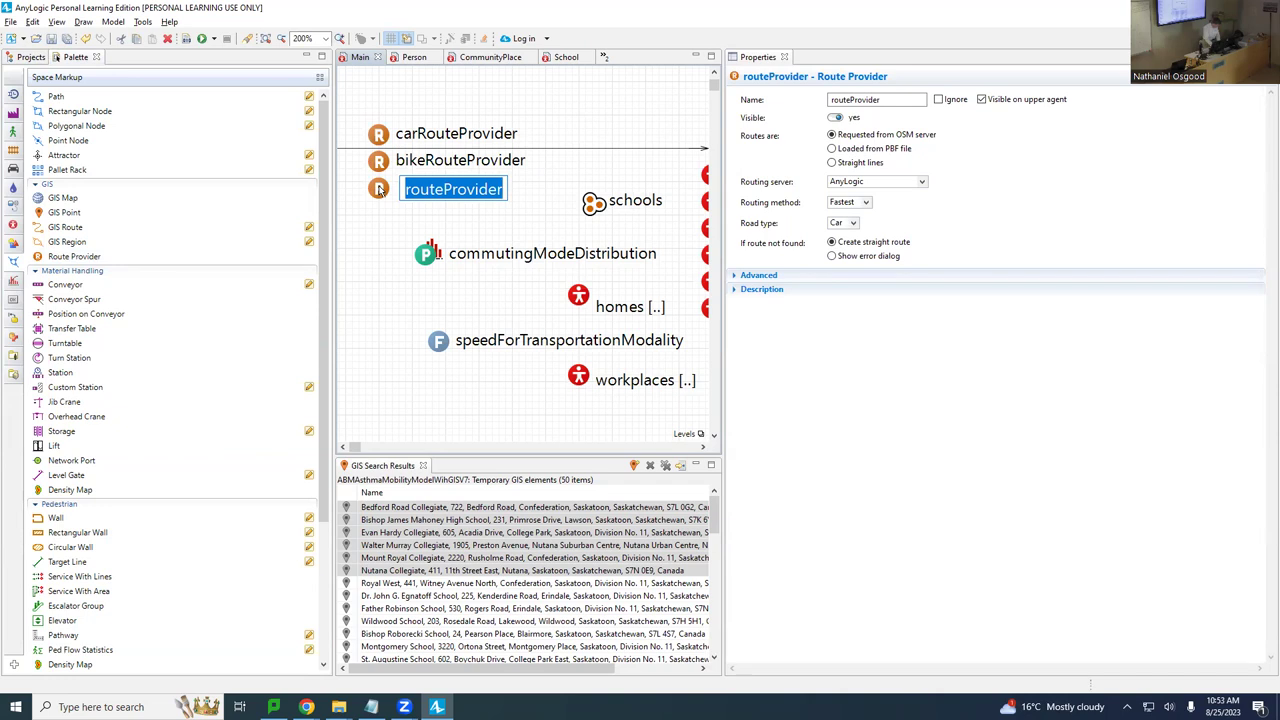
Name the third provider walkingRouteProvider and rename carRouteProvider to motorVehicleRouteProvider.
type("walkingRoute")
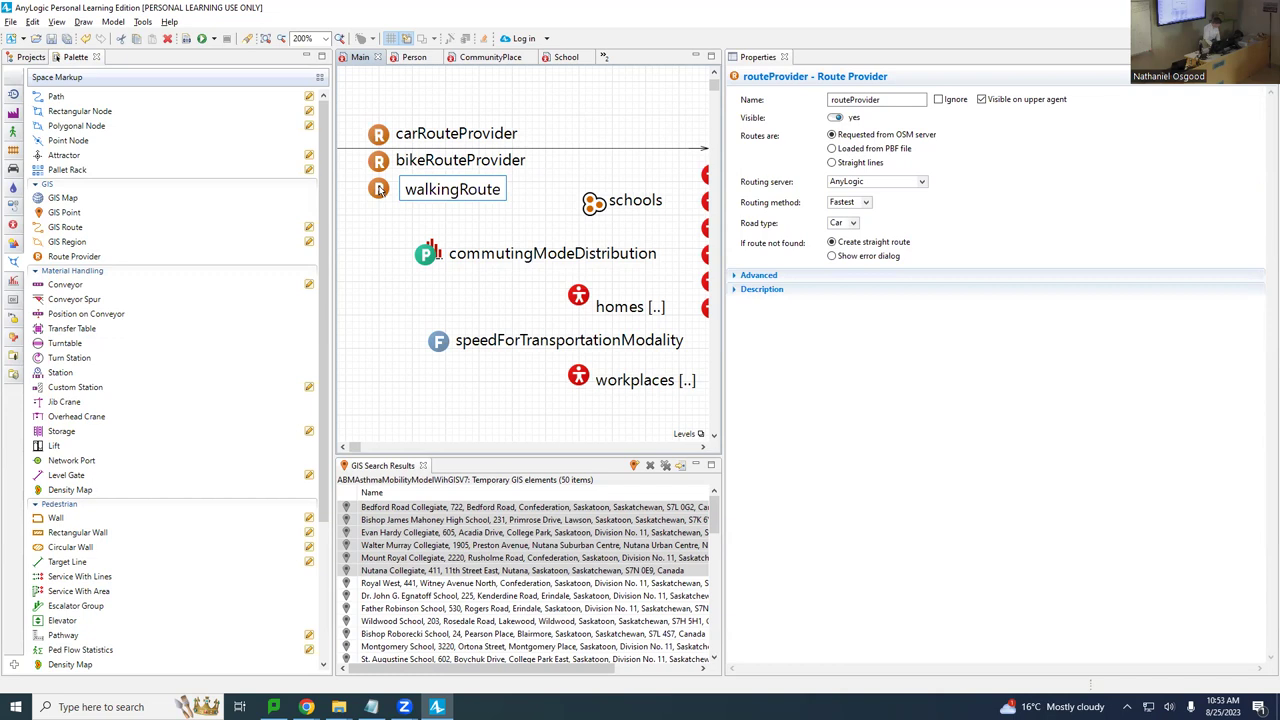
type("Provider")
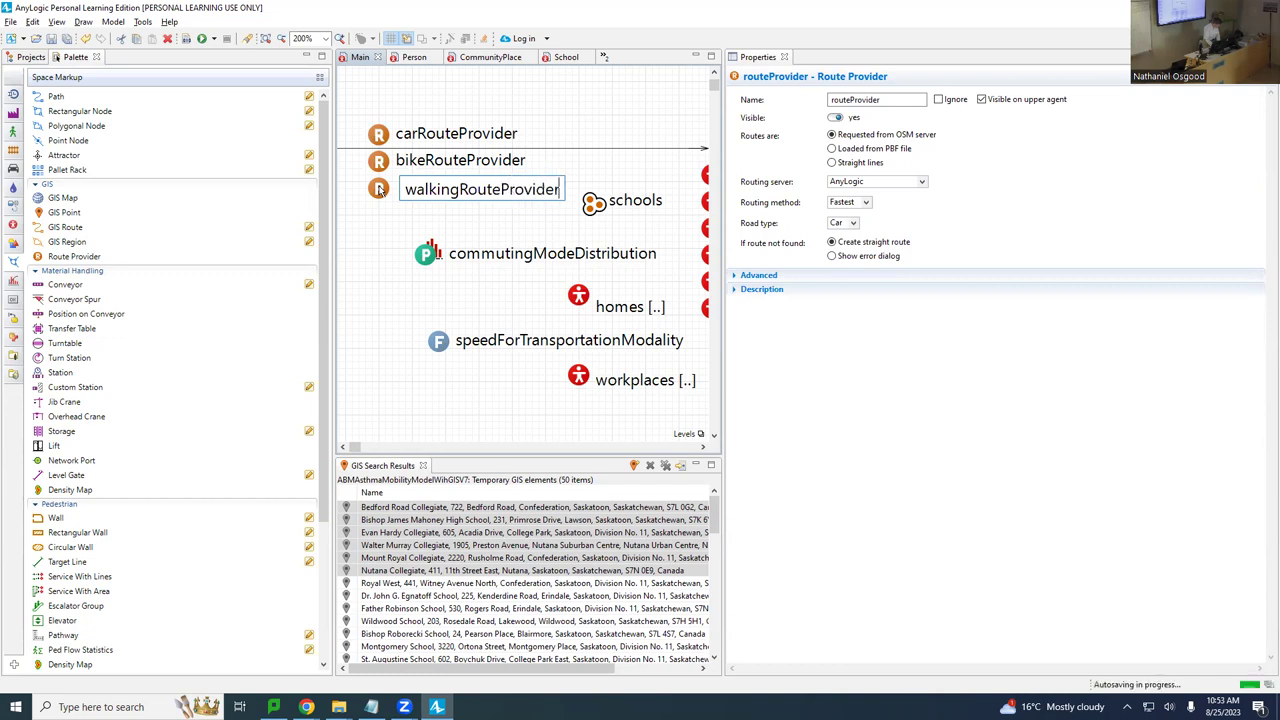
key("Return")
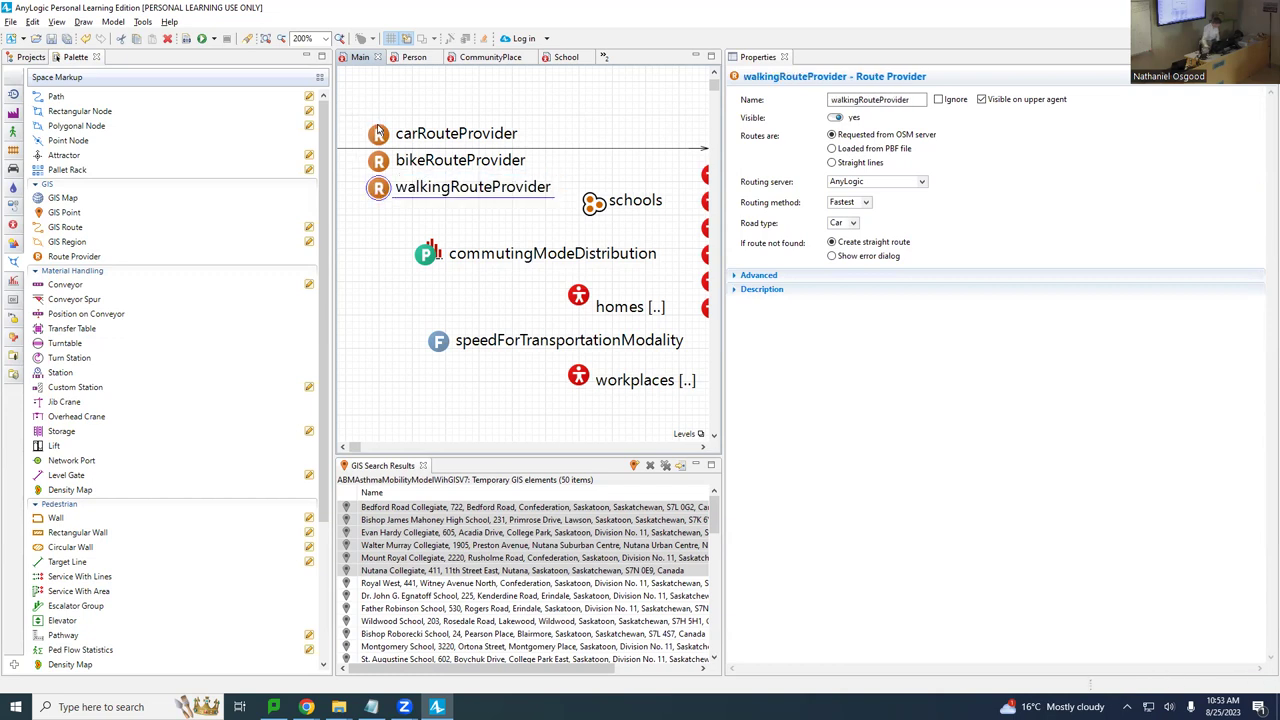
left_click(381, 141)
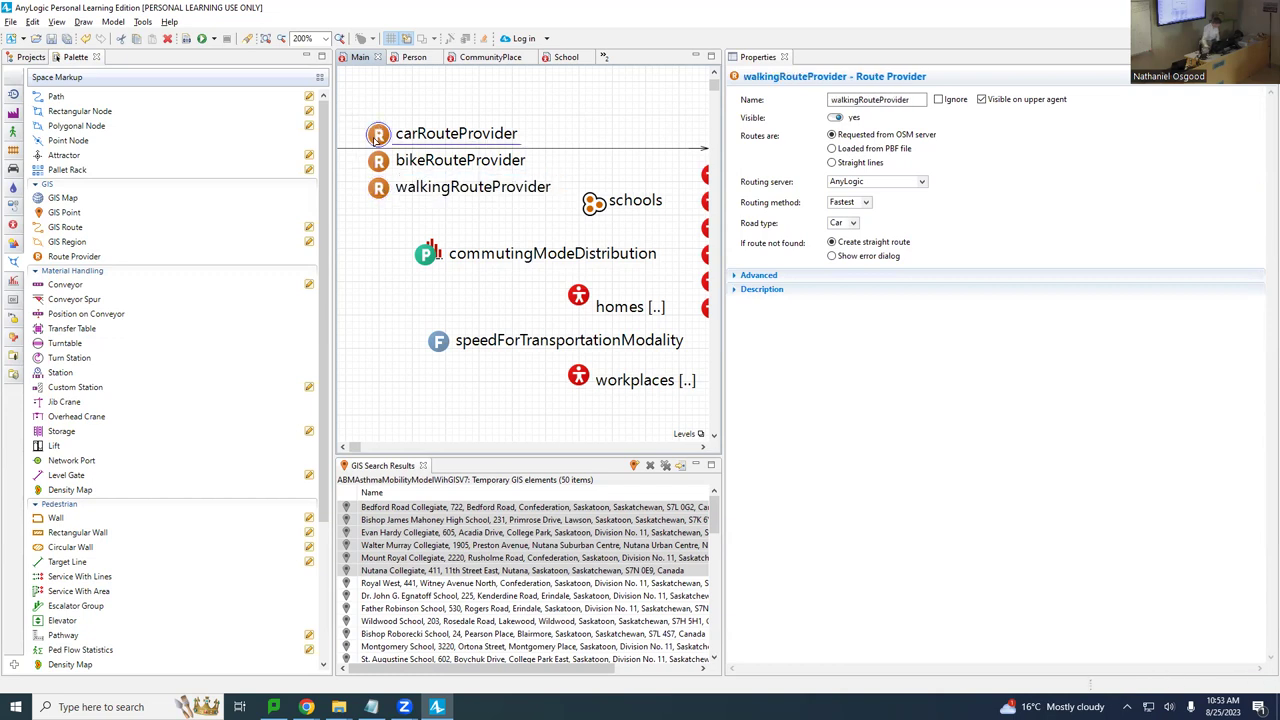
left_click(842, 99)
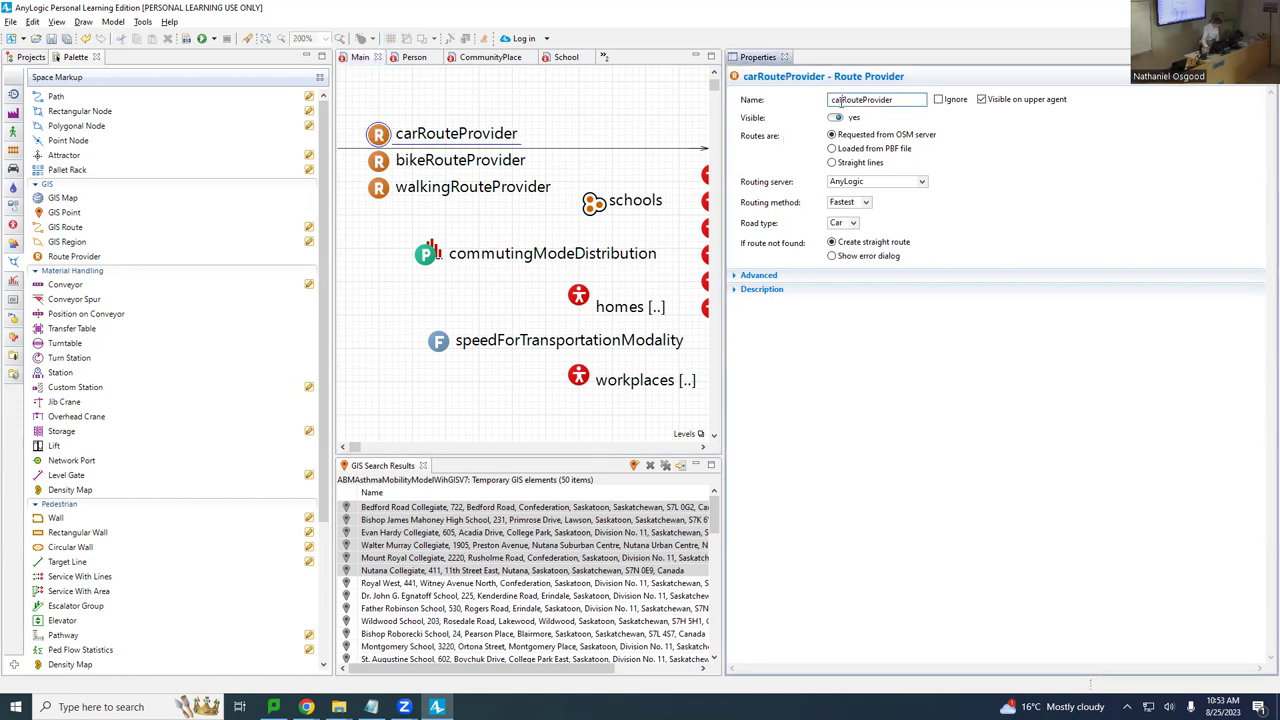
left_click_drag(841, 101, 810, 107)
type("motorVehicle")
key("Return")
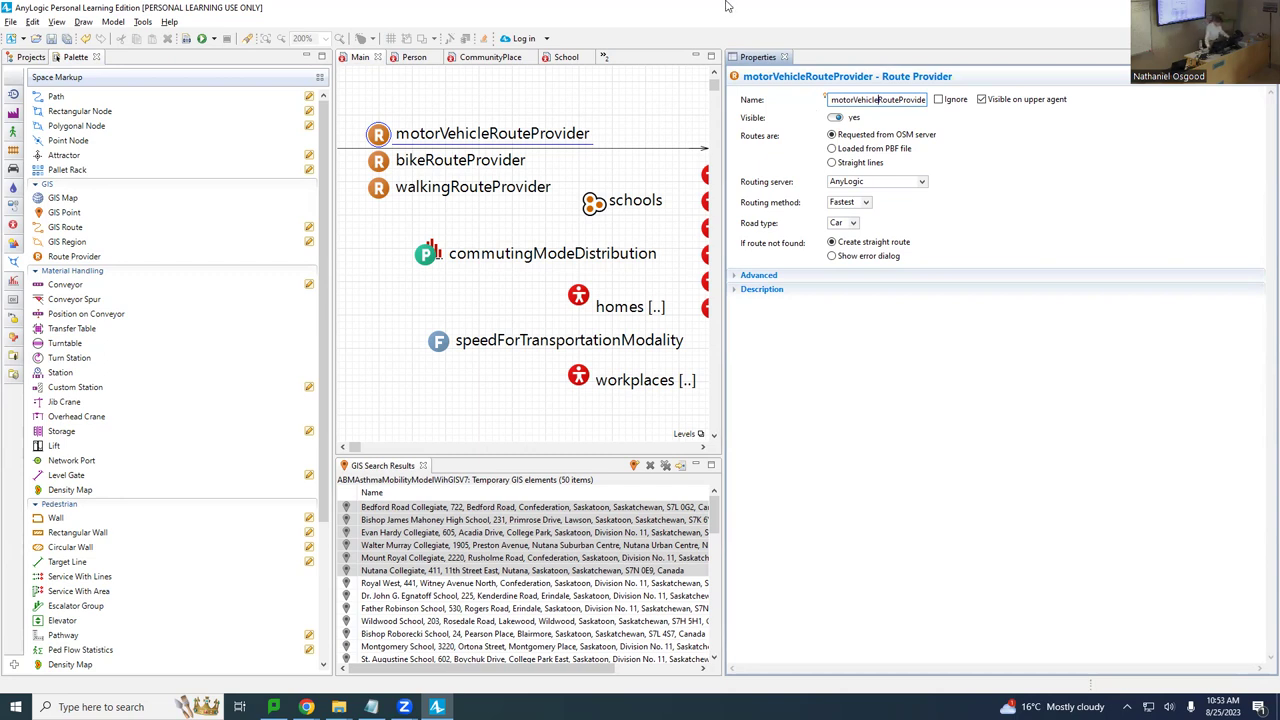
Set bikeRouteProvider's road type to Bike.
left_click(377, 163)
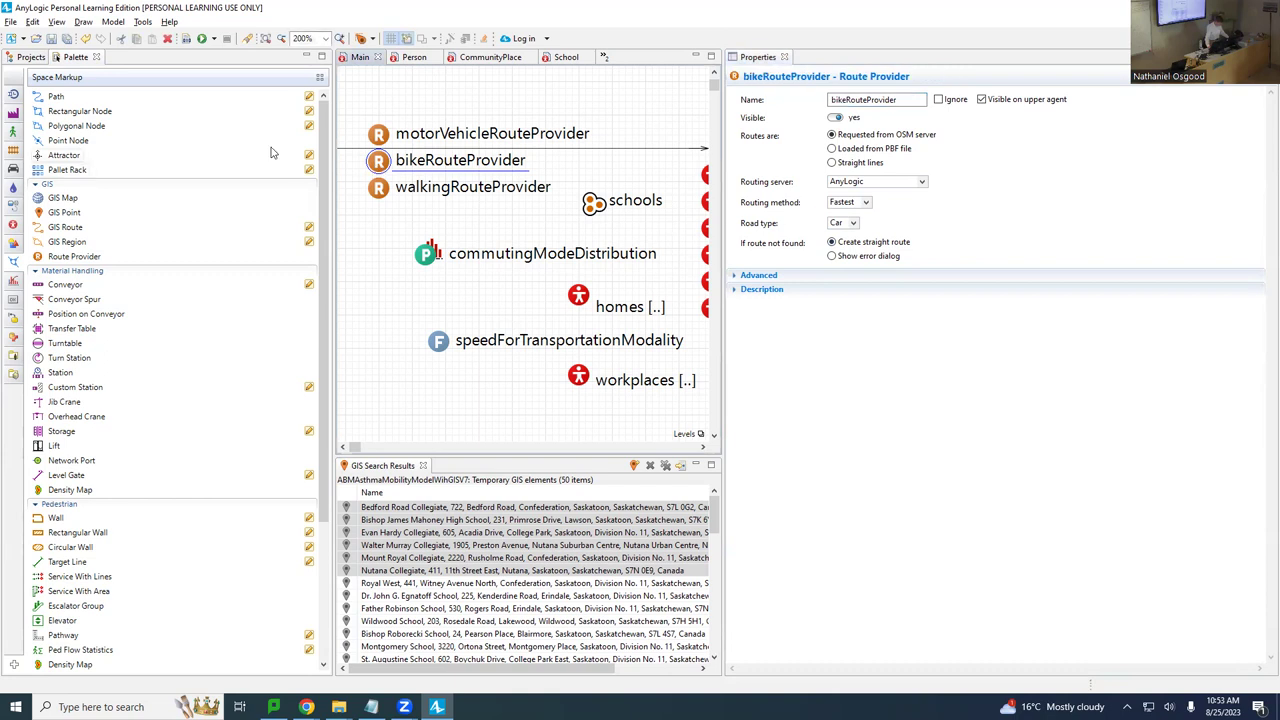
left_click(379, 137)
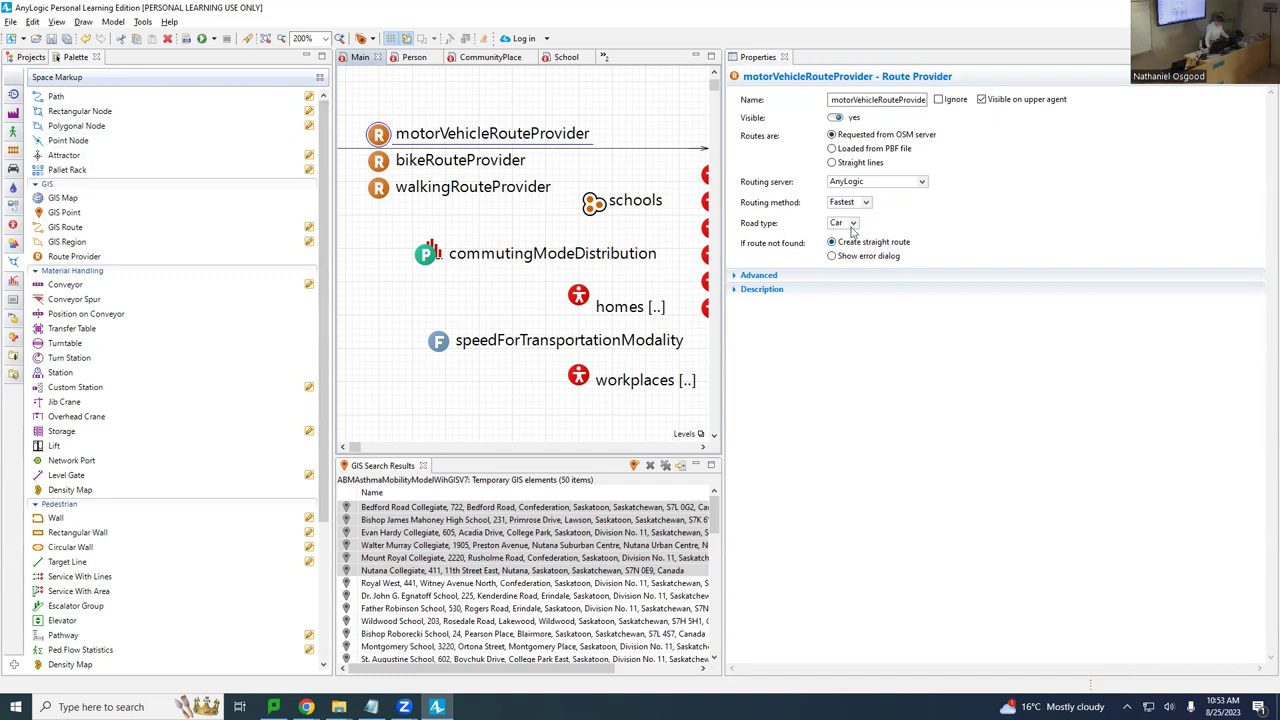
left_click(381, 165)
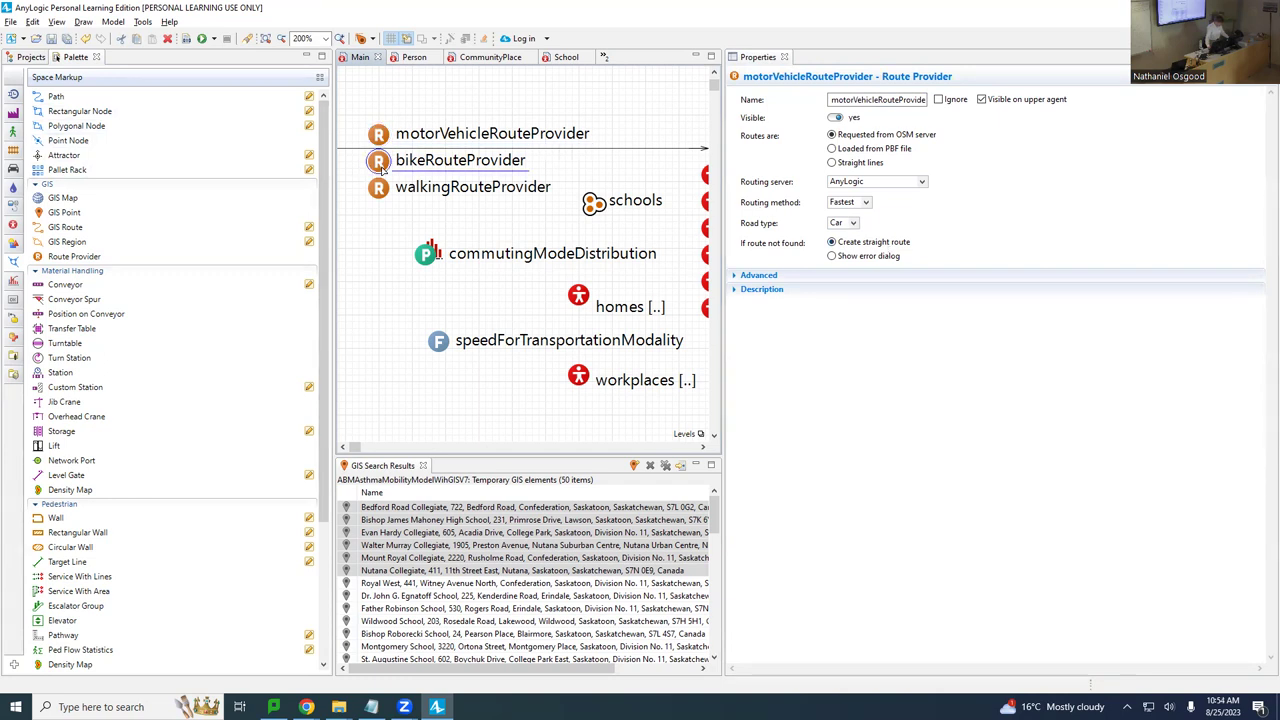
left_click(853, 224)
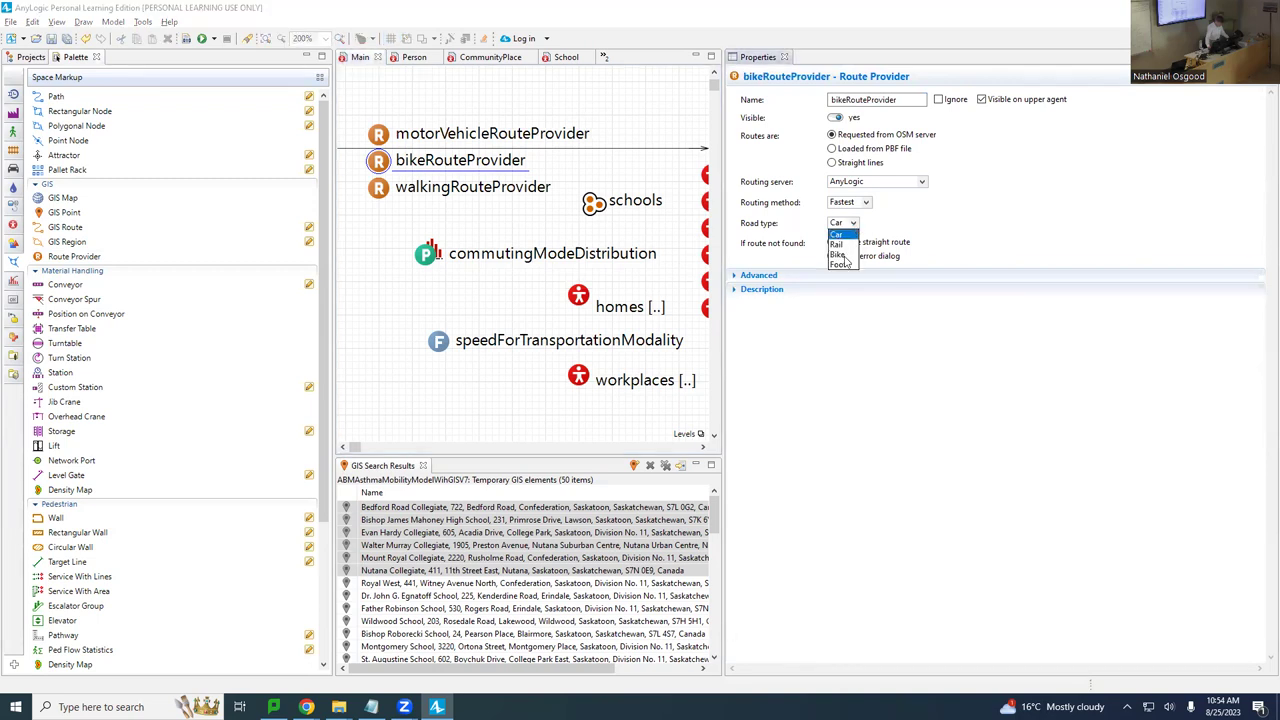
left_click(841, 255)
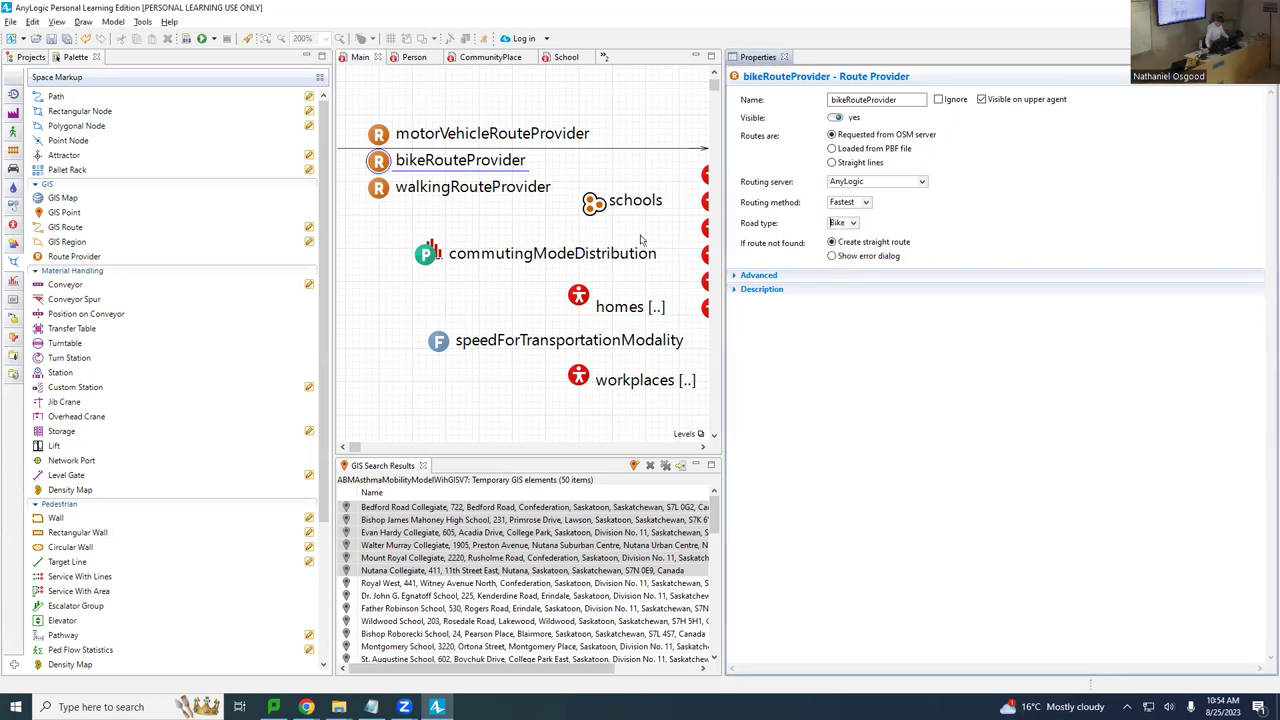
Set walkingRouteProvider's road type to Foot.
left_click(379, 190)
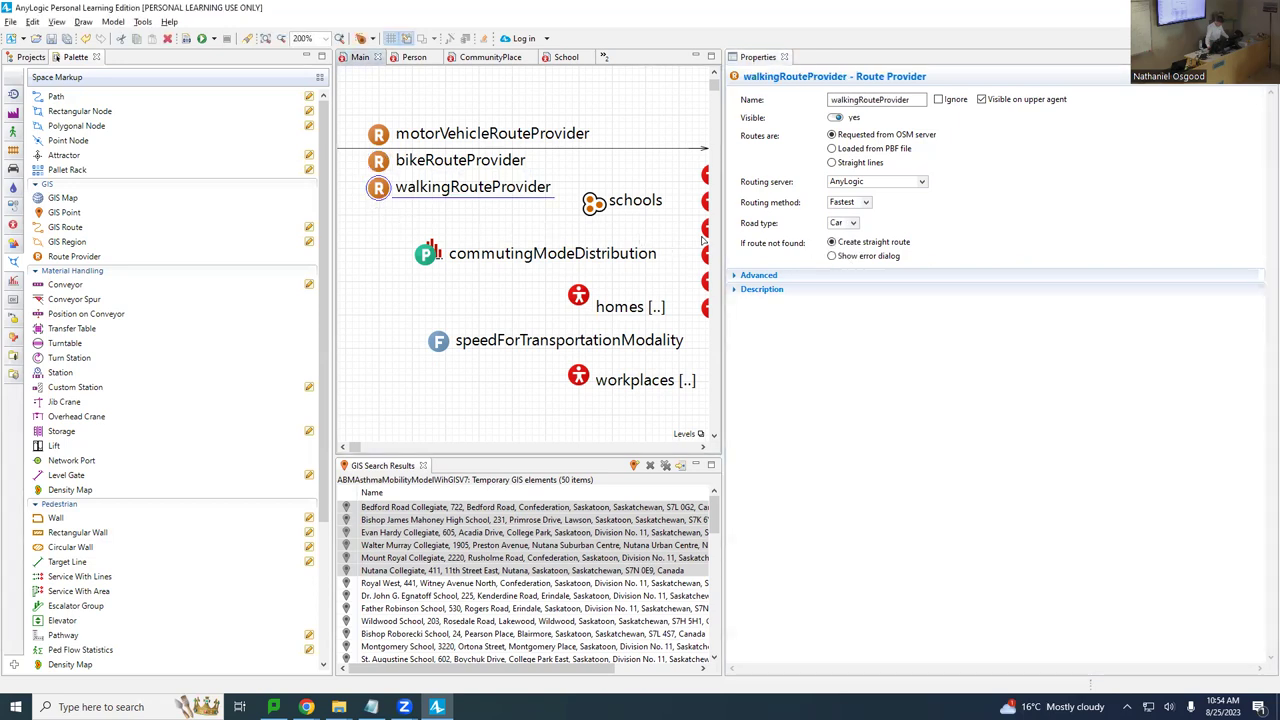
left_click(855, 224)
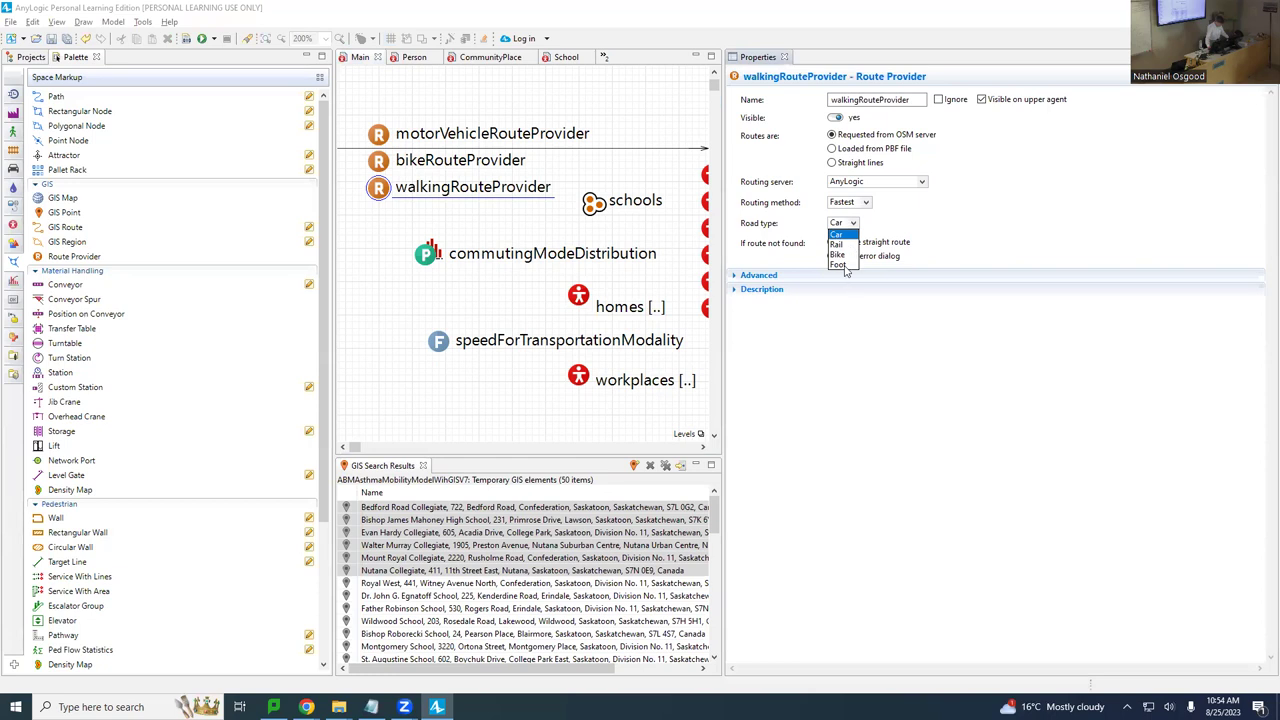
left_click(845, 267)
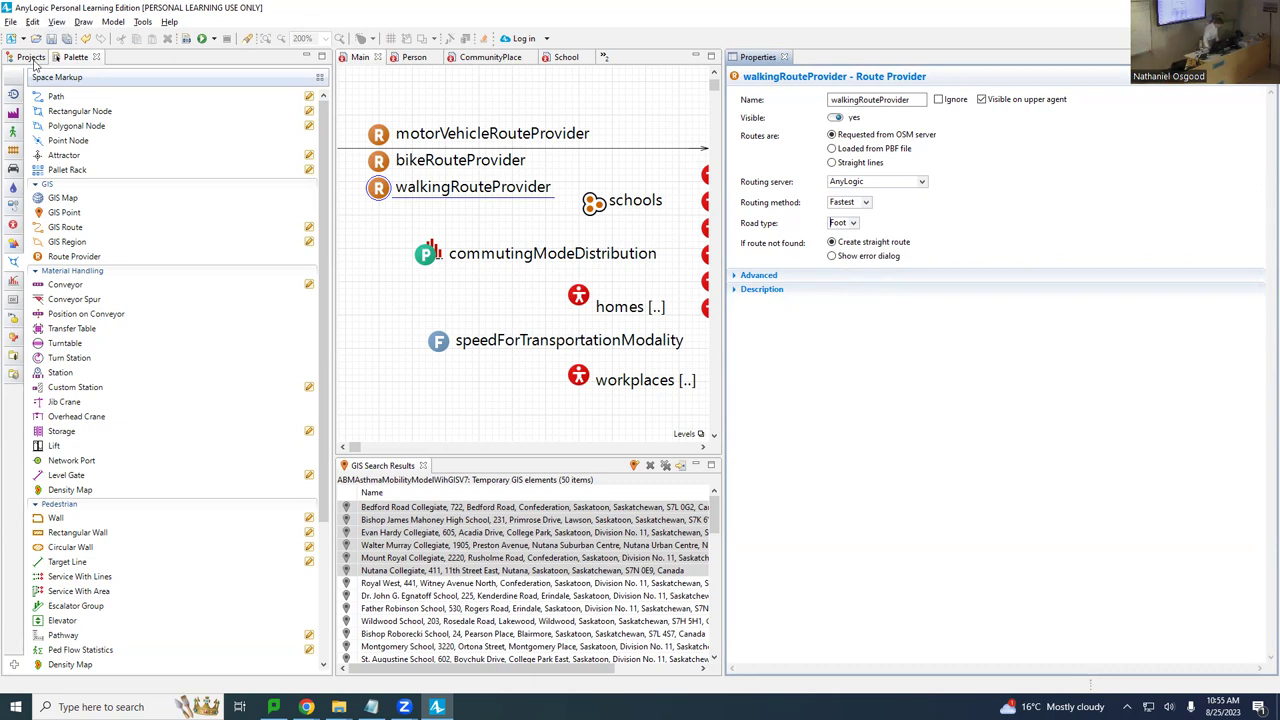
Drag a Function from the Agent palette below walkingRouteProvider, naming it routeProviderForTransportationModality.
left_click(9, 229)
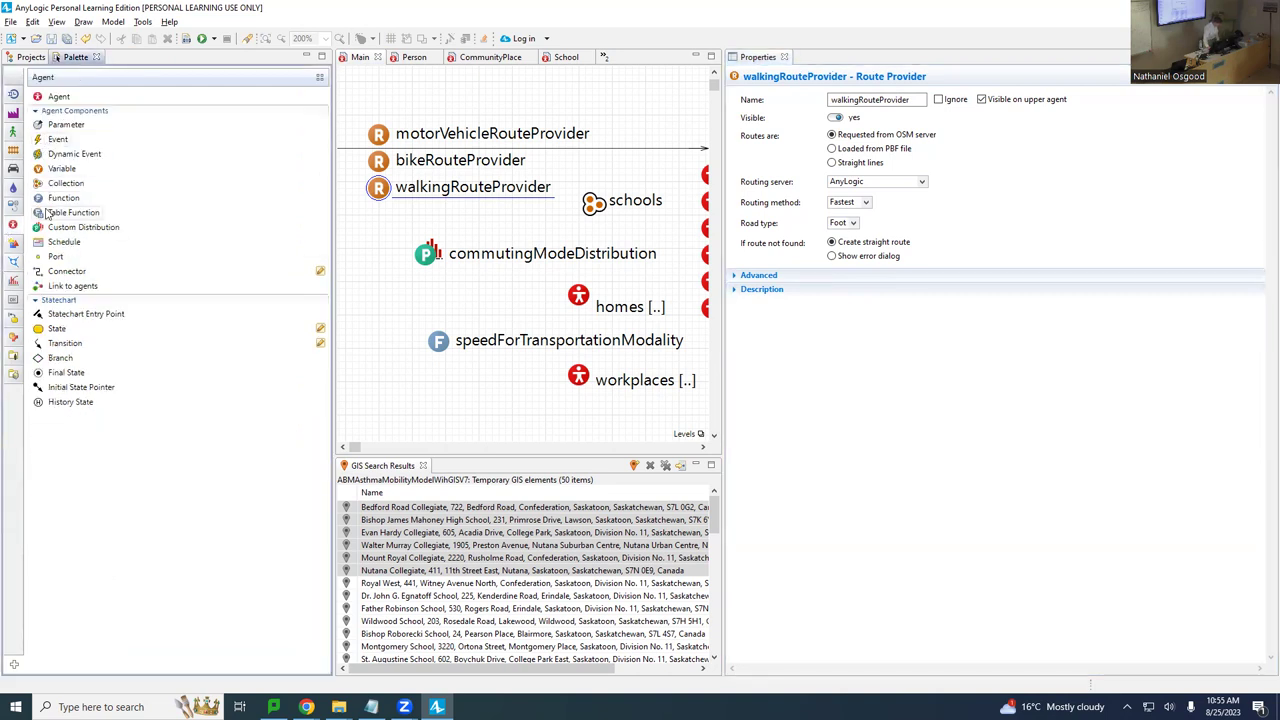
left_click_drag(52, 198, 392, 224)
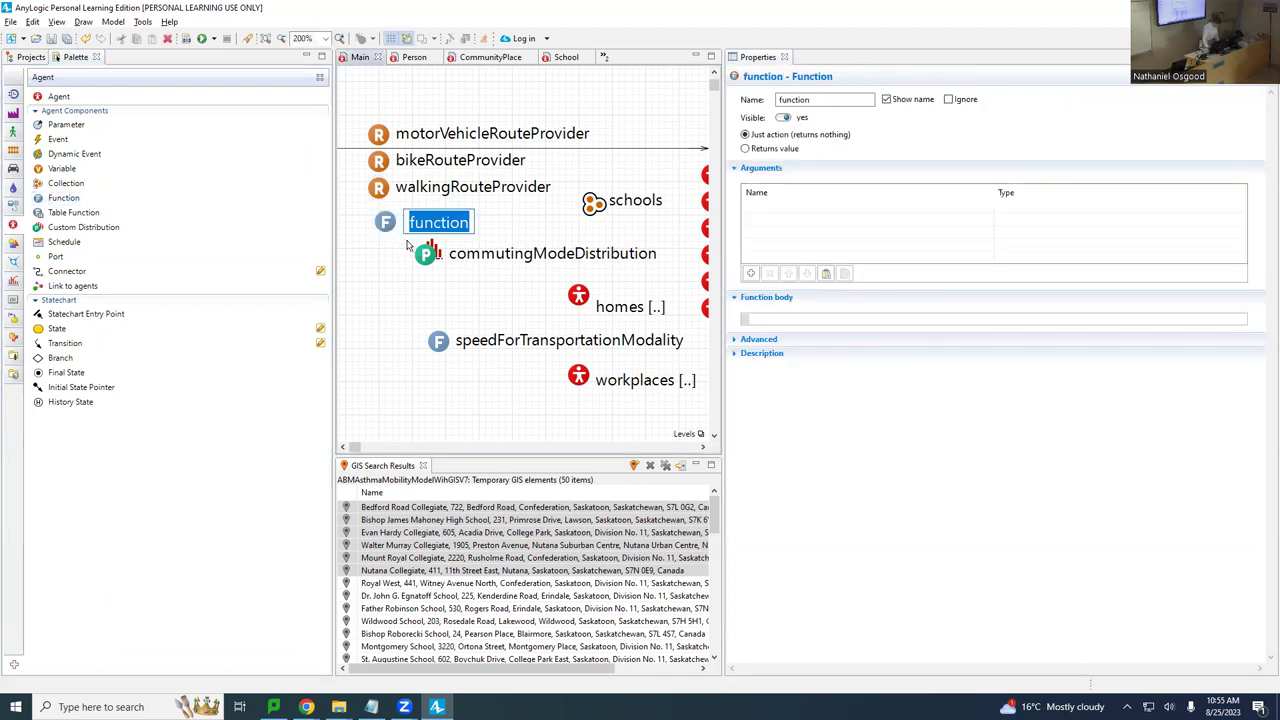
type("rout")
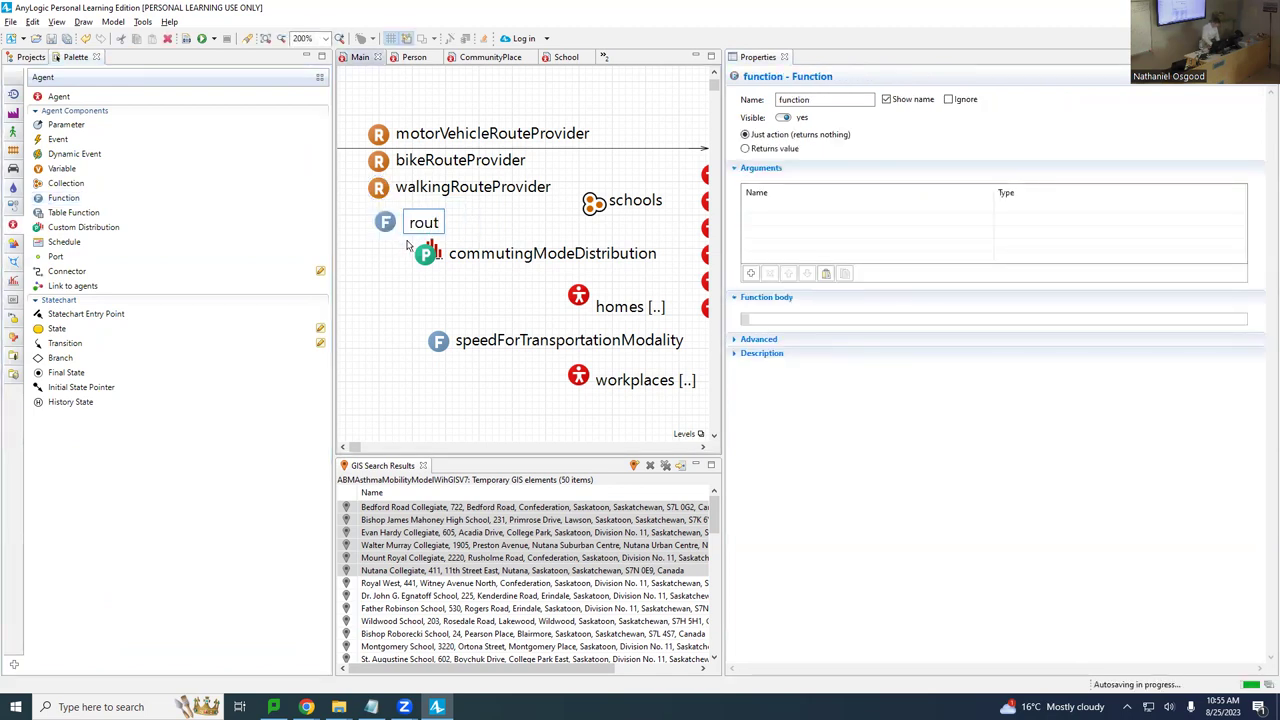
type("eProvider")
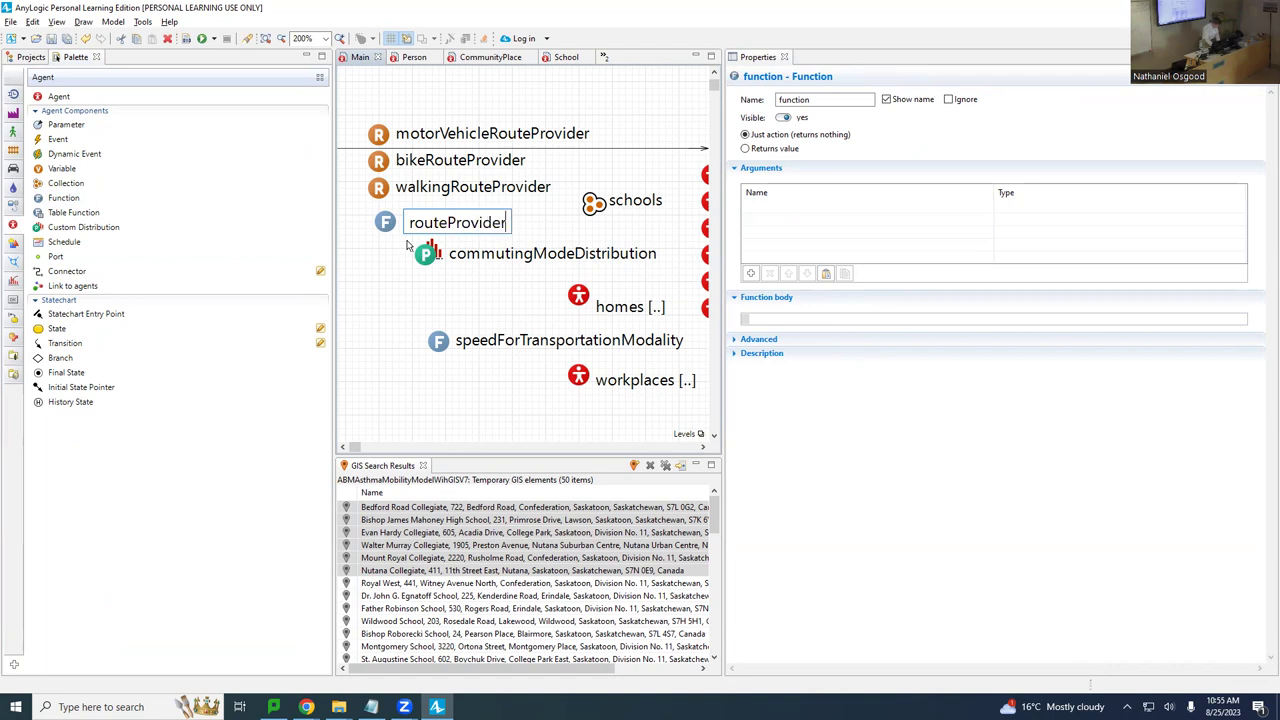
type("ForTransportaio")
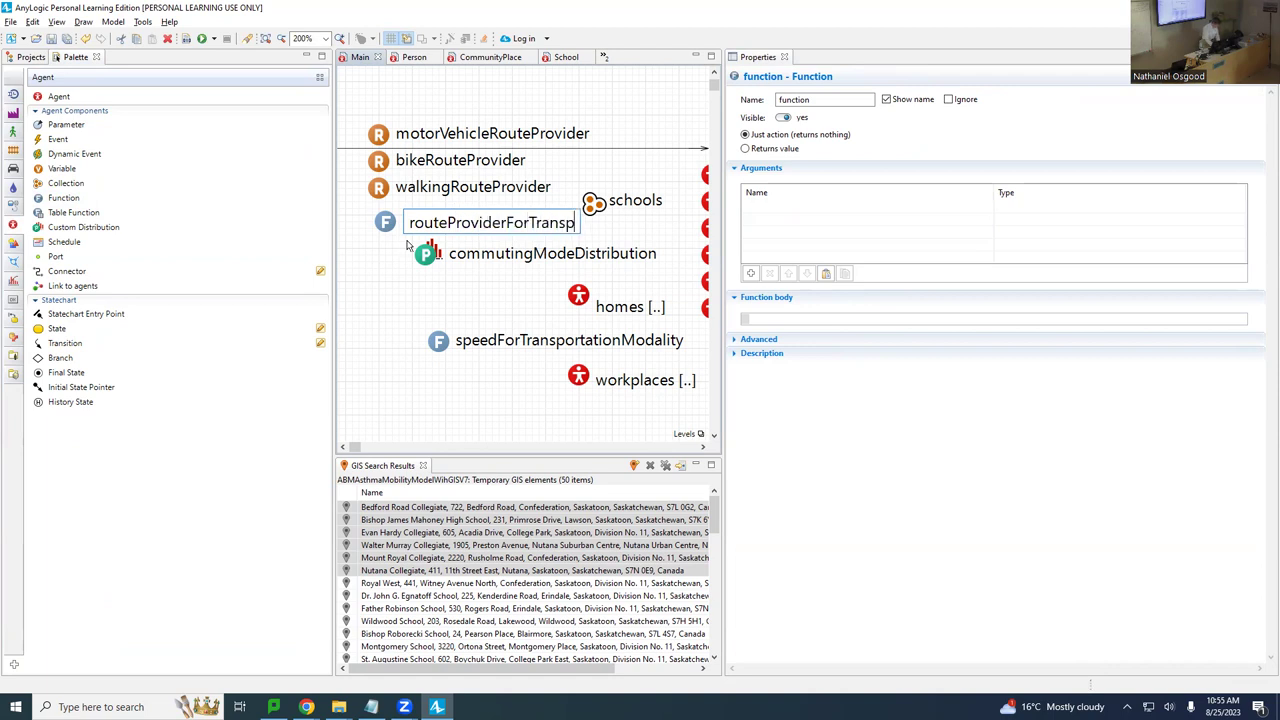
key("BackSpace")
key("BackSpace")
type("ionModality")
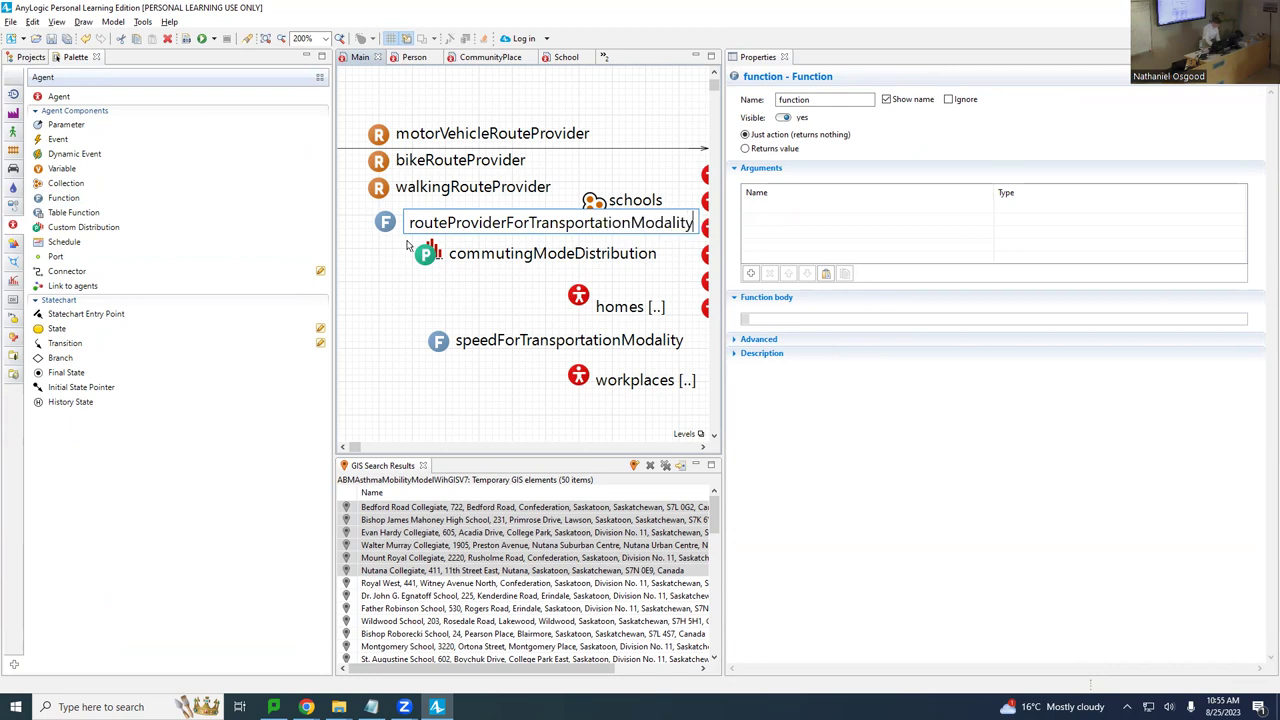
key("Return")
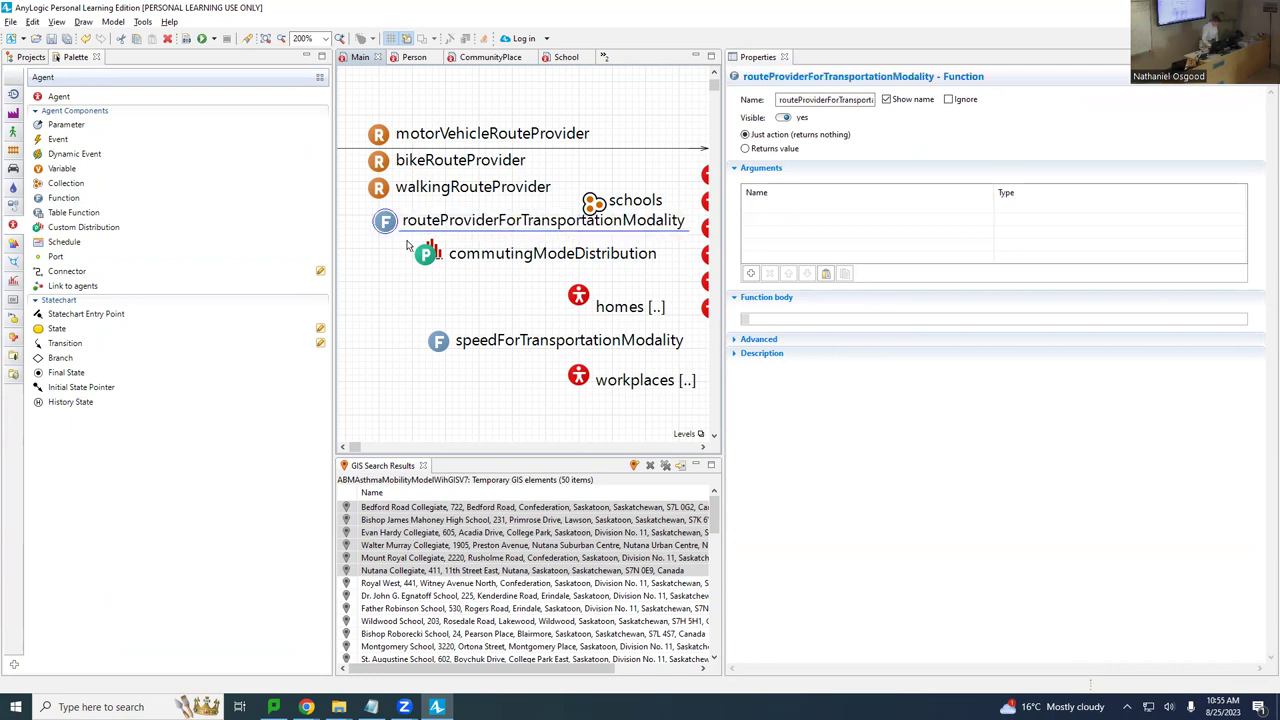
Make the function return the custom type Route, then select motorVehicleRouteProvider.
left_click(746, 148)
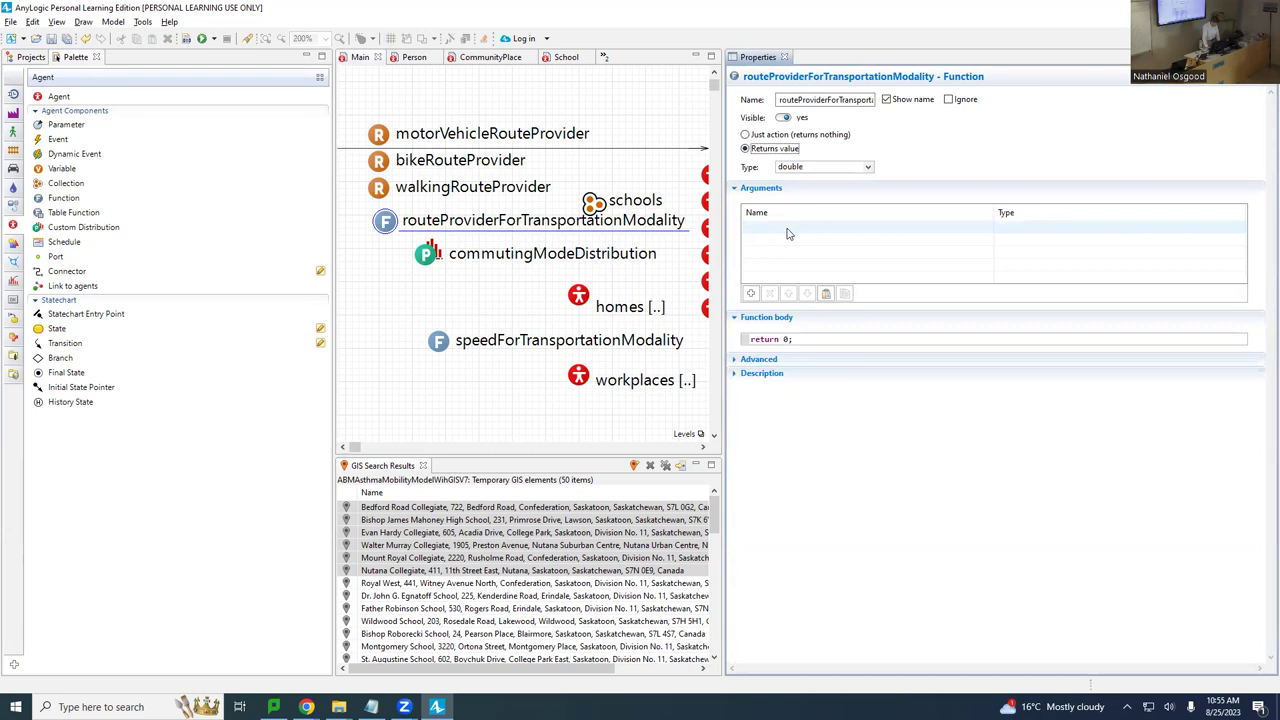
left_click(804, 166)
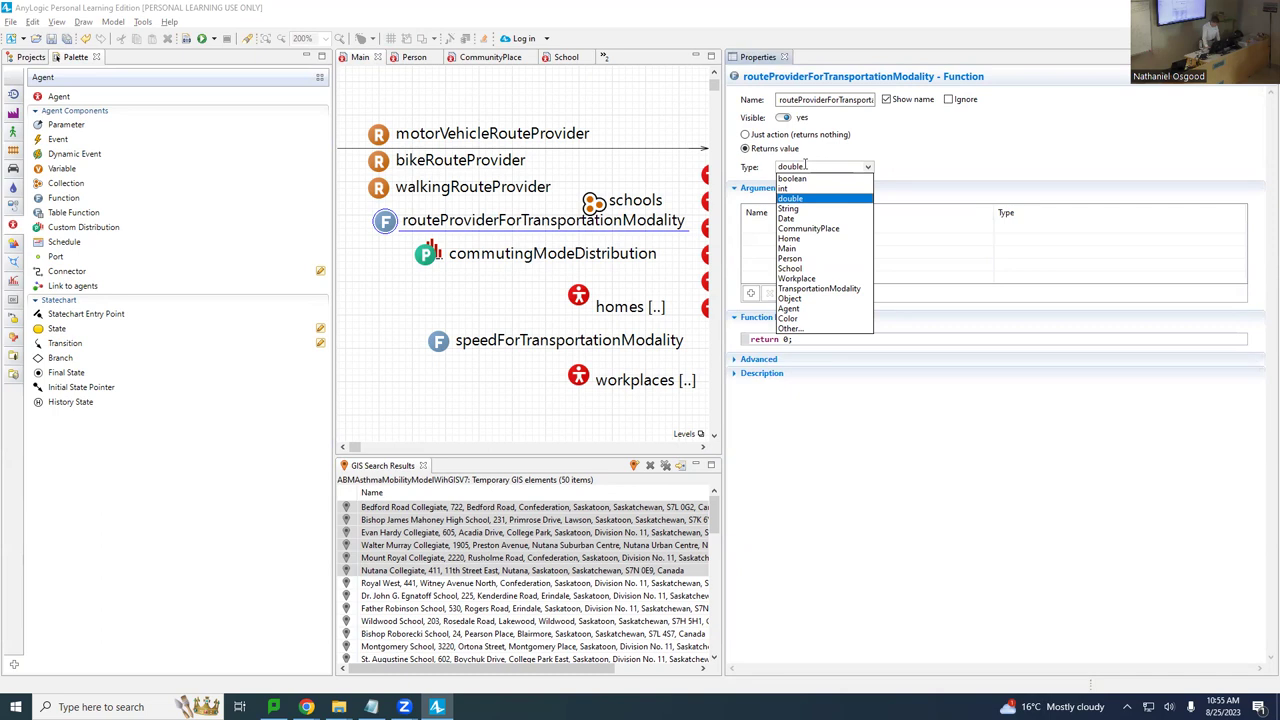
left_click(815, 328)
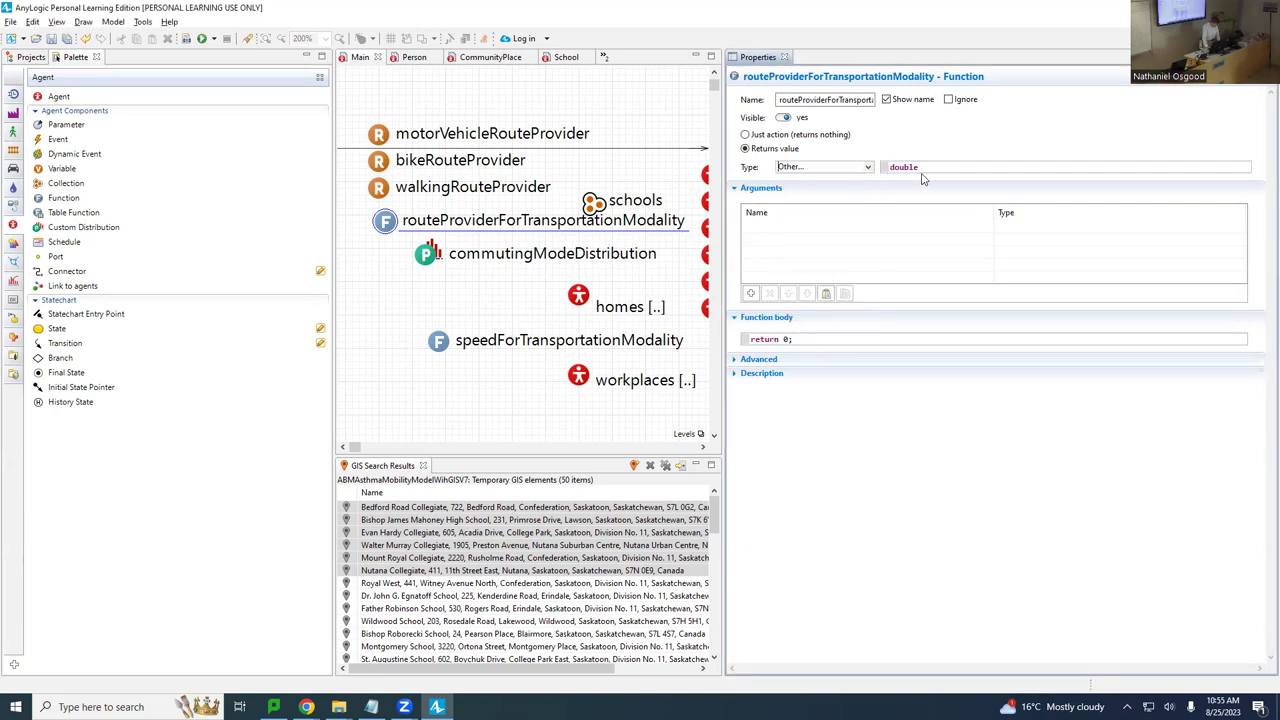
left_click_drag(923, 167, 853, 166)
type("Router")
key("BackSpace")
key("ctrl+space")
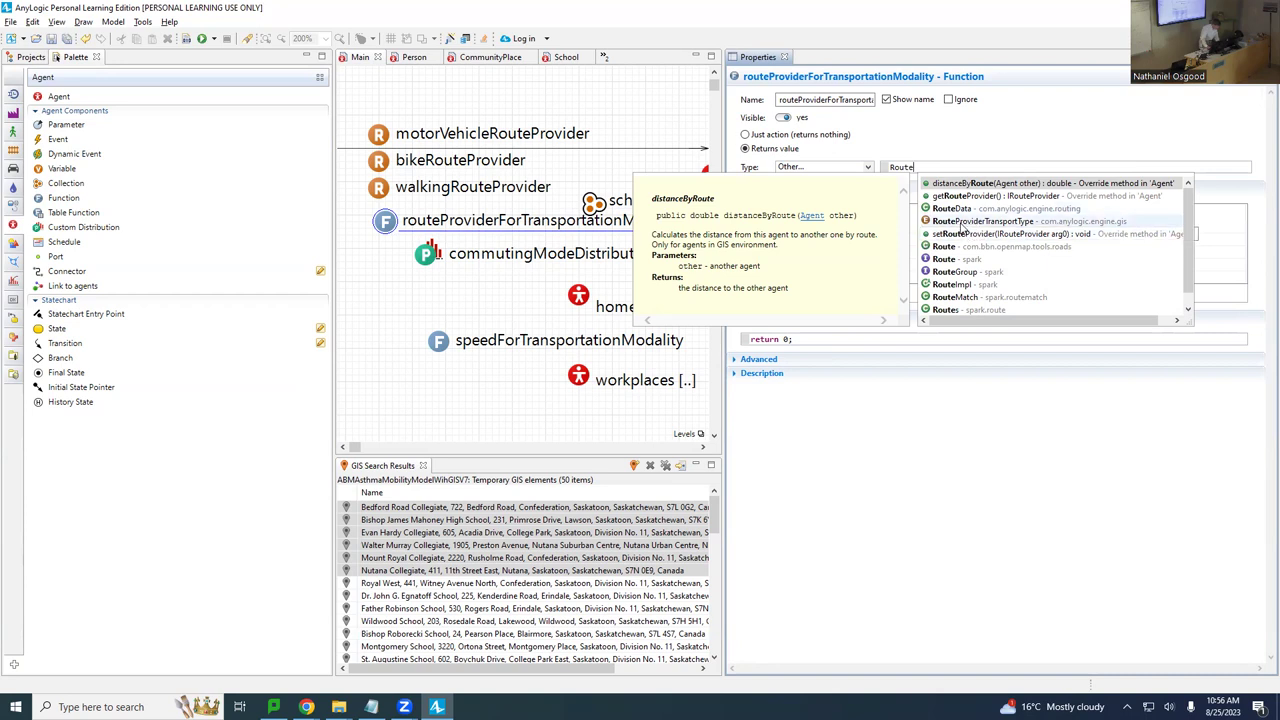
key("Escape")
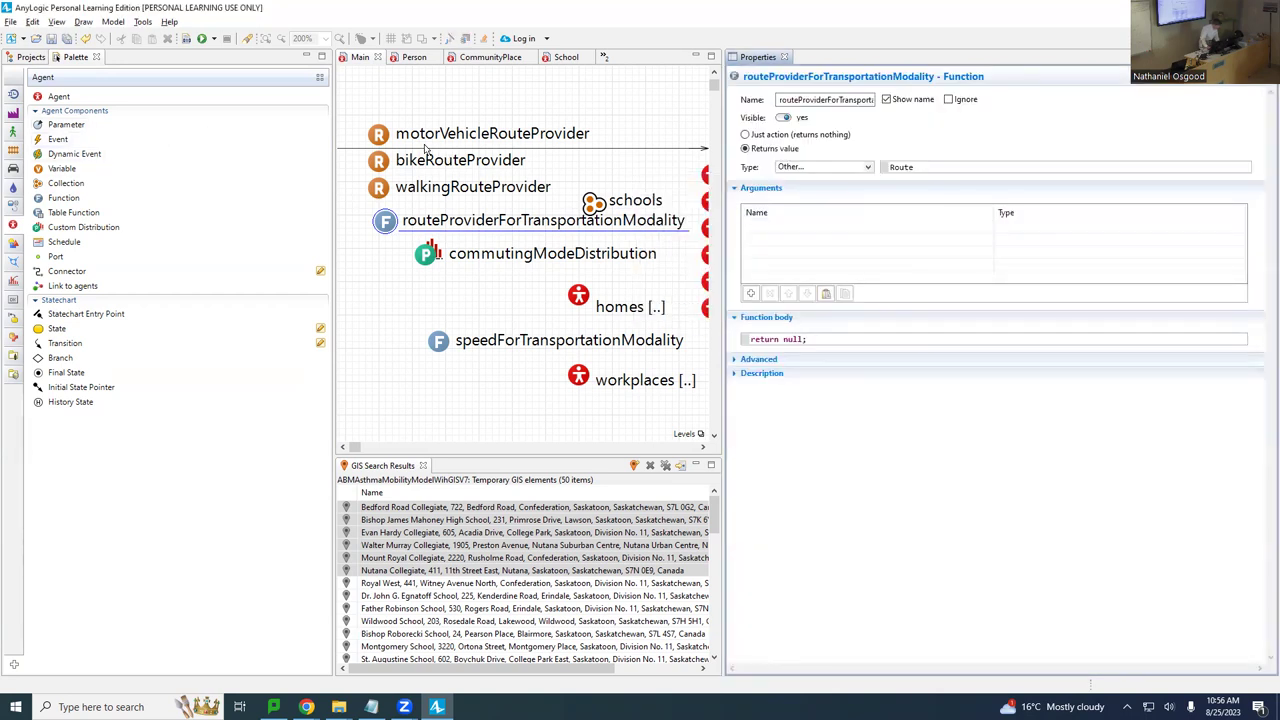
left_click(379, 135)
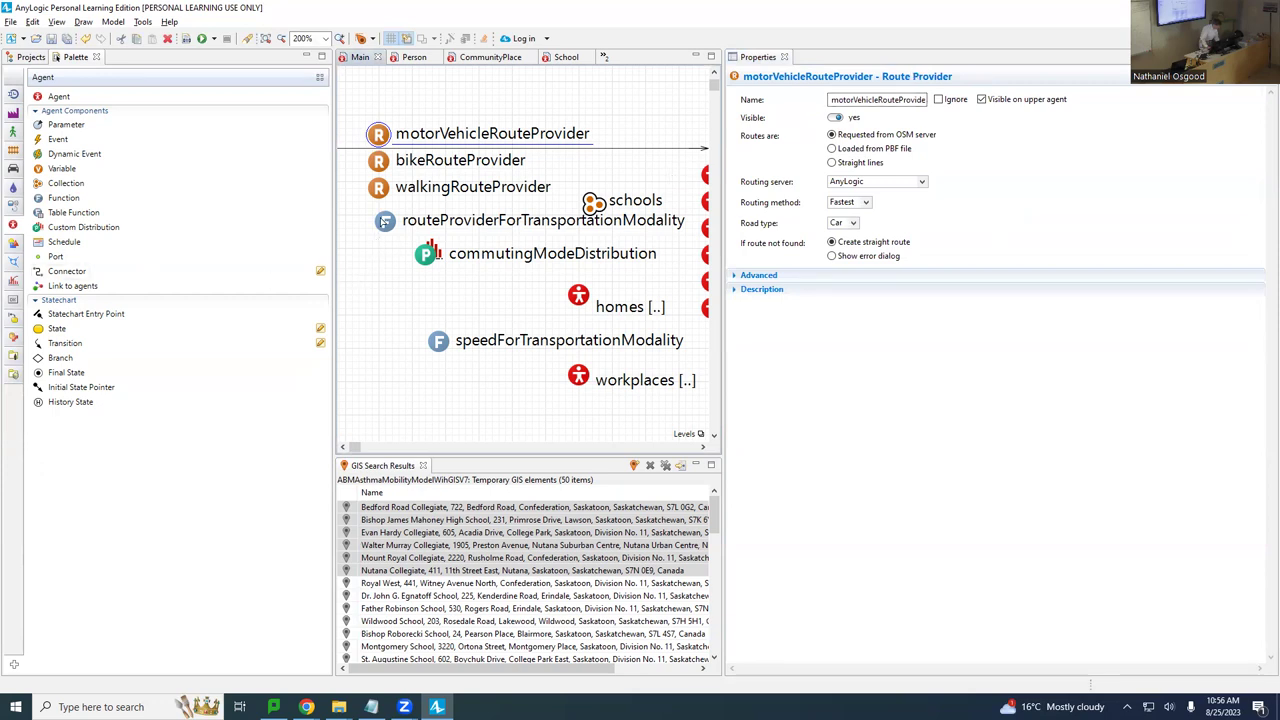
Inspect motorVehicleRouteProvider's advanced options and name, then open the AnyLogic Help documentation.
left_click(736, 277)
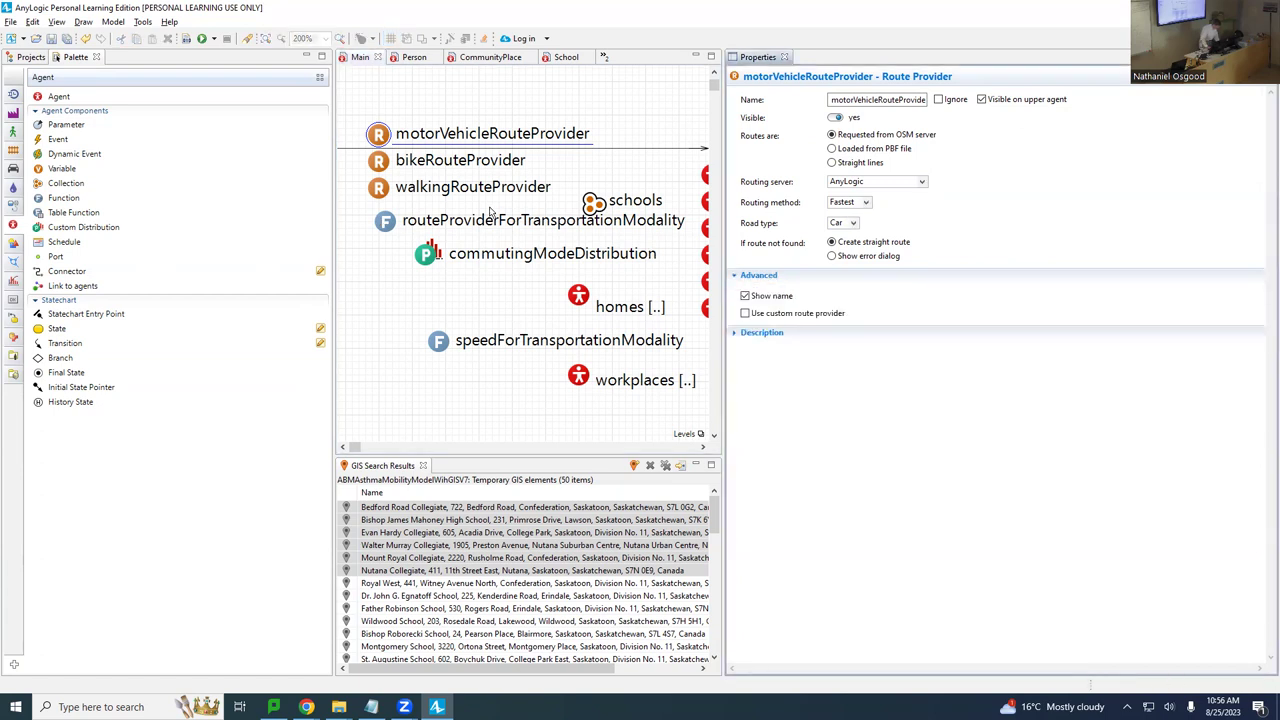
left_click(880, 97)
double_click(846, 100)
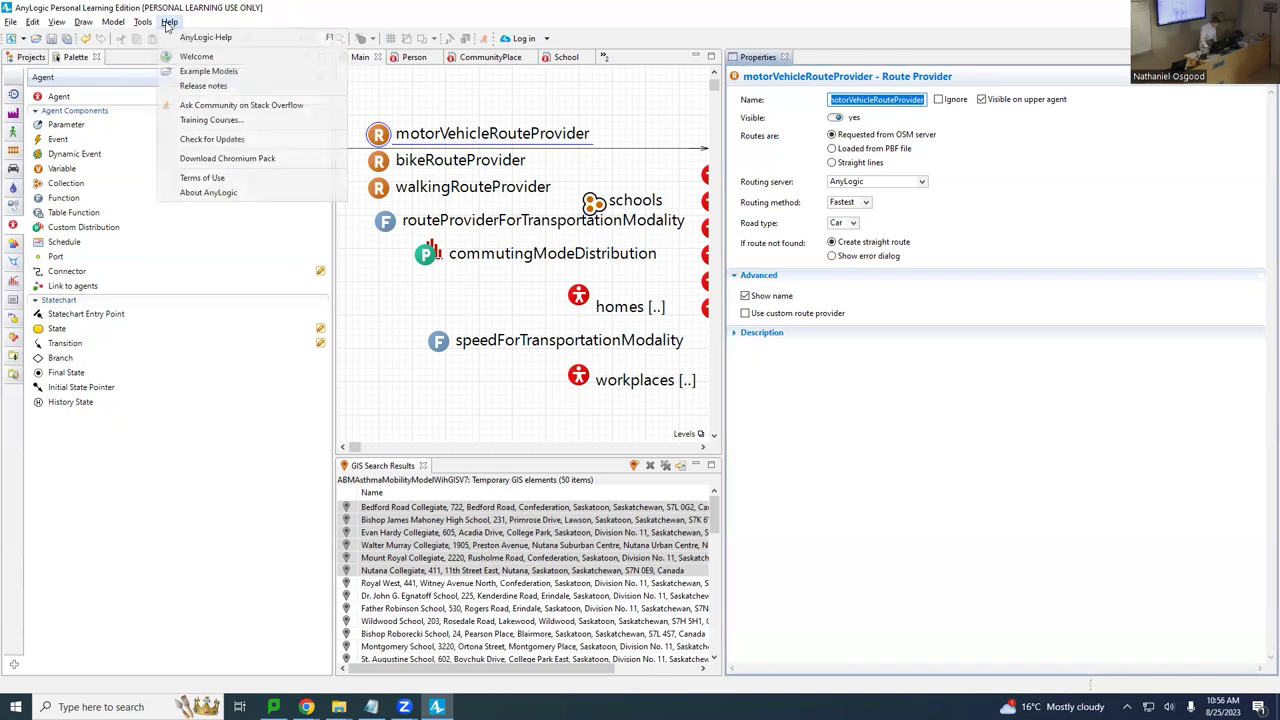
left_click(169, 23)
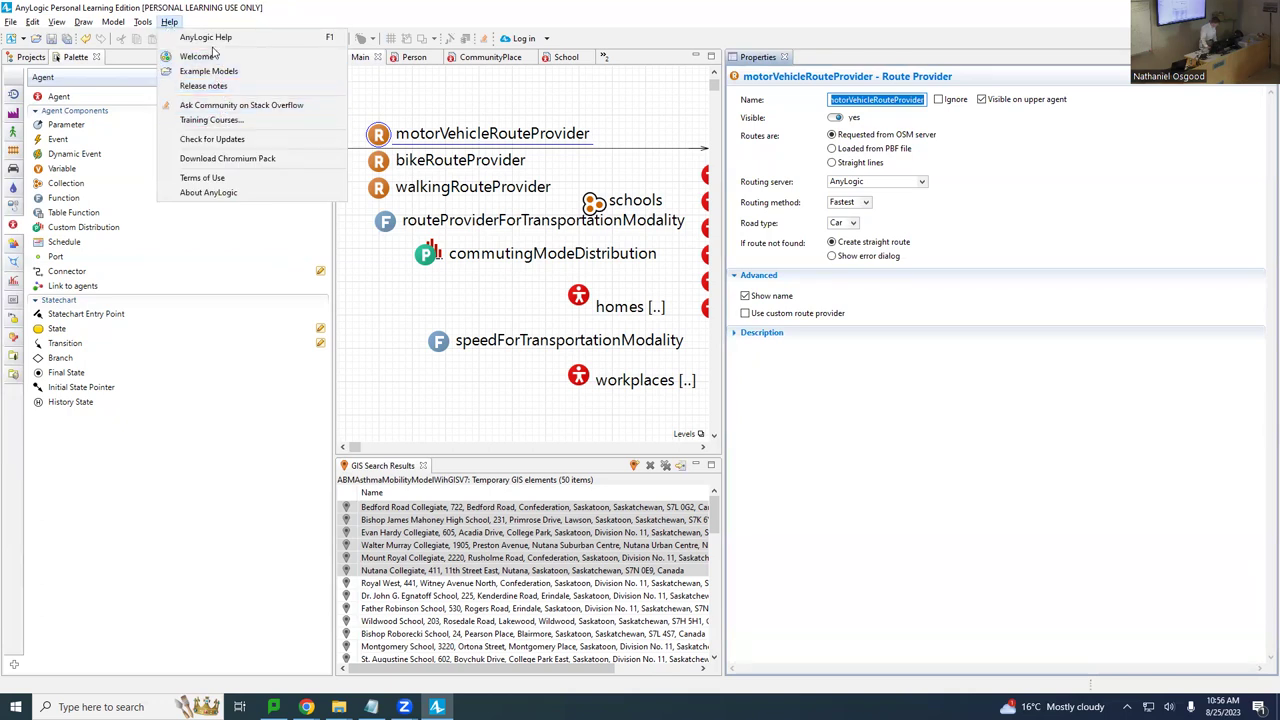
left_click(213, 39)
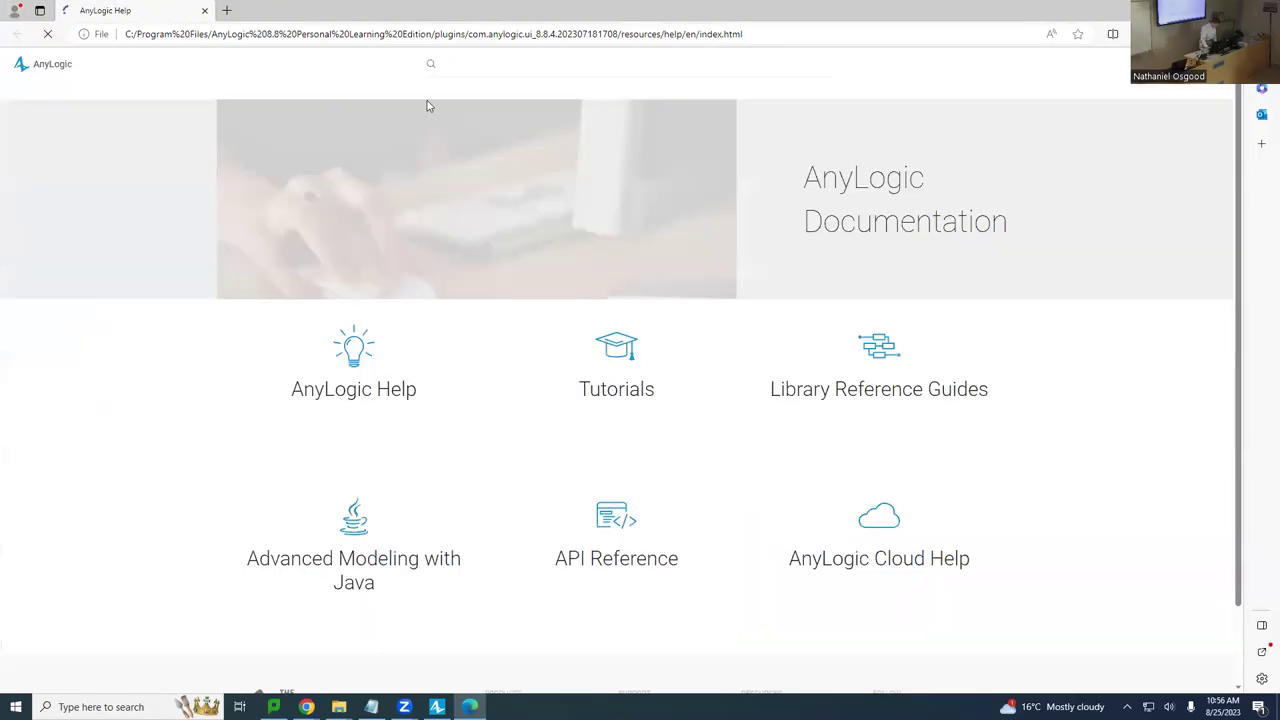
Search the documentation for 'route provider' and scroll through the results.
left_click(470, 64)
type("route")
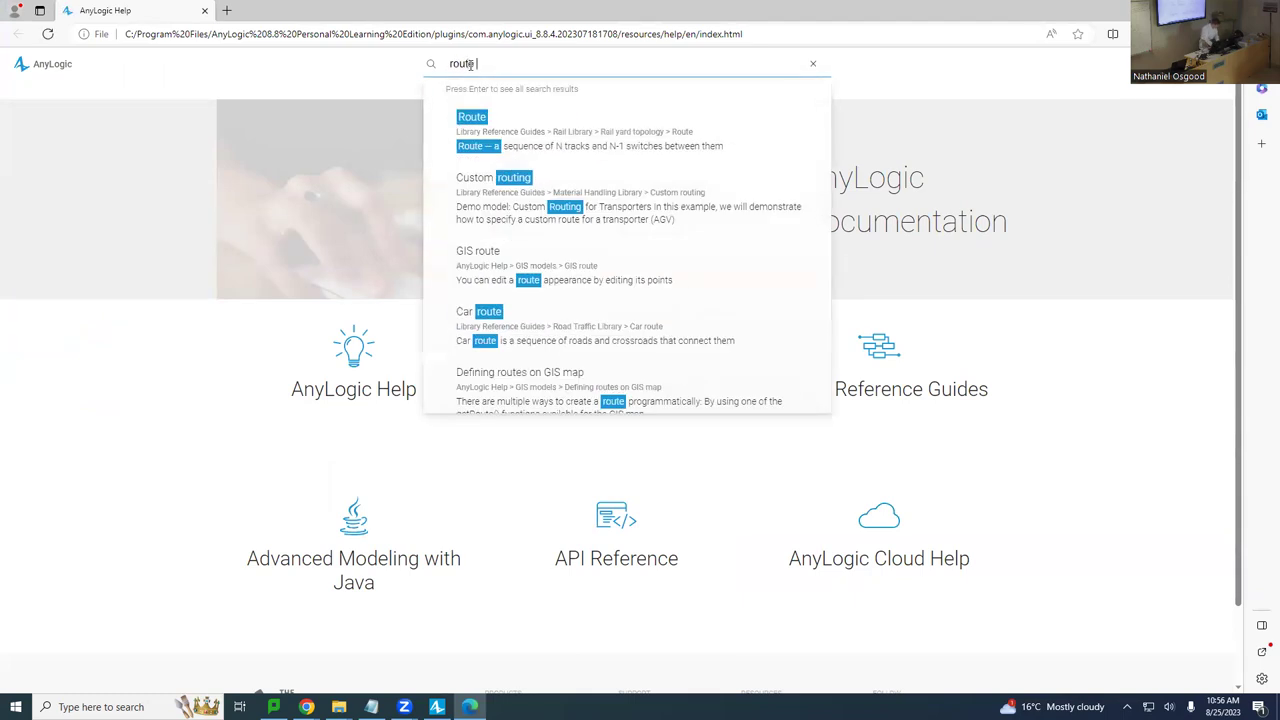
type(" provider")
key("Return")
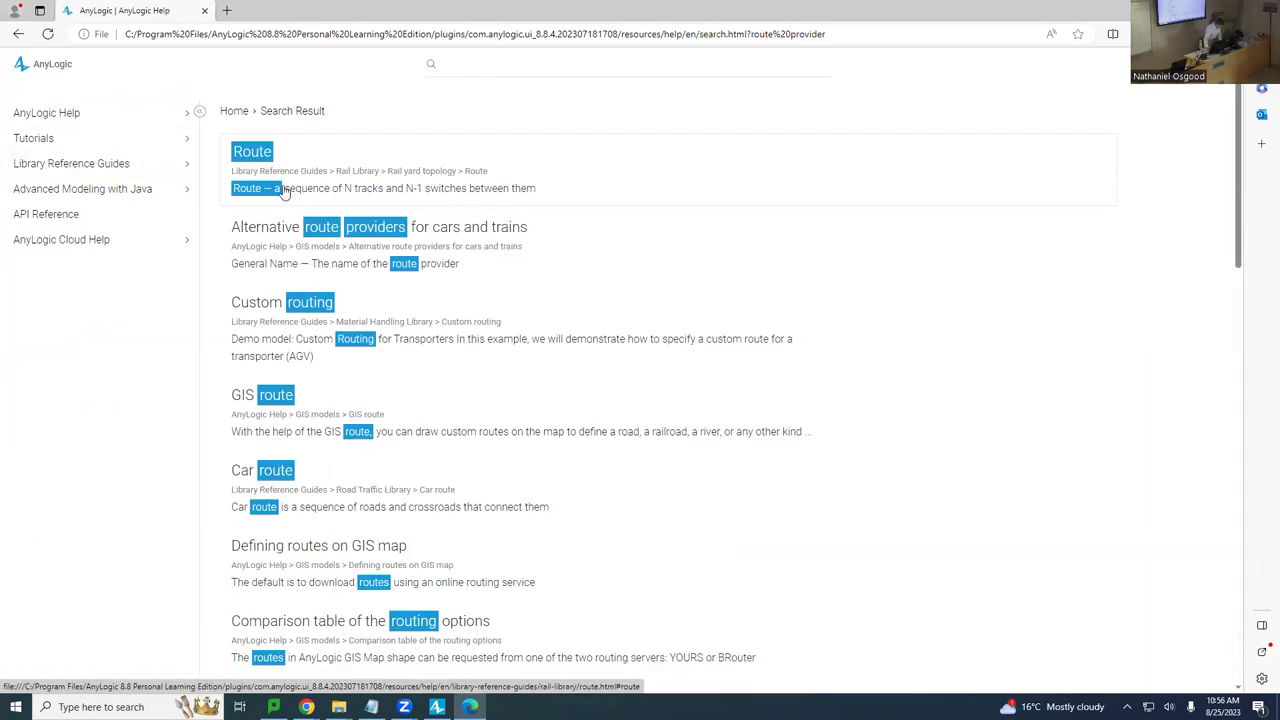
scroll(283, 338, "down", 1)
scroll(283, 338, "down", 9)
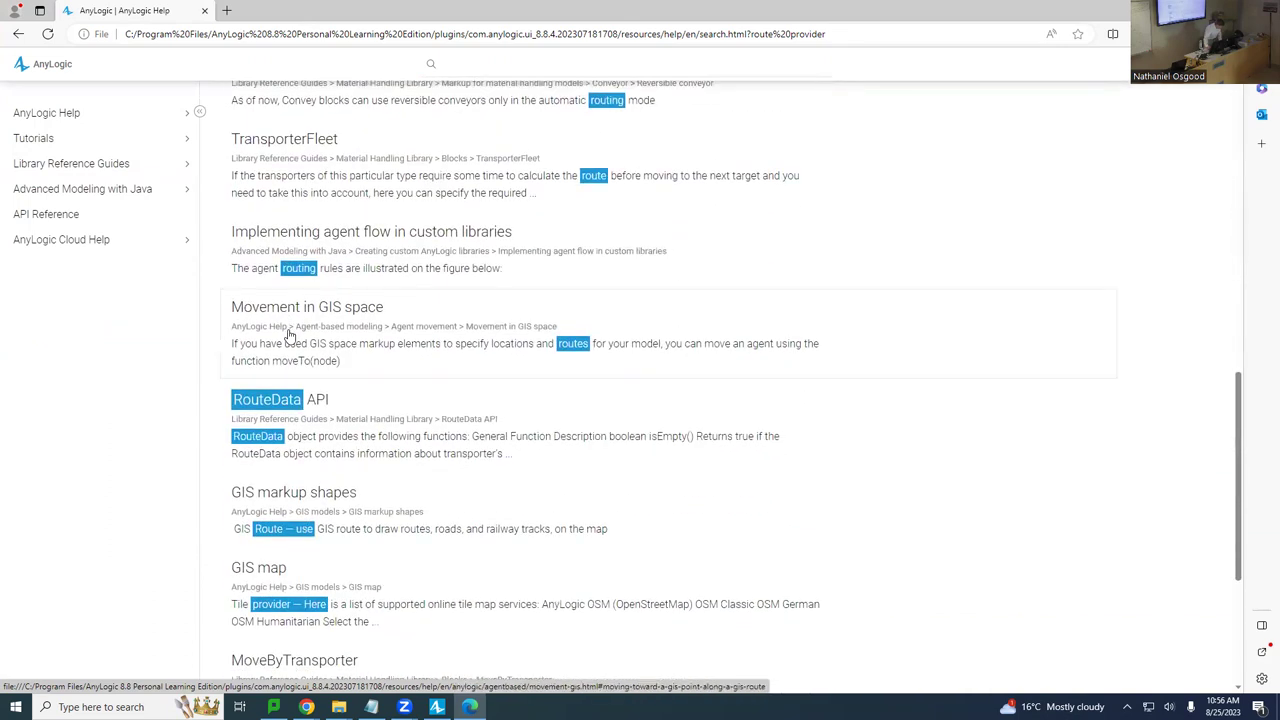
scroll(289, 336, "down", 3)
scroll(289, 336, "up", 13)
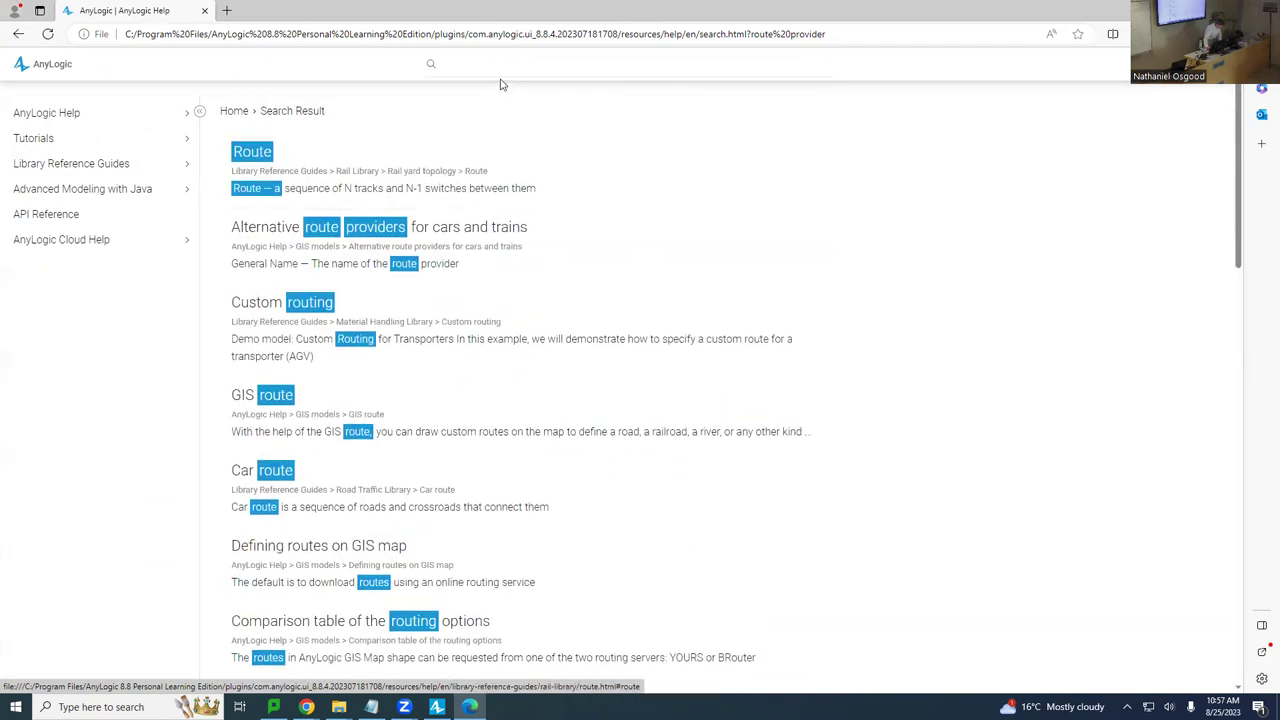
left_click(509, 64)
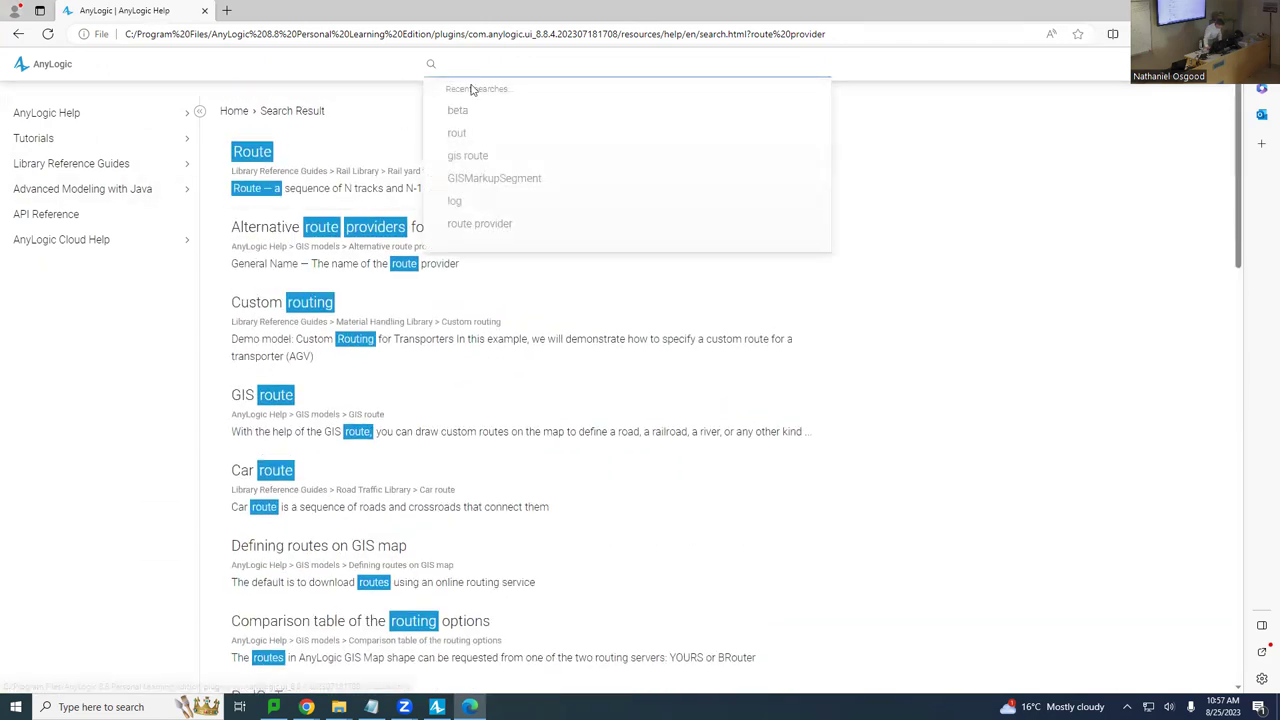
type("\"r")
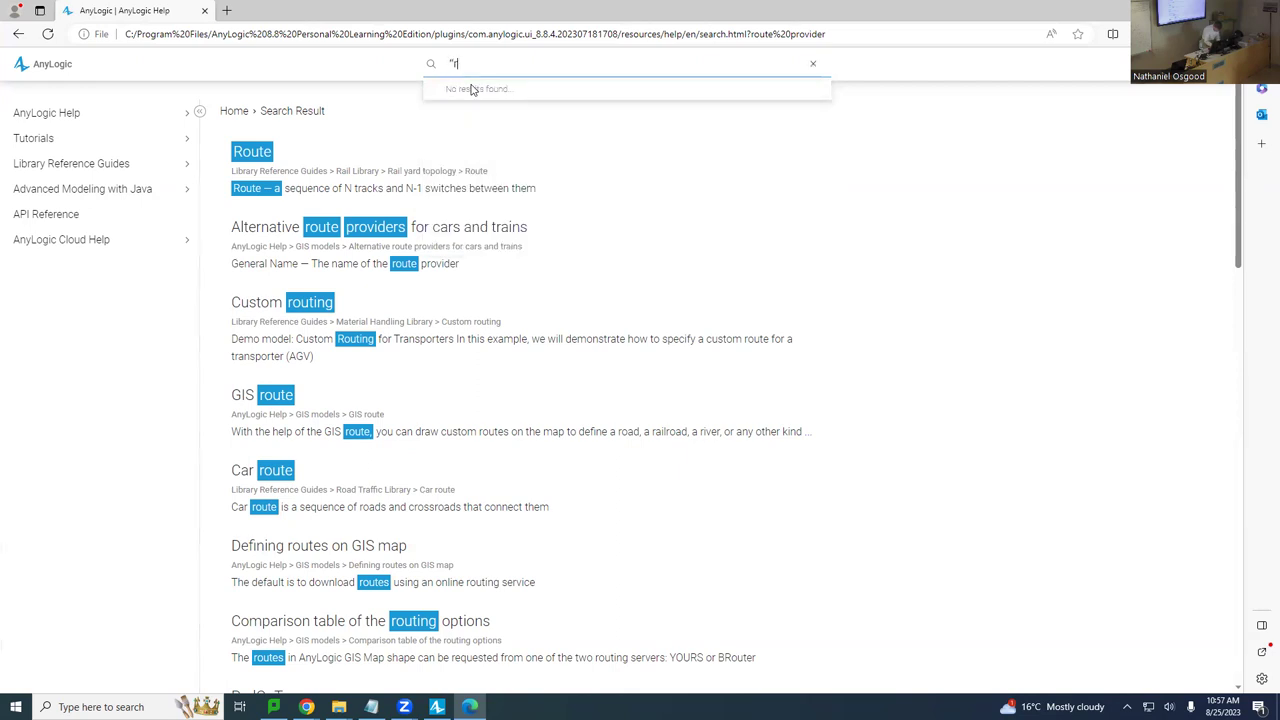
type("oute provfid")
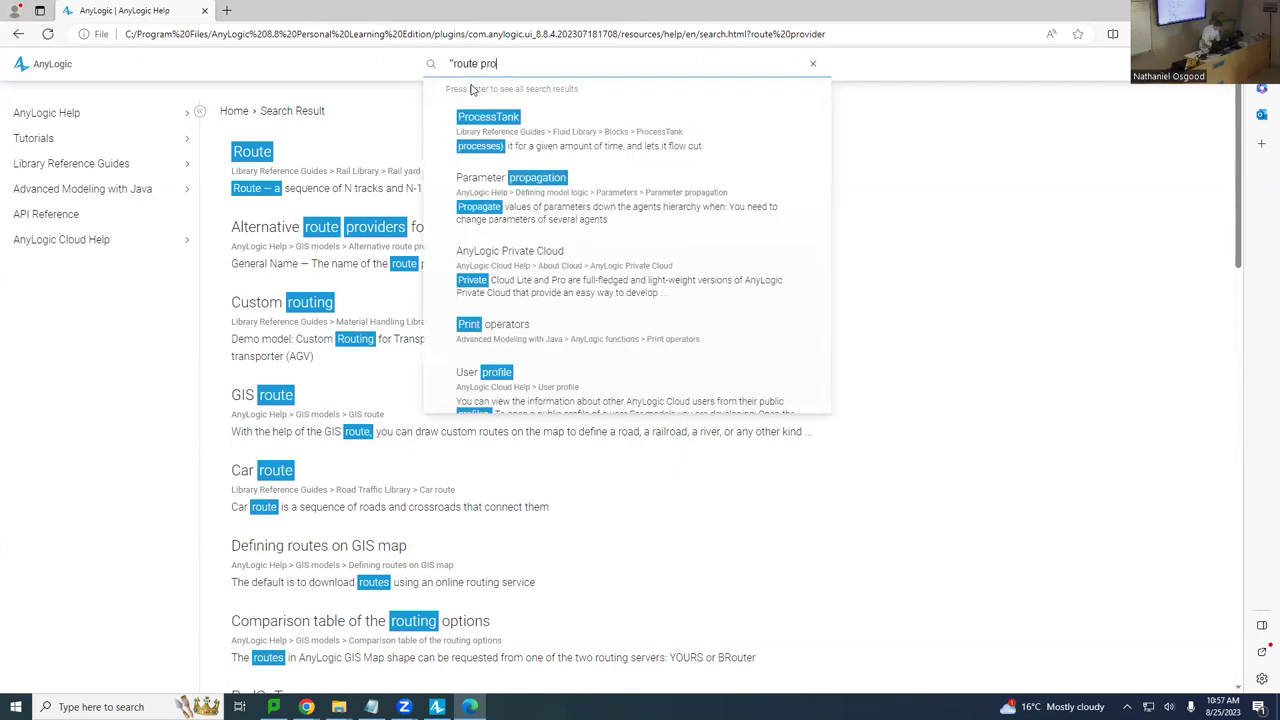
key("BackSpace")
key("BackSpace")
type("ider")
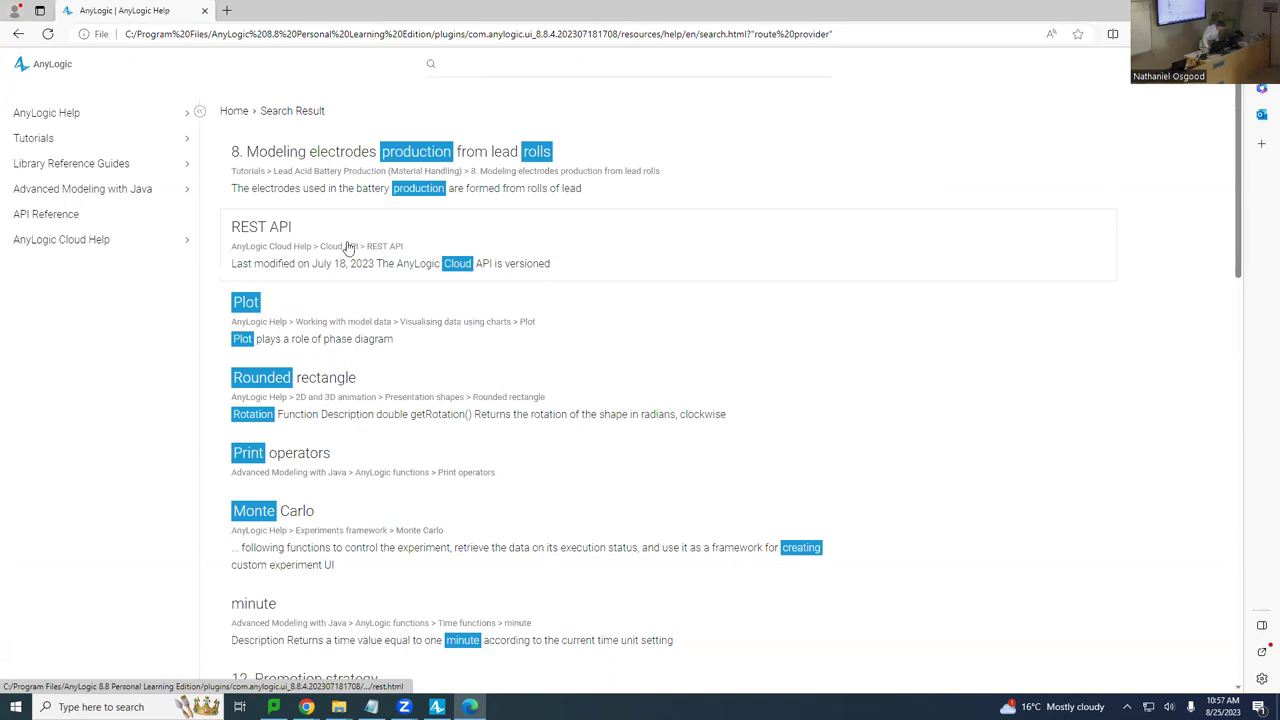
scroll(386, 192, "down", 4)
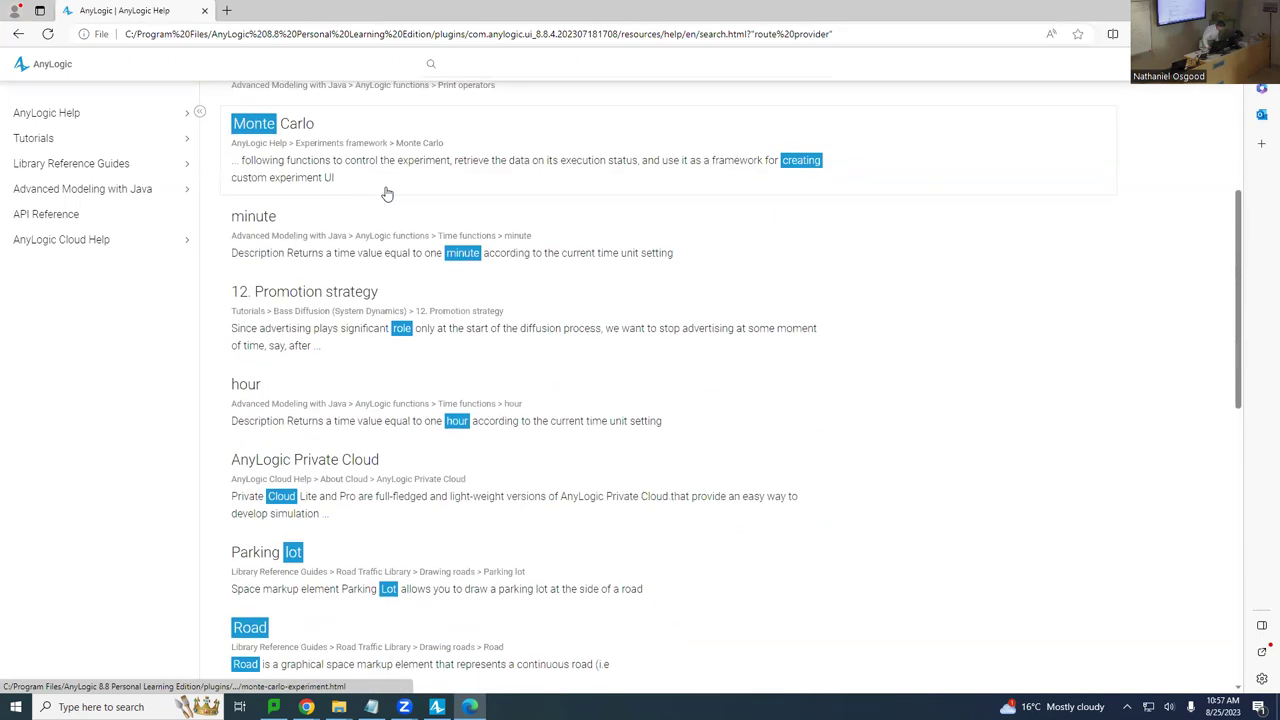
scroll(388, 192, "up", 4)
Rerun the route provider search, browse results page 2, then return to the AnyLogic model.
left_click(550, 65)
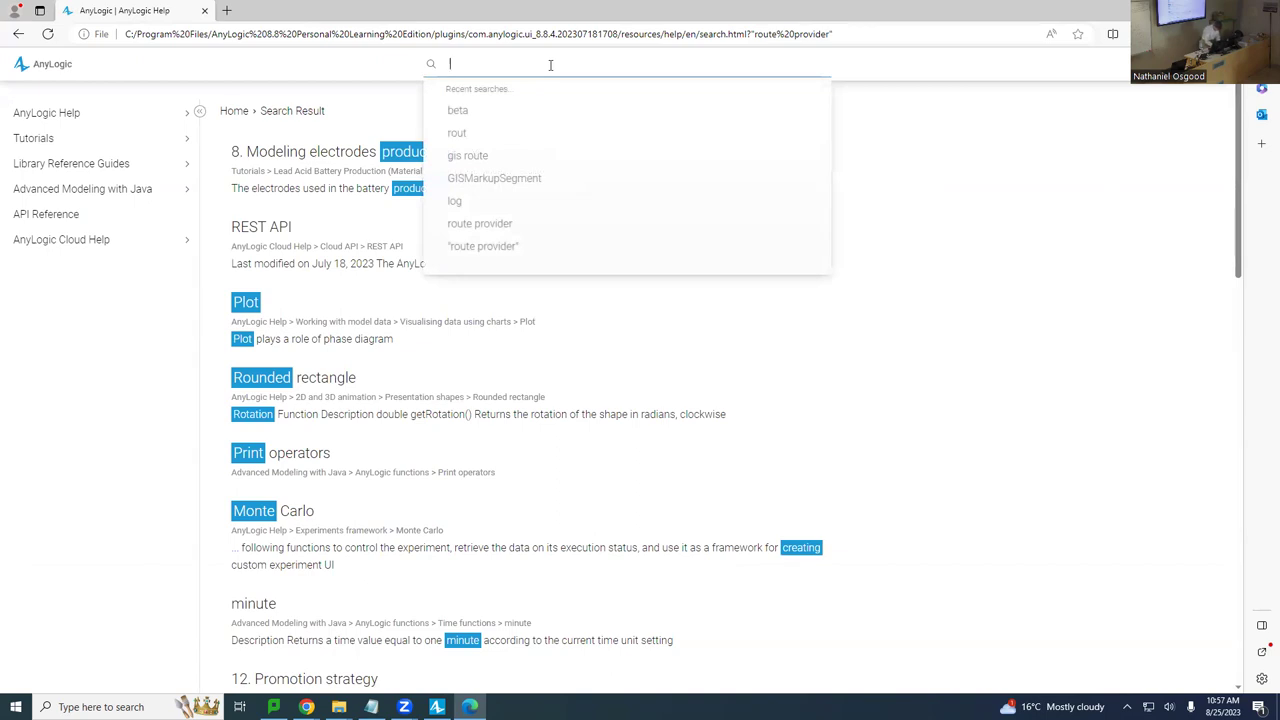
type("route proc")
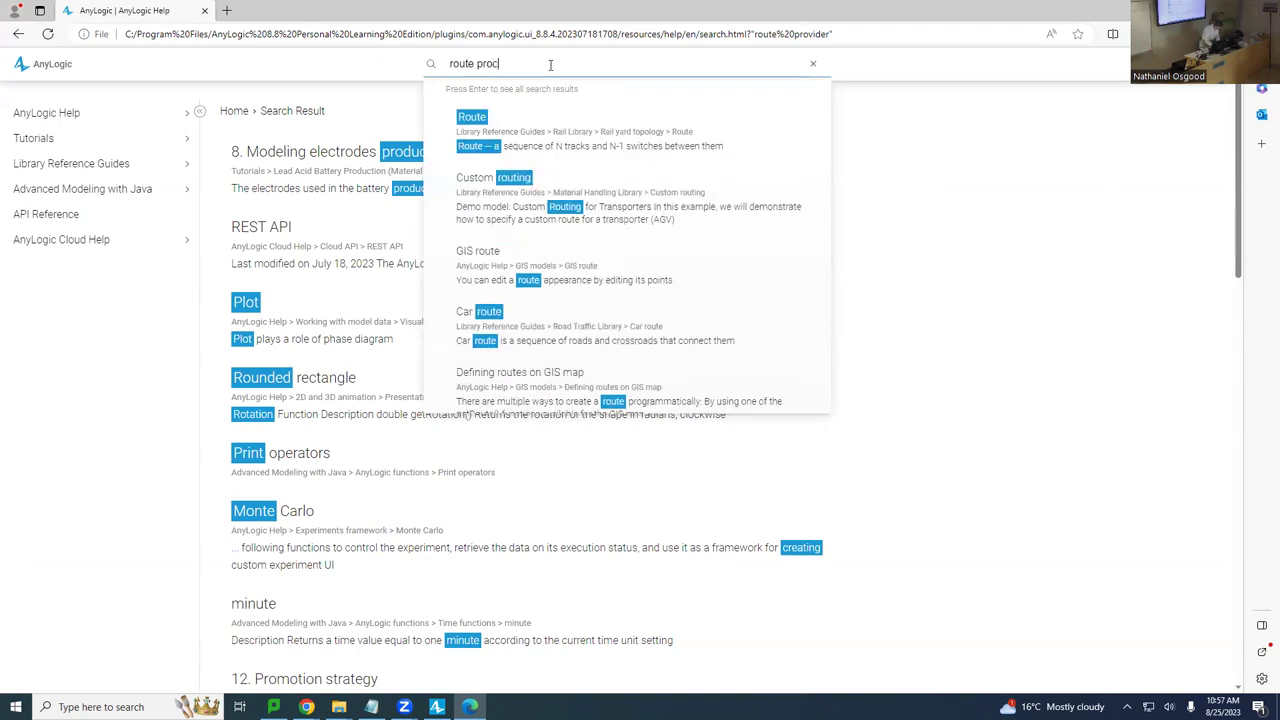
type("ider")
key("Return")
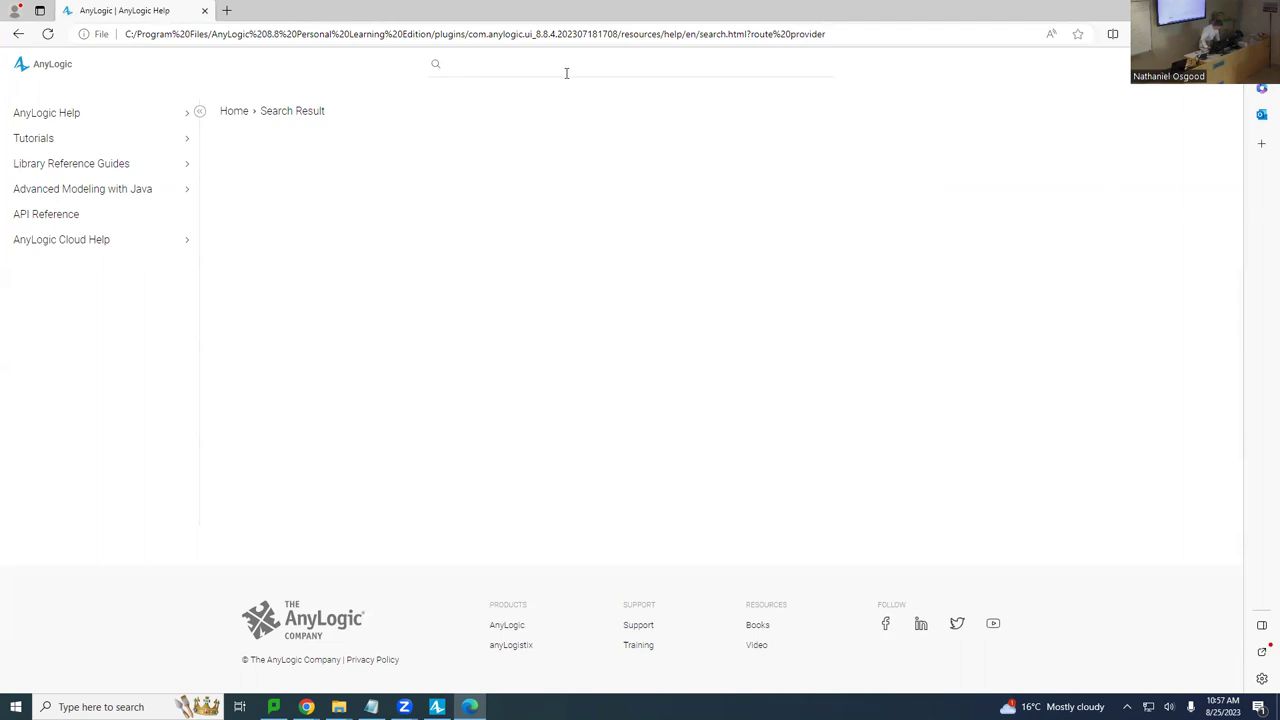
scroll(460, 290, "down", 10)
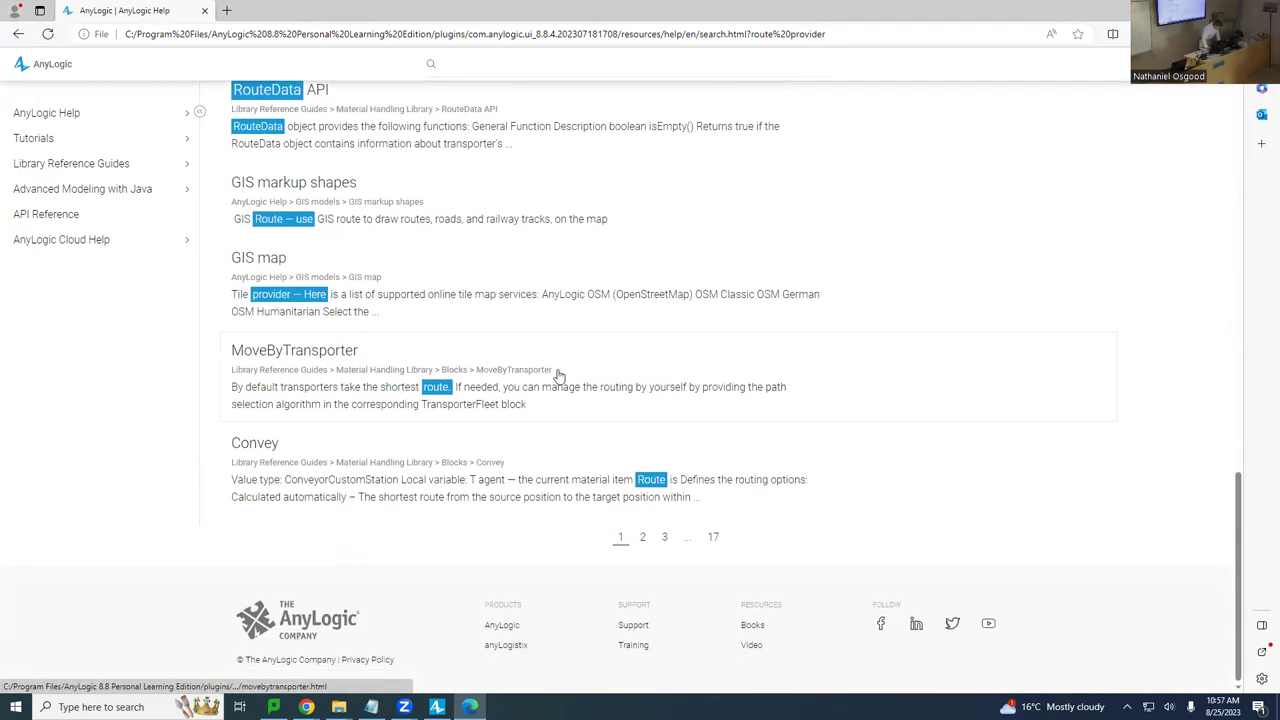
left_click(641, 540)
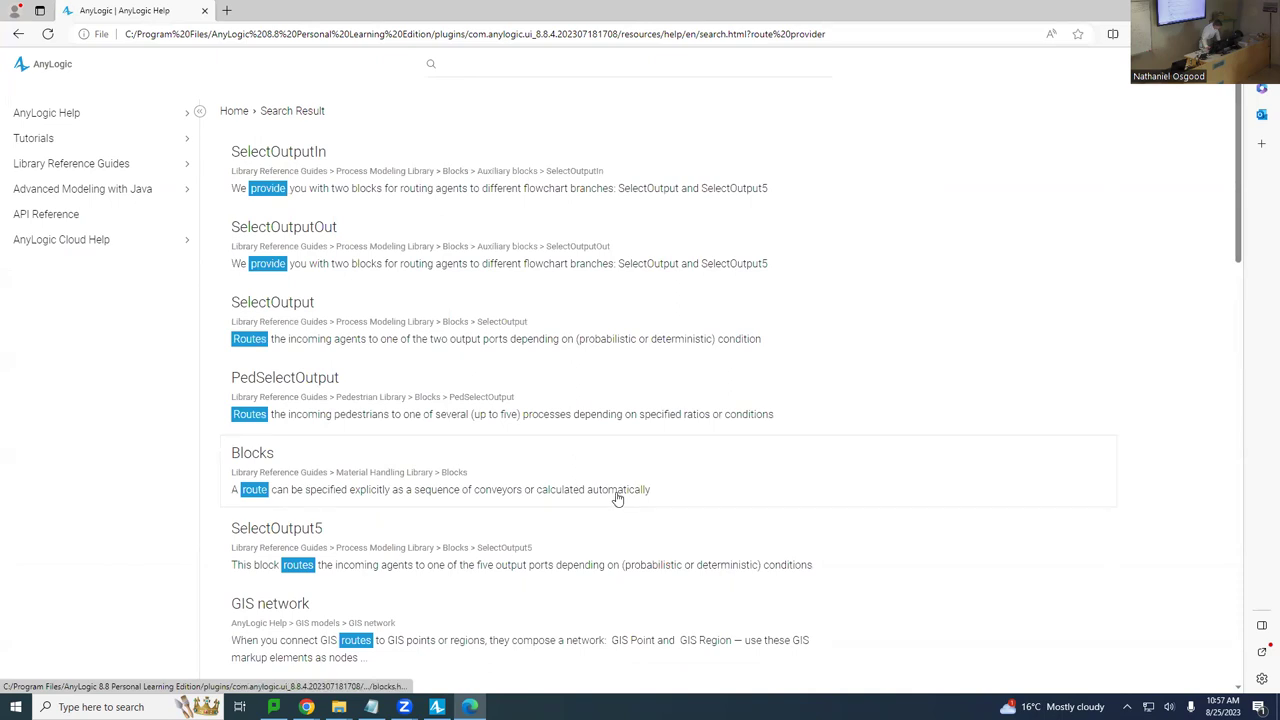
scroll(617, 497, "down", 15)
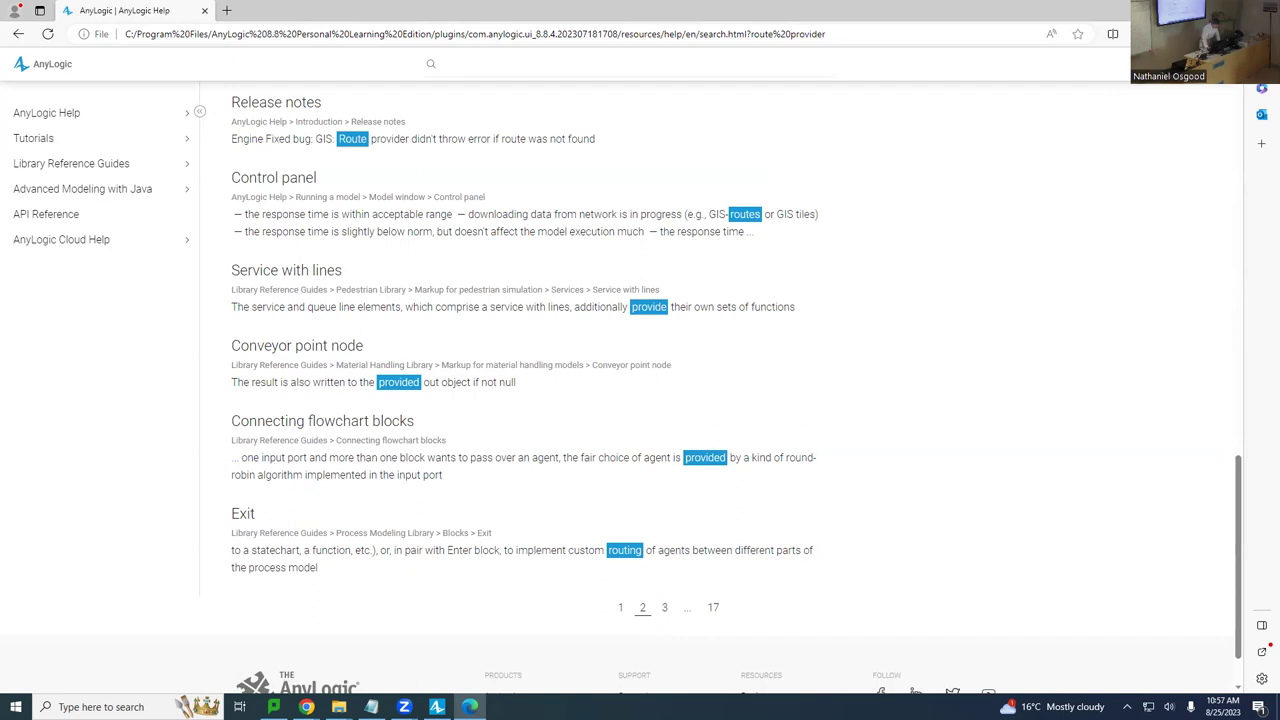
left_click(437, 707)
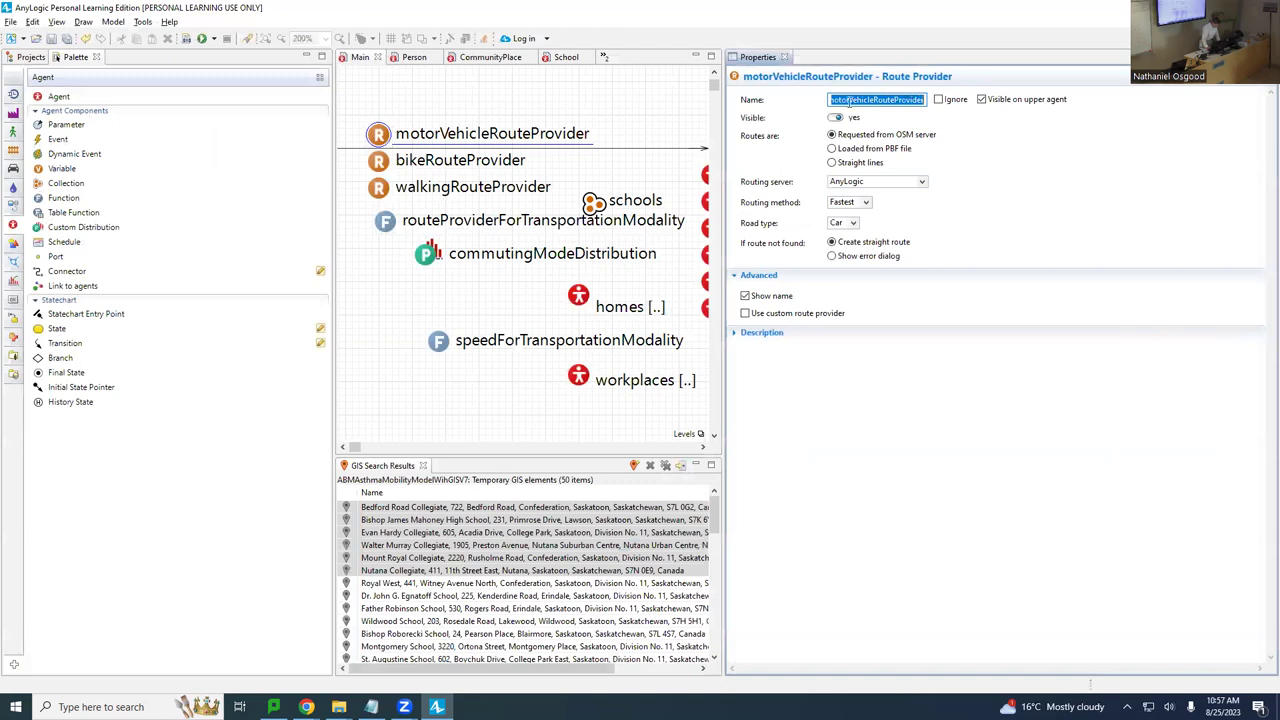
Set speedForTransportationModality's return type to Other... and start typing RouteProvi.
left_click(440, 343)
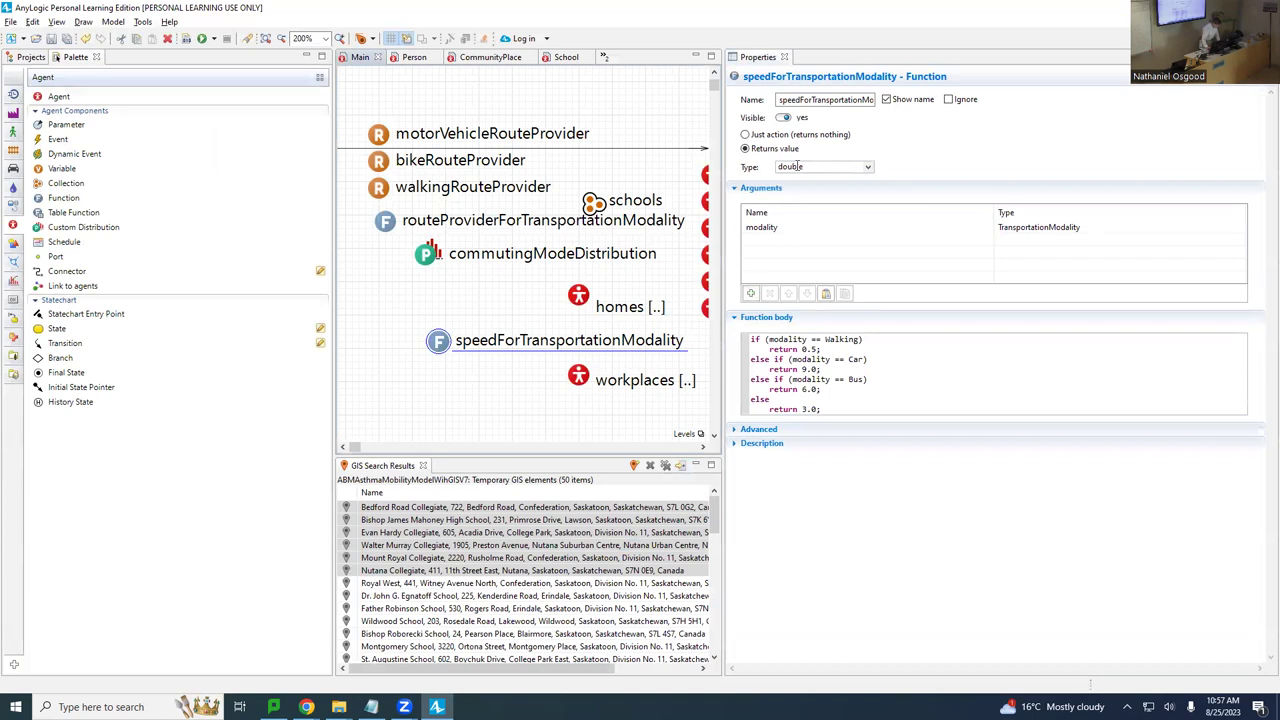
left_click(823, 166)
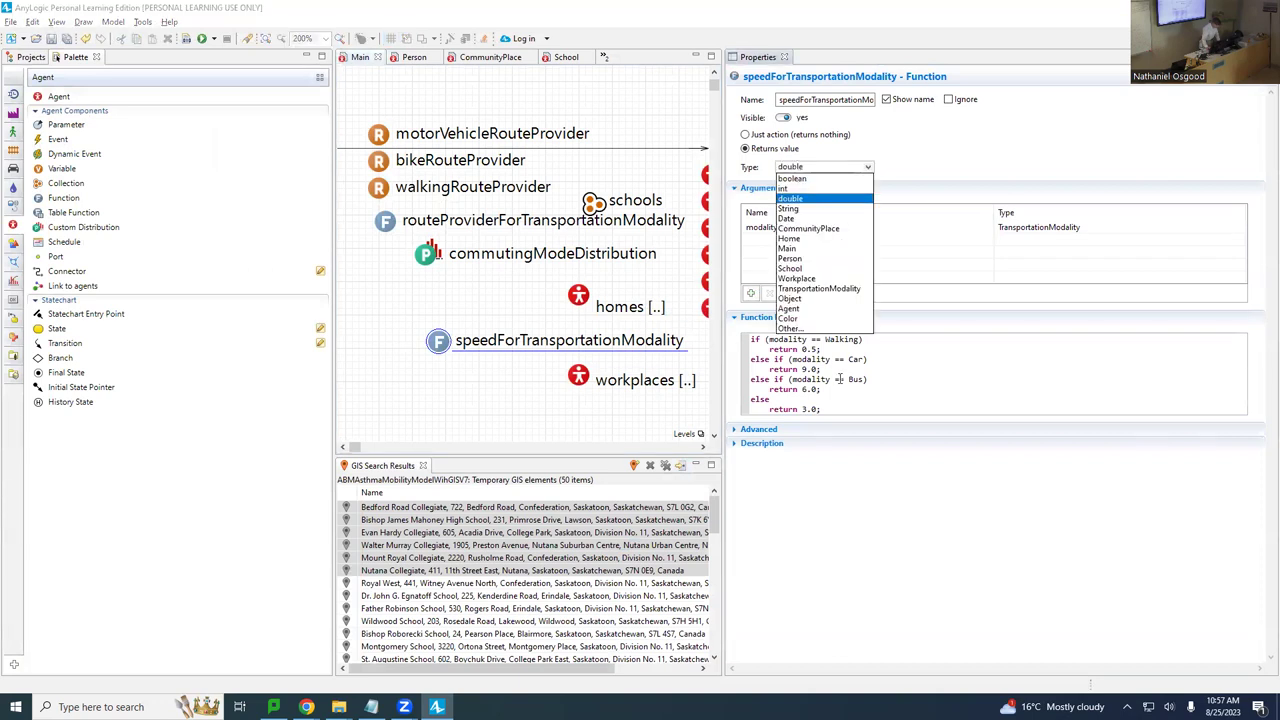
left_click(795, 328)
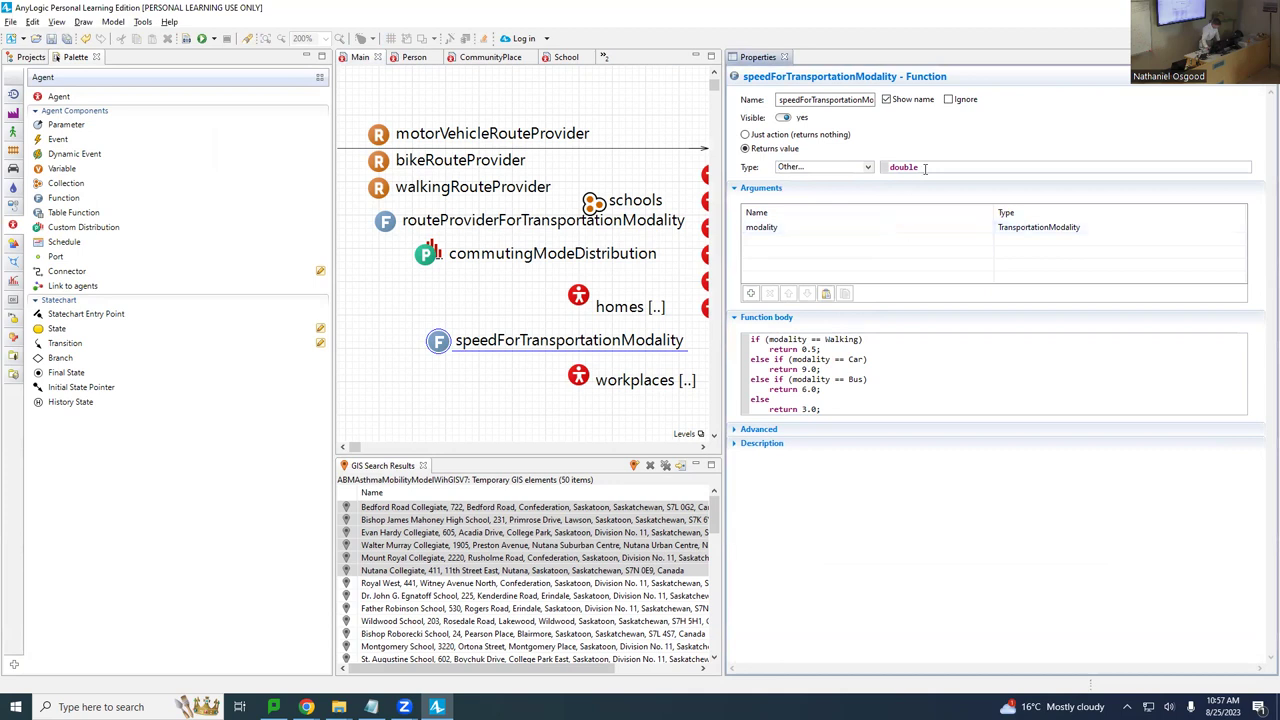
type("RouteProvi")
Browse the RouteProvider type completions, then clear the partial name from the Type field.
key("ctrl+space")
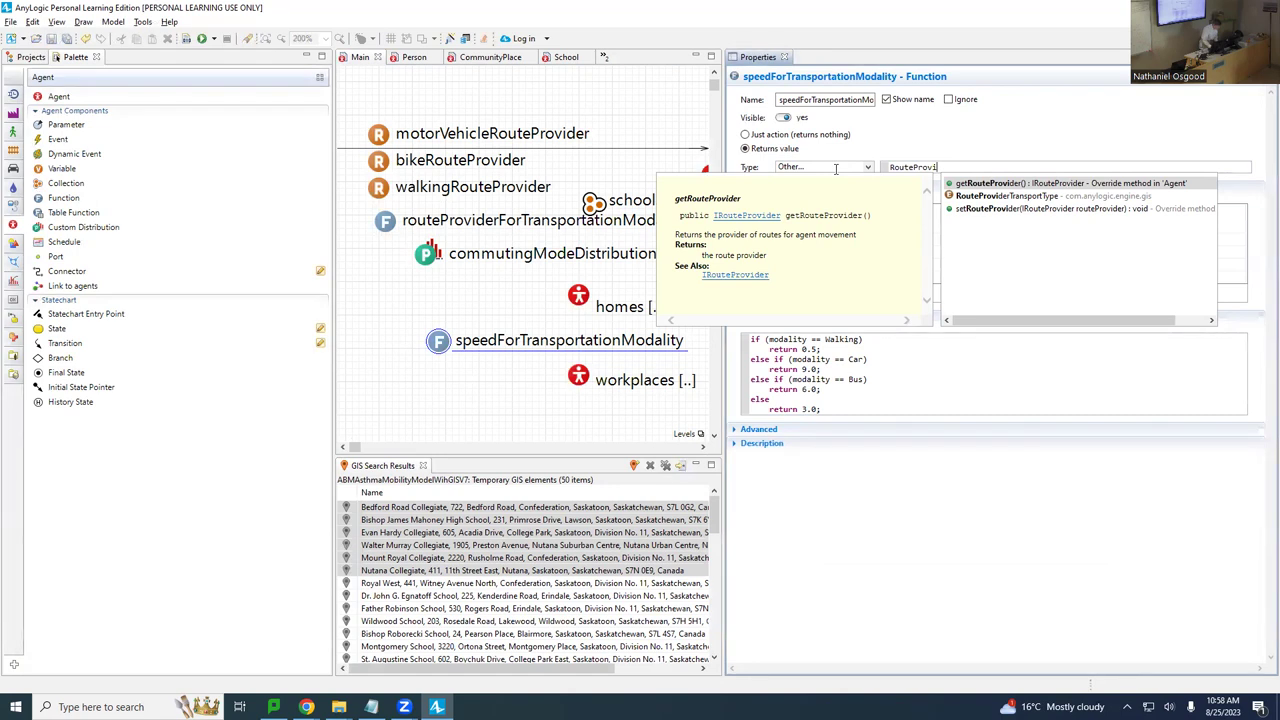
key("Down")
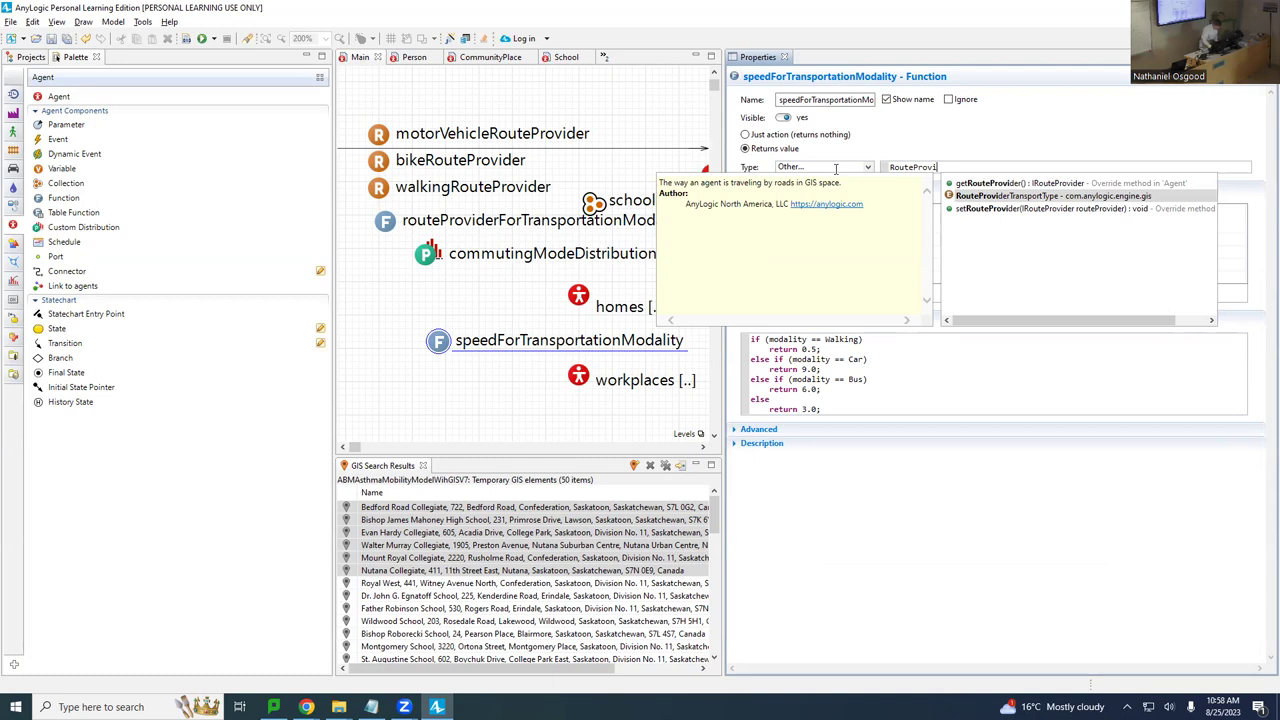
key("Escape")
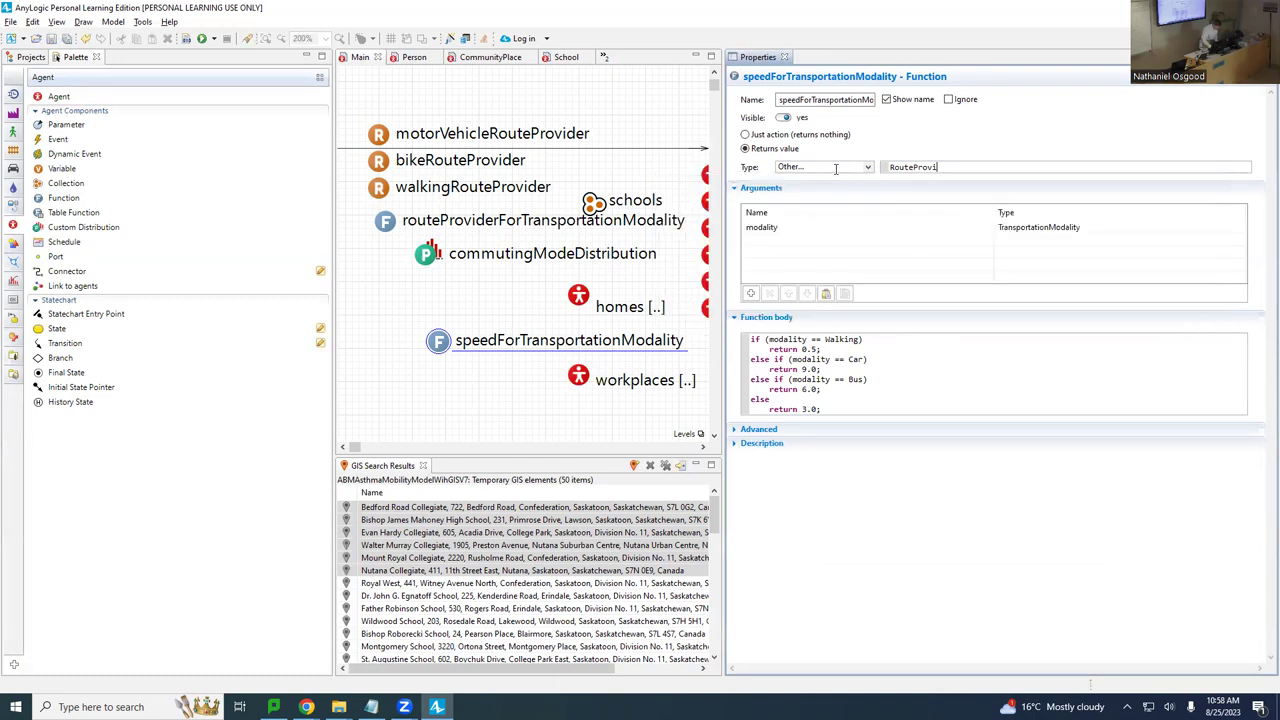
key("ctrl+BackSpace")
key("ctrl+a")
type("return super.getRouteProvider();")
key("ctrl+shift+Left")
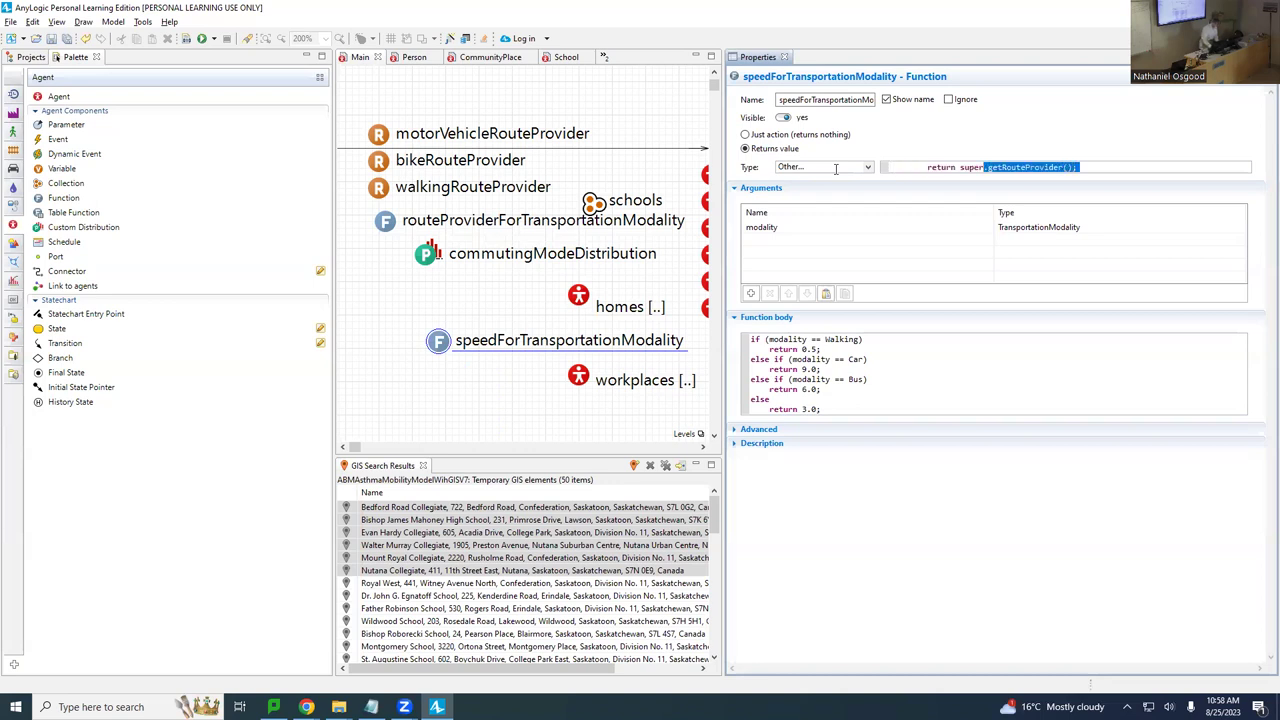
key("Down")
key("Up")
key("Up")
key("Up")
key("Up")
key("Up")
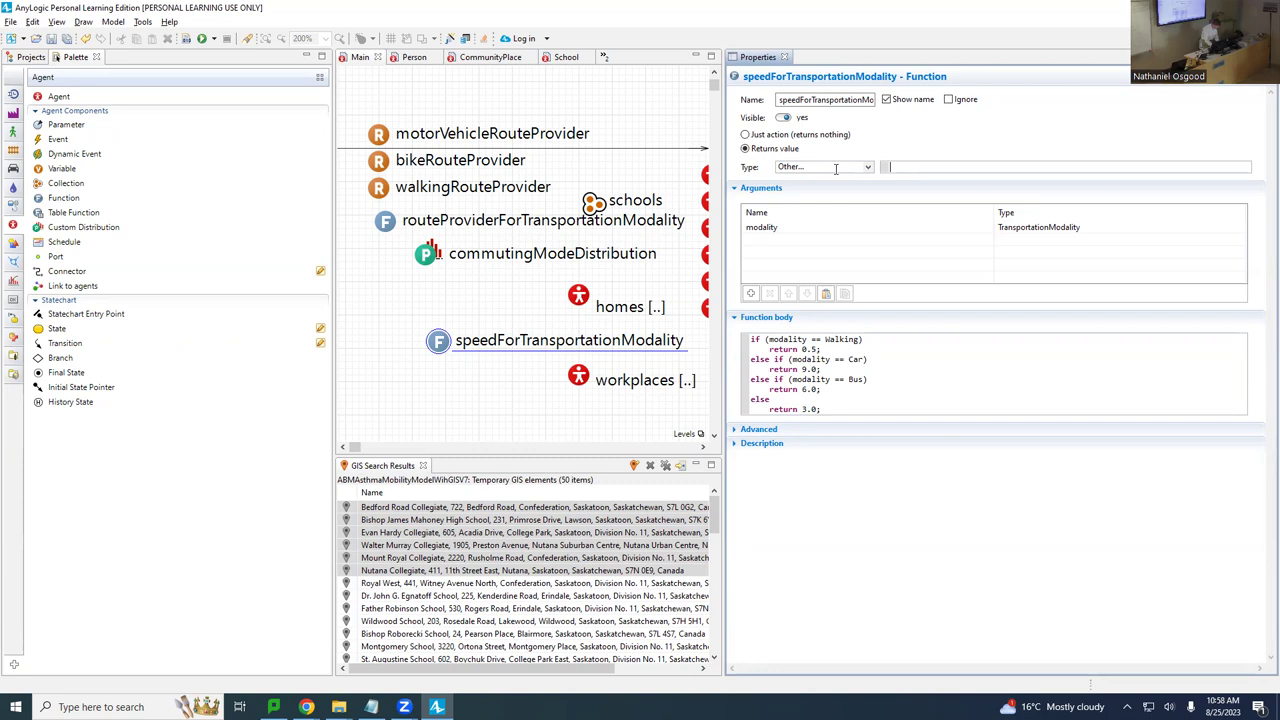
type("p")
Relaunch AnyLogic 8.8.4 Personal Learning Edition by searching 'any' in the Start menu.
key("alt+Tab")
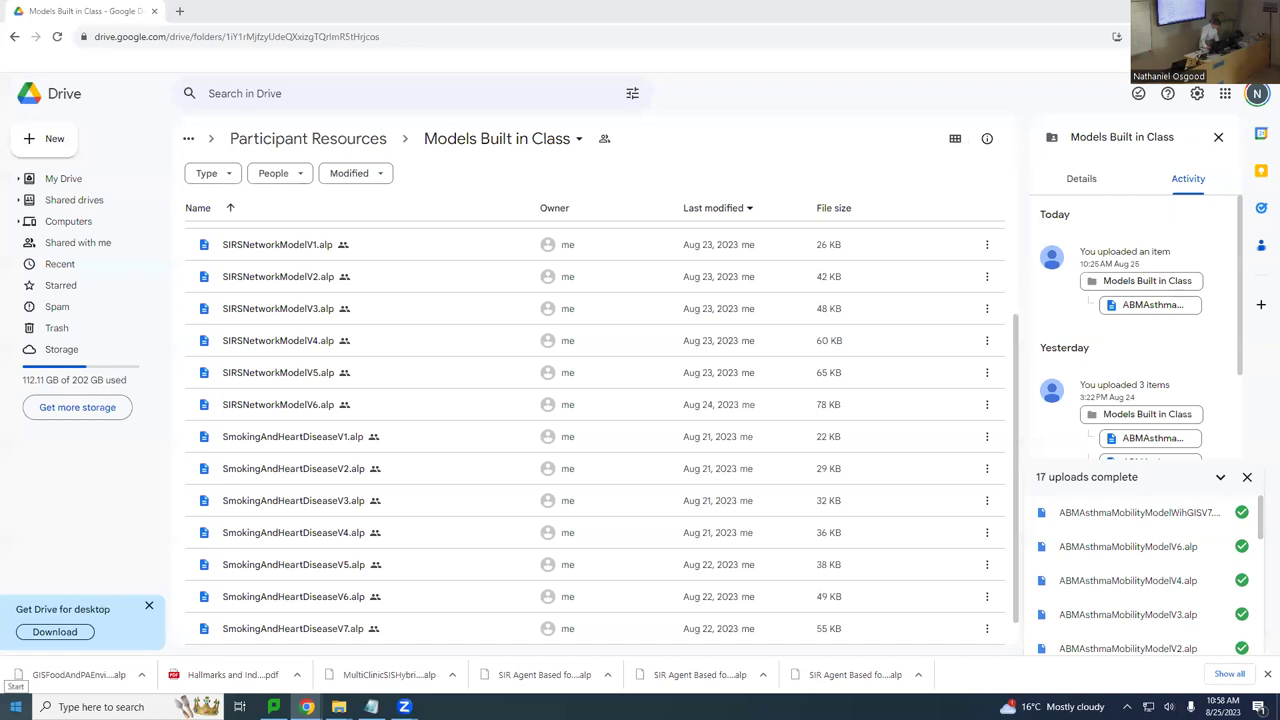
left_click(16, 706)
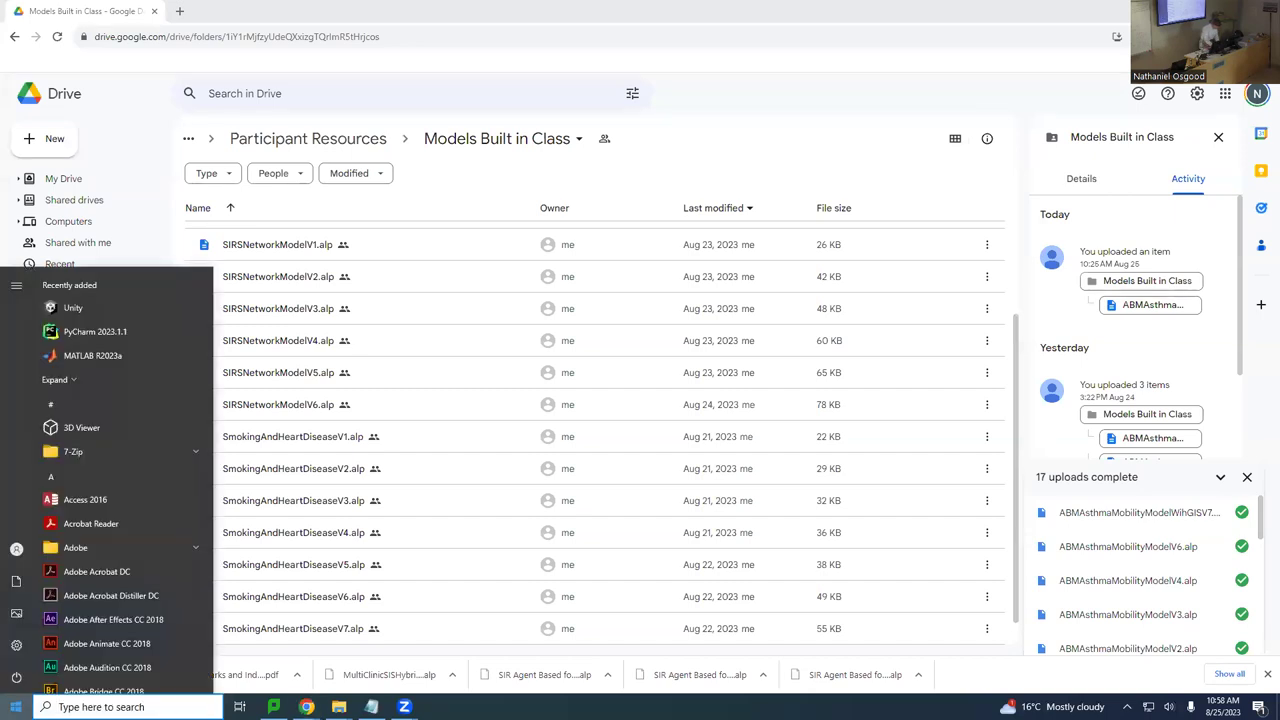
scroll(110, 620, "down", 5)
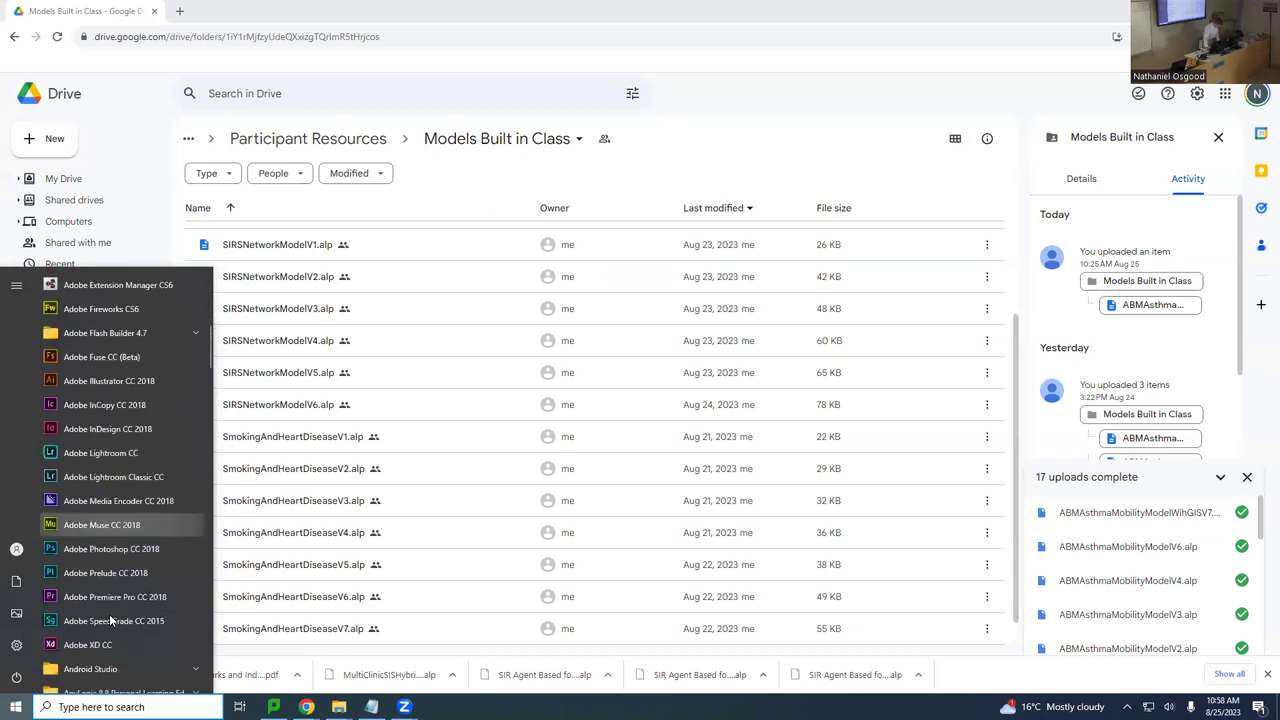
scroll(110, 620, "down", 3)
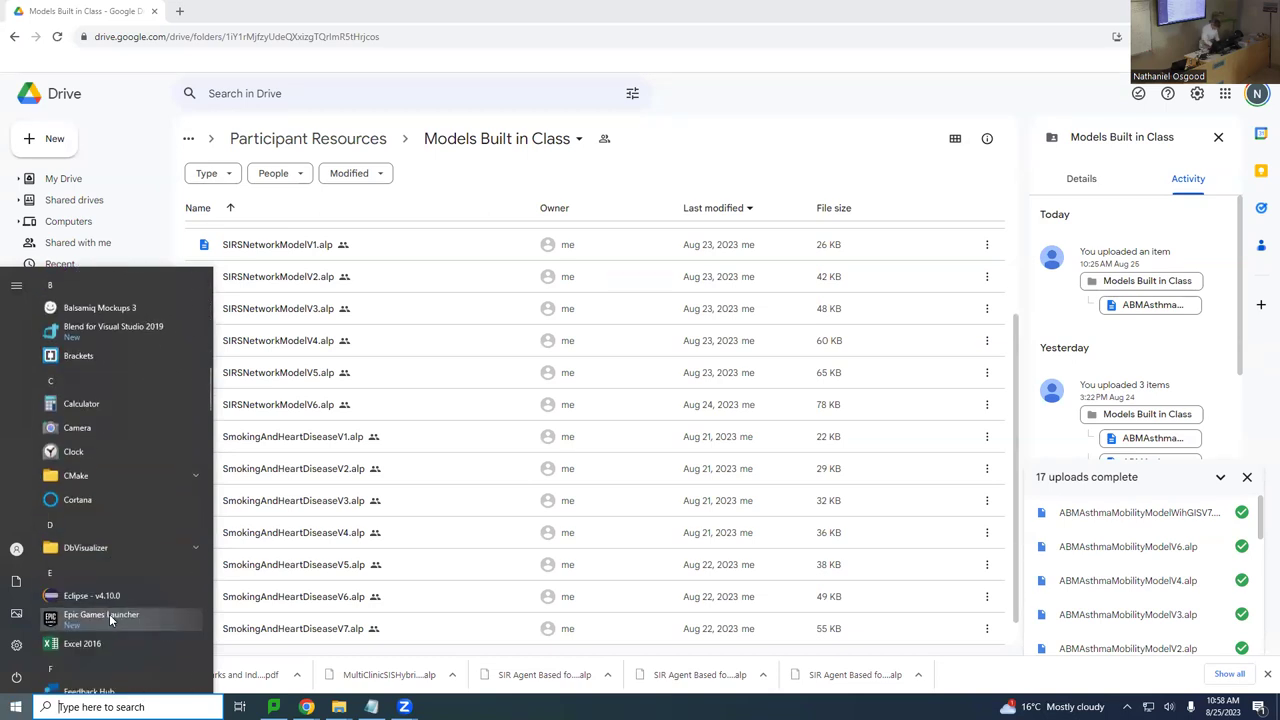
type("any")
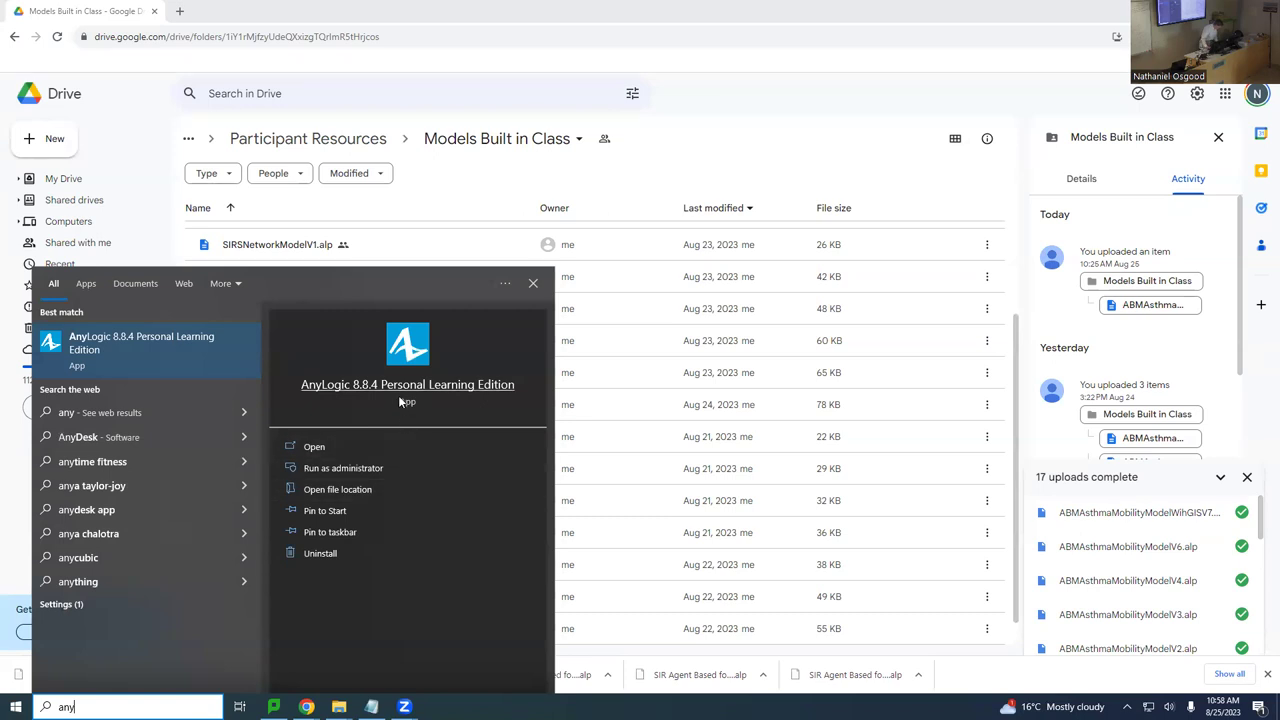
left_click(400, 385)
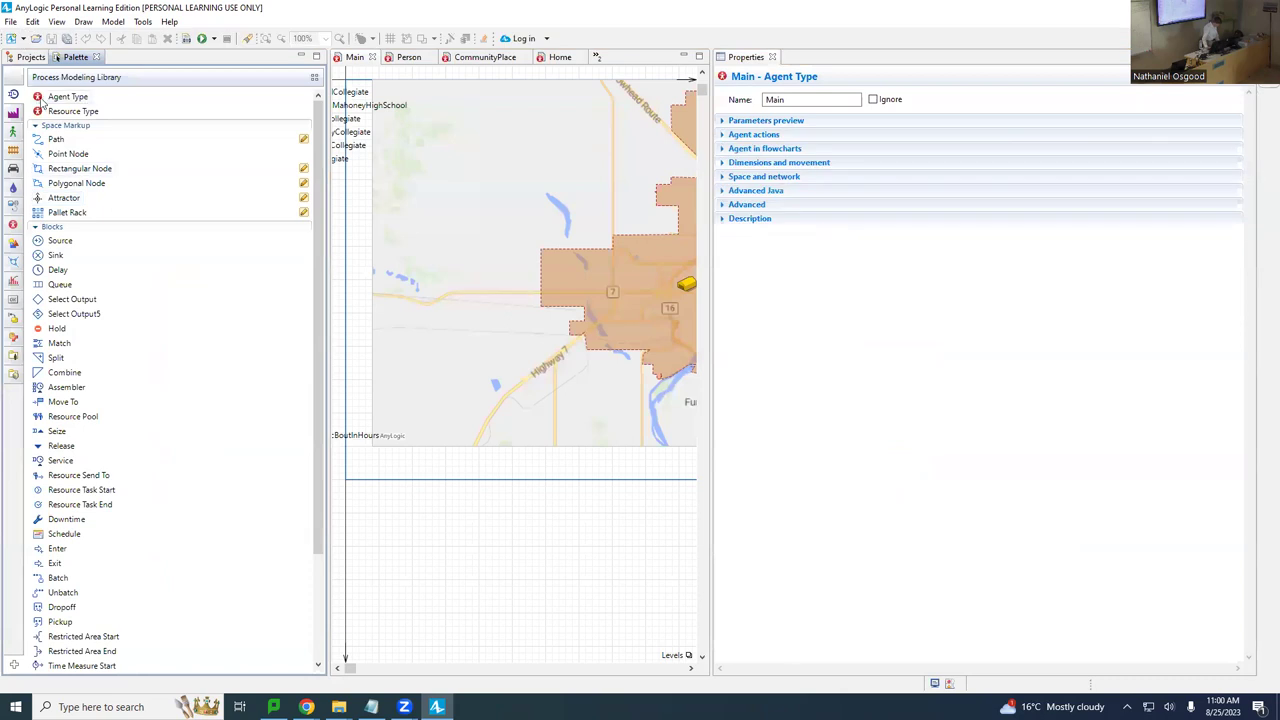
Expand Main's functions and set speedForTransportationModality's return type to double.
left_click(31, 57)
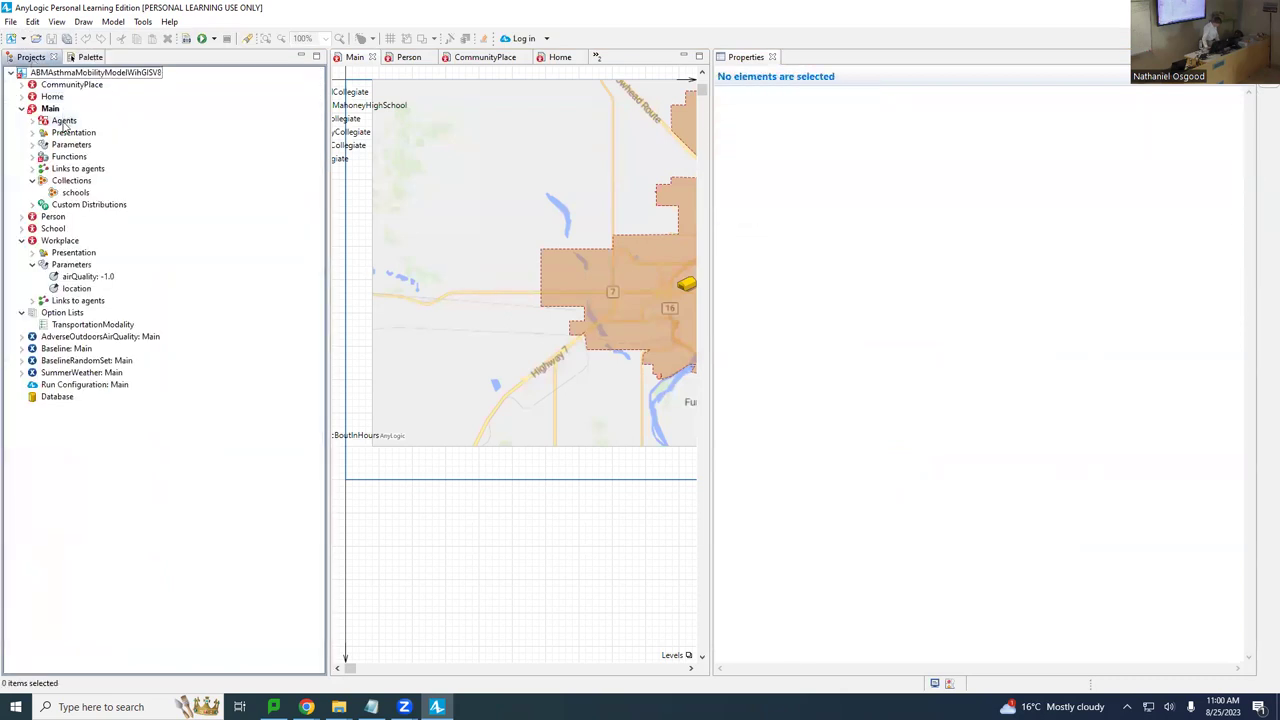
left_click(51, 109)
left_click(66, 157)
double_click(66, 157)
double_click(66, 157)
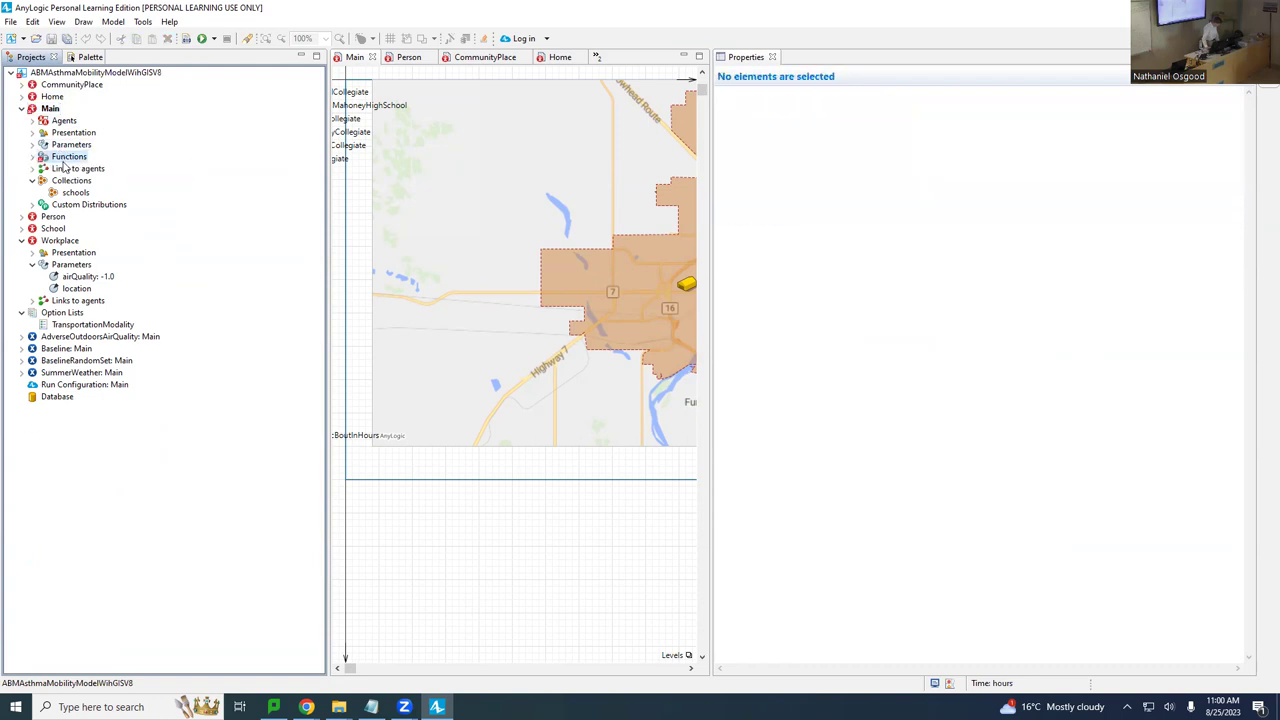
double_click(66, 157)
left_click(88, 181)
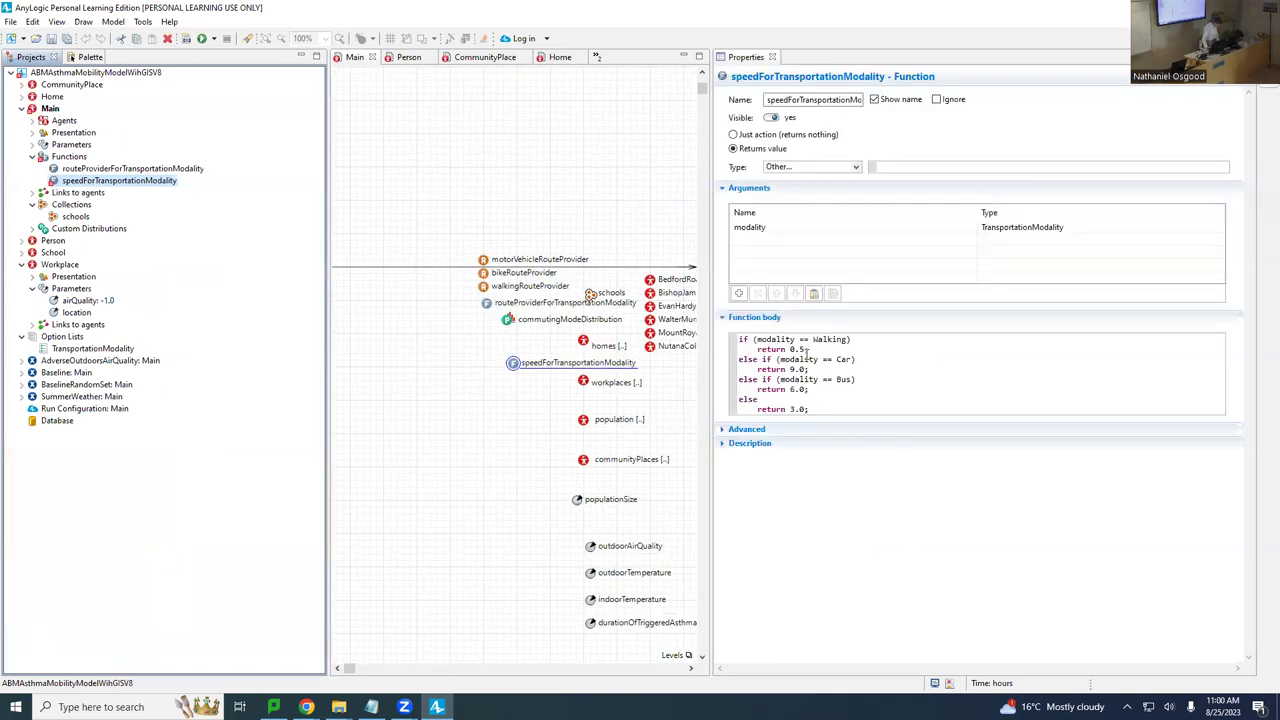
left_click(845, 370)
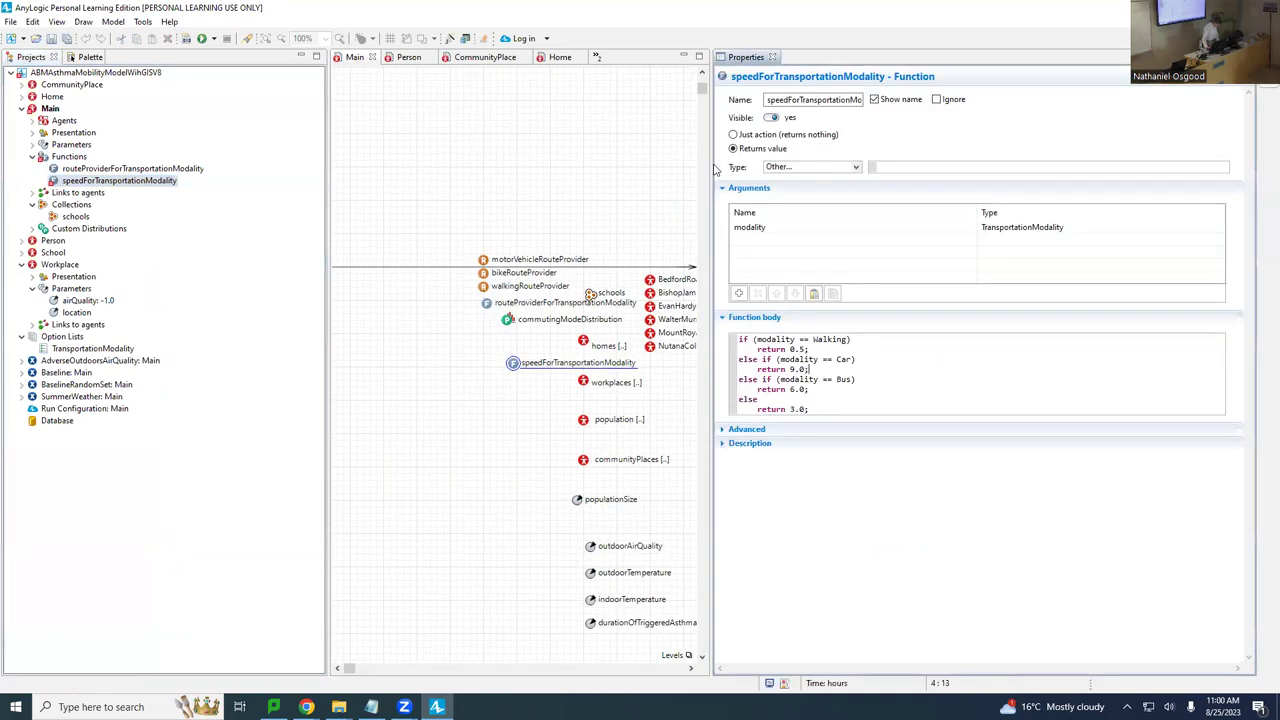
left_click(857, 167)
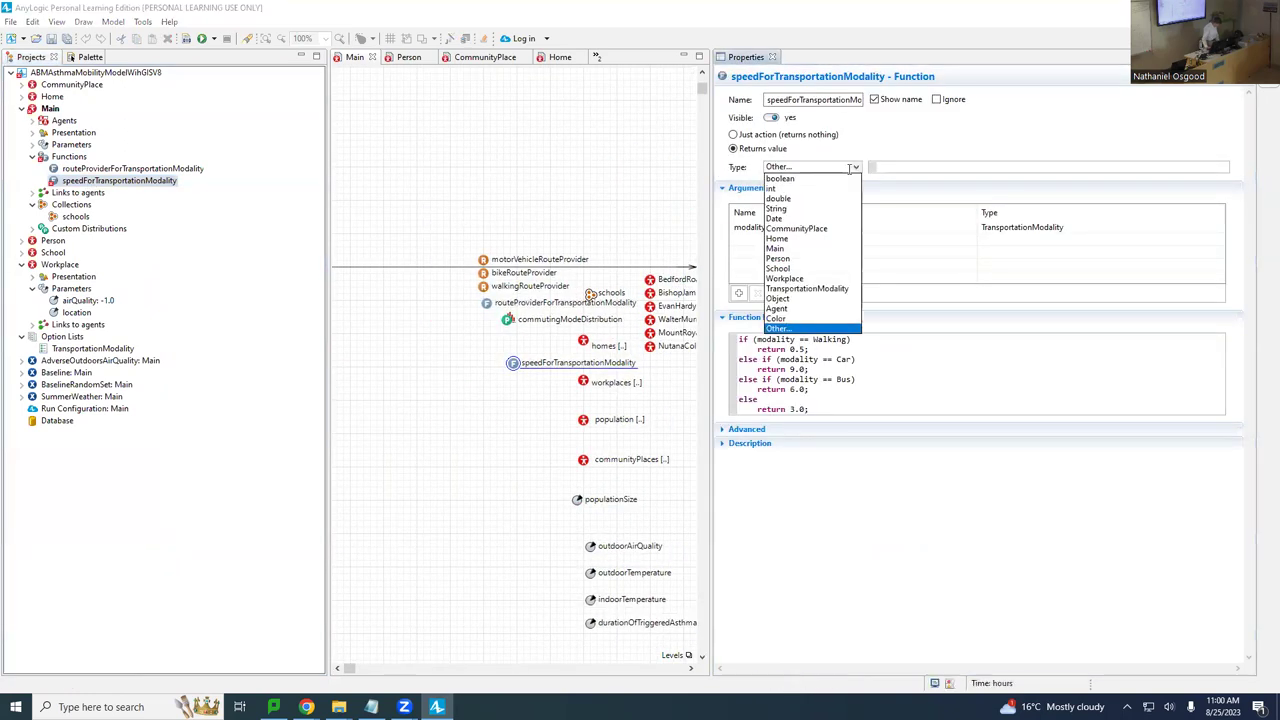
left_click(800, 200)
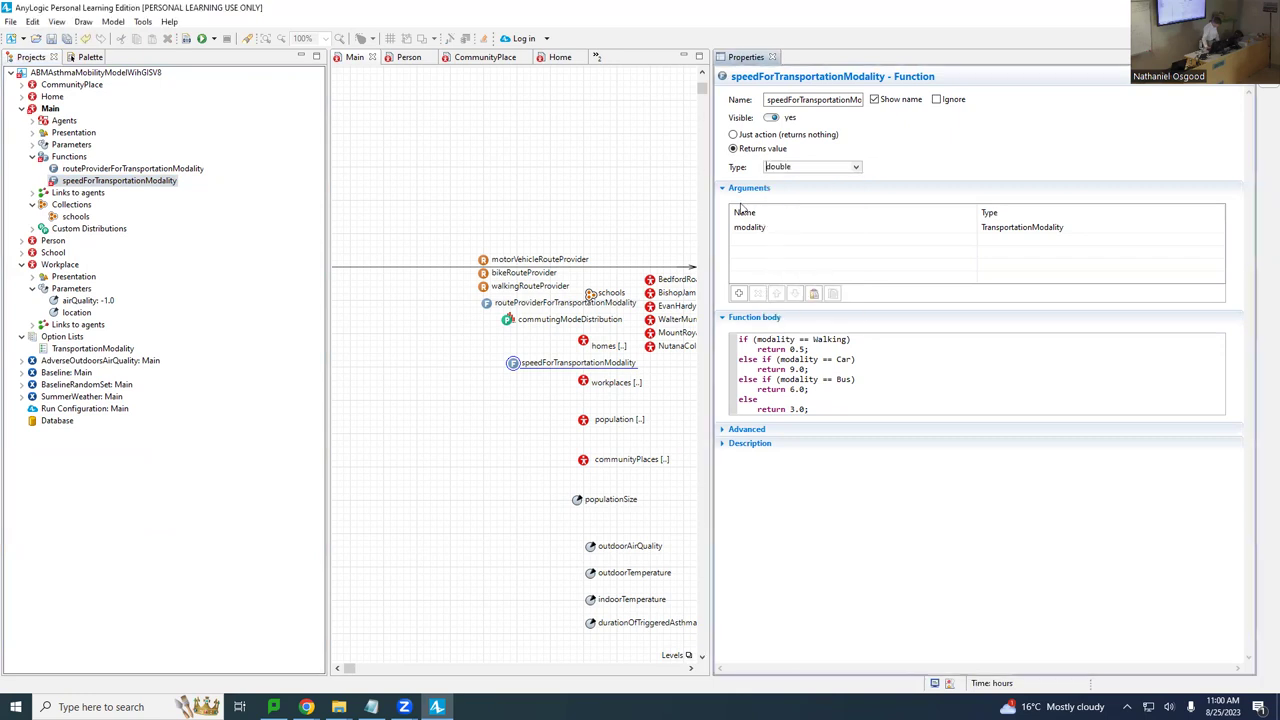
Change routeProviderForTransportationModality's return type from Route to IRouteProvider and save.
left_click(90, 168)
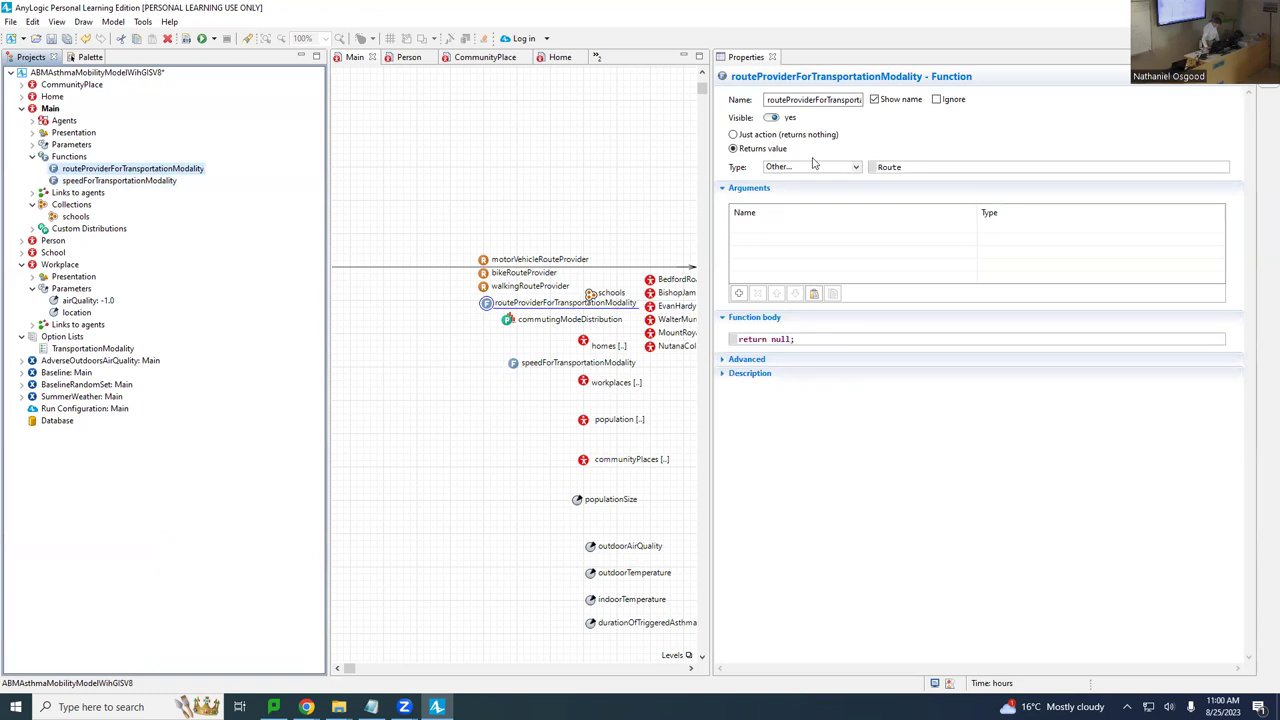
left_click(918, 167)
double_click(918, 167)
type("IRouteP")
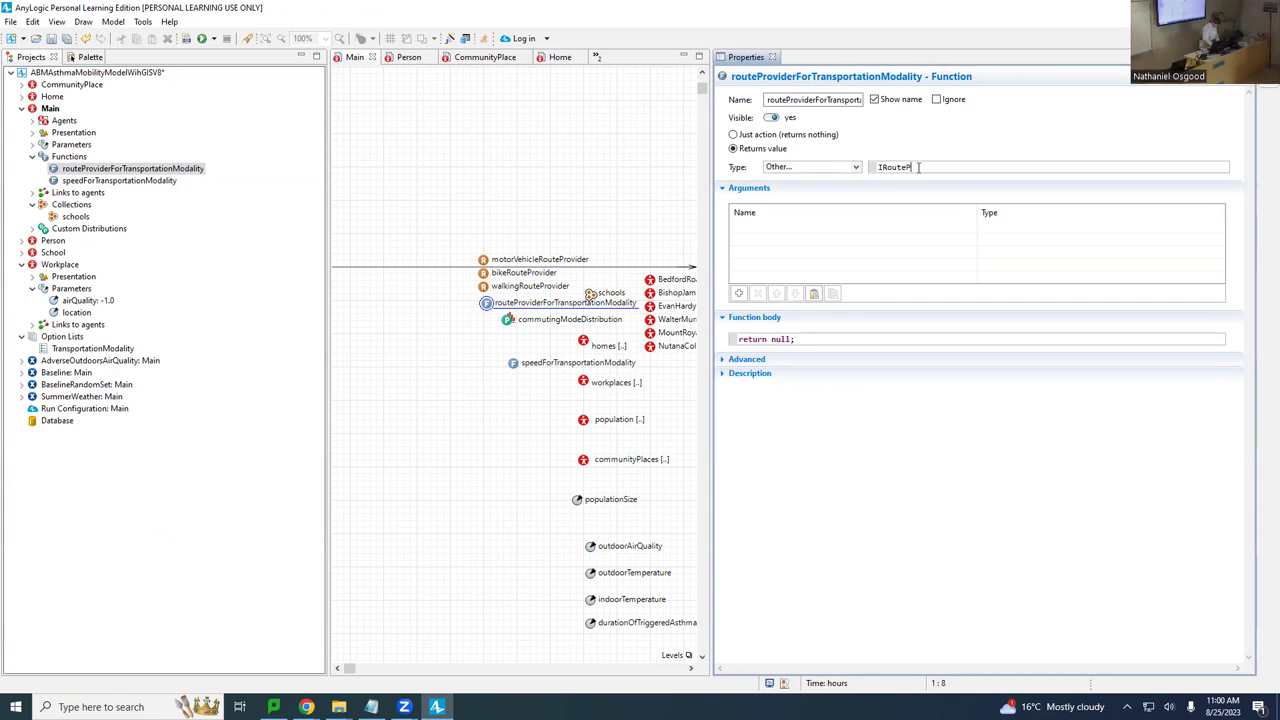
type("rovider")
key("ctrl+s")
Add a 'modality' argument of type TransportationModality to routeProviderForTransportationModality.
left_click(867, 241)
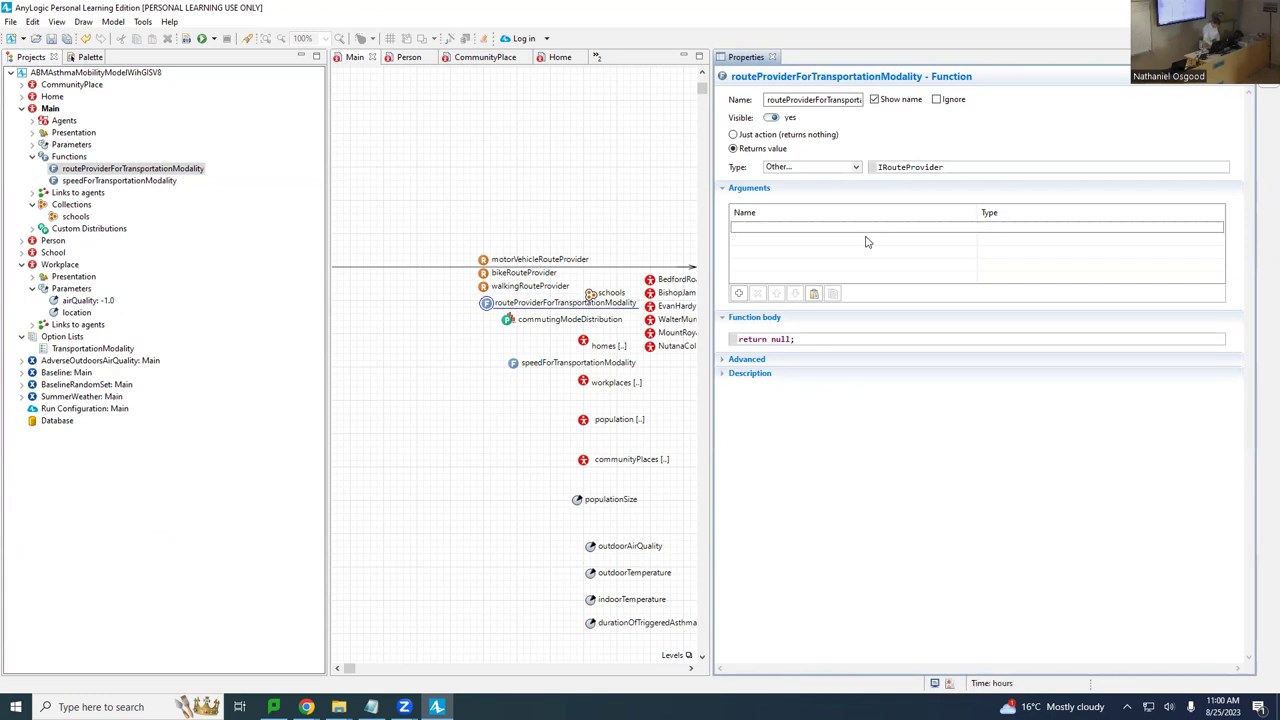
left_click(858, 236)
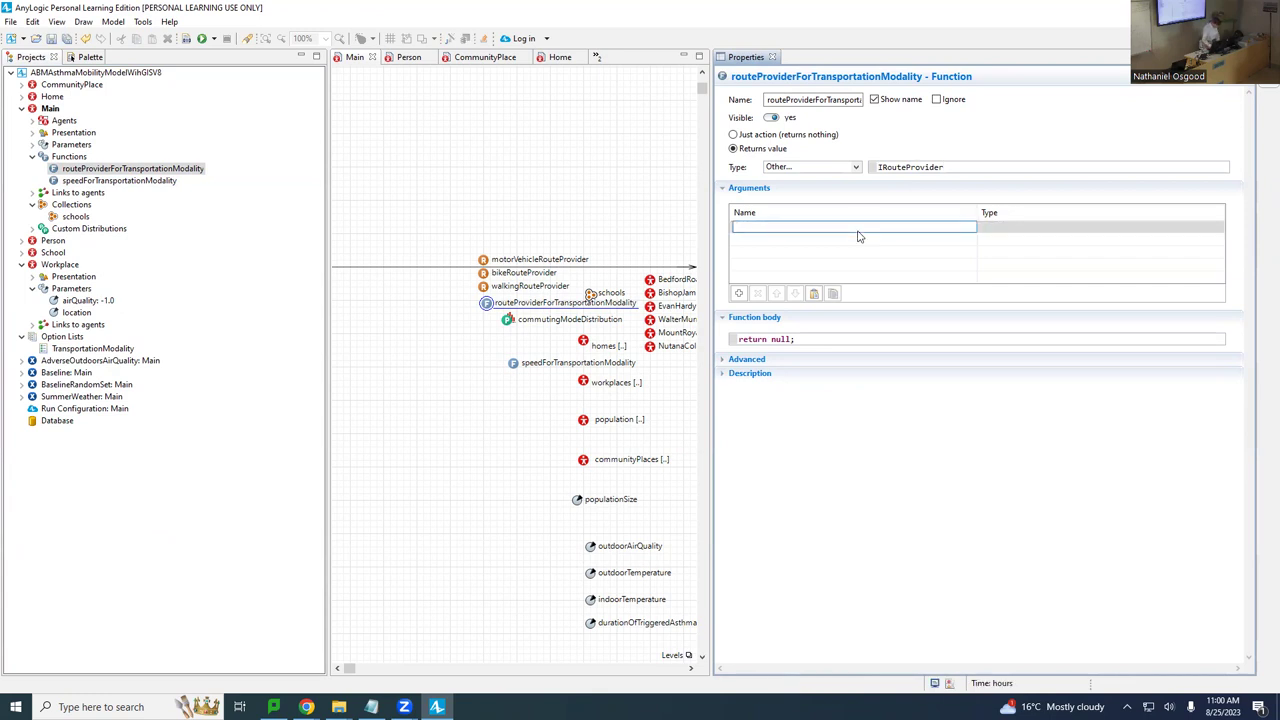
type("modality")
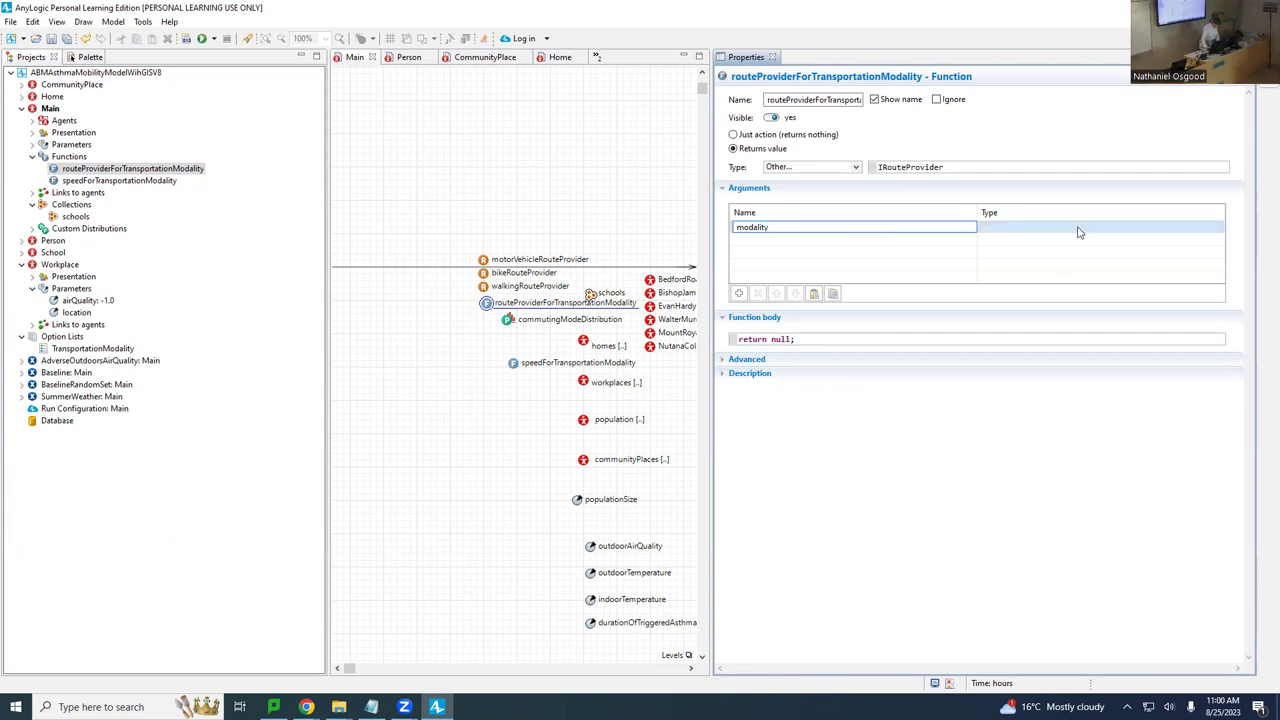
left_click(1079, 232)
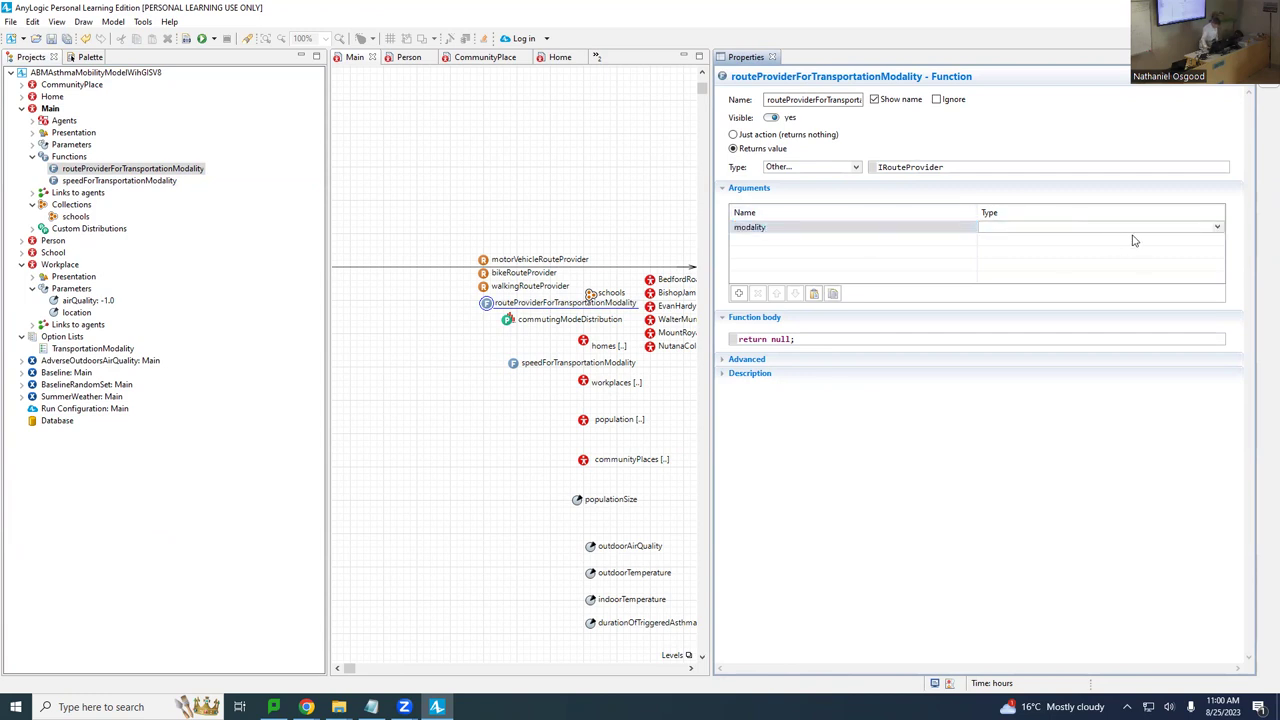
left_click(1217, 227)
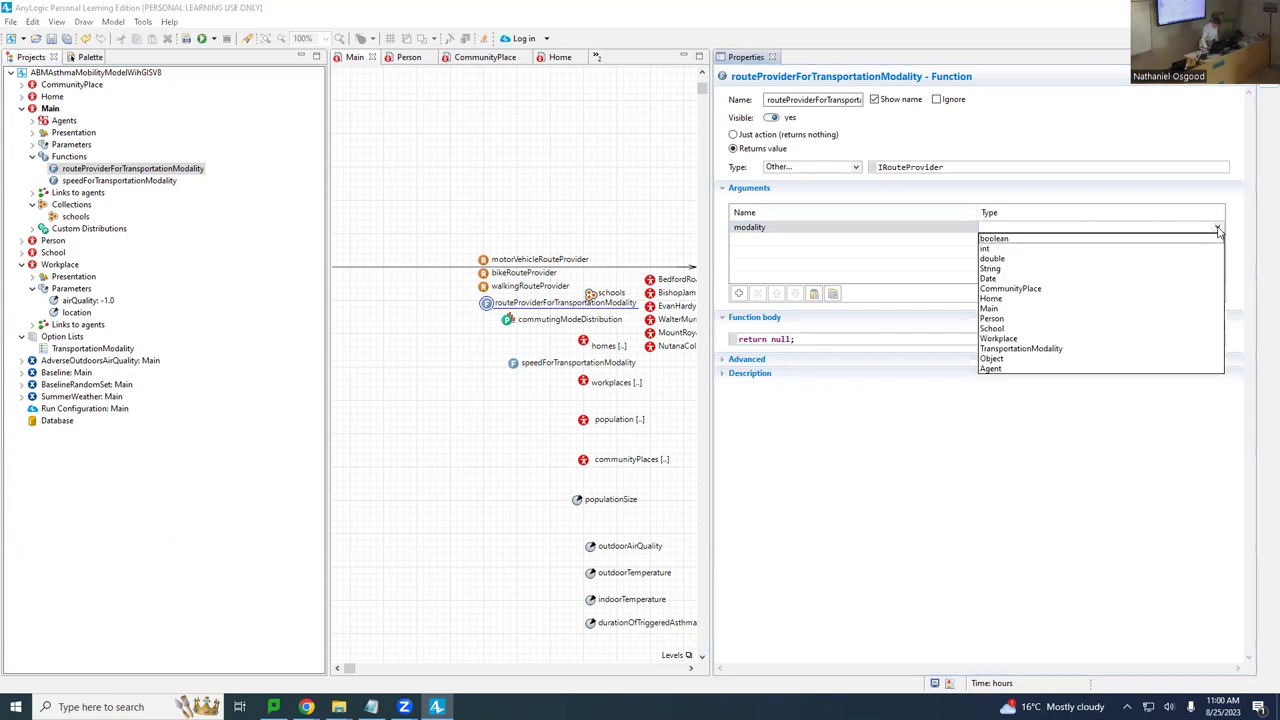
left_click(1022, 349)
Insert blank lines above return null, then select speedForTransportationModality's whole body.
left_click(828, 339)
key("Return")
key("Return")
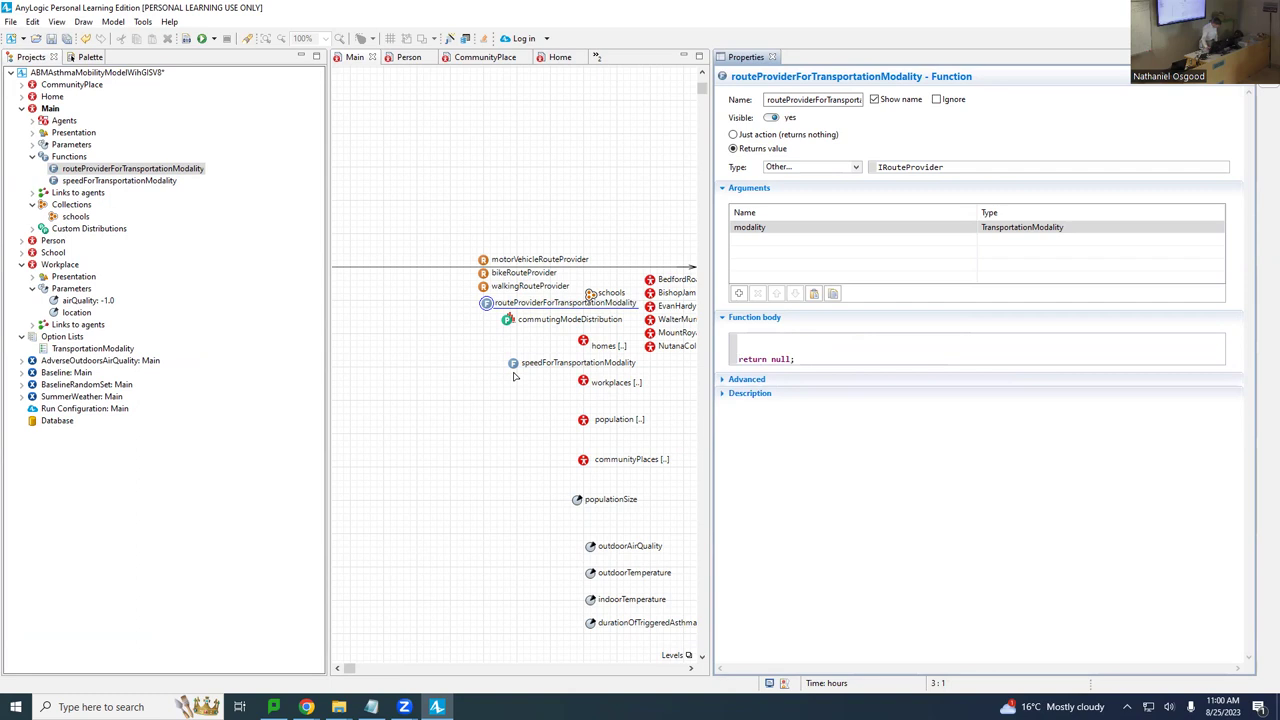
left_click(518, 363)
left_click(801, 349)
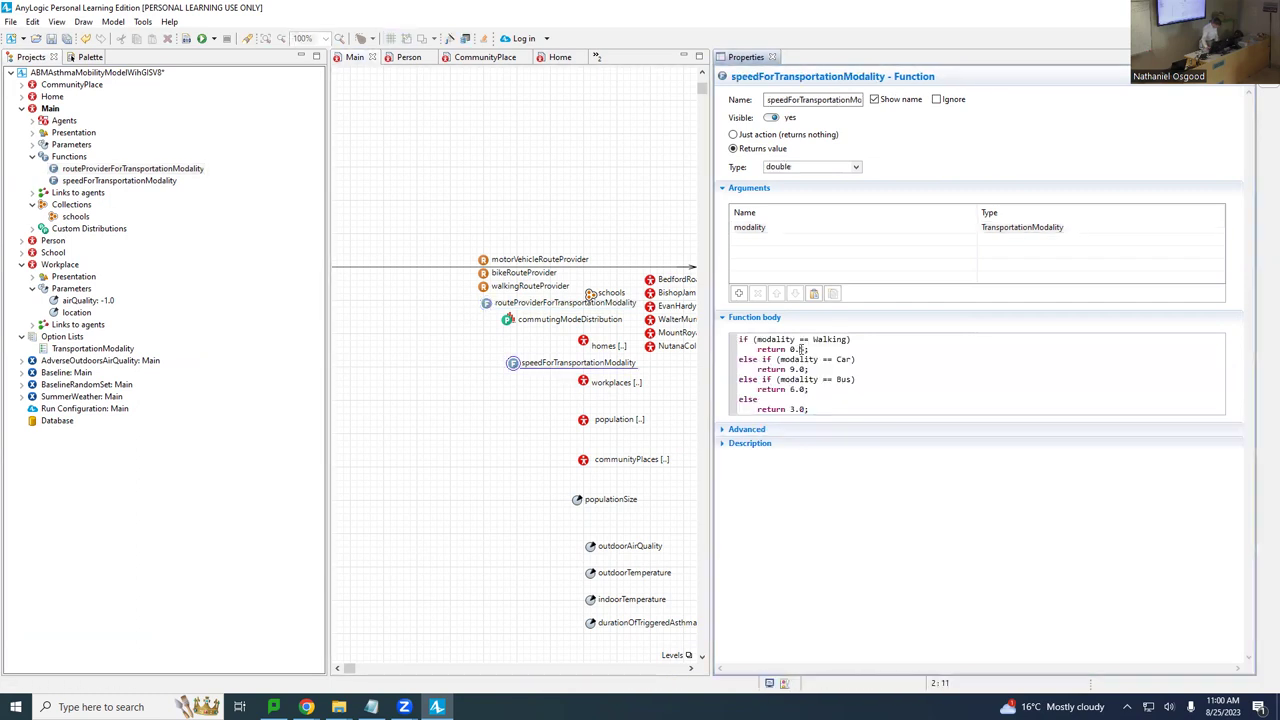
key("ctrl+a")
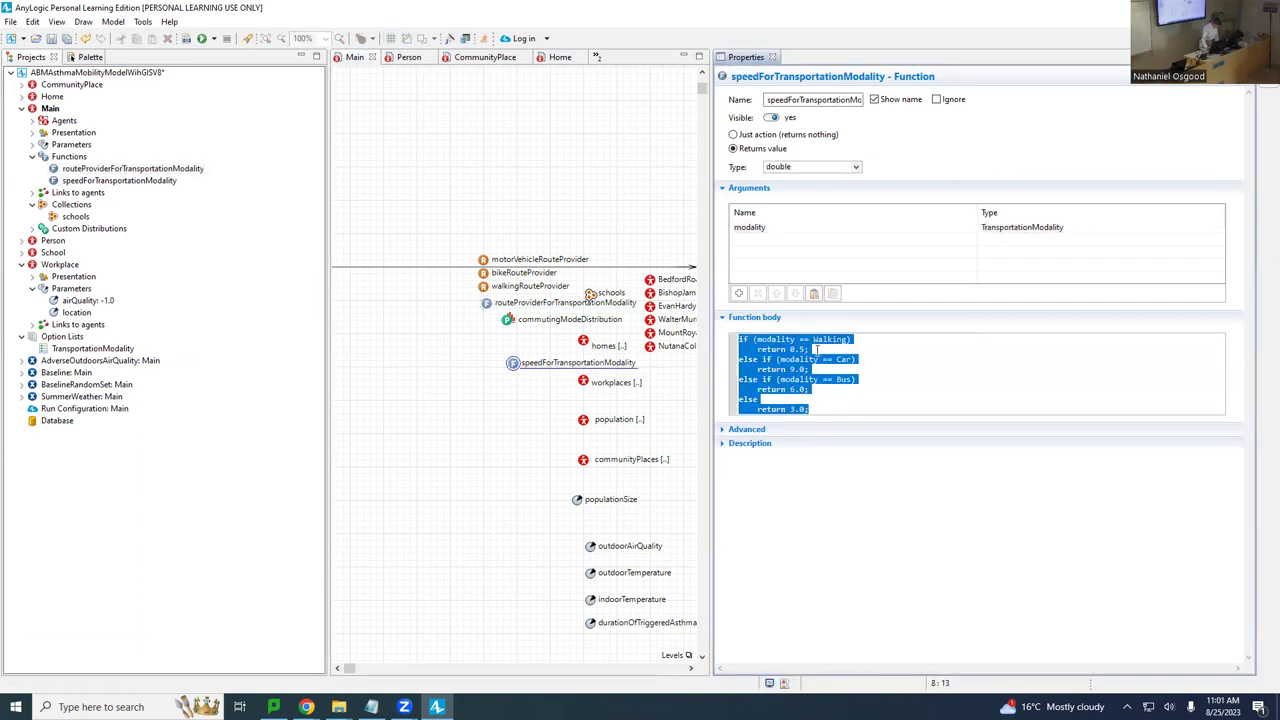
Paste the if/else block into routeProviderForTransportationModality's body, deleting the old return null line.
left_click(488, 305)
left_click(791, 349)
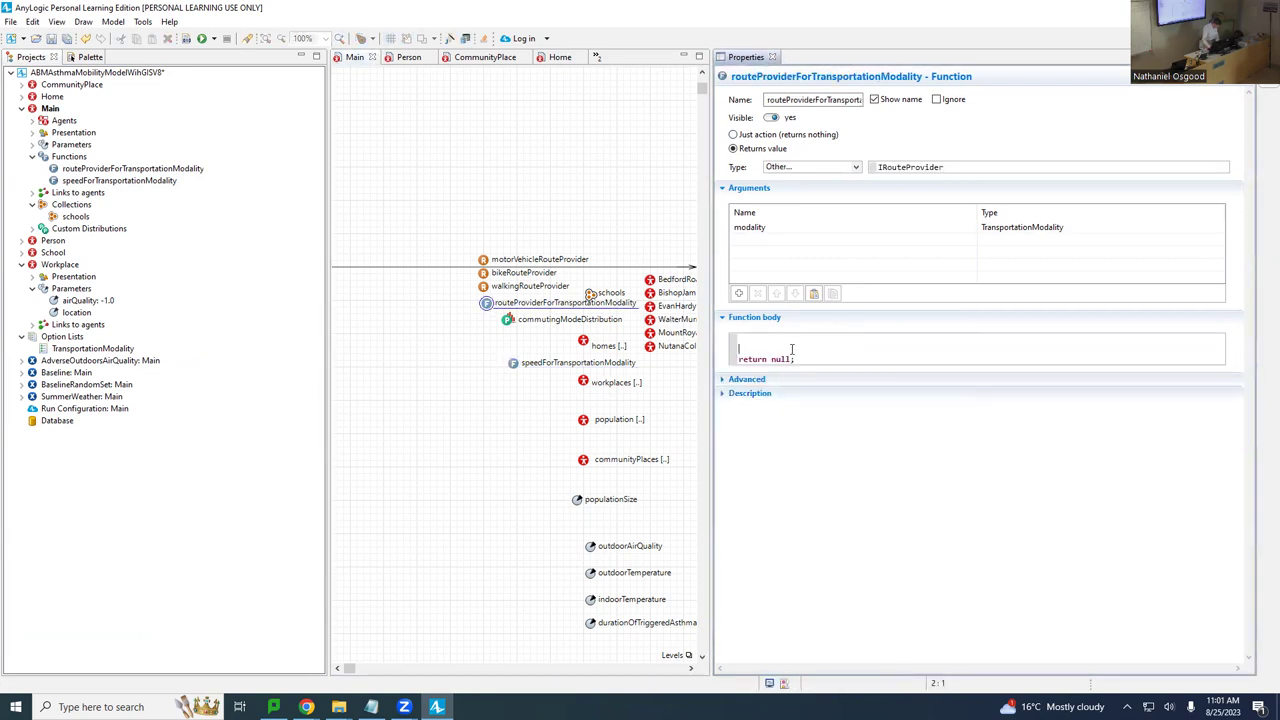
type("if (modality == Walking) \treturn 4.5; else if (modality == Car) \treturn 9.0; else if (modality == Bus) \treturn 6.0; else \treturn 3.0;")
key("shift+End")
key("BackSpace")
key("BackSpace")
key("Up")
key("Up")
key("shift+Left")
key("shift+Left")
key("shift+Left")
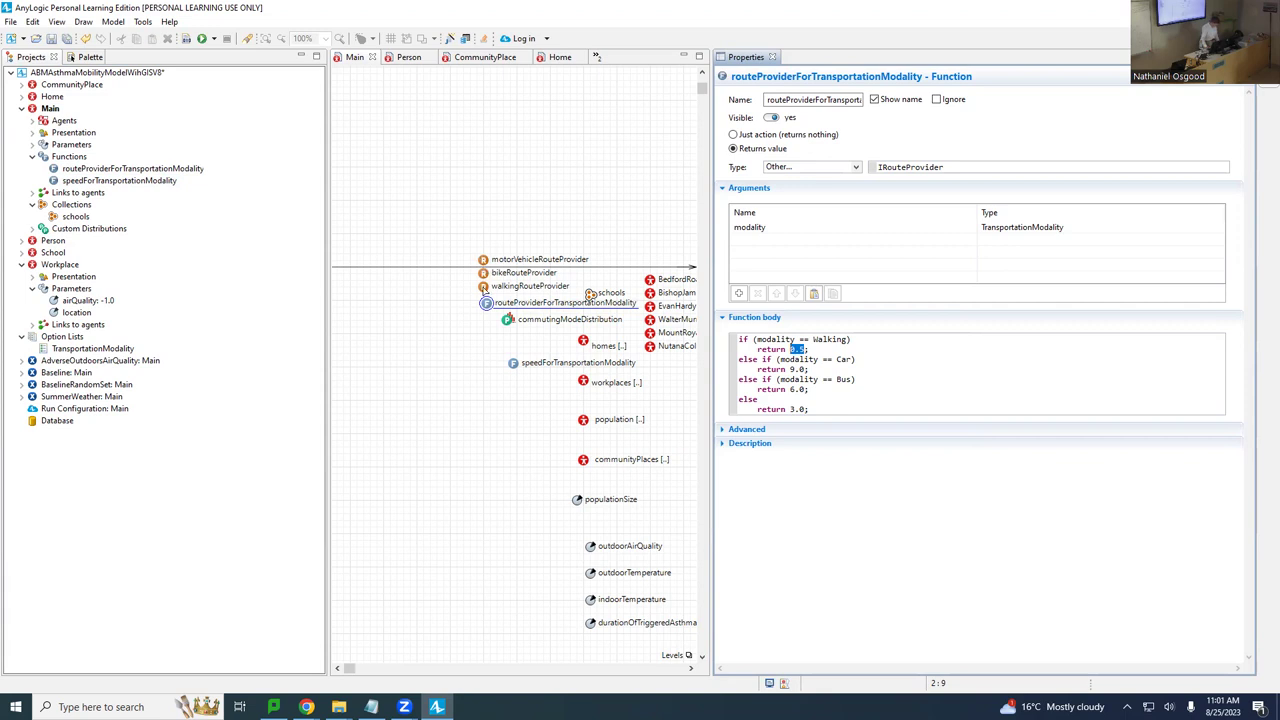
Zoom the diagram to 200% and replace the Walking return value 0.5 with walkingRouteProvider.
left_click(424, 272)
left_click(325, 39)
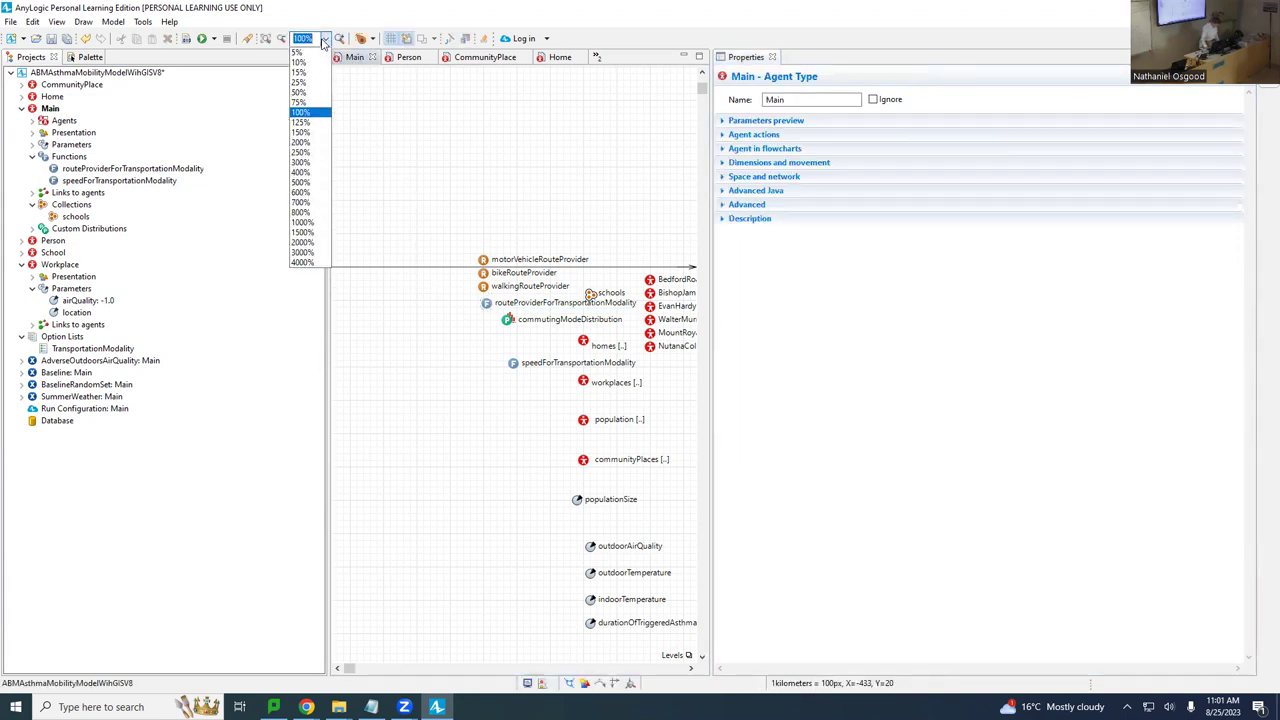
left_click(301, 142)
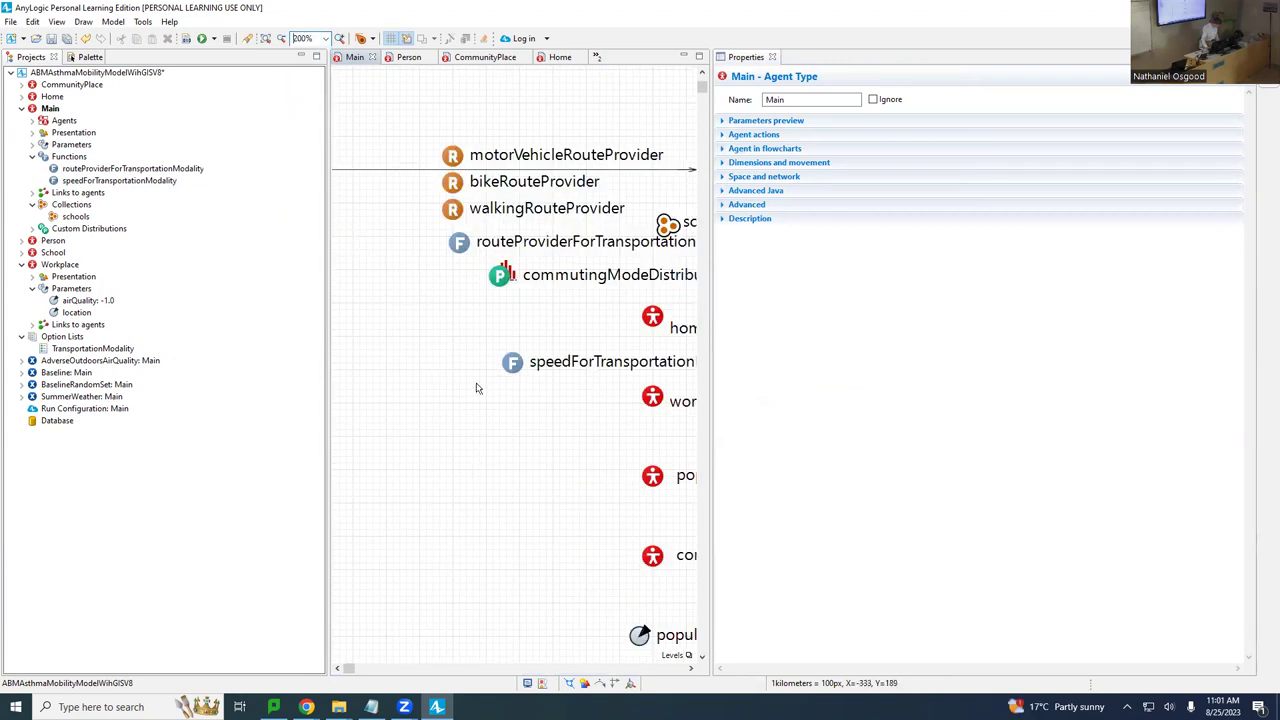
left_click(472, 246)
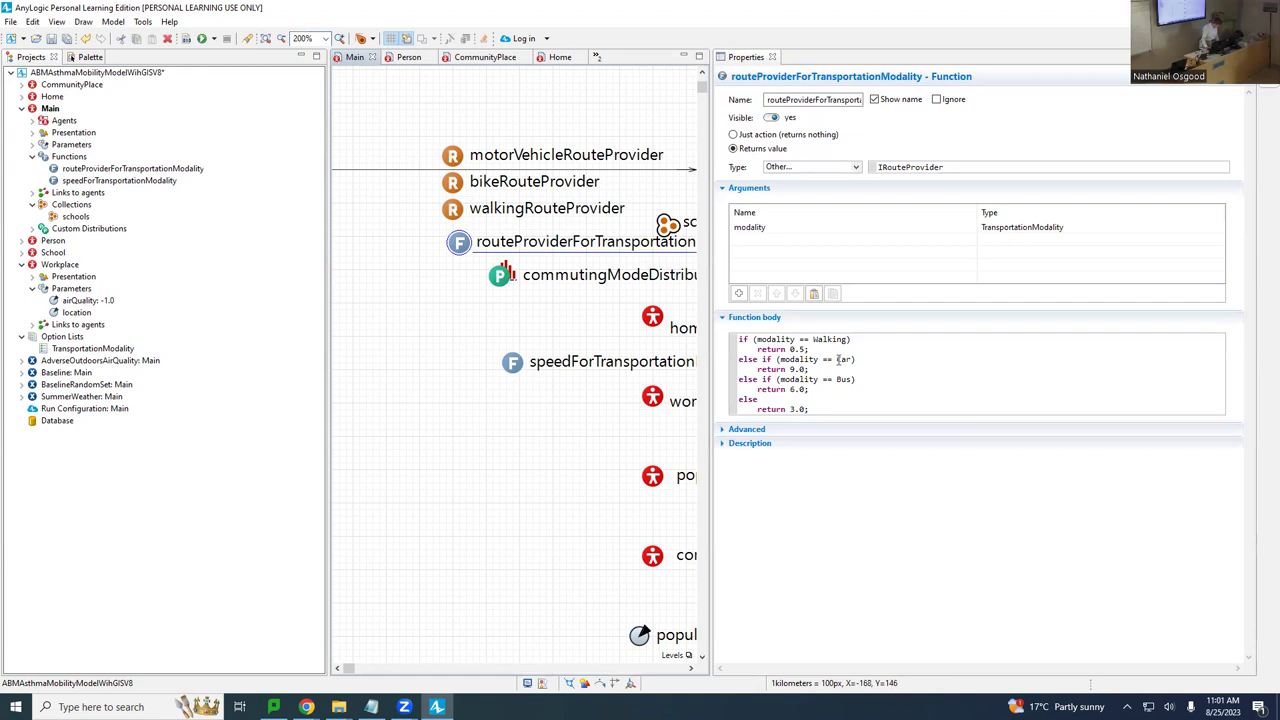
left_click(833, 351)
key("shift+Left")
key("shift+Left")
key("shift+Left")
key("shift+Left")
type("walki")
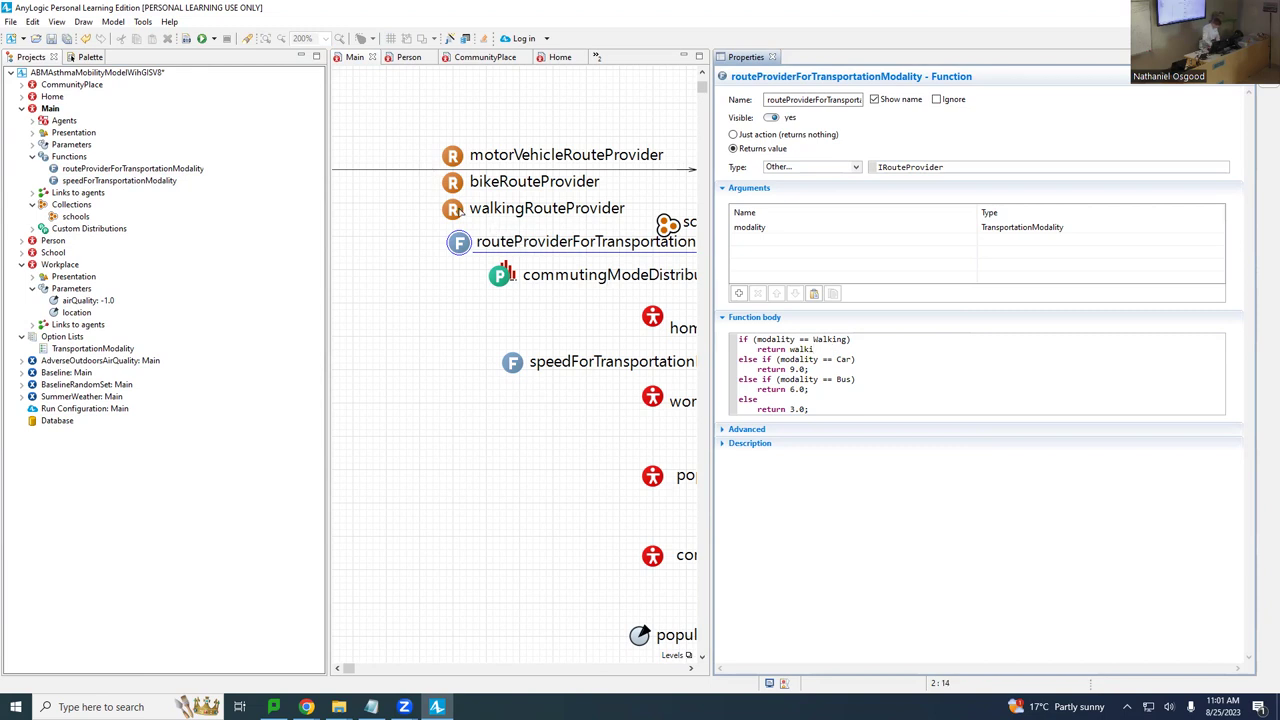
type("ngRouteProvider;")
key("shift+Home")
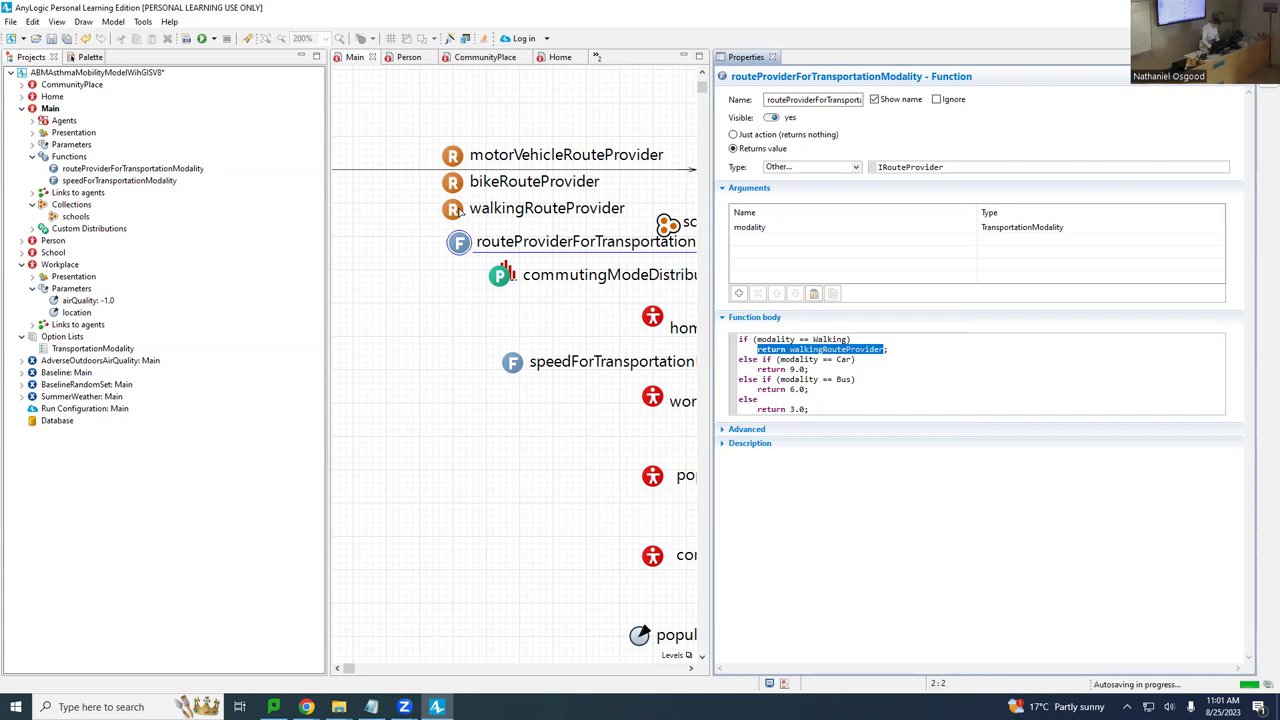
Replace the Car return value 9.0 with motorVehicleRouteProvider.
key("Down")
key("Down")
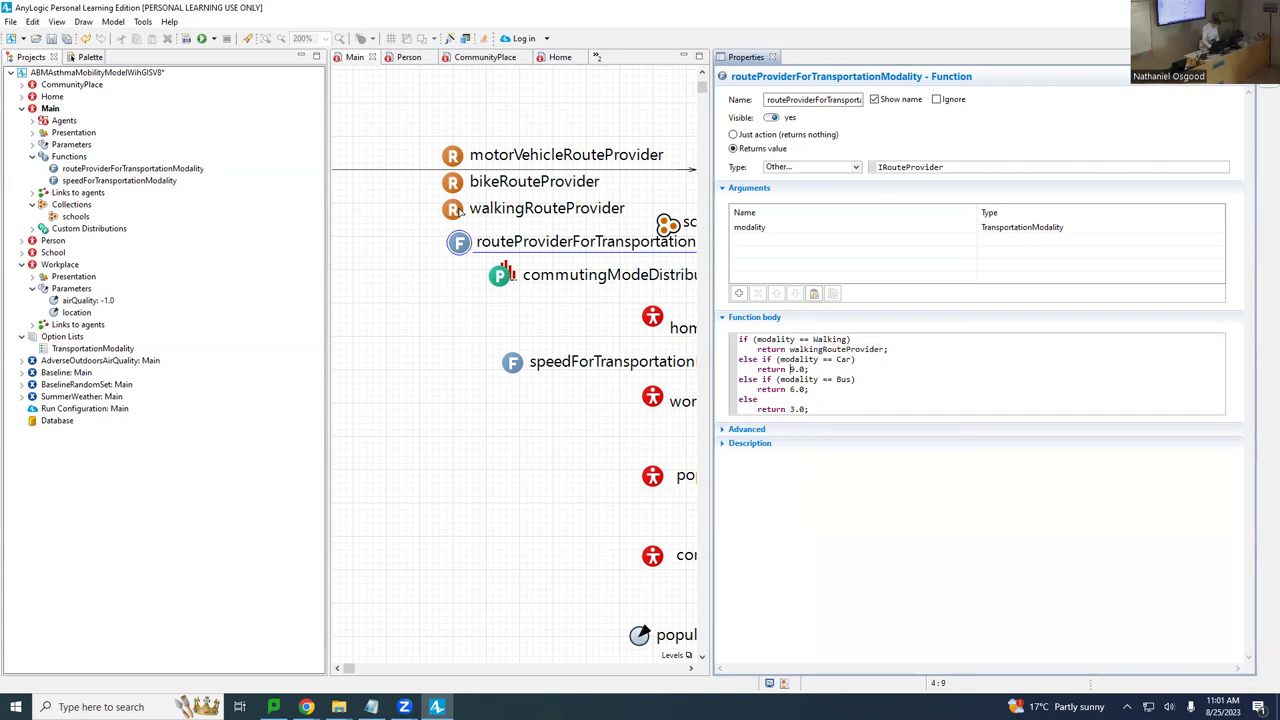
key("shift+Right")
key("shift+Right")
key("shift+Right")
key("BackSpace")
type("mot")
key("ctrl+space")
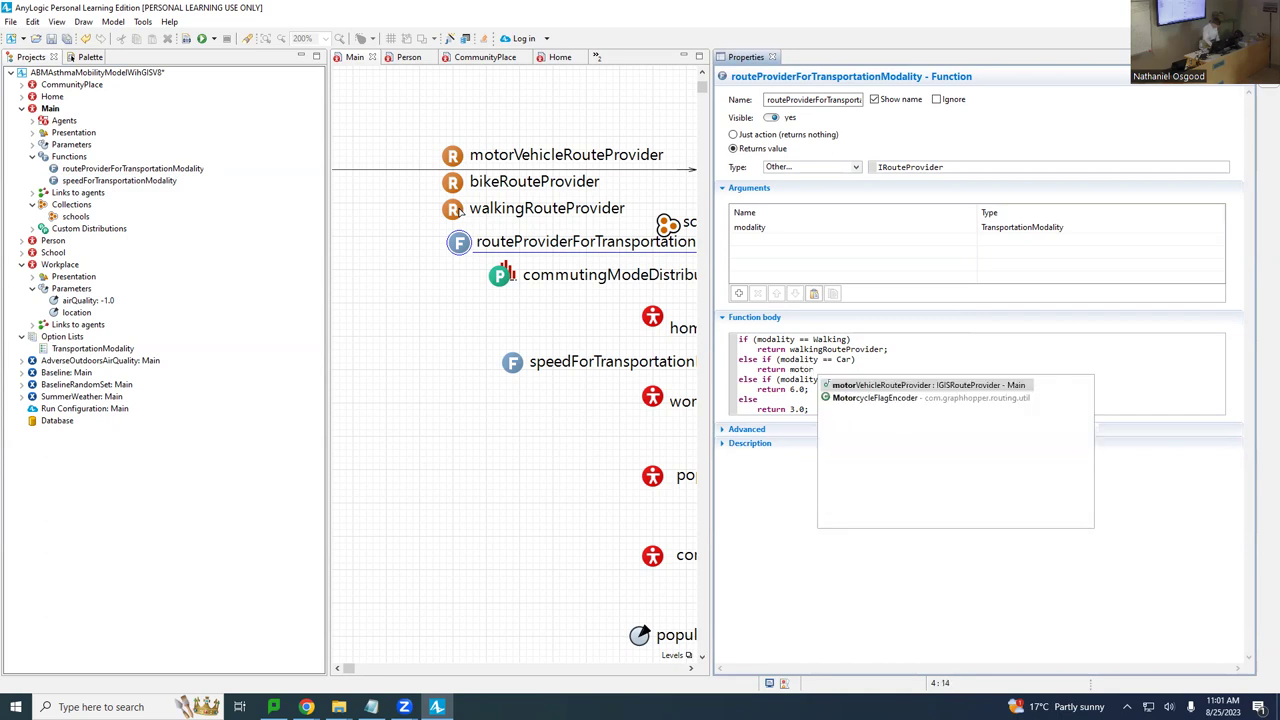
key("Return")
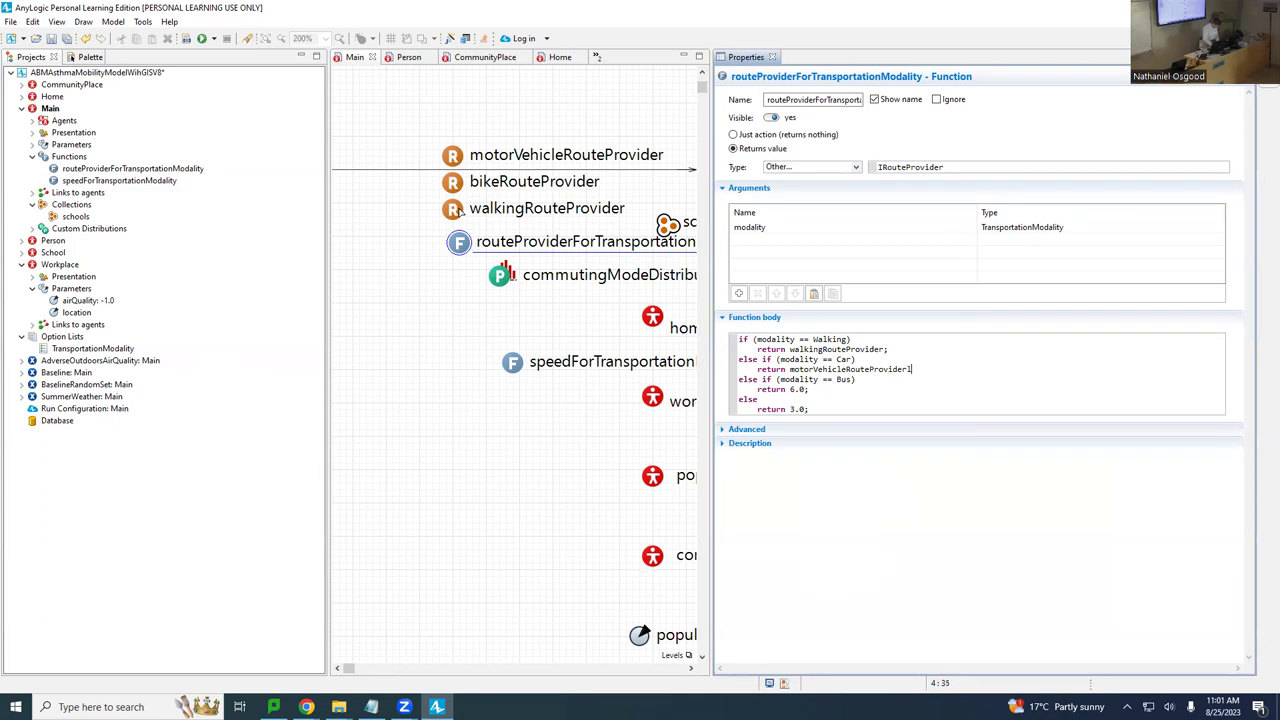
key("Left")
key("ctrl+shift+Left")
key("ctrl+c")
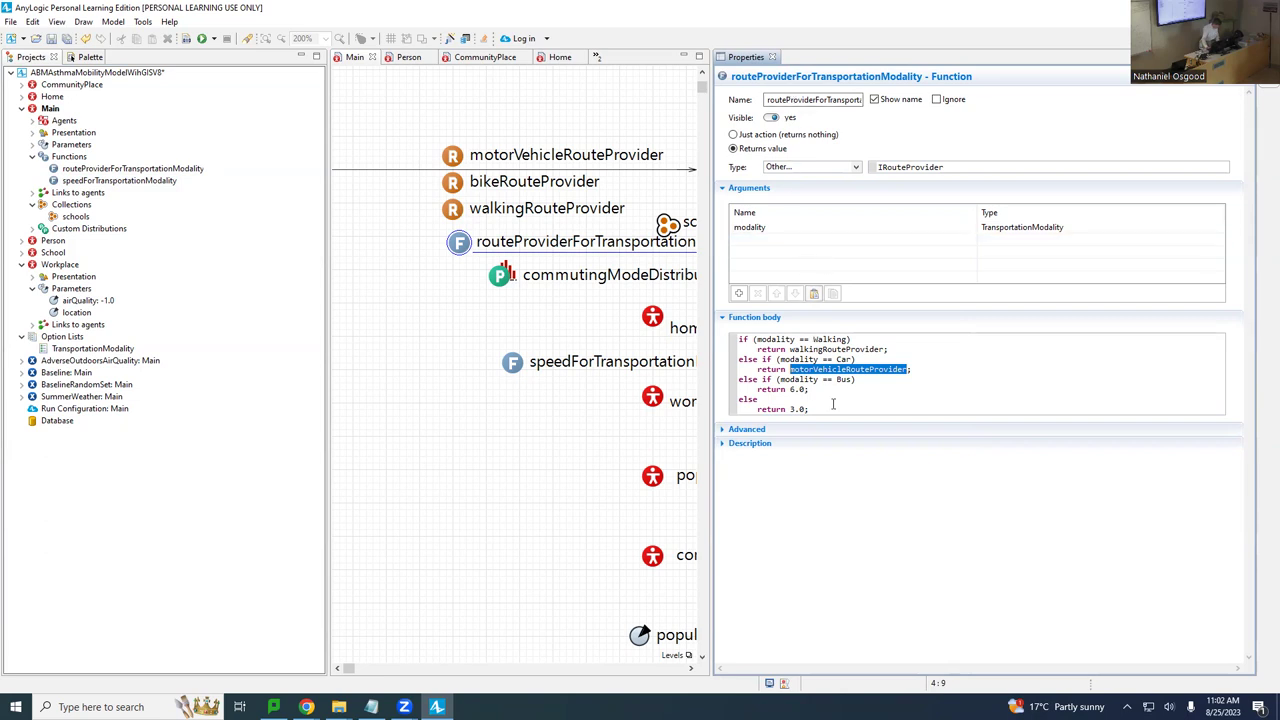
Make Bus return motorVehicleRouteProvider and the default branch return bikeRouteProvider.
key("Down")
key("Down")
key("End")
key("Left")
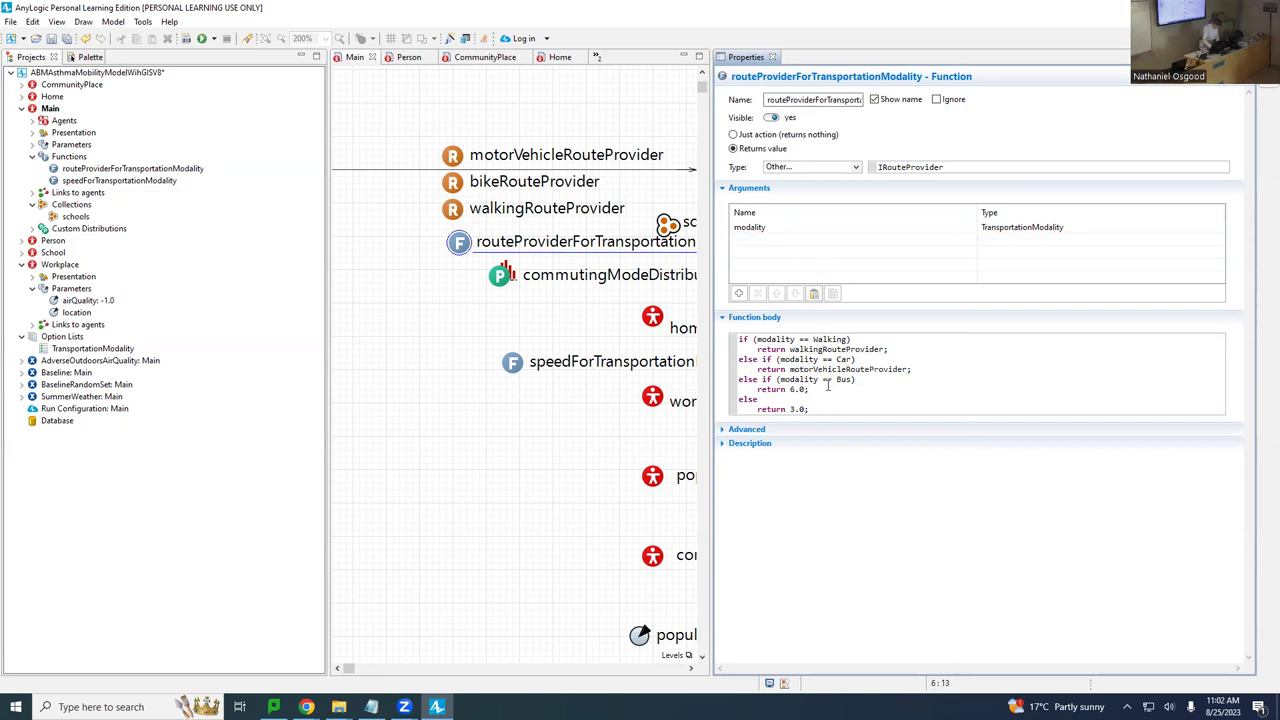
key("ctrl+shift+Left")
key("ctrl+shift+Left")
key("ctrl+v")
key("ctrl+shift+Left")
type("bikeRou")
key("ctrl+space")
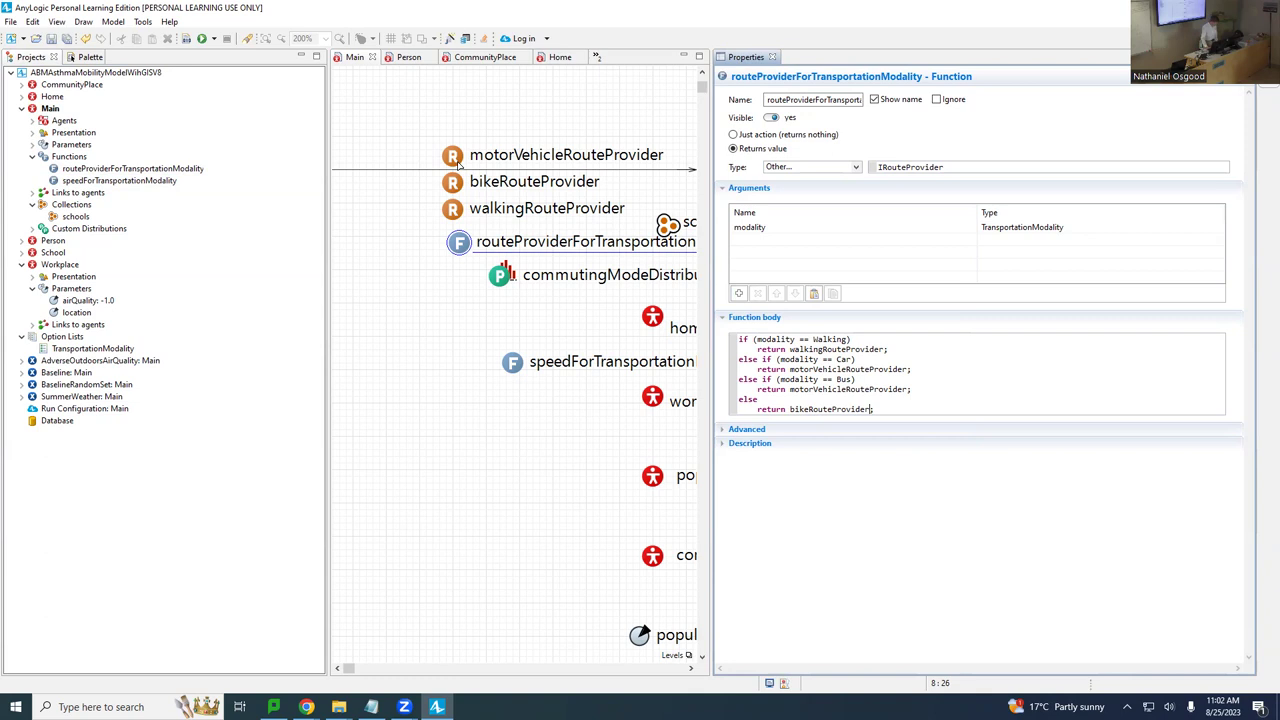
Build the model, then inspect motorVehicleRouteProvider's routing settings and select its full name.
left_click(184, 38)
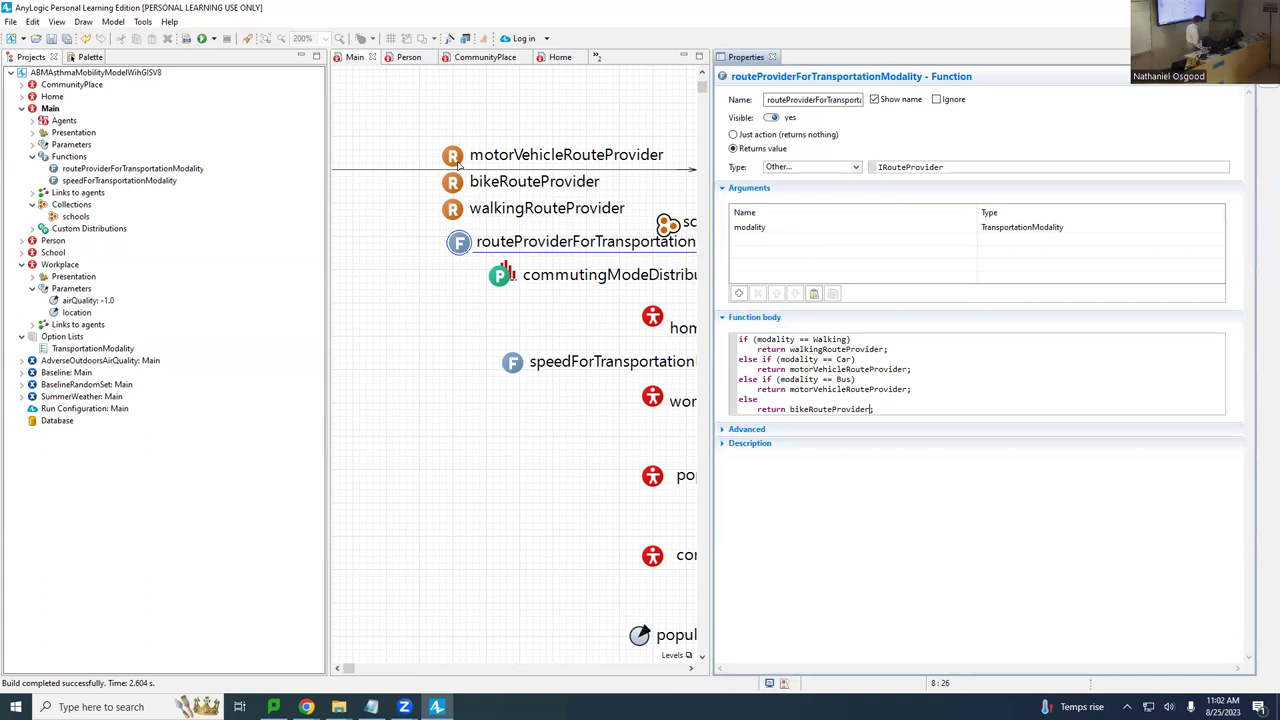
left_click(510, 153)
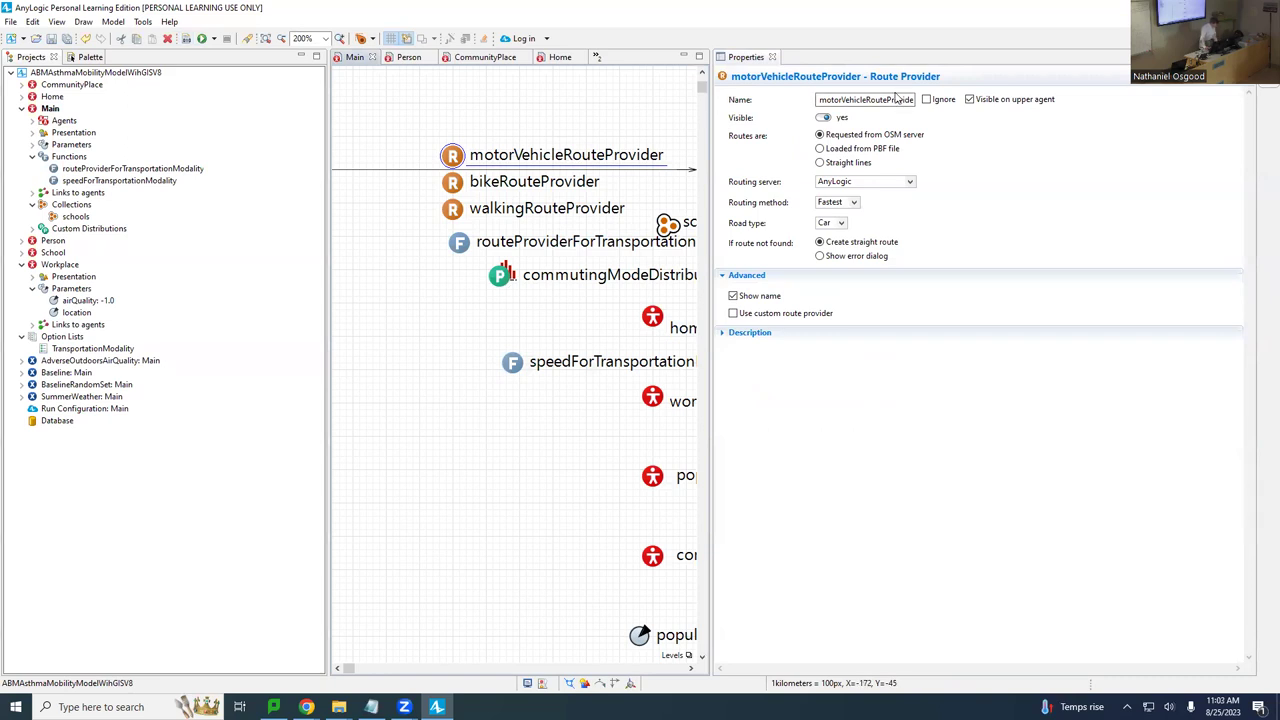
double_click(897, 99)
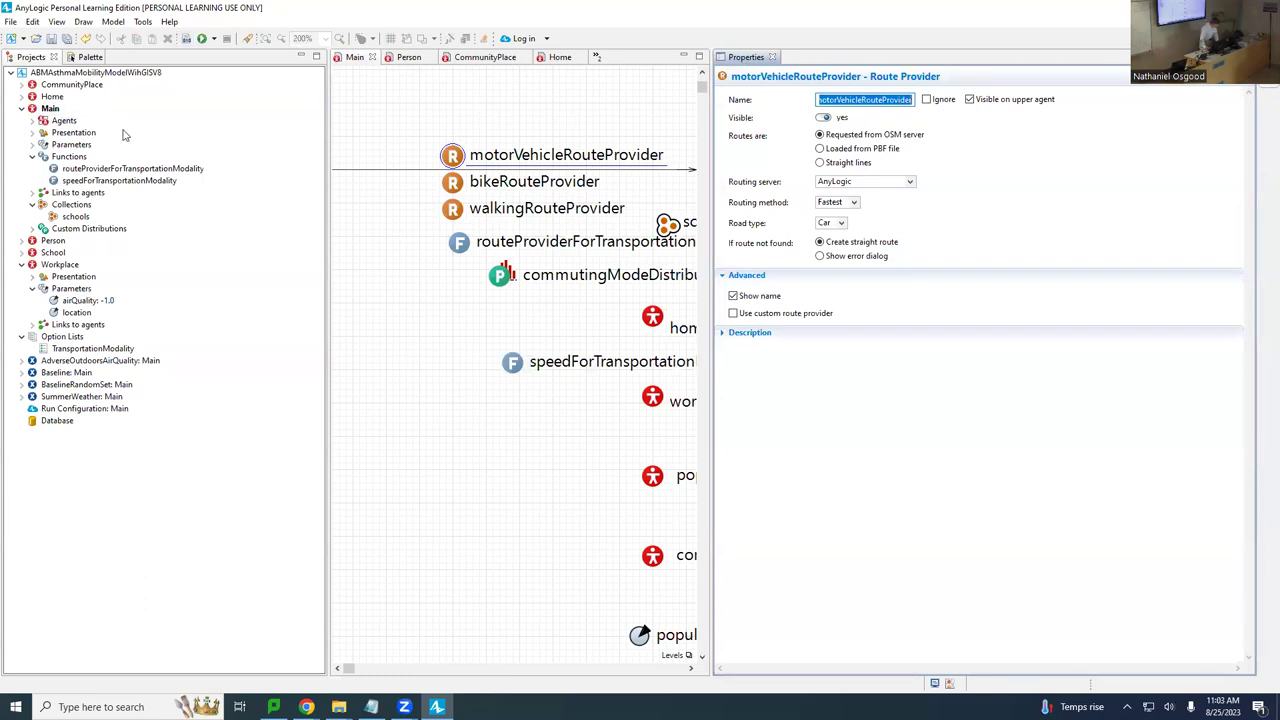
Open Main's generated Java code in the Java Editor.
left_click(56, 110)
right_click(56, 114)
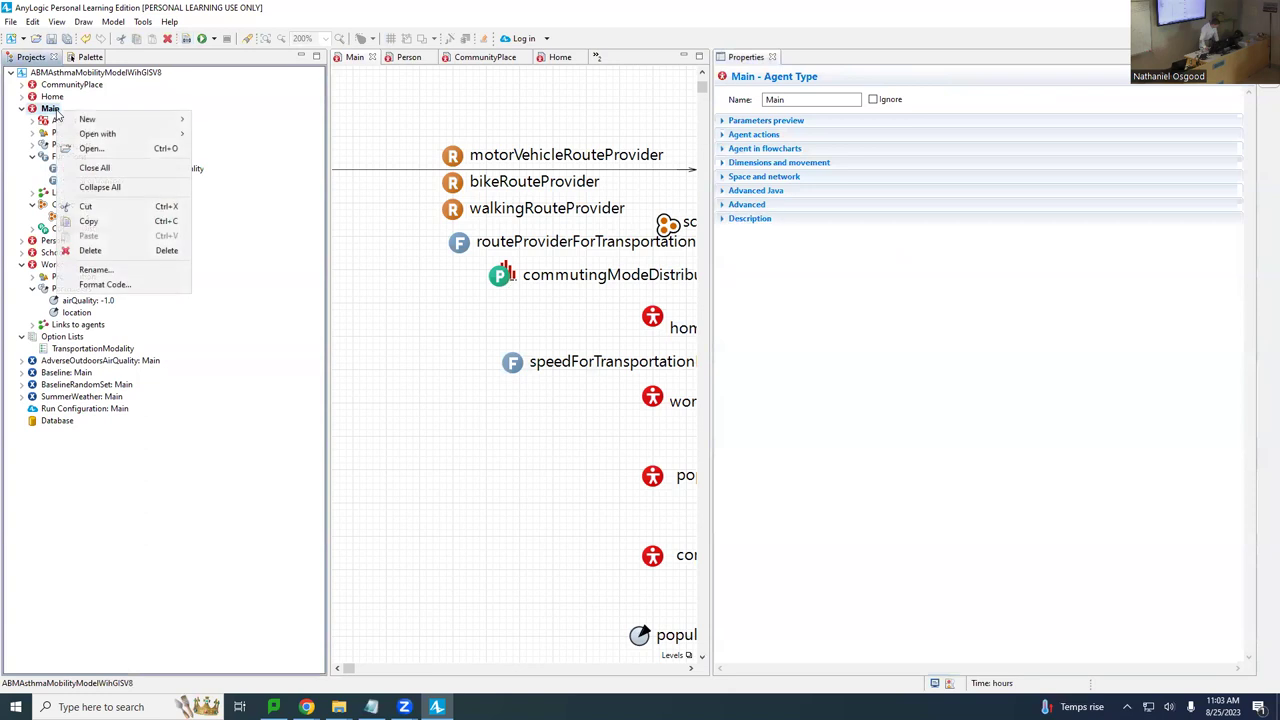
mouse_move(94, 133)
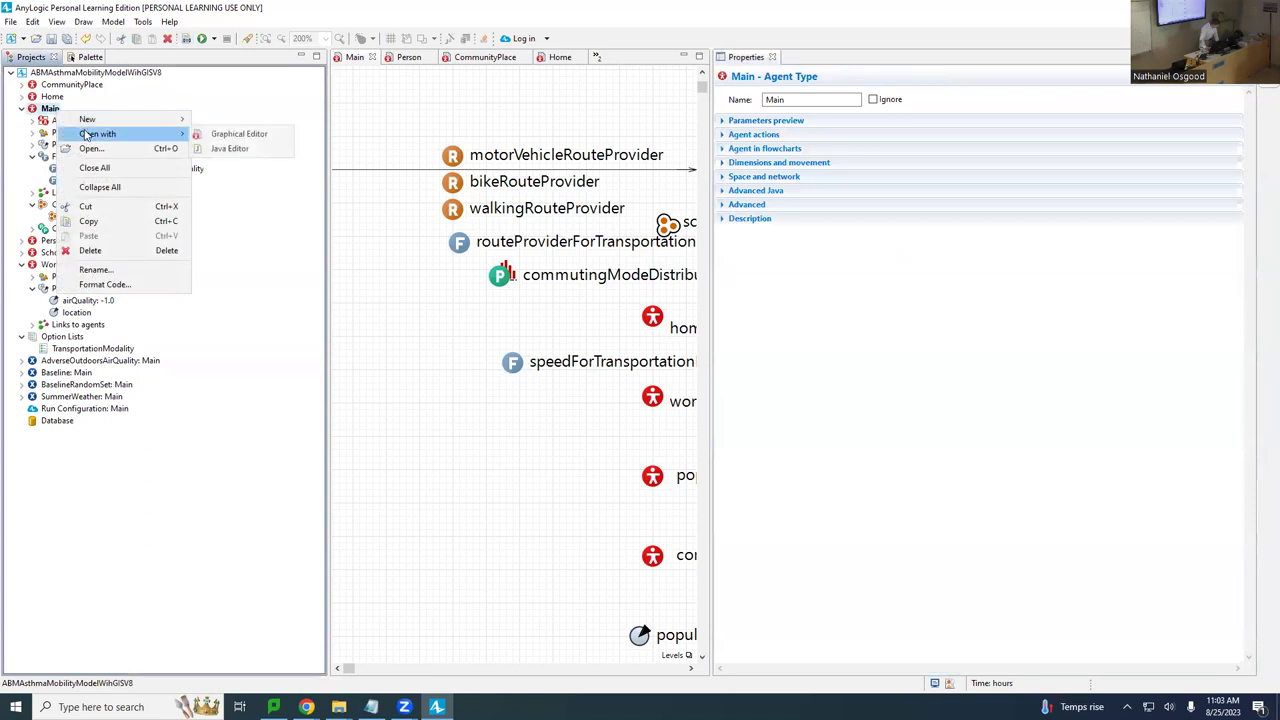
left_click(238, 149)
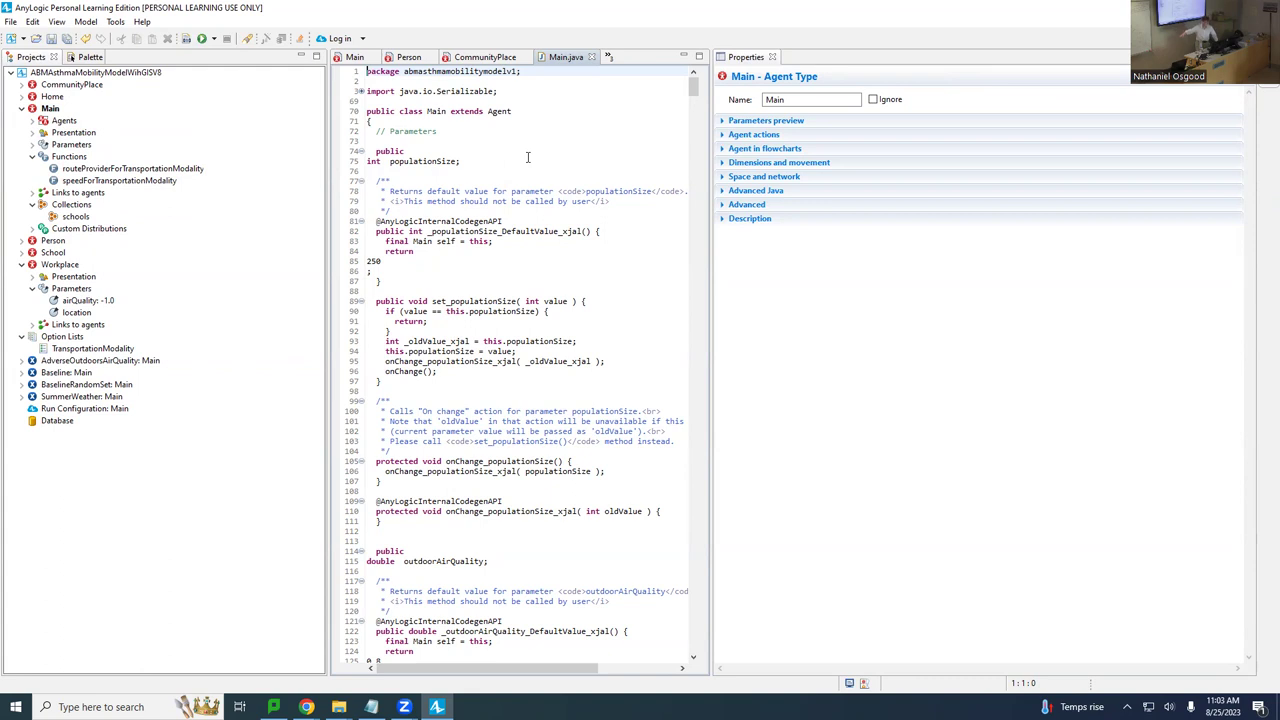
Find motorVehicleRouteProvider in Main.java and select its IGISRouteProvider type name.
key("ctrl+f")
key("Return")
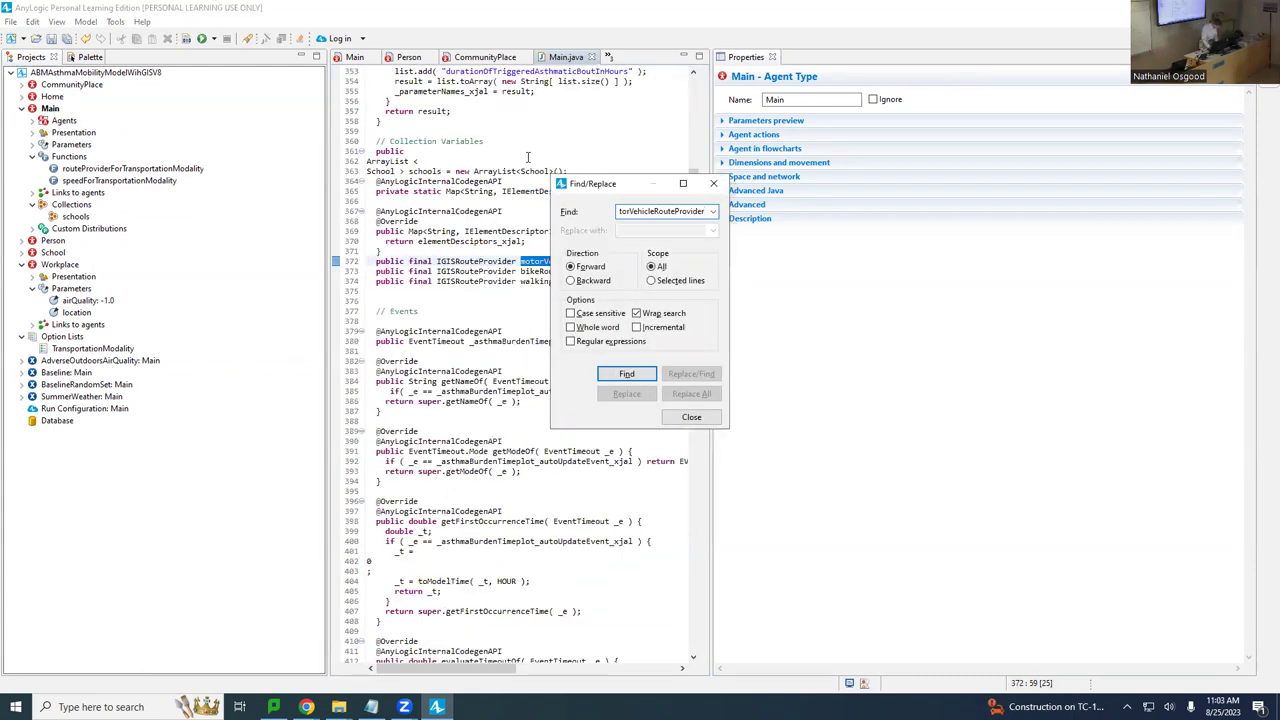
key("Escape")
double_click(459, 262)
key("ctrl+c")
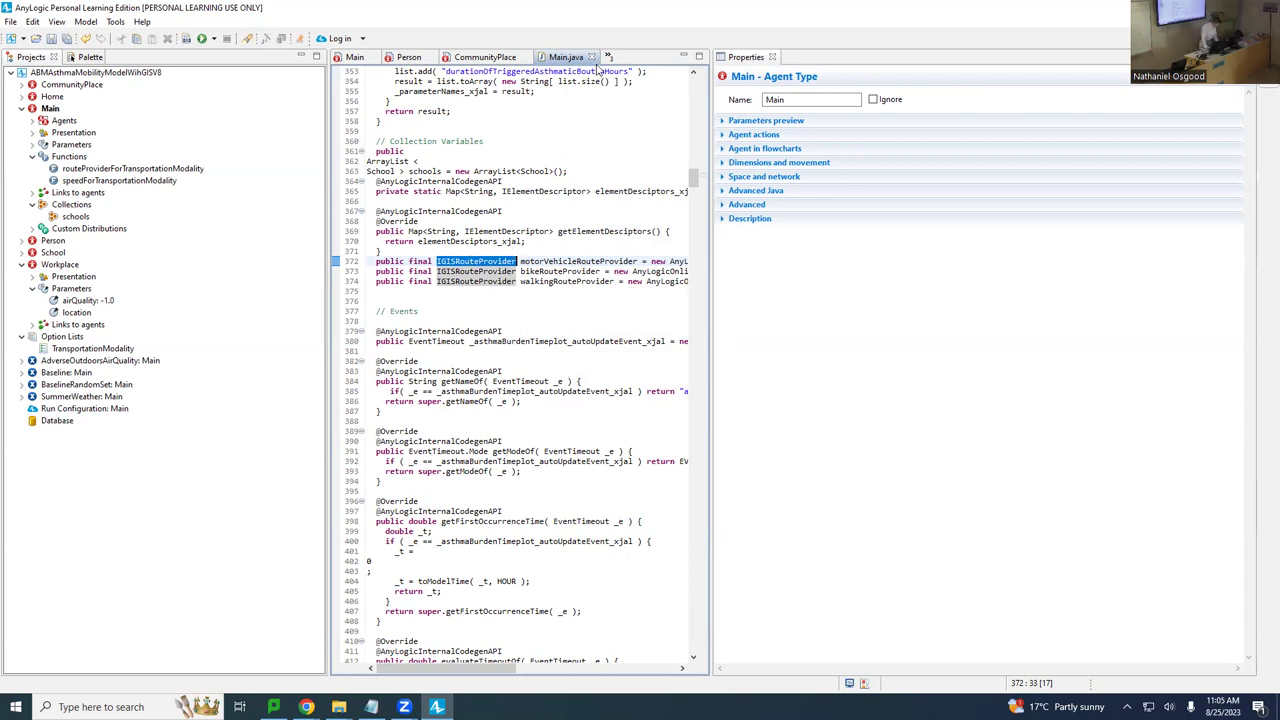
Close Main.java, paste IGISRouteProvider as routeProviderForTransportationModality's return type, and save.
key("ctrl+w")
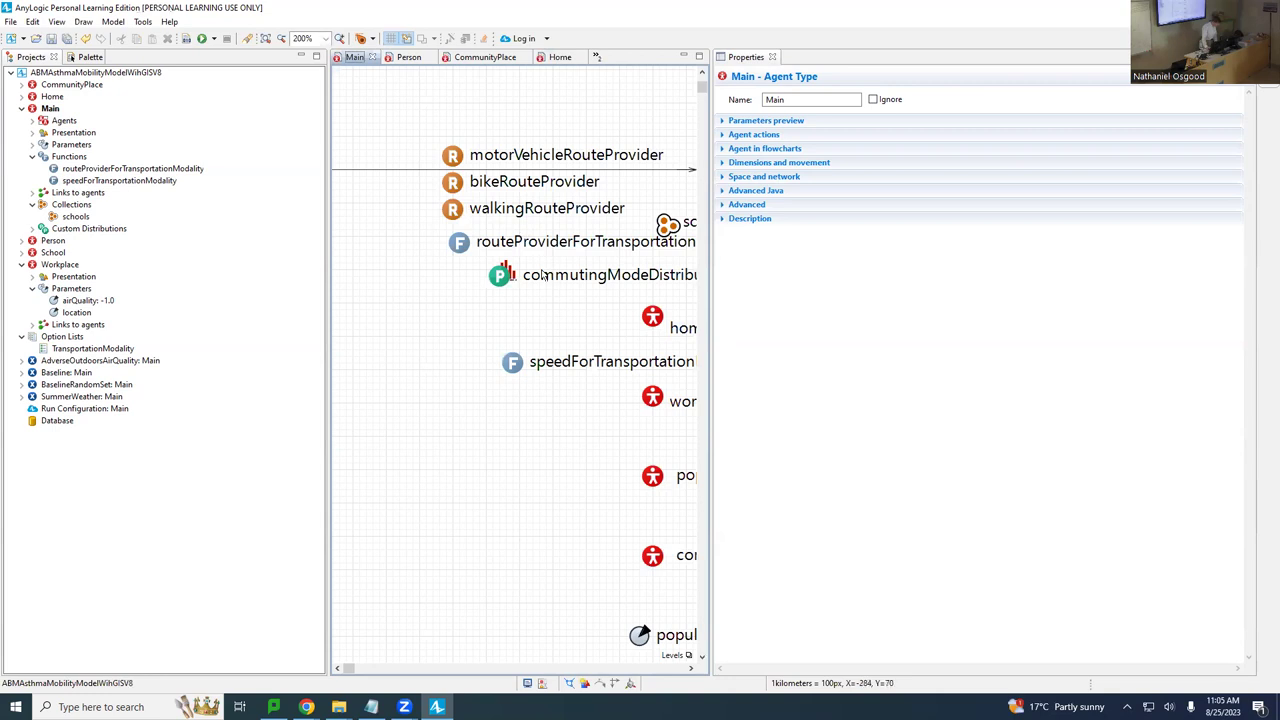
left_click(467, 250)
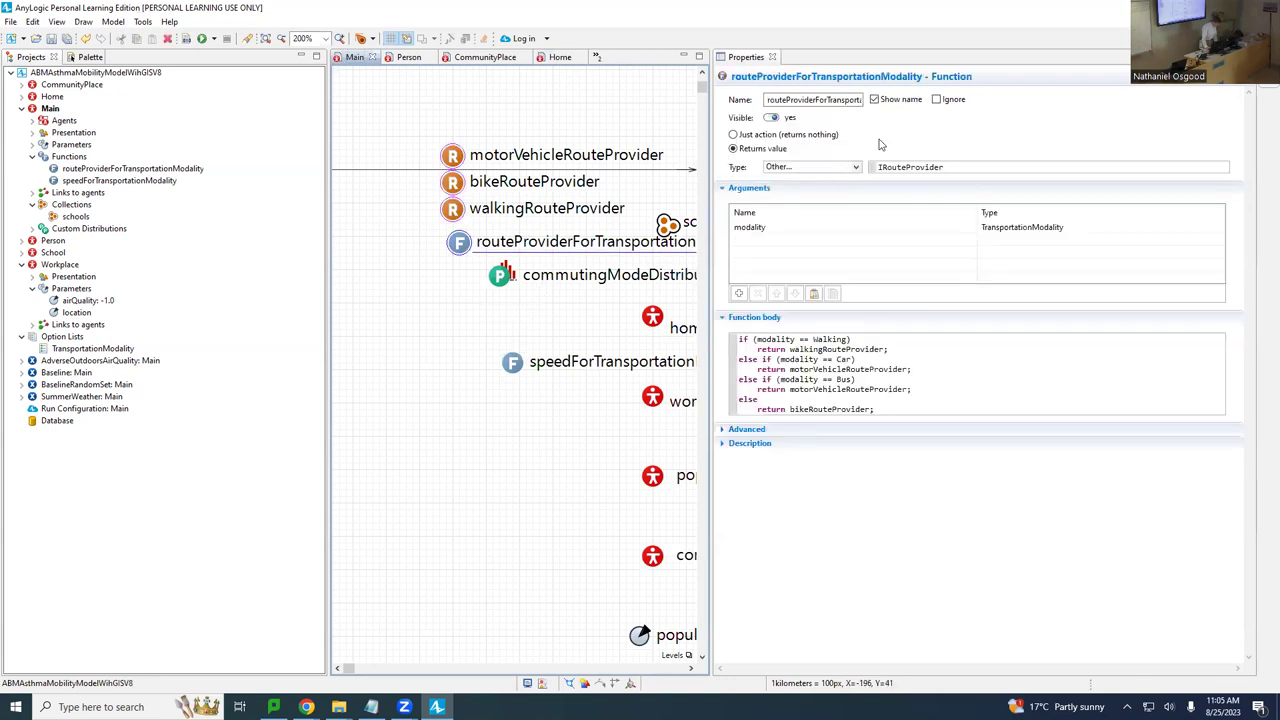
double_click(929, 168)
key("ctrl+v")
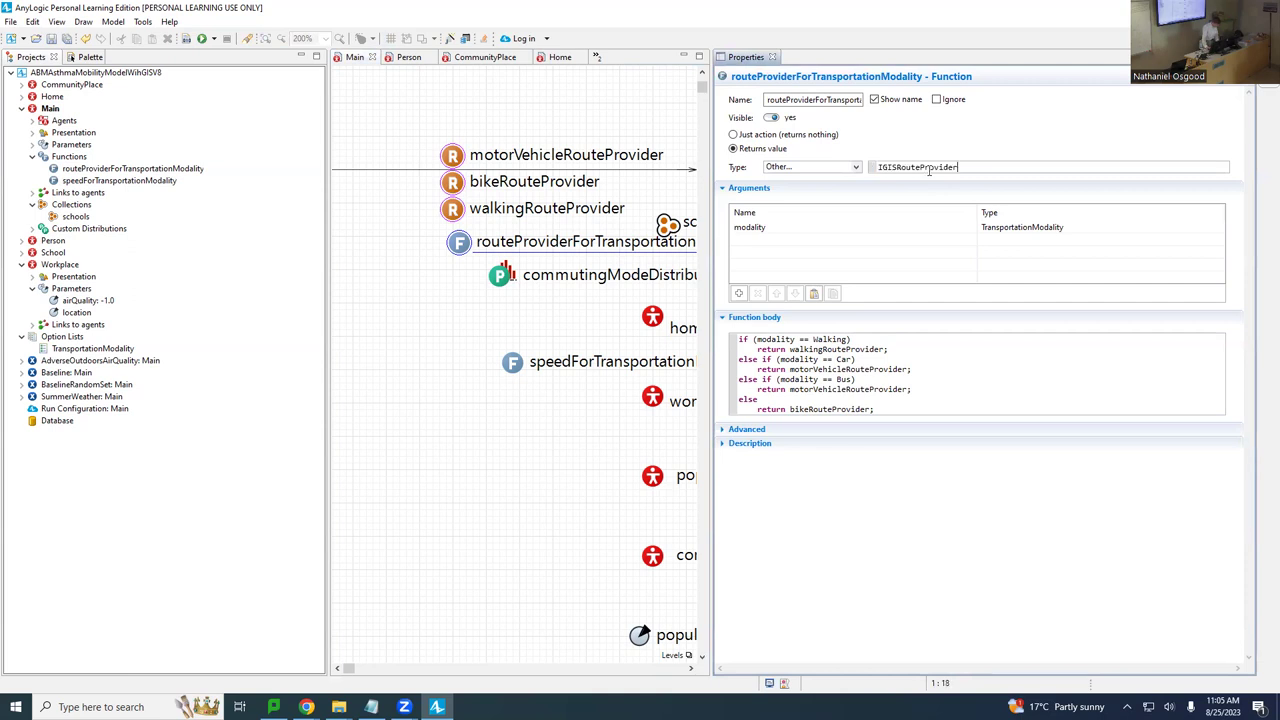
key("ctrl+s")
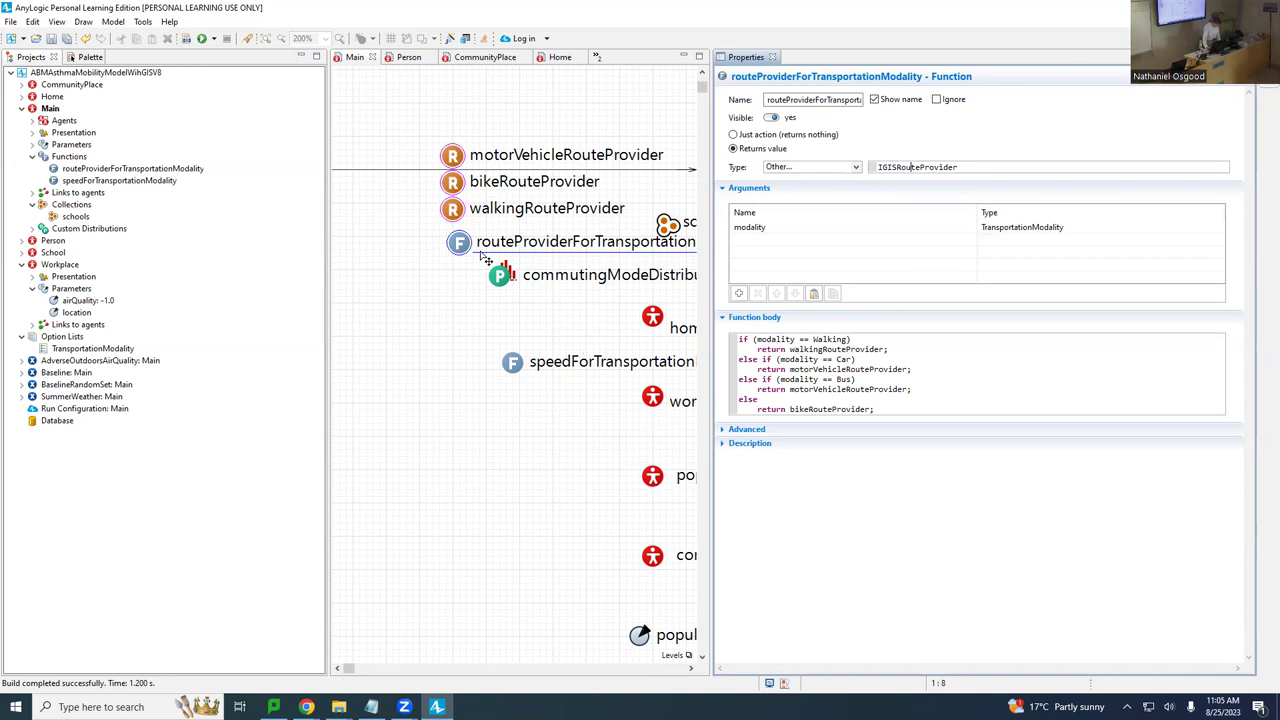
Select the whole body code of routeProviderForTransportationModality.
left_click(655, 482)
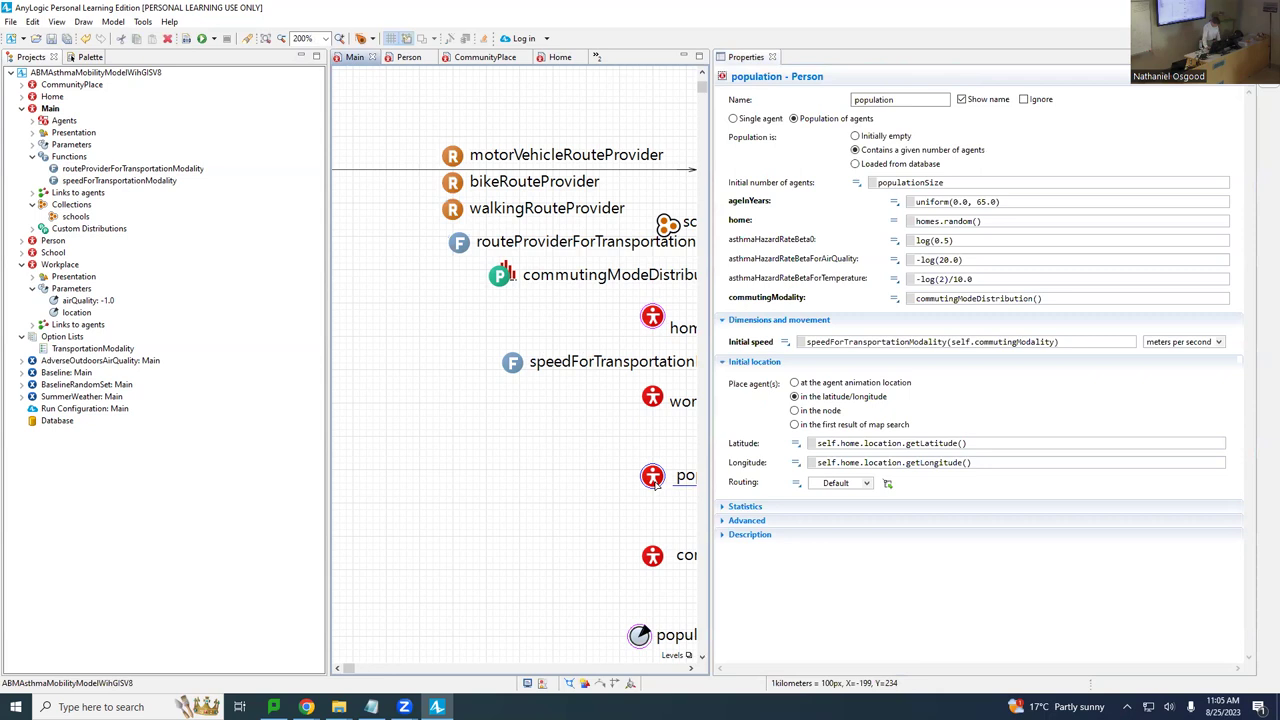
left_click(469, 240)
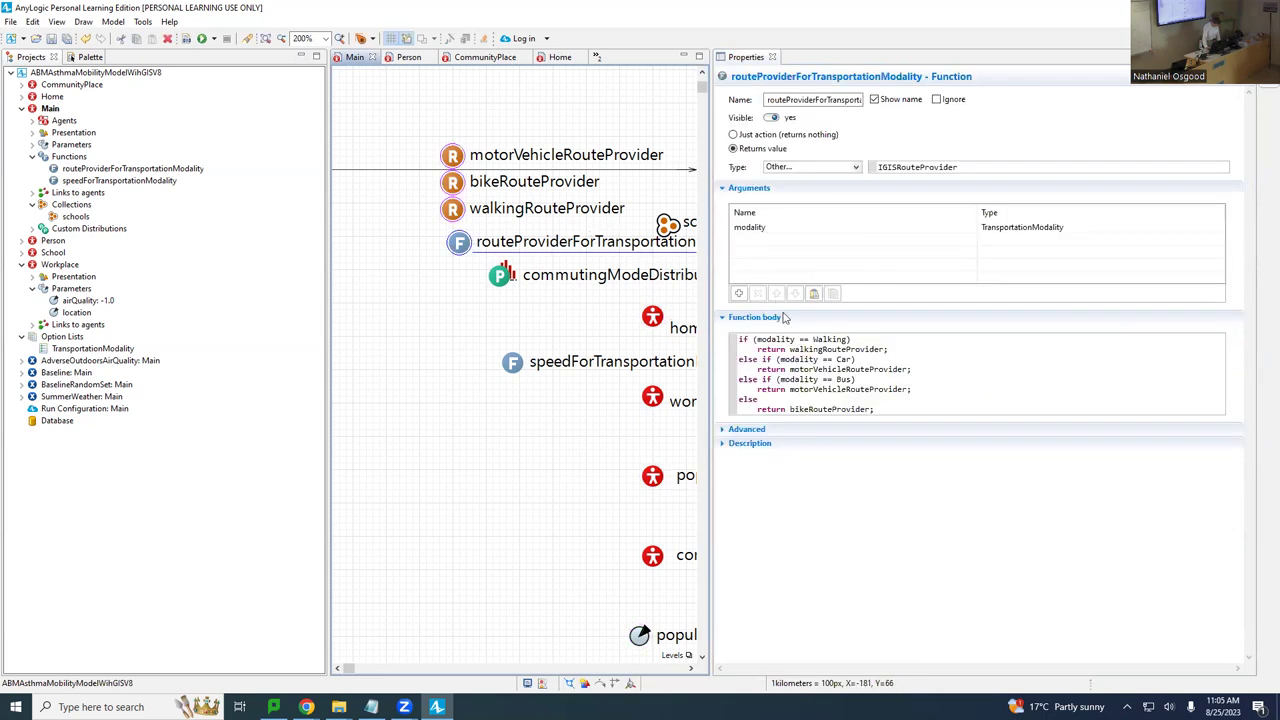
left_click(808, 357)
key("ctrl+a")
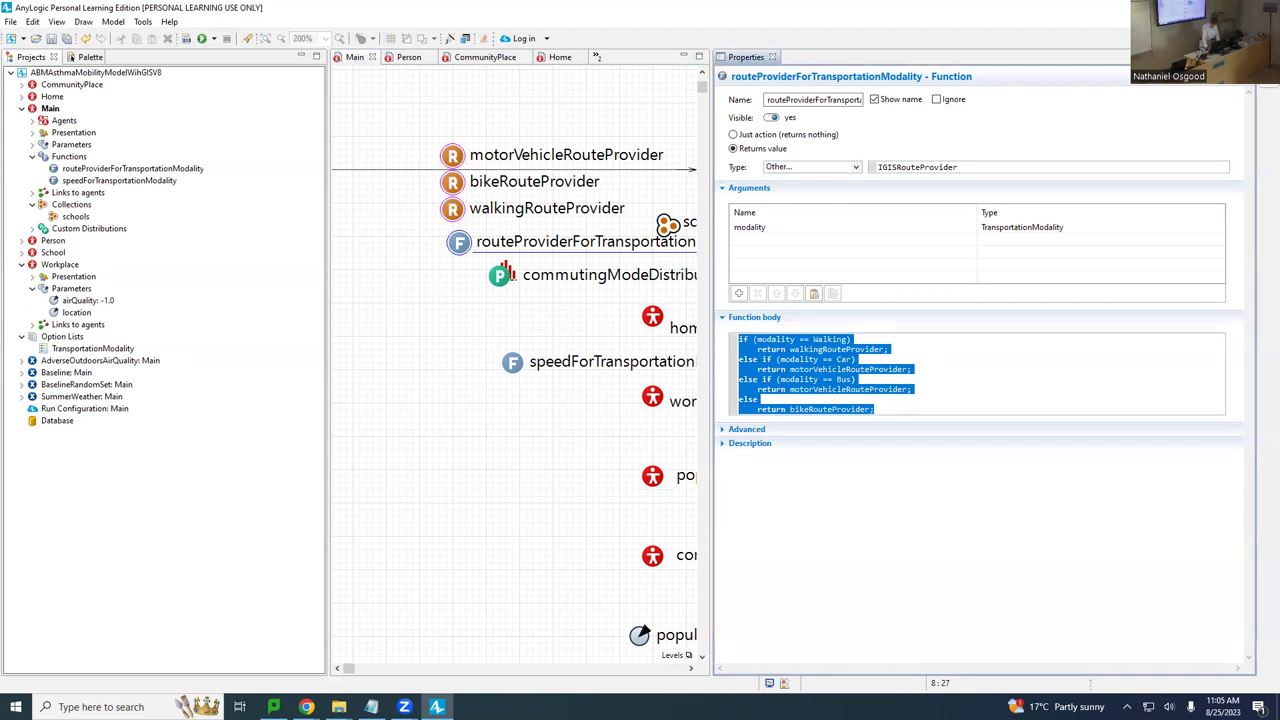
key("alt+Tab")
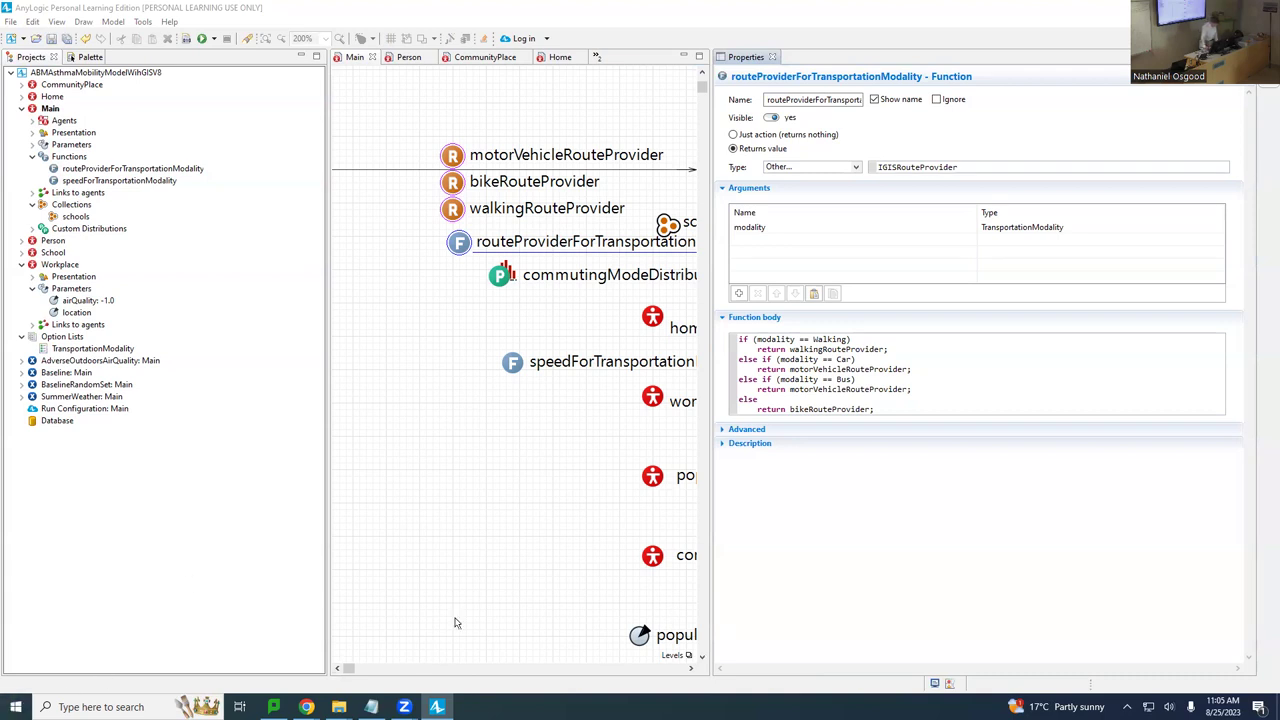
Open the population's properties, check its initial speed, and bring up Routing's value mode options.
left_click(648, 476)
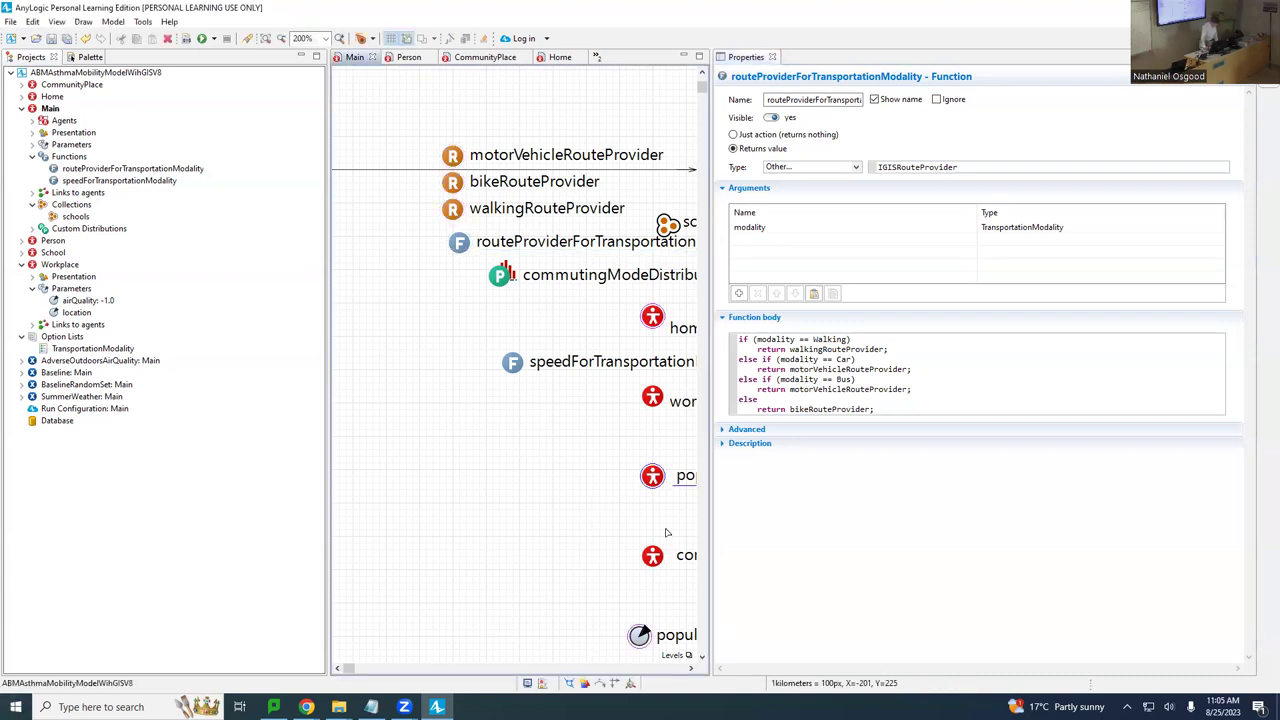
left_click(652, 476)
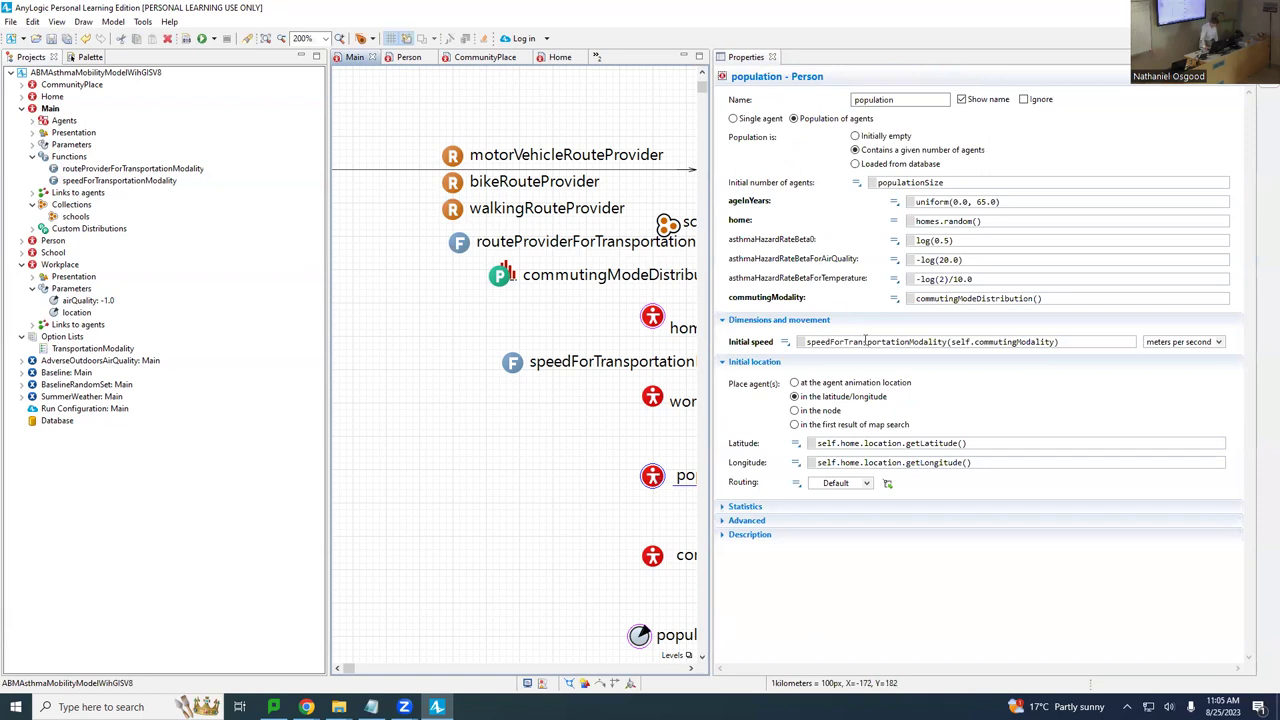
left_click(865, 341)
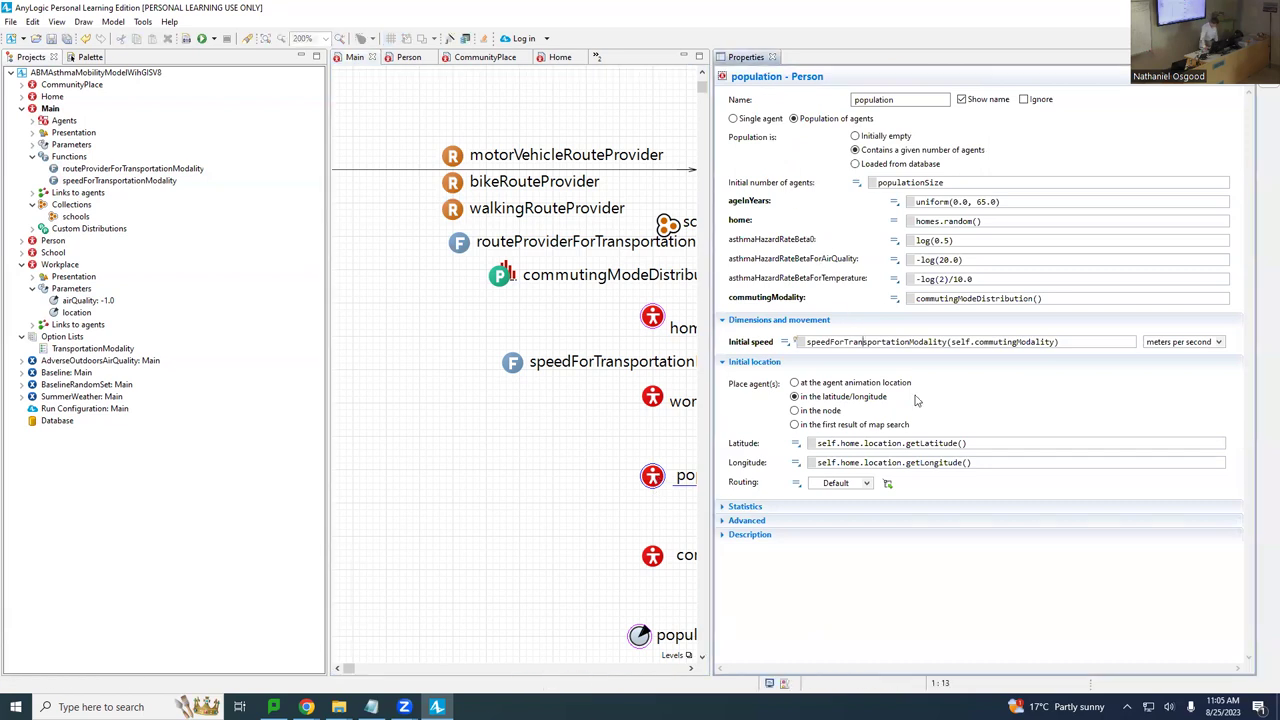
left_click(797, 484)
left_click(760, 390)
left_click(797, 486)
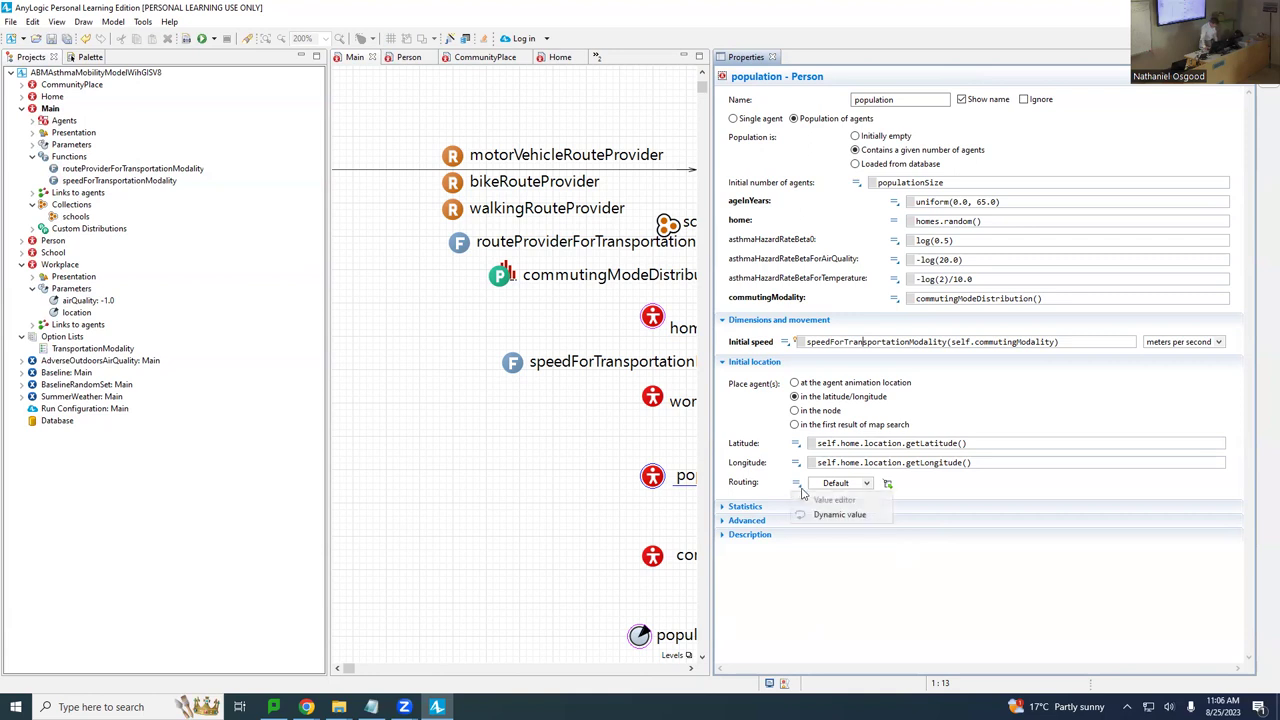
left_click(855, 486)
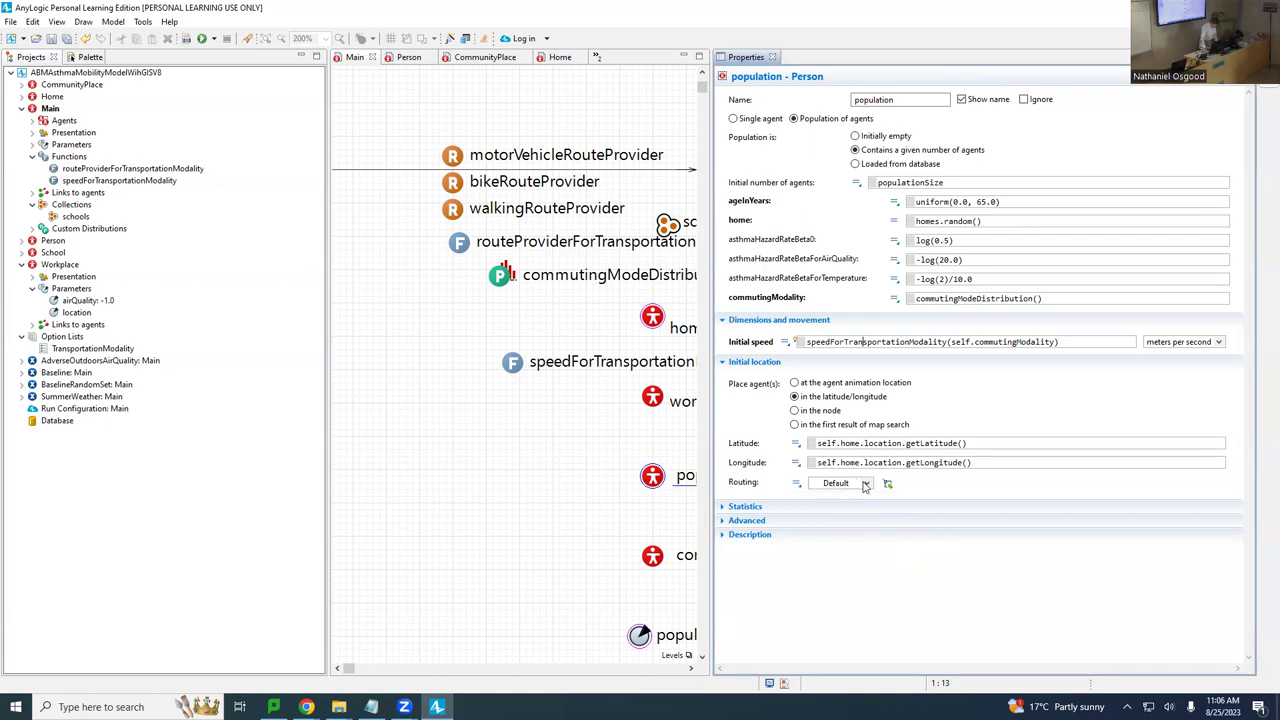
left_click(798, 486)
Switch the population's Routing field to a code expression.
left_click(797, 485)
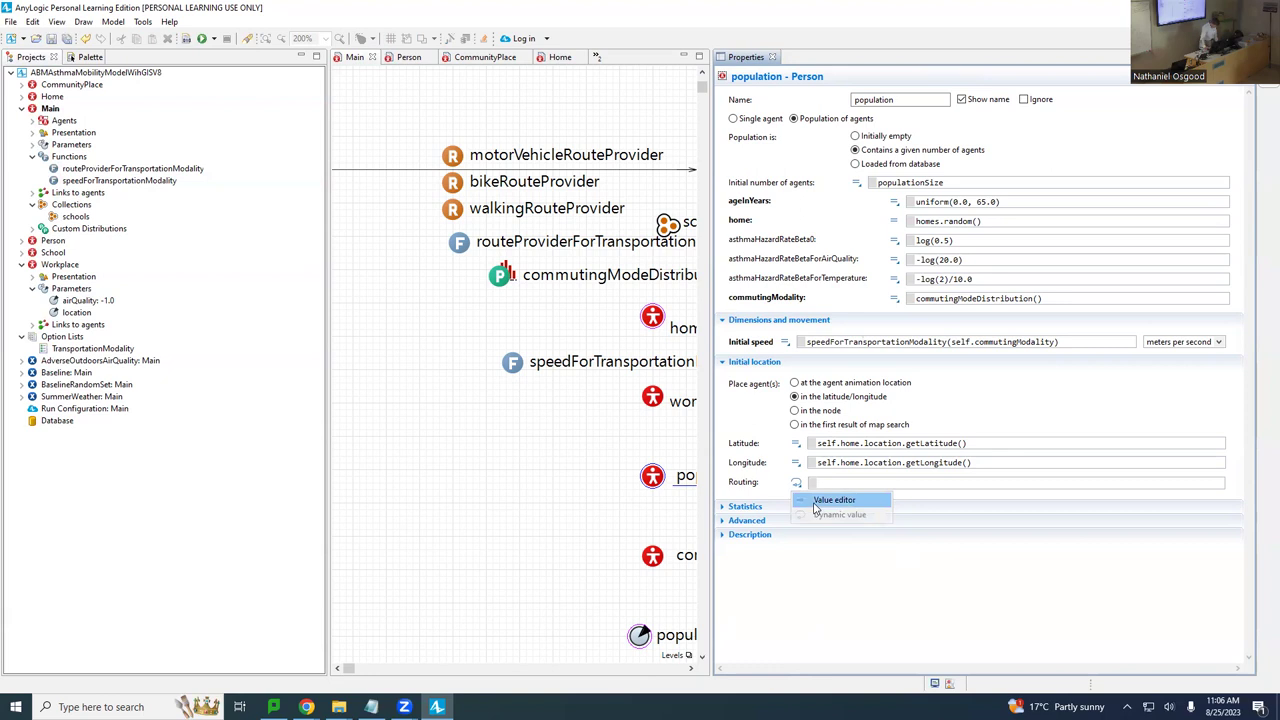
left_click(830, 500)
left_click(797, 483)
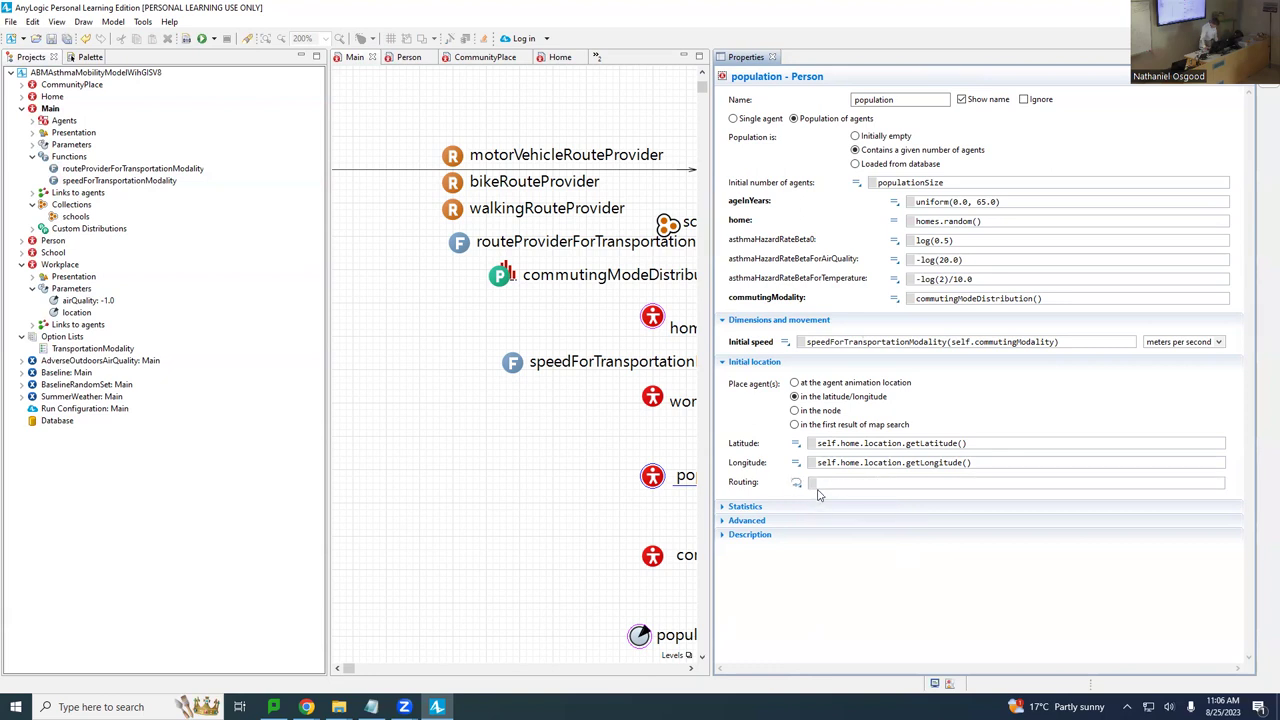
left_click(843, 481)
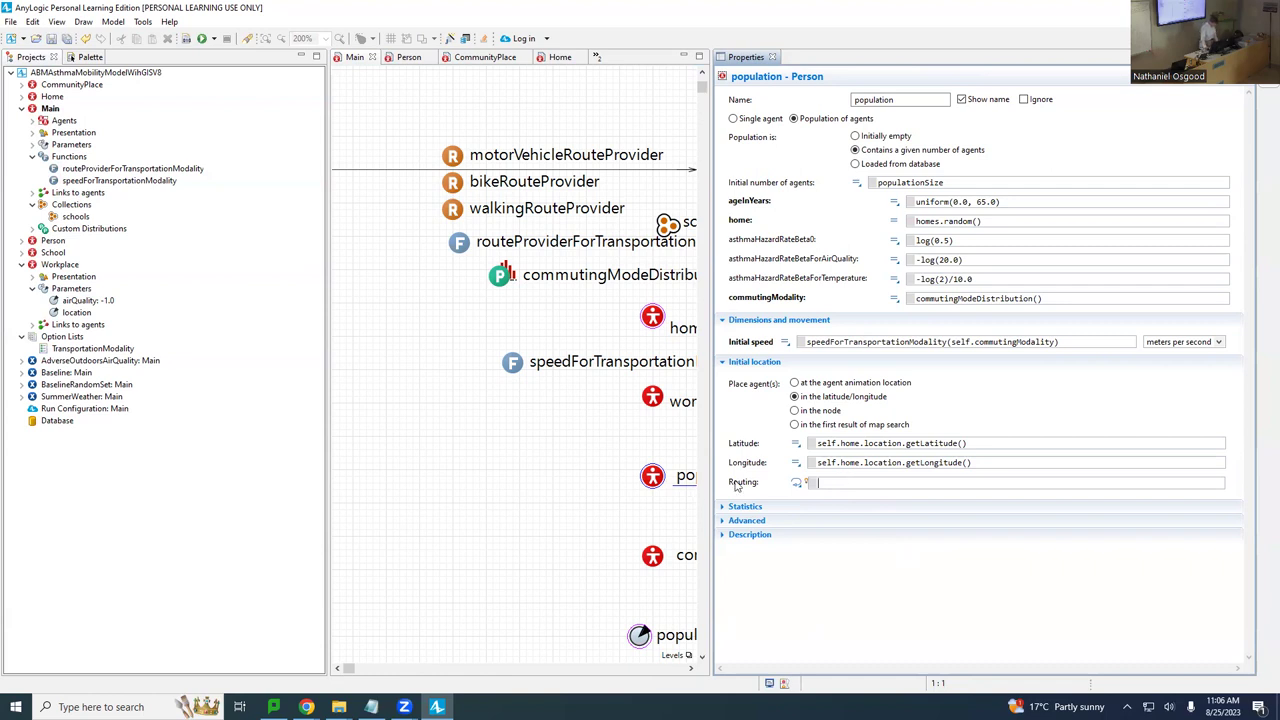
left_click(797, 483)
left_click(838, 498)
Set Routing to routeProviderForTransportationModality(self.commutingModality).
type("routeP")
key("ctrl+space")
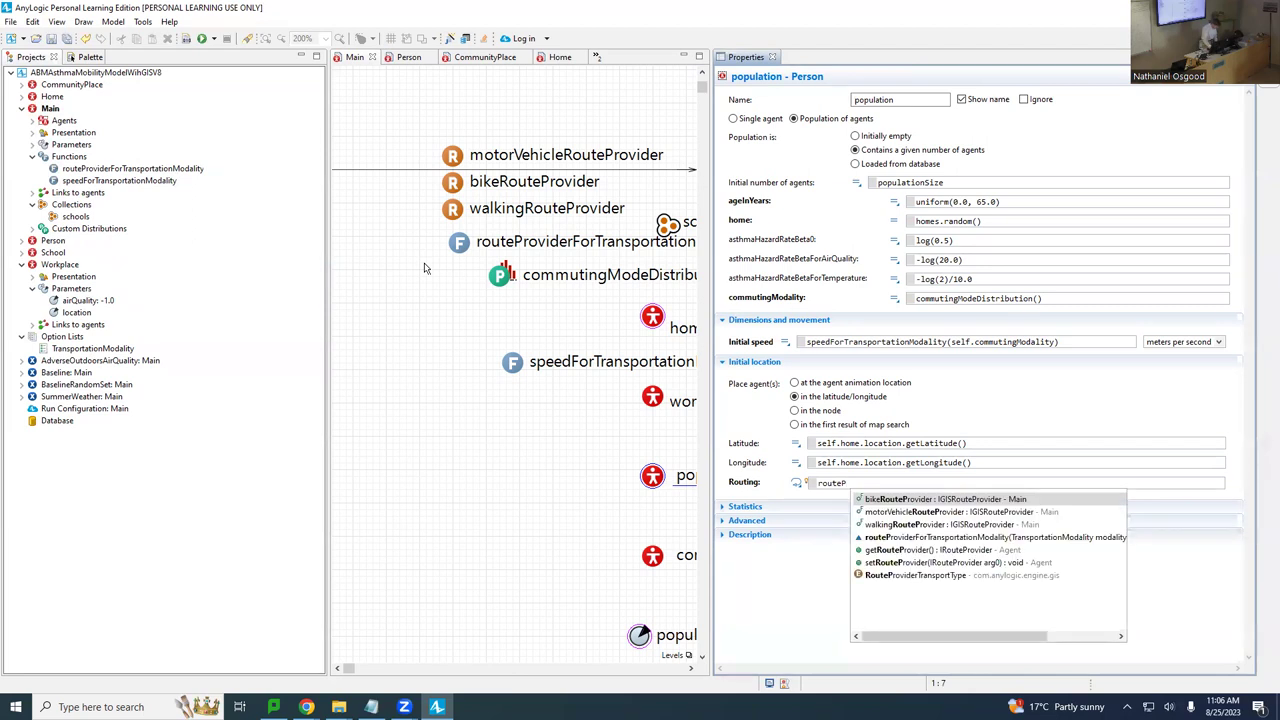
key("Down")
key("Down")
key("Down")
key("Return")
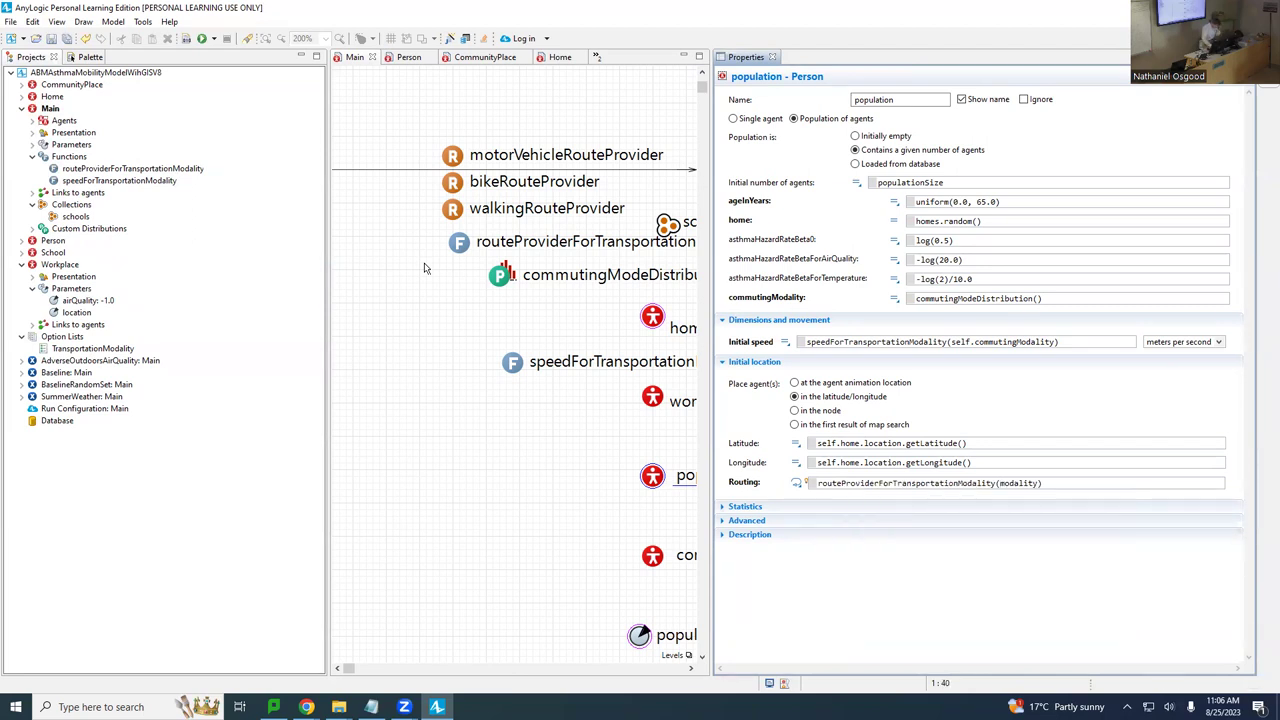
key("ctrl+shift+Left")
type("self.comm")
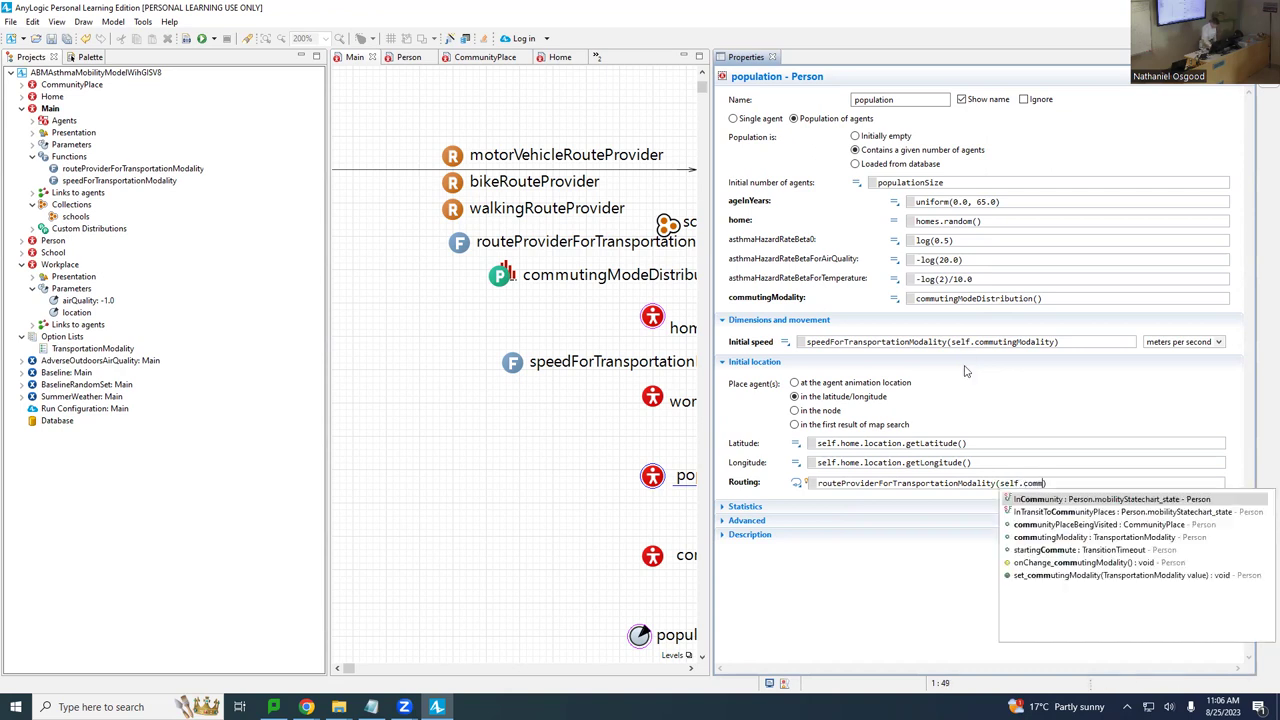
key("Down")
key("Down")
key("Down")
key("Return")
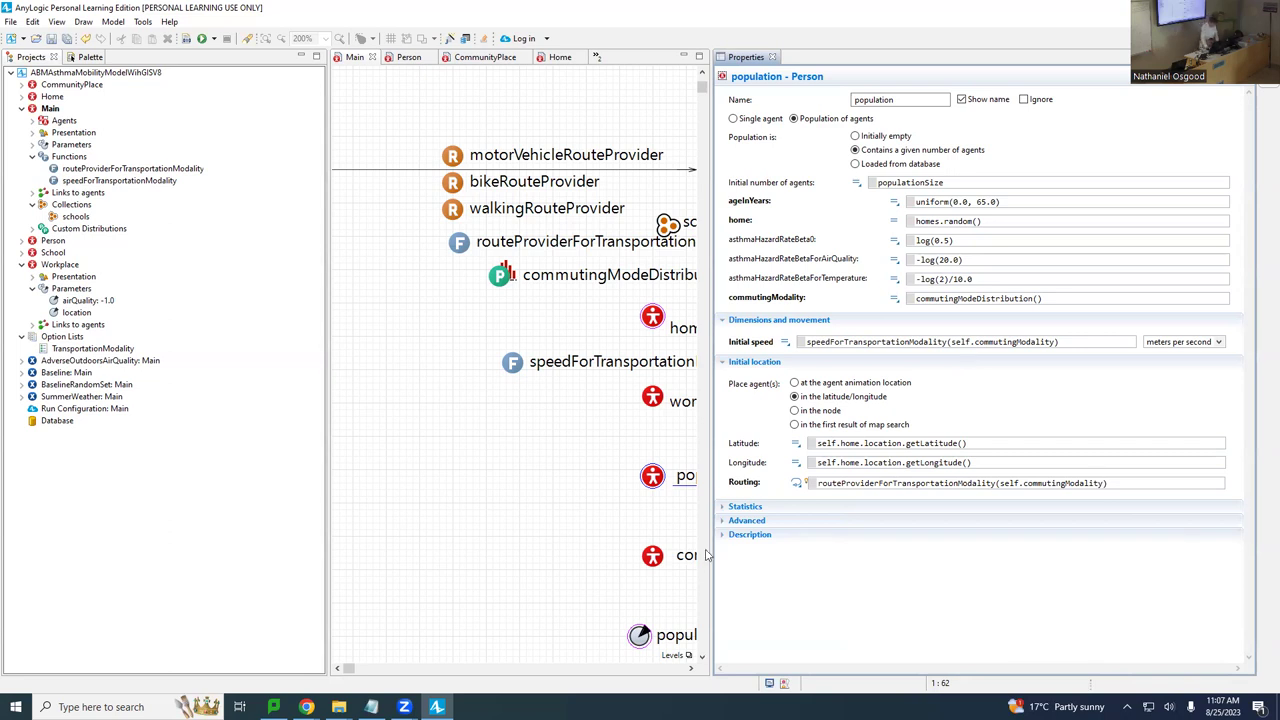
Compare the route function's returned providers with the population's Routing and Initial speed expressions.
left_click(463, 250)
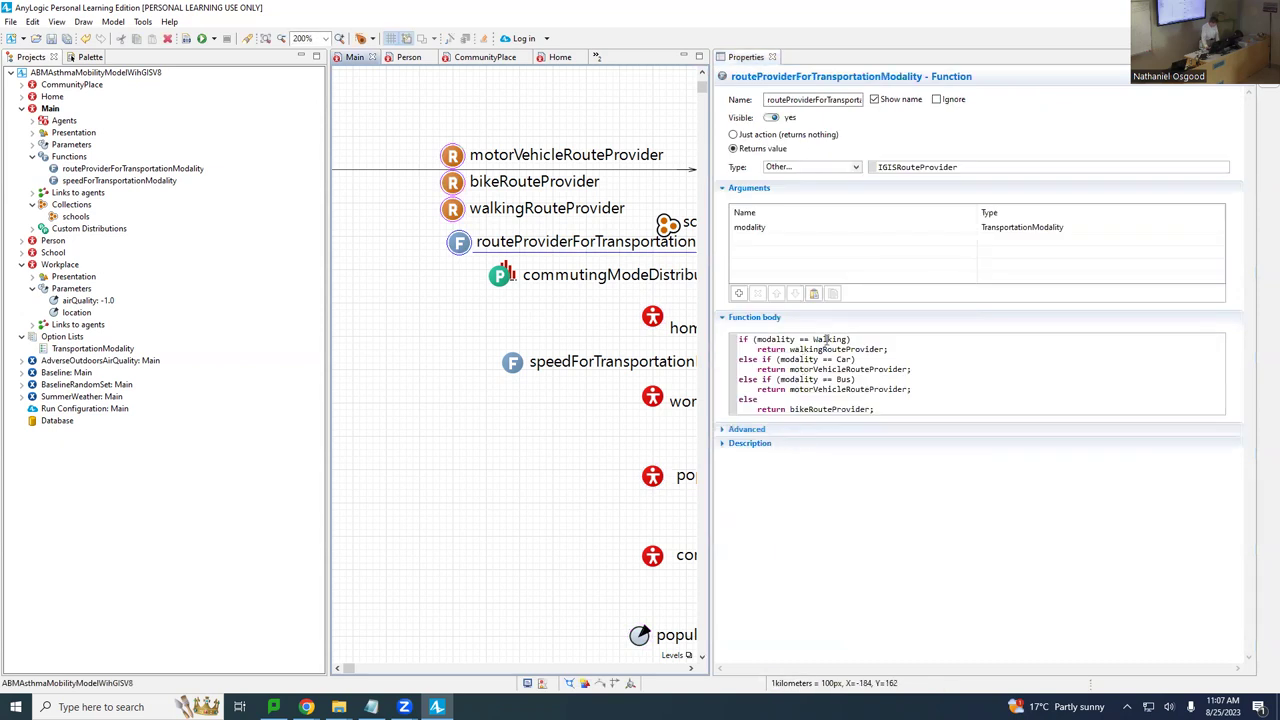
left_click_drag(872, 409, 790, 409)
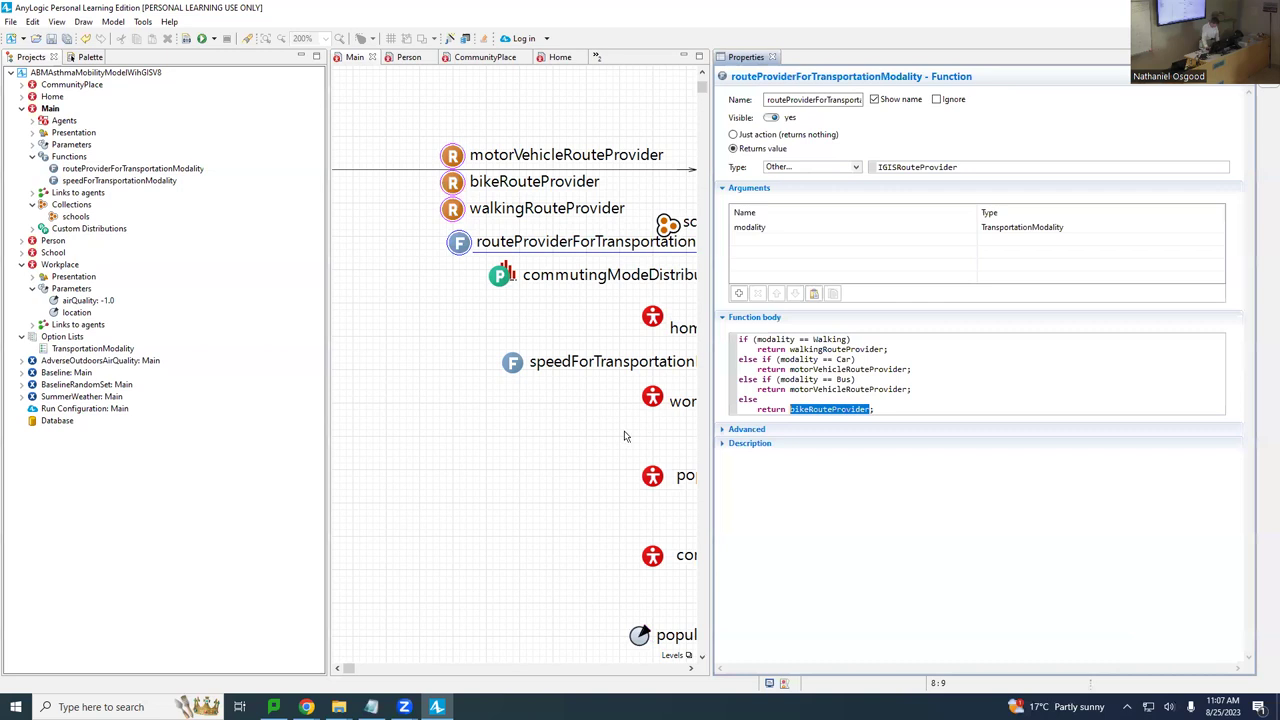
left_click(658, 474)
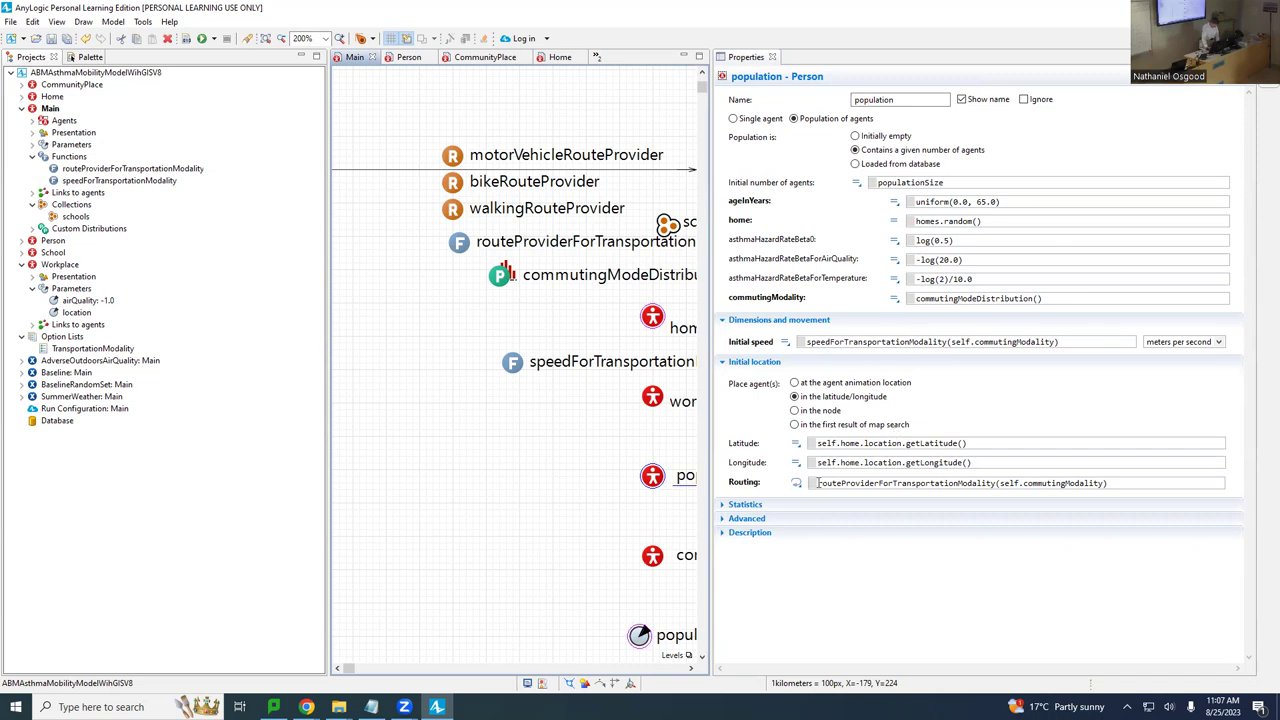
left_click_drag(818, 483, 1106, 506)
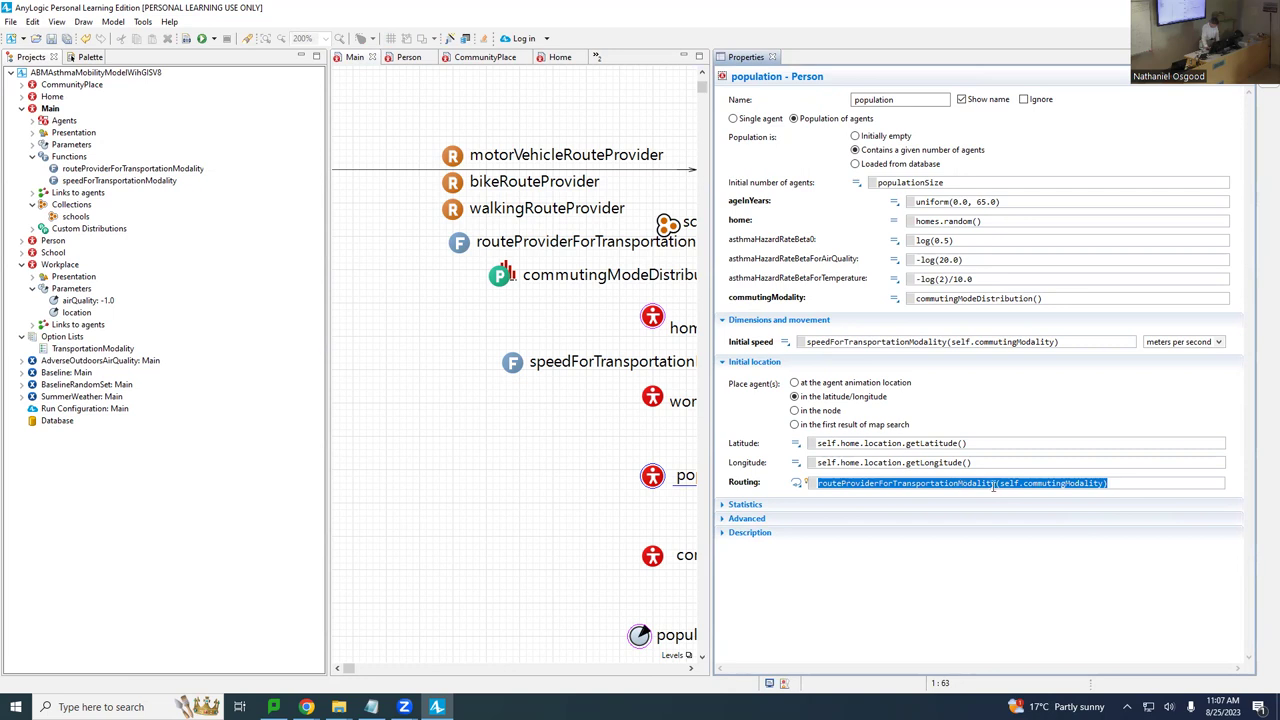
double_click(1068, 483)
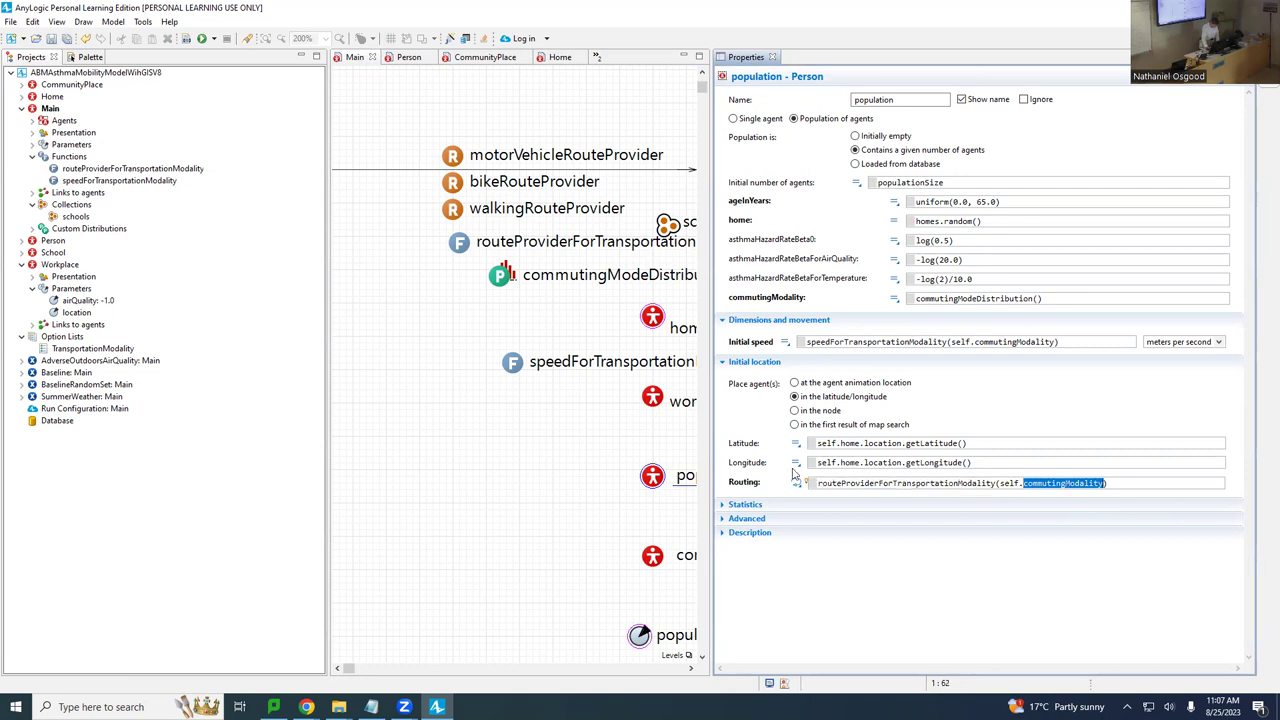
left_click(459, 242)
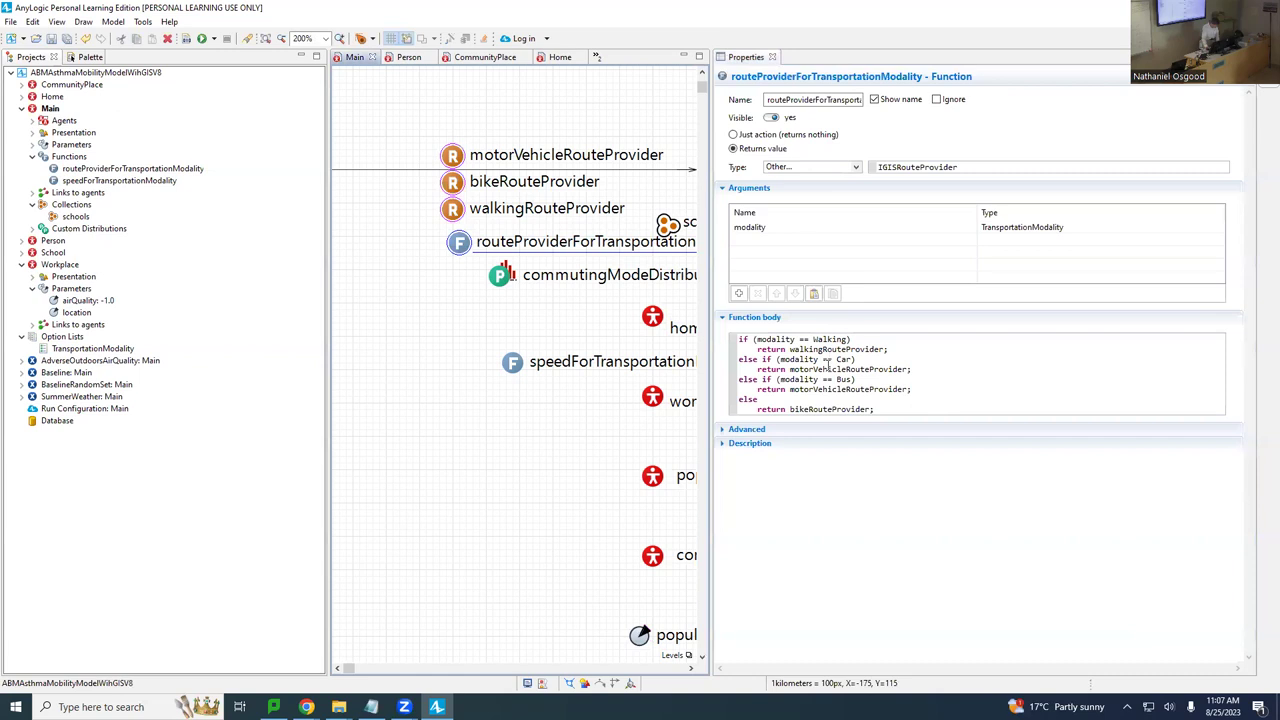
left_click_drag(793, 369, 905, 370)
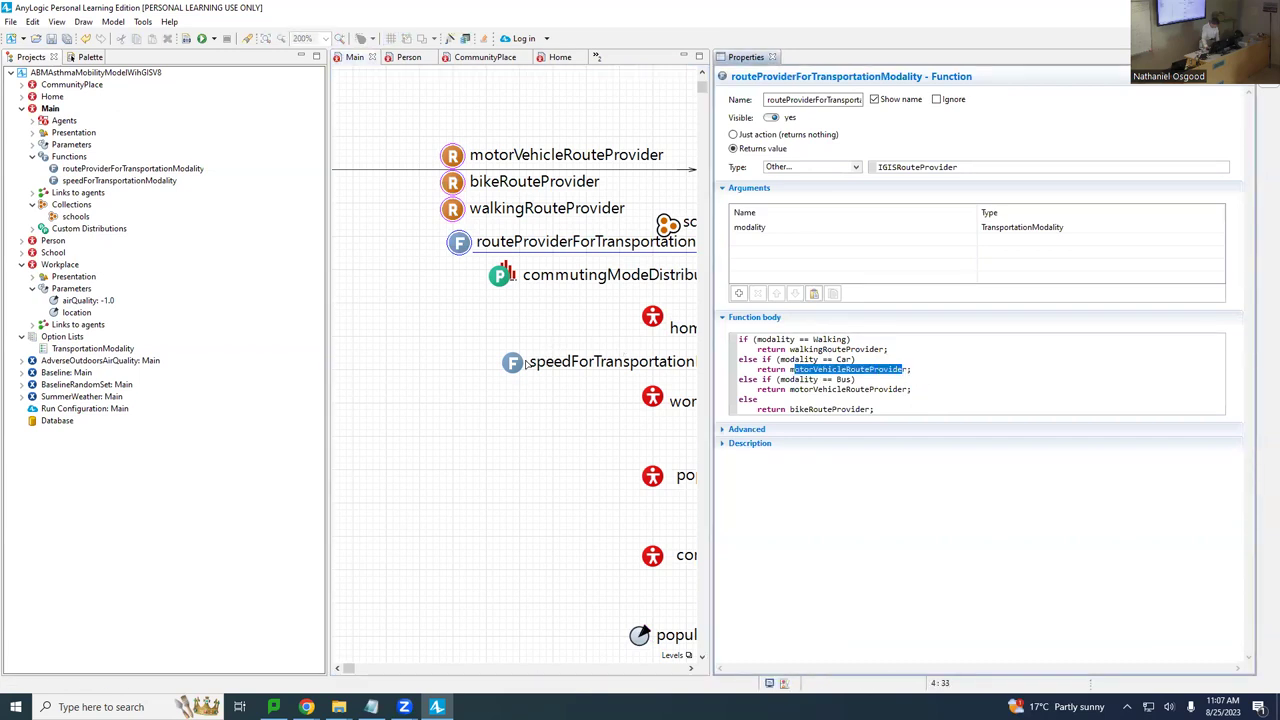
left_click(654, 479)
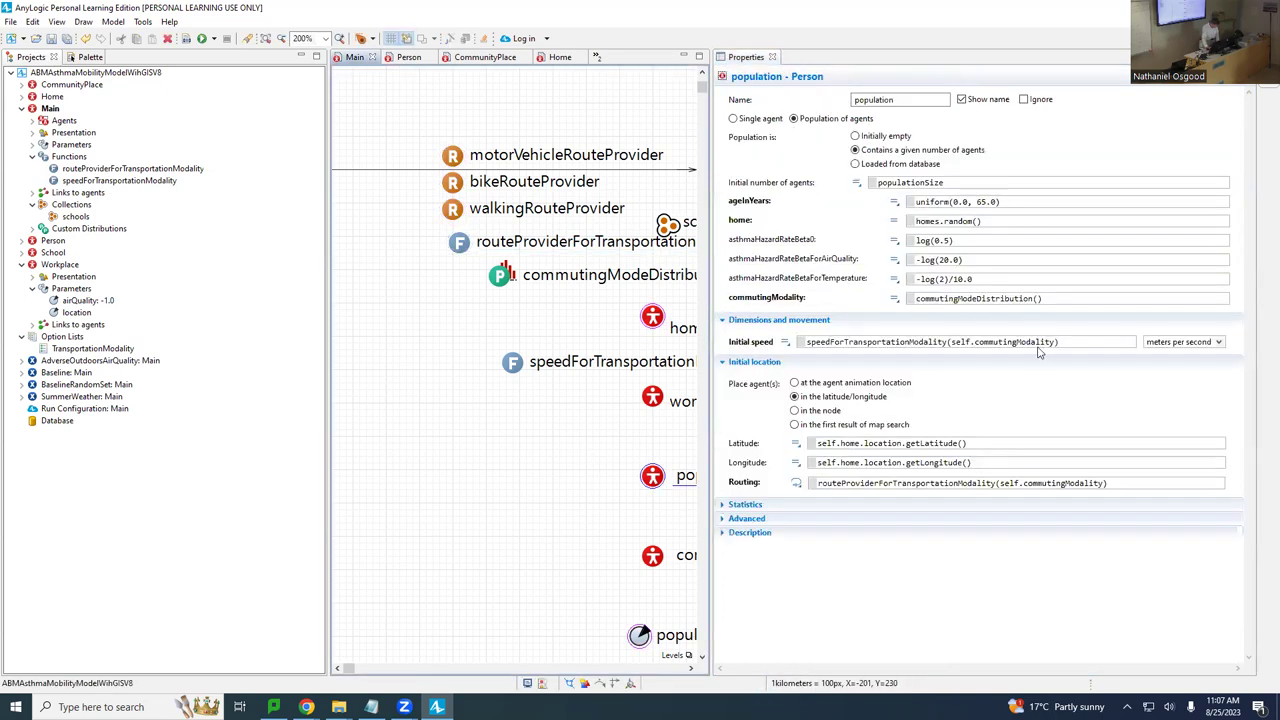
left_click_drag(1076, 345, 755, 348)
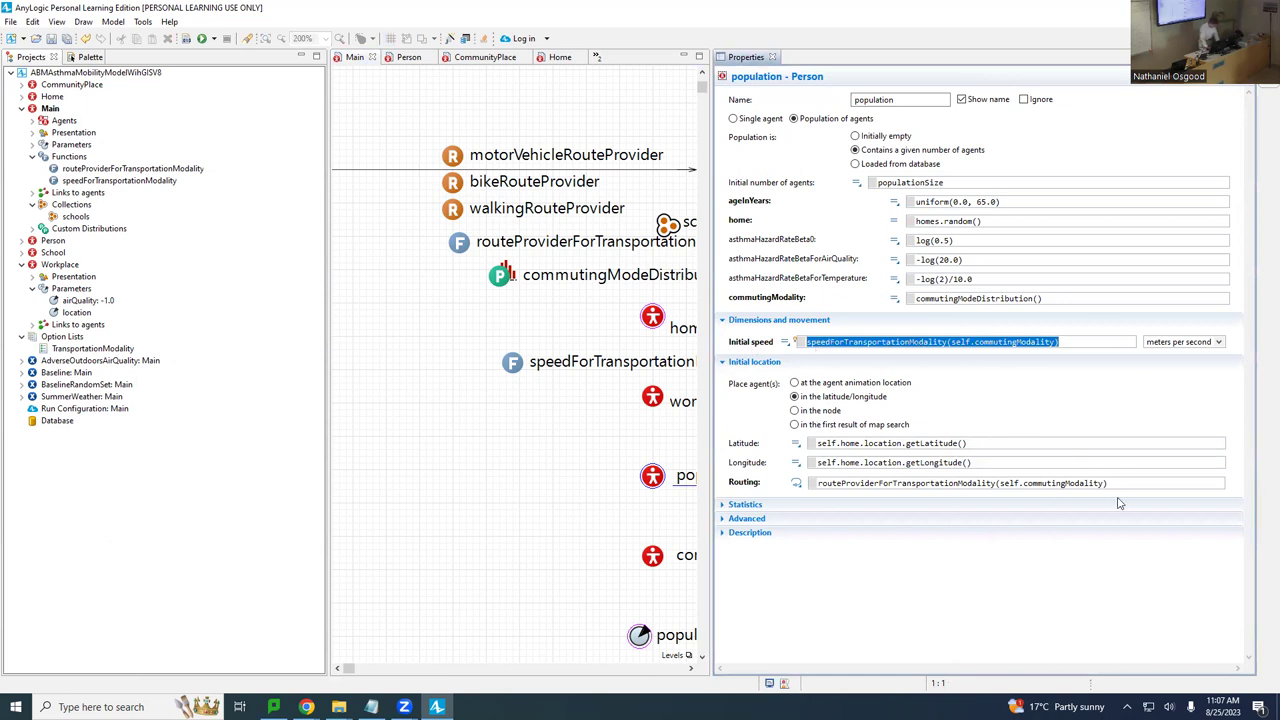
left_click_drag(1125, 481, 780, 487)
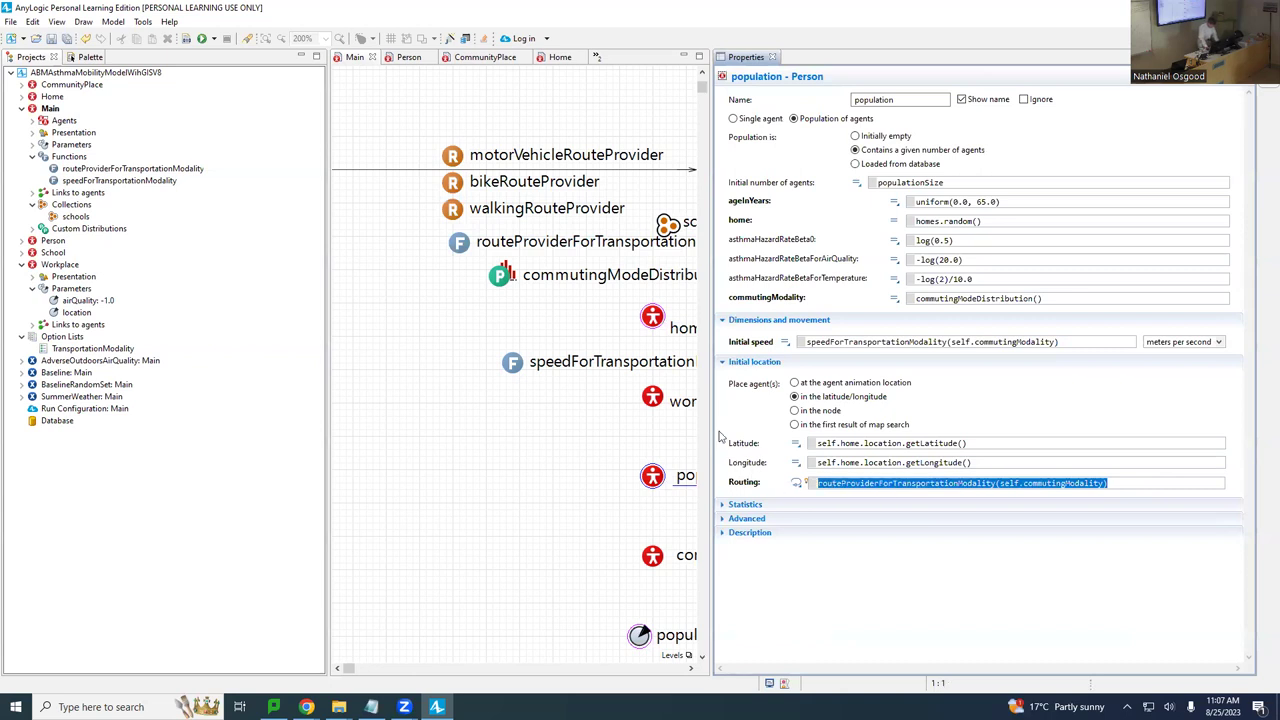
Save and build the model, then bring up the Baseline experiment's options.
key("ctrl+s")
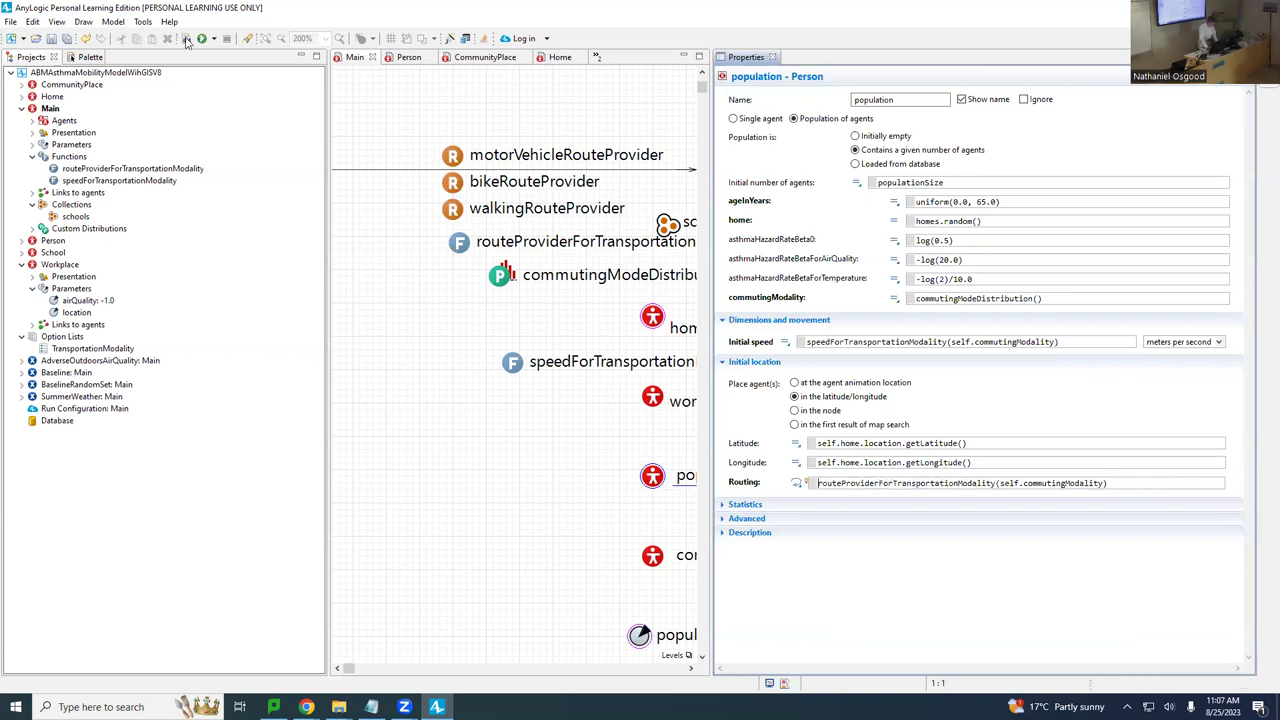
left_click(185, 38)
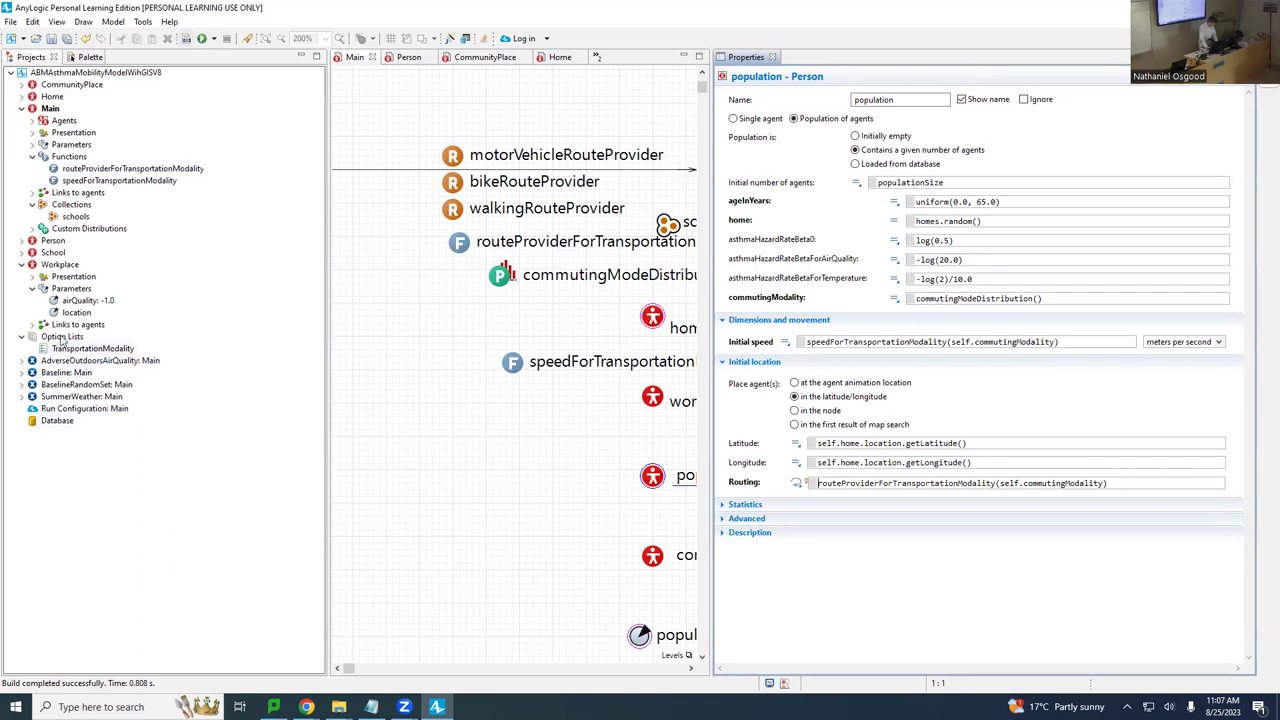
right_click(78, 373)
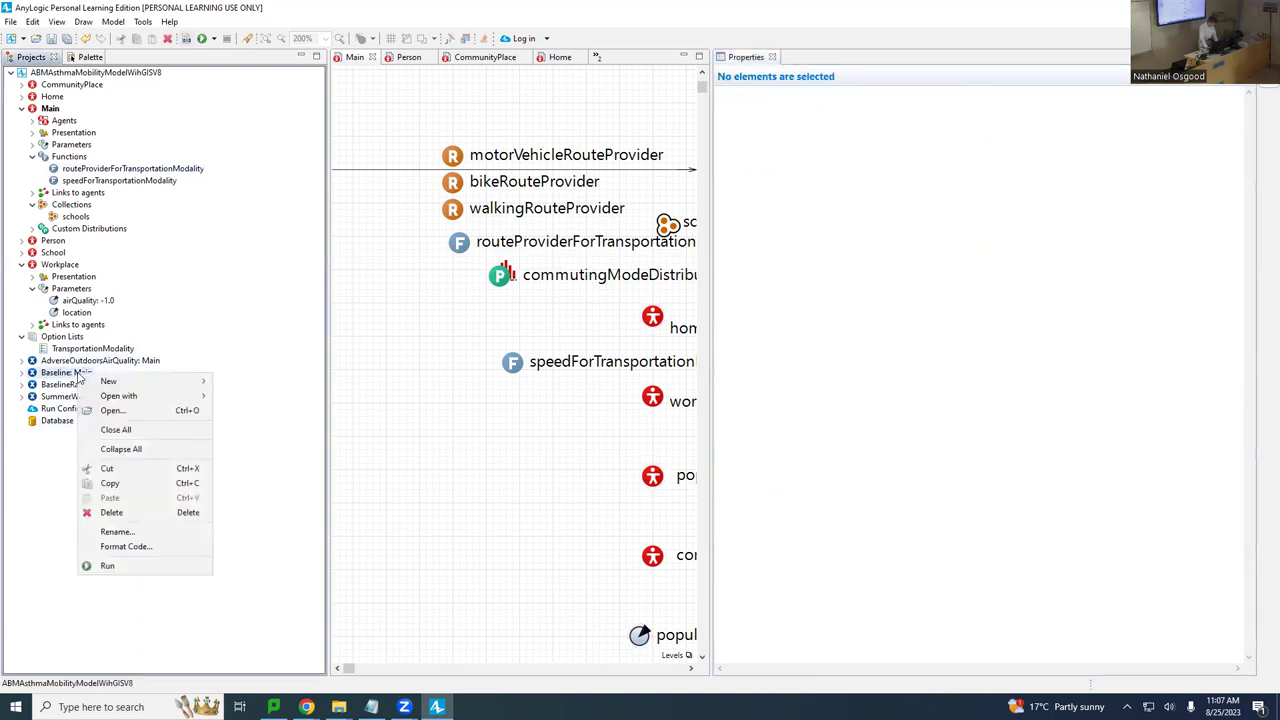
Run the Baseline experiment and view one population agent's mobility and asthma statecharts in the Developer panel.
left_click(145, 566)
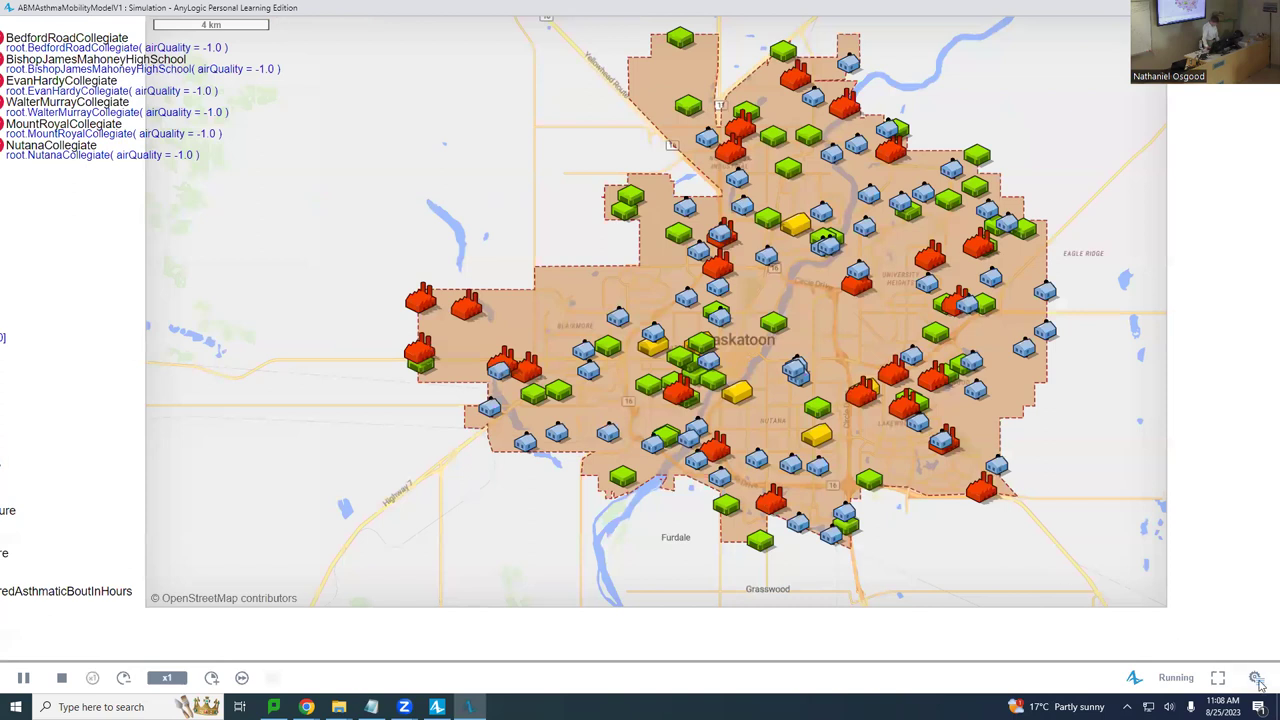
left_click(1256, 677)
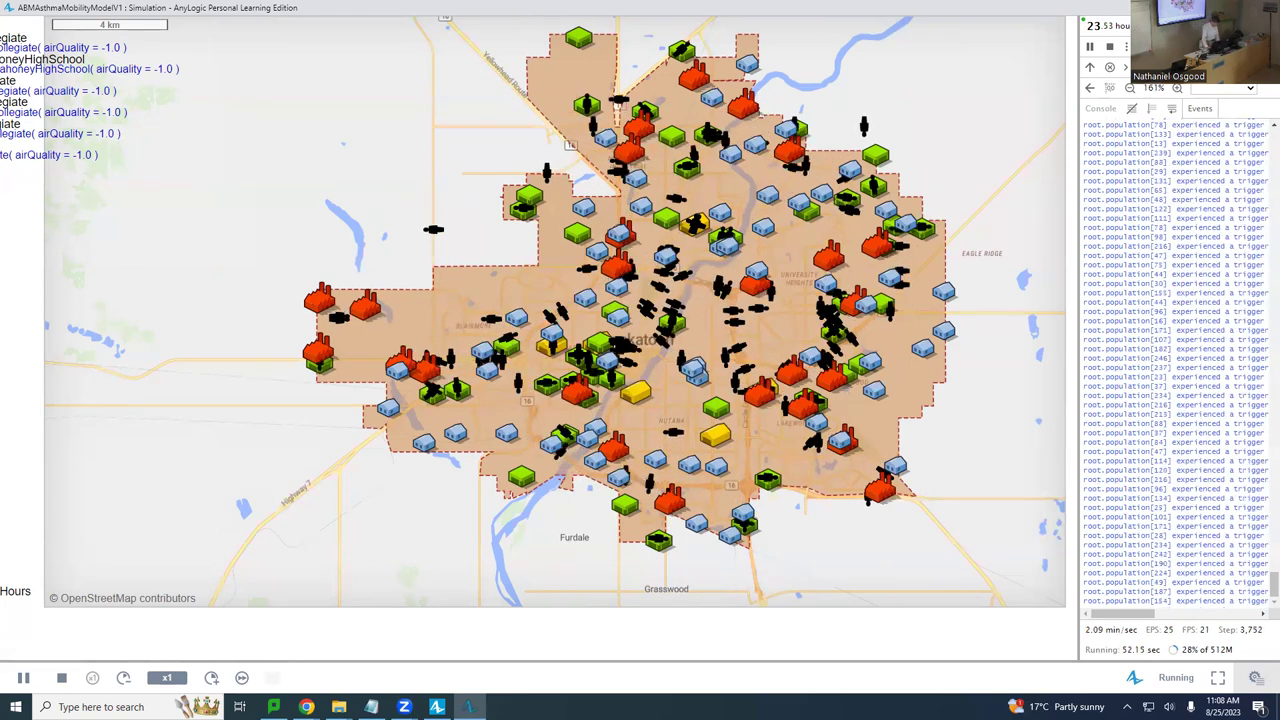
left_click(1222, 88)
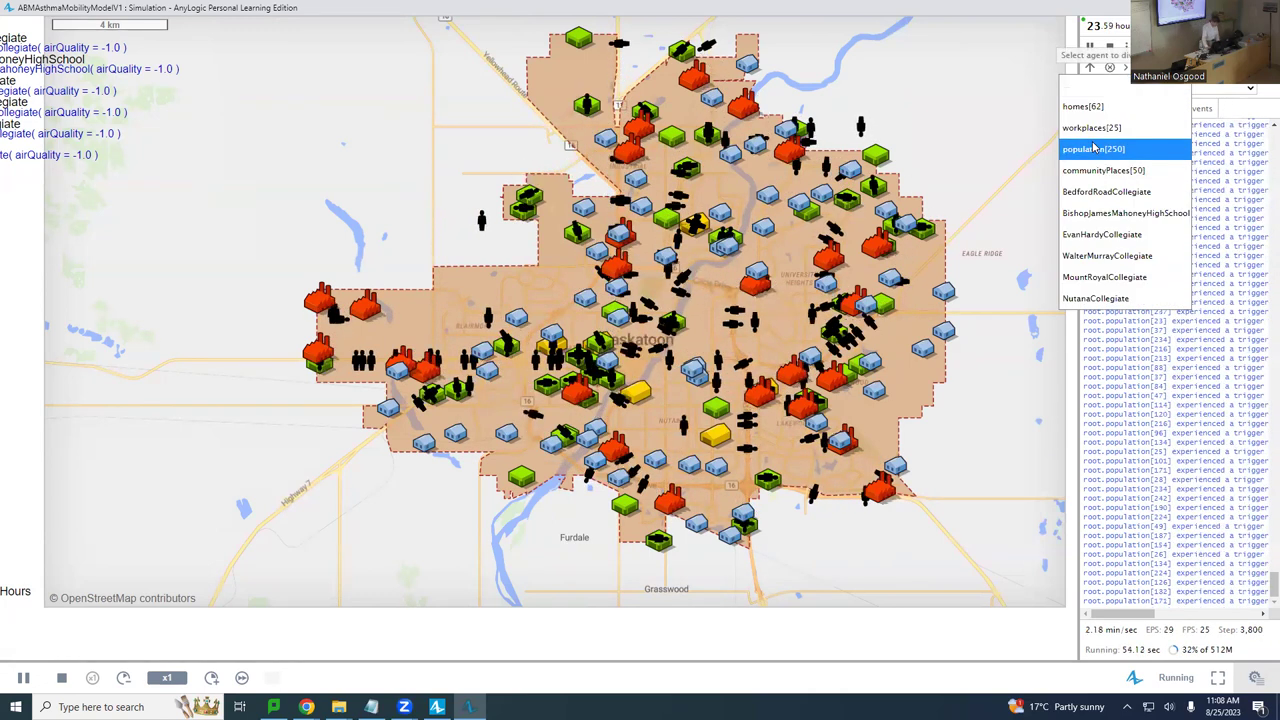
left_click(1092, 149)
left_click_drag(336, 235, 438, 283)
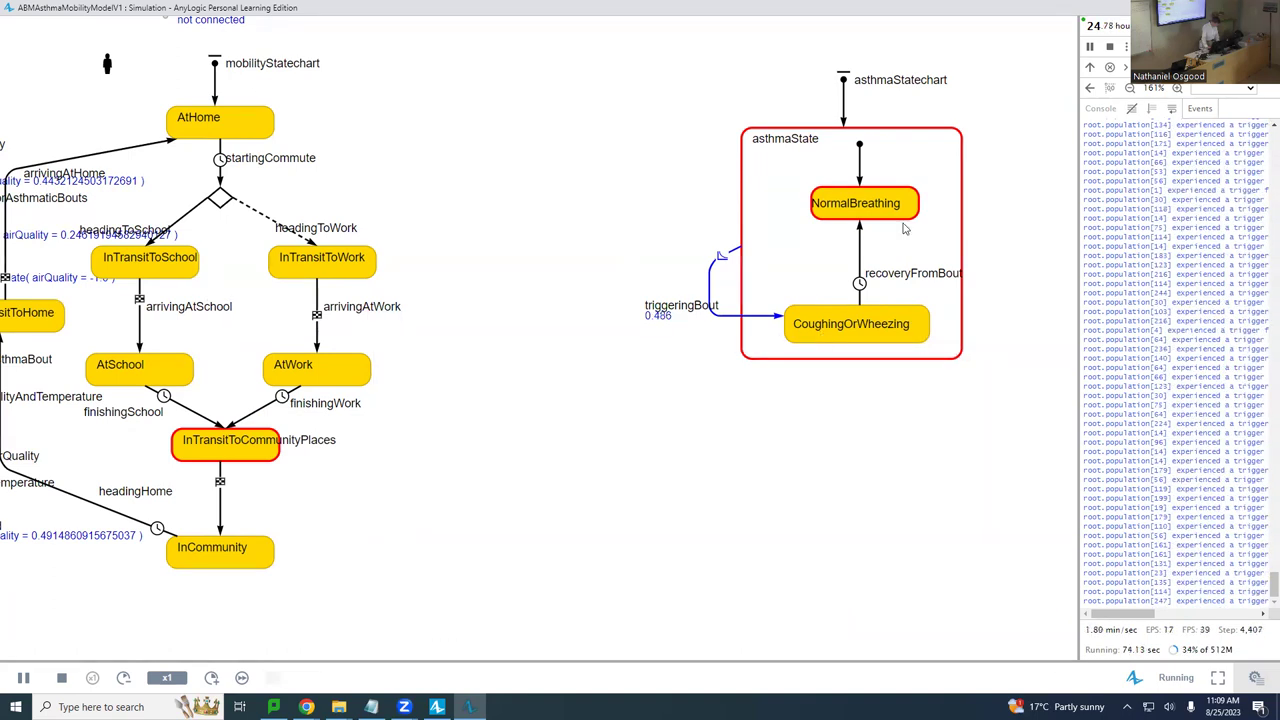
Speed the simulation up to x5, then return to the editor with the model root selected.
left_click(213, 678)
left_click(213, 678)
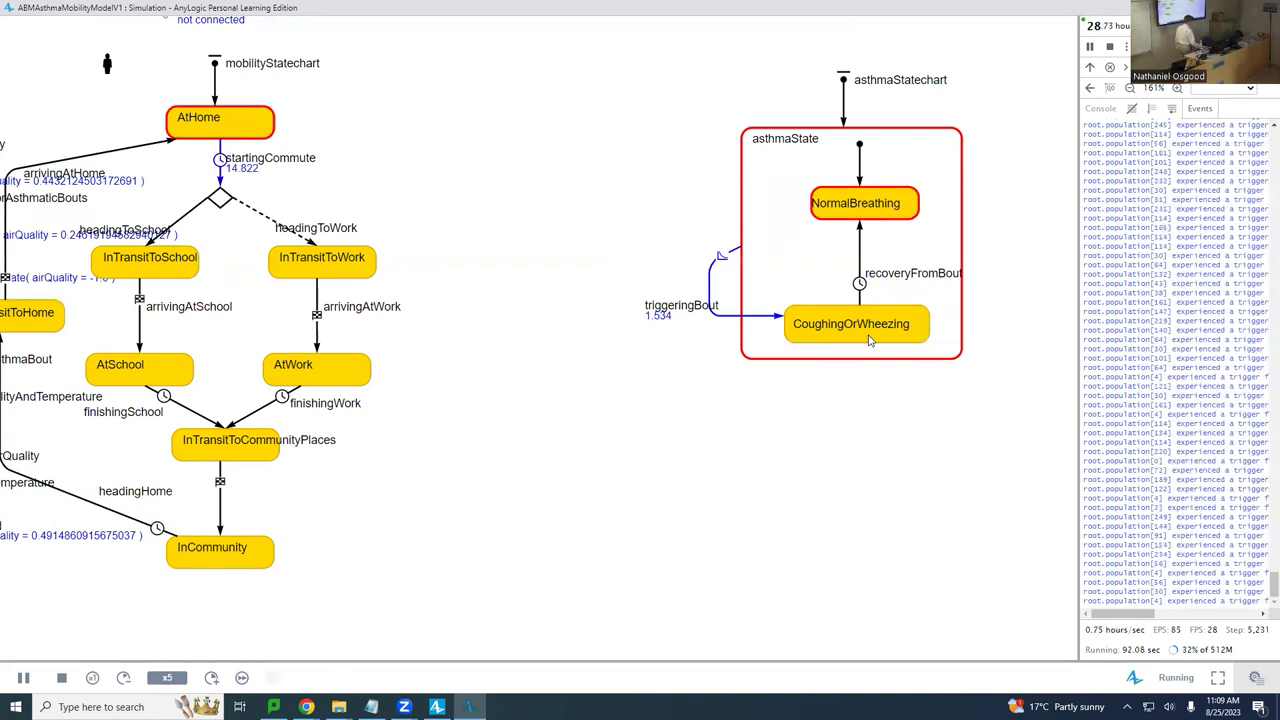
key("alt+Tab")
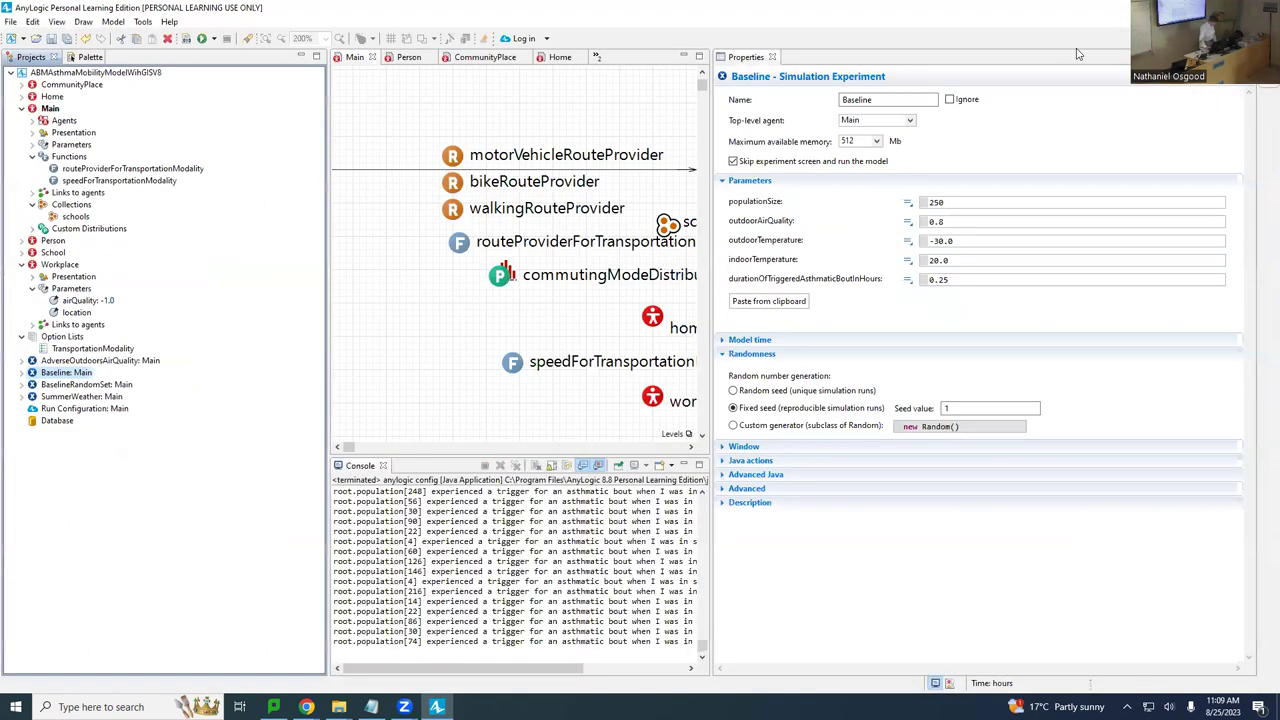
left_click(157, 74)
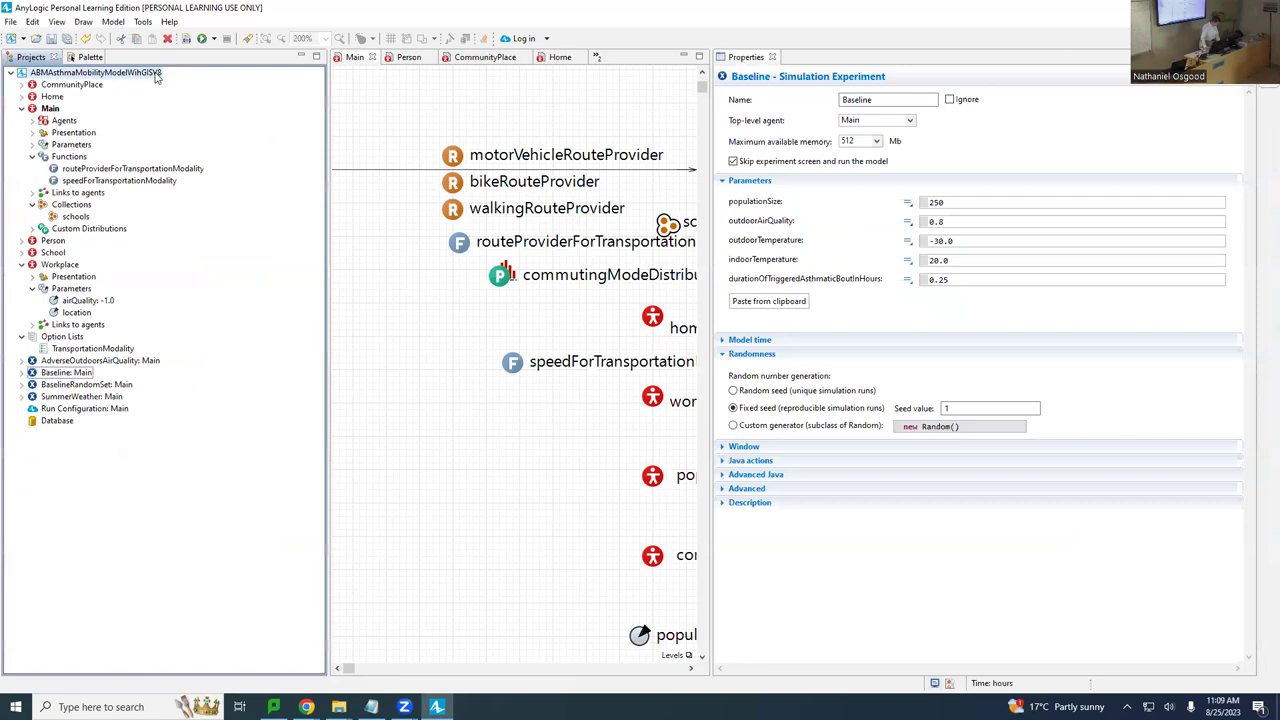
Switch to the Models Built in Class Google Drive folder in Chrome.
key("alt+Tab")
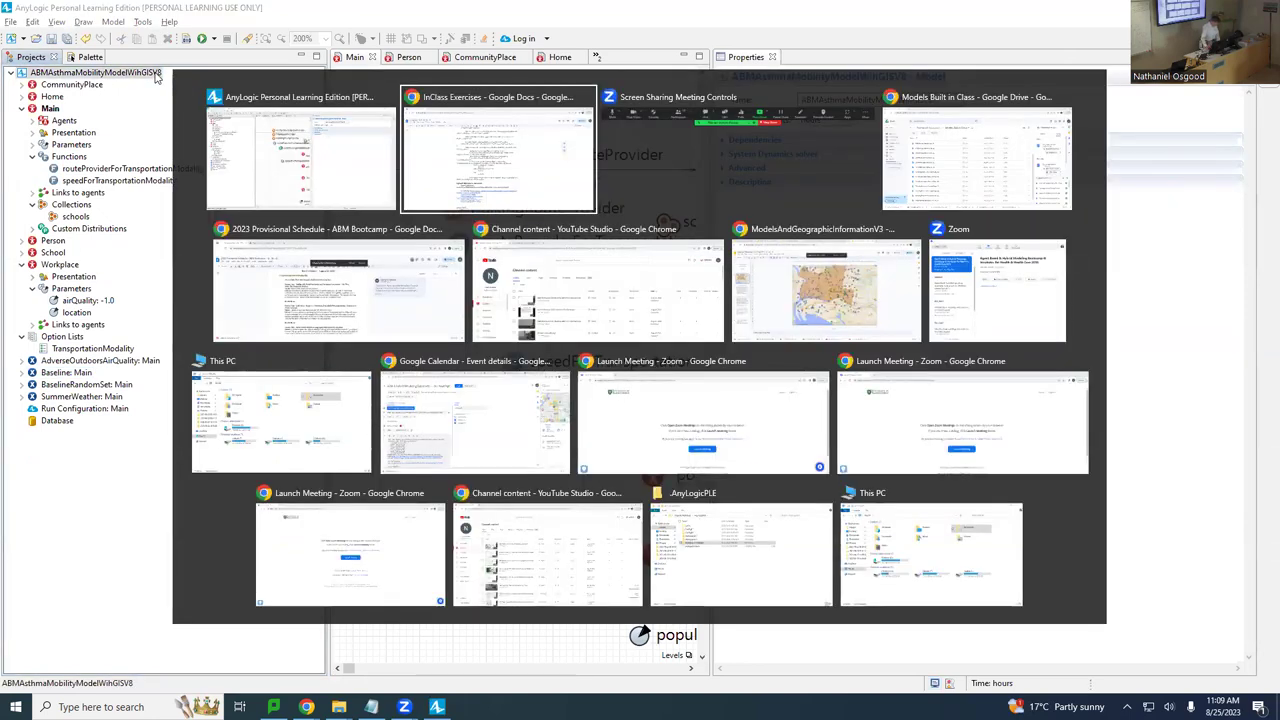
key("alt+Tab")
key("alt+Tab")
key("alt+shift+Tab")
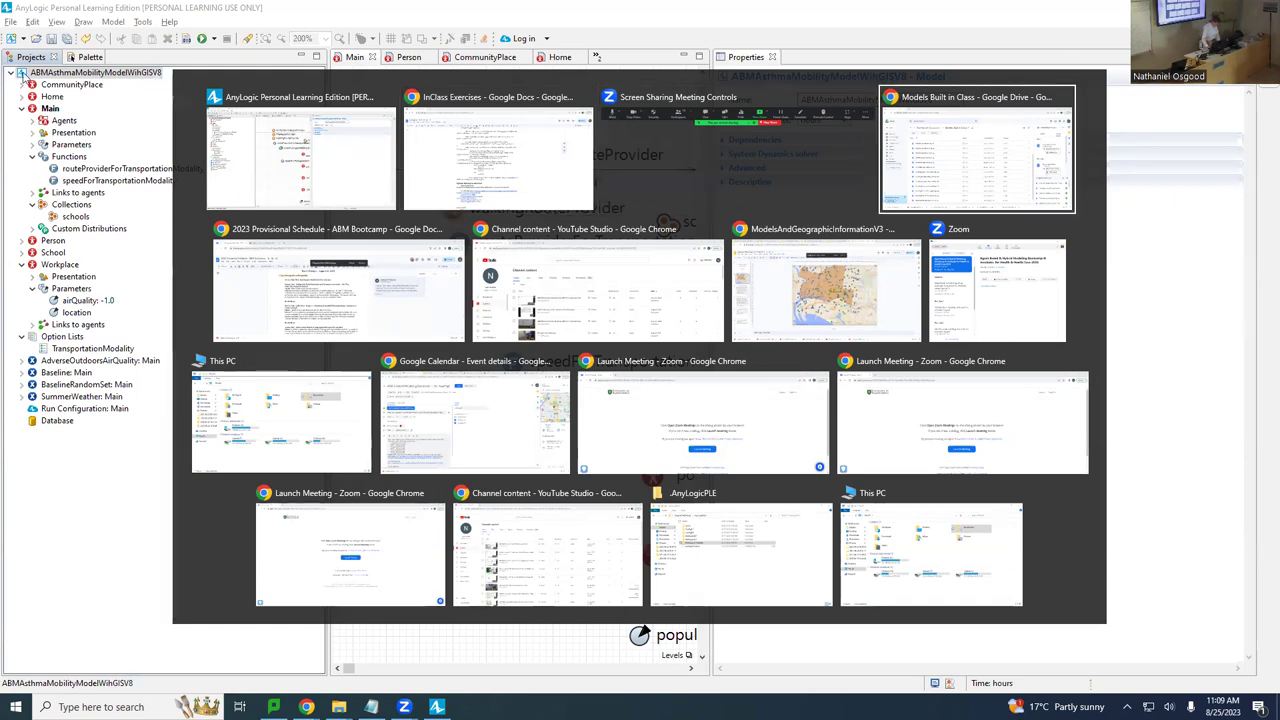
key("alt+Tab")
Upload the ABMAsthmaMobilityModelWihGISV8 .alp file from the Models folder to Models Built in Class.
scroll(470, 625, "down", 1)
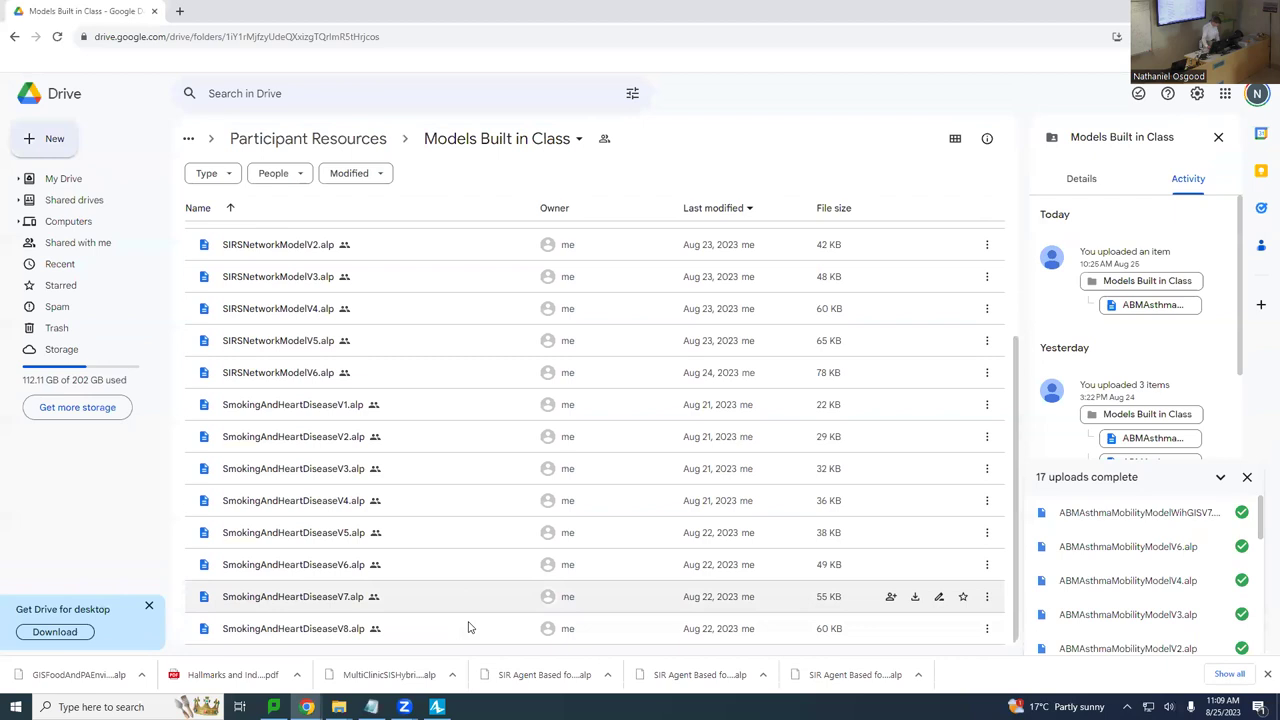
left_click(52, 138)
left_click(74, 166)
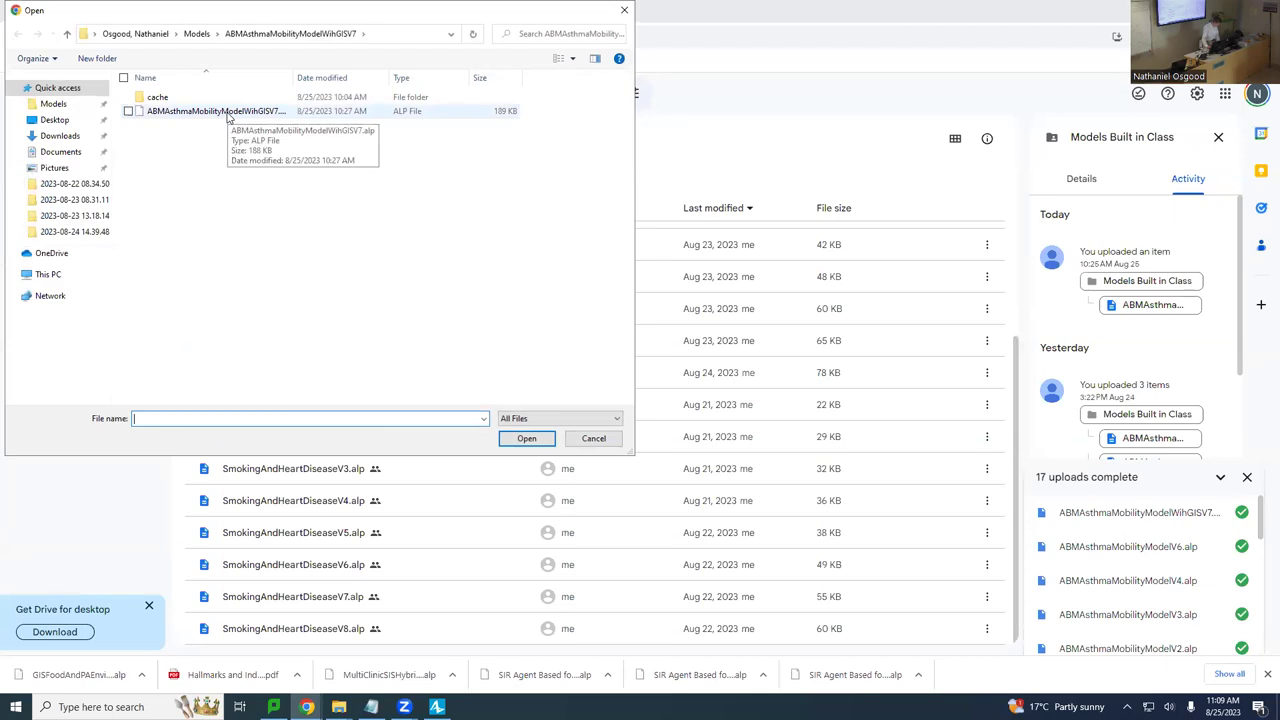
left_click(197, 34)
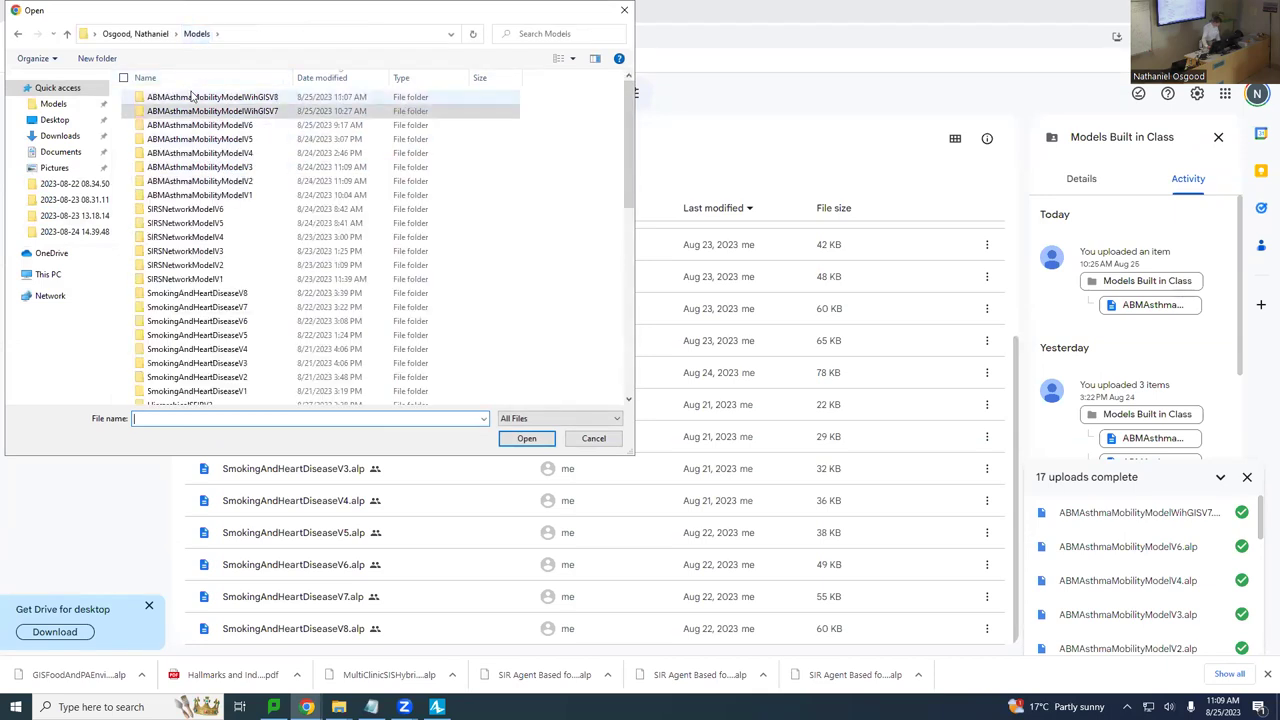
double_click(193, 98)
double_click(189, 111)
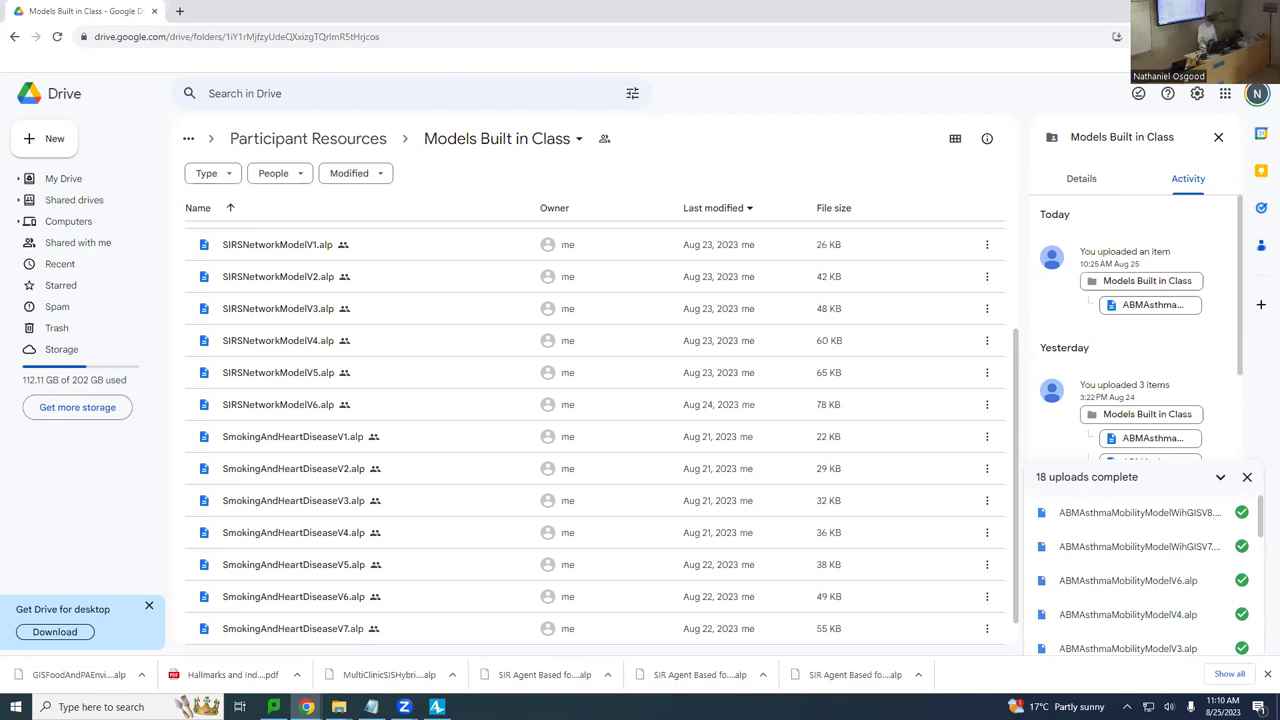
Back in AnyLogic, set the Main diagram zoom to 100% and open the Person agent's mobility statechart.
key("alt+Tab")
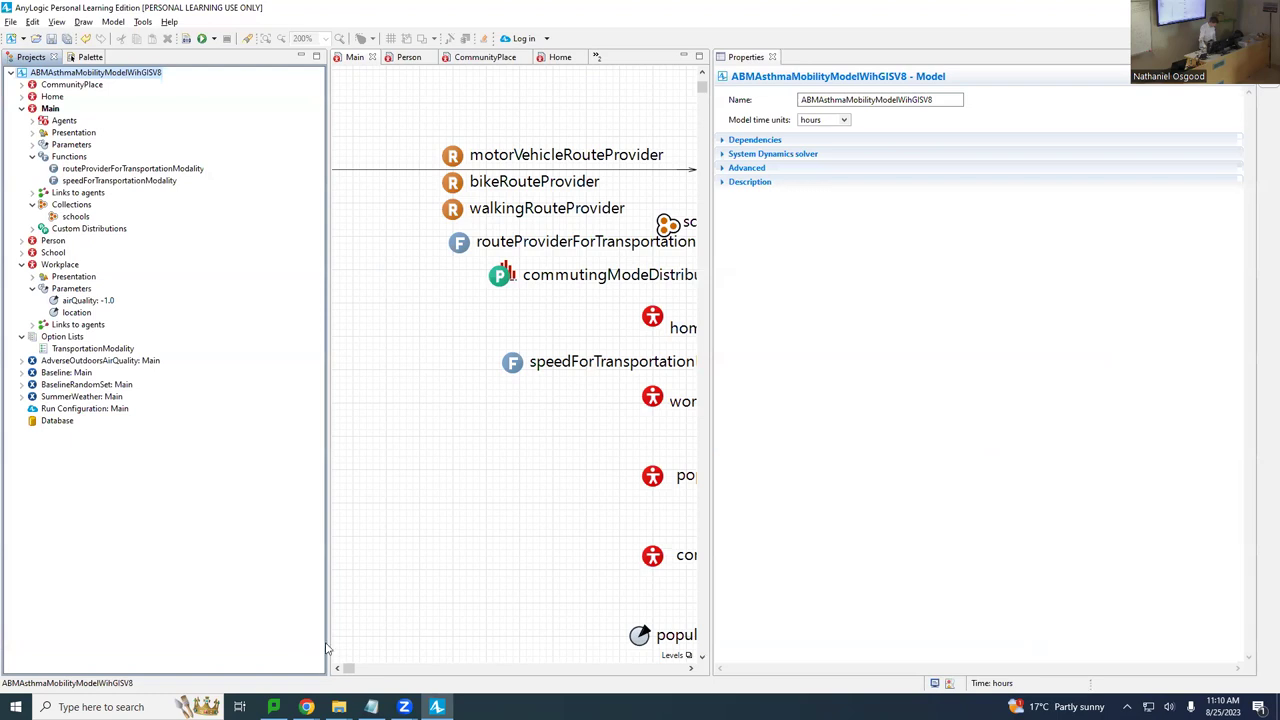
left_click(348, 669)
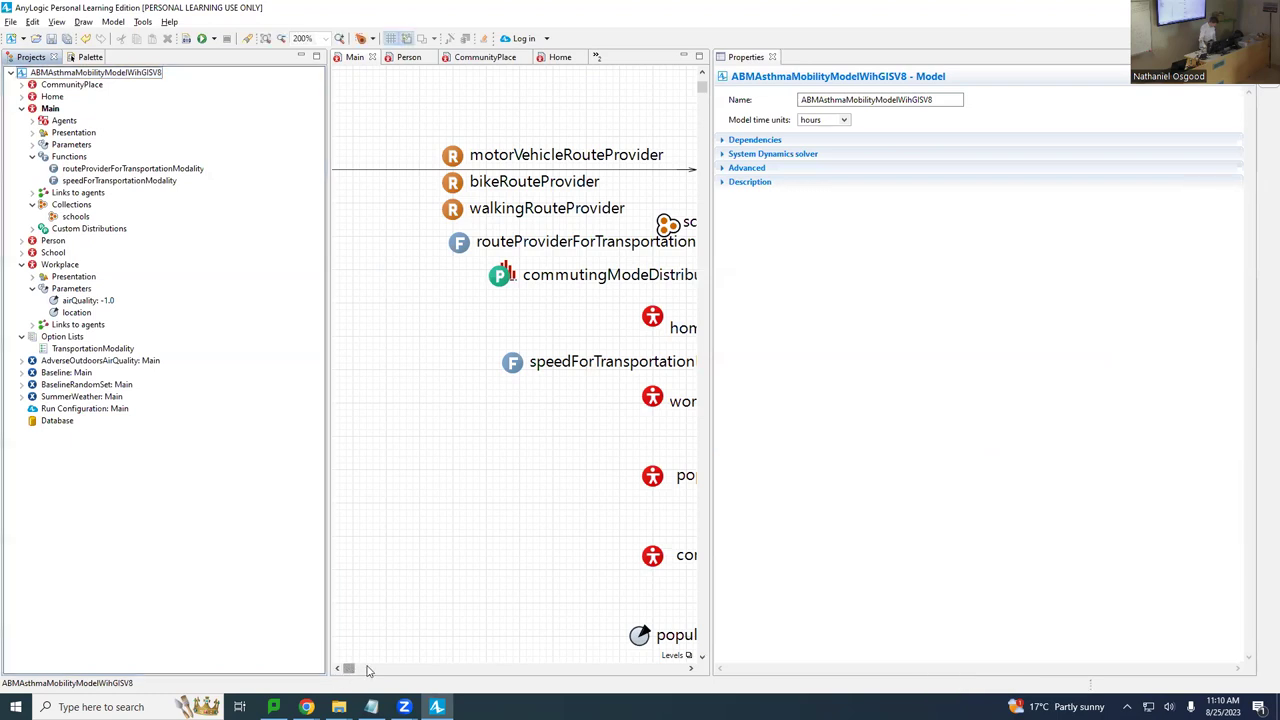
left_click(367, 669)
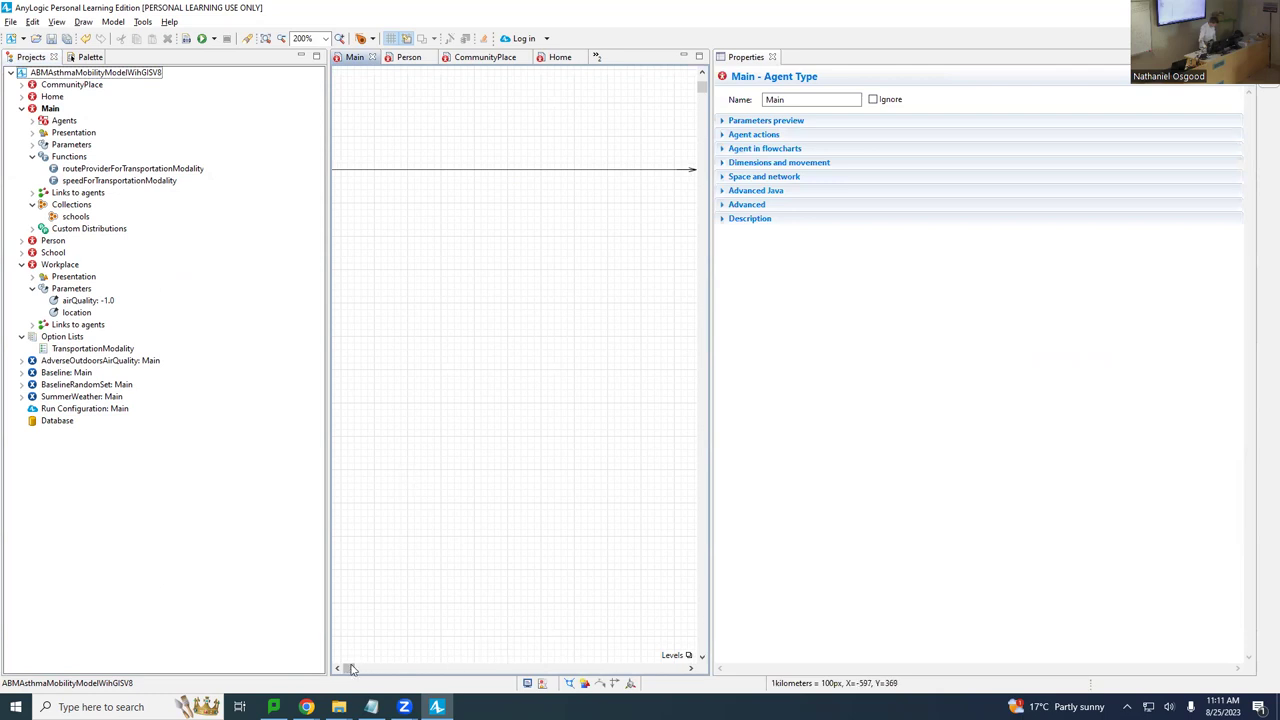
mouse_move(350, 669)
left_mouse_down()
mouse_move(427, 670)
mouse_move(346, 678)
mouse_move(405, 690)
mouse_move(350, 682)
left_mouse_up()
left_click(324, 38)
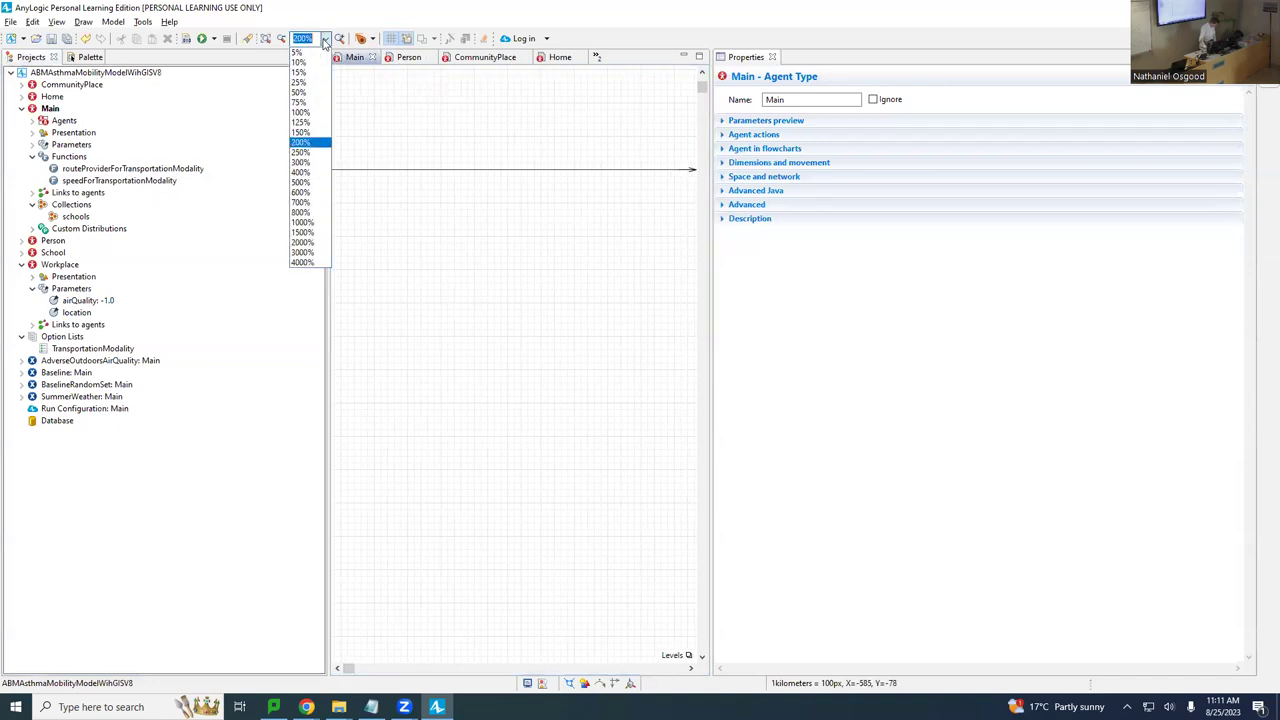
left_click(300, 113)
left_click(406, 57)
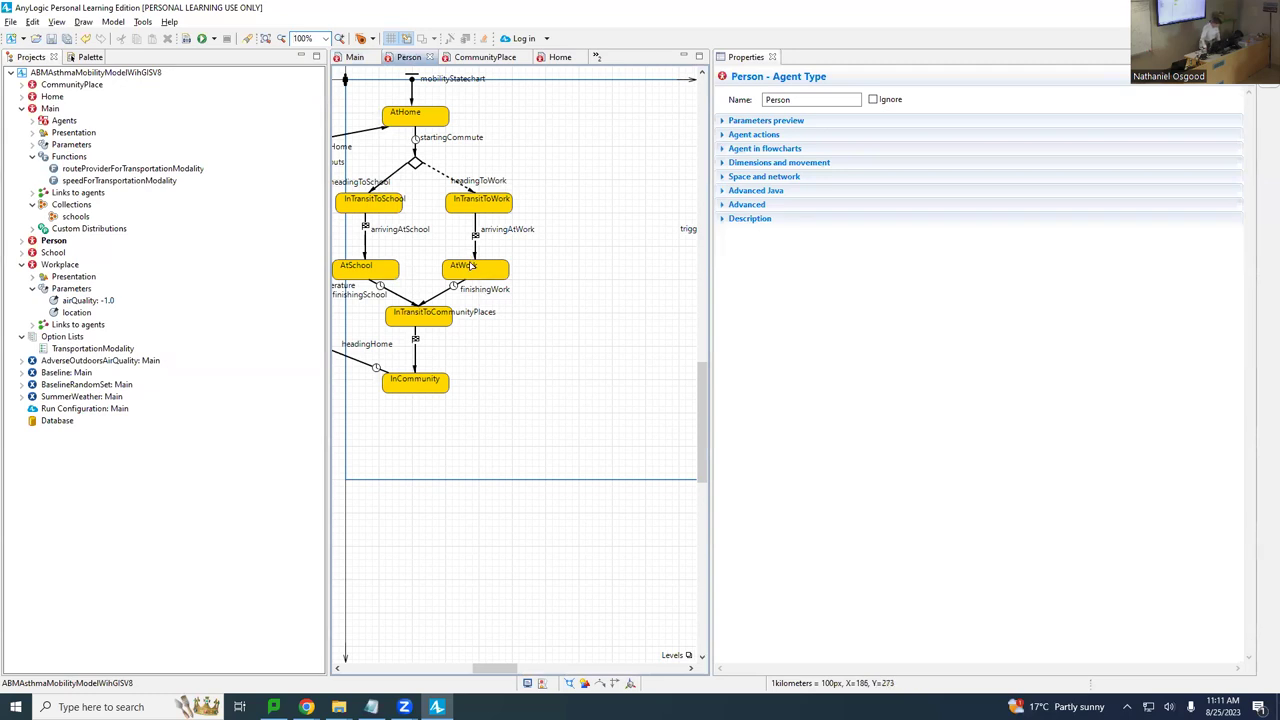
left_click(418, 320)
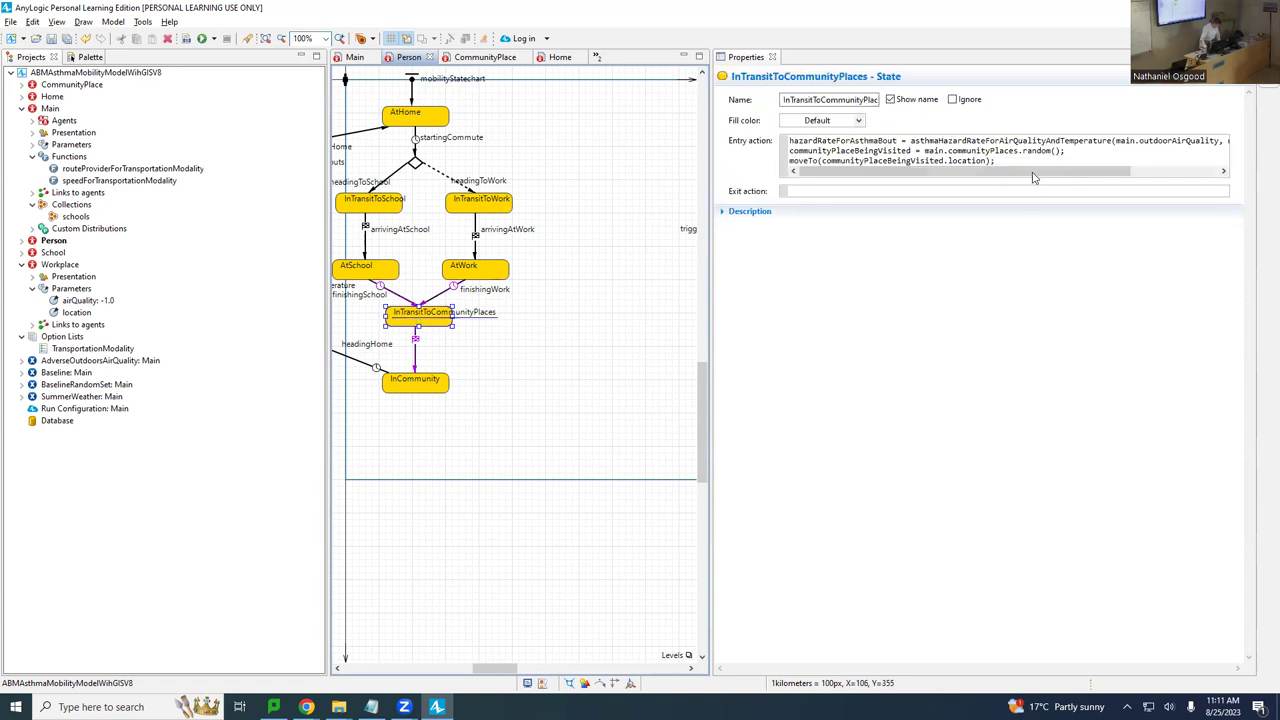
left_click(1027, 163)
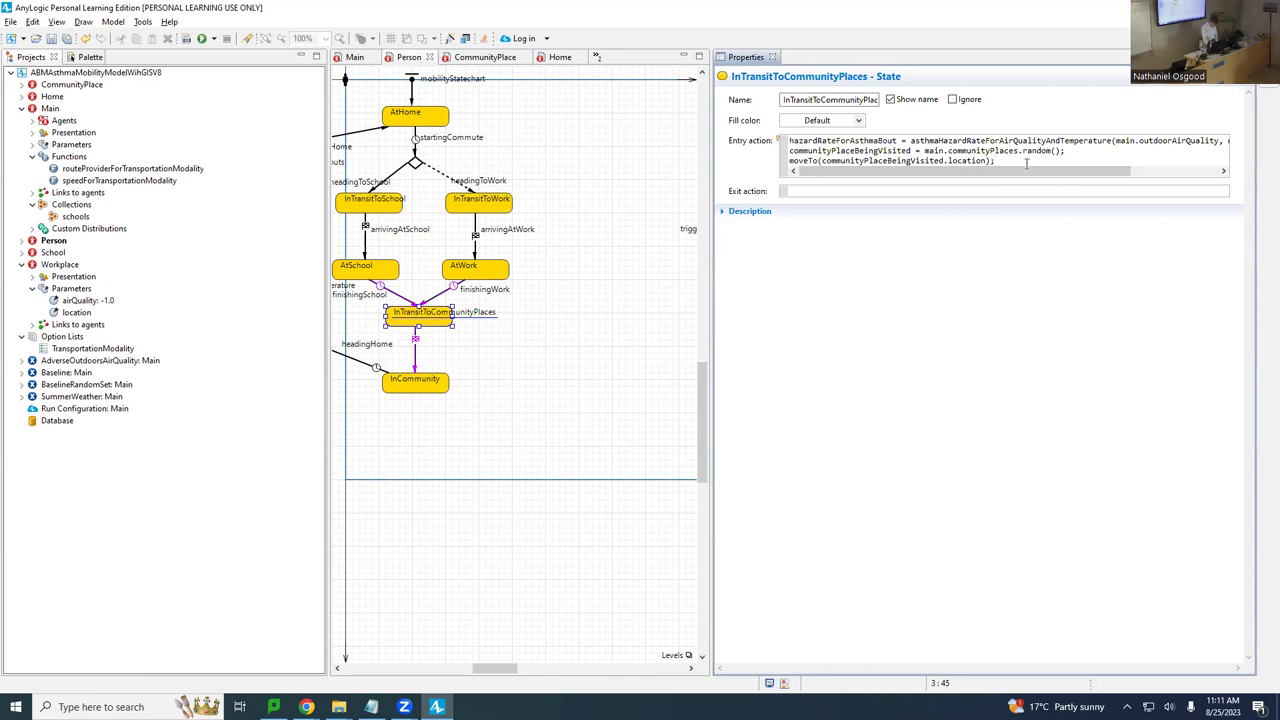
key("Return")
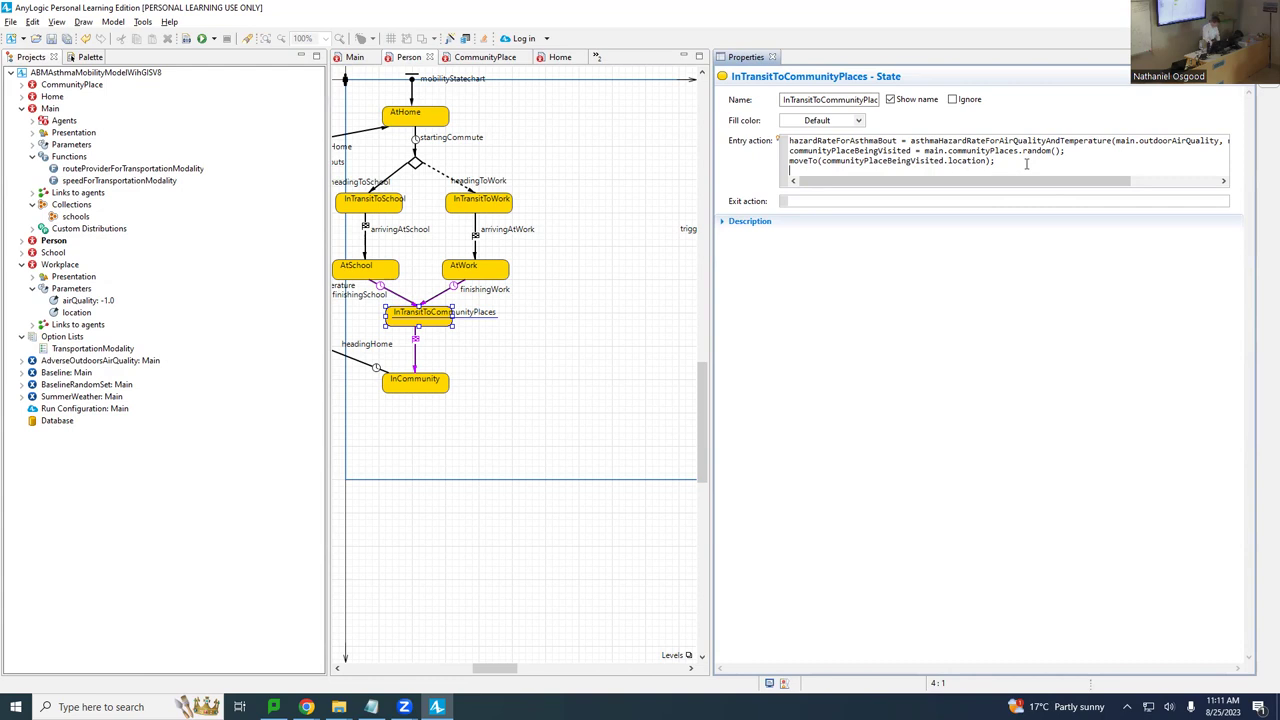
type("dista")
key("ctrl+space")
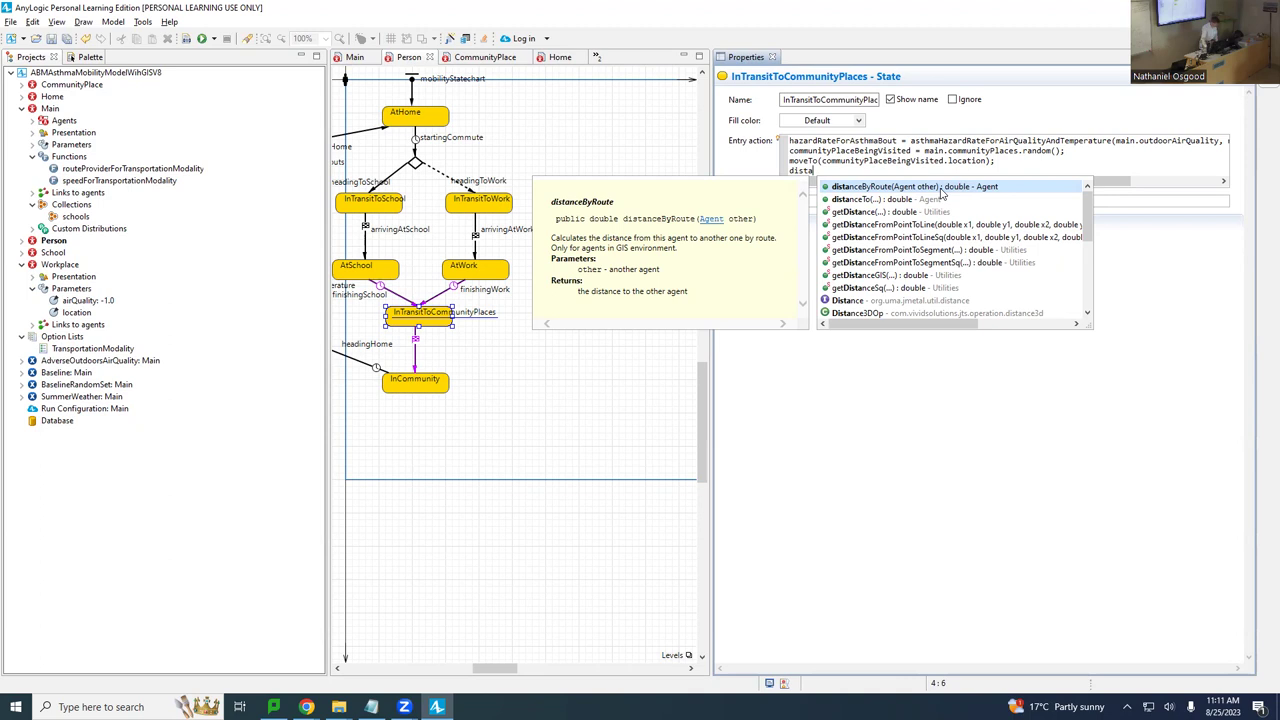
left_click(902, 203)
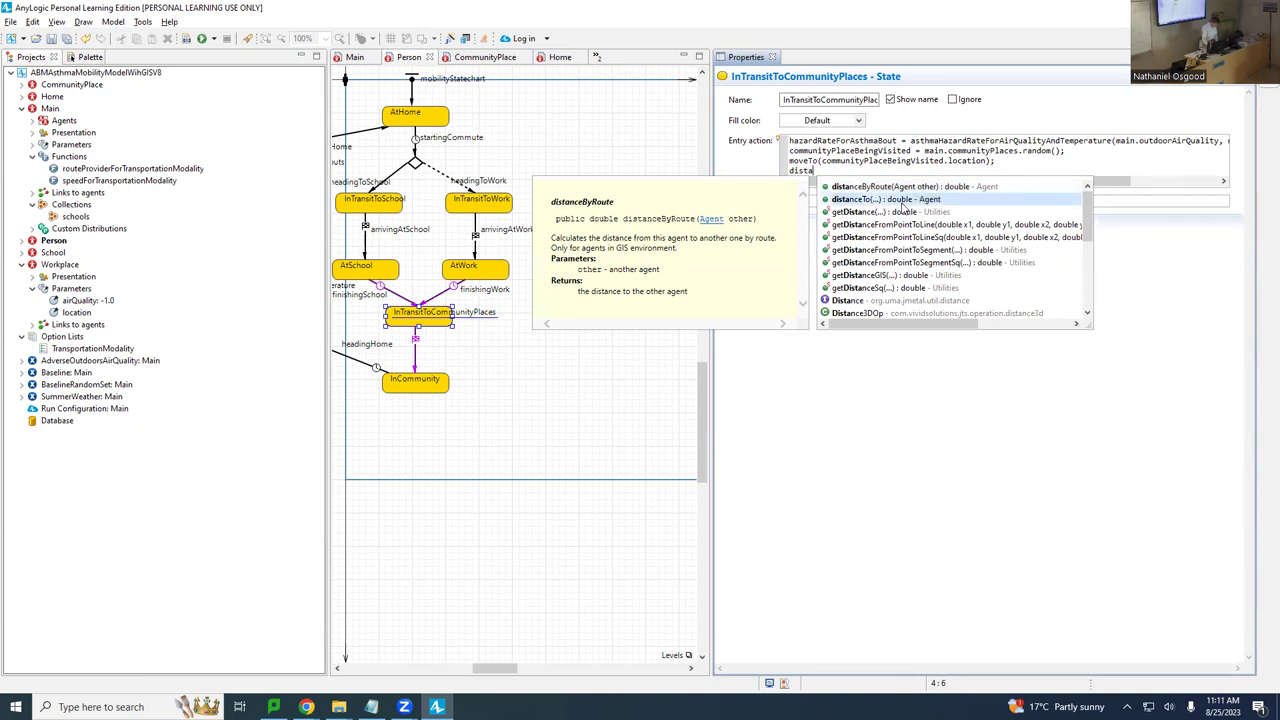
double_click(903, 201)
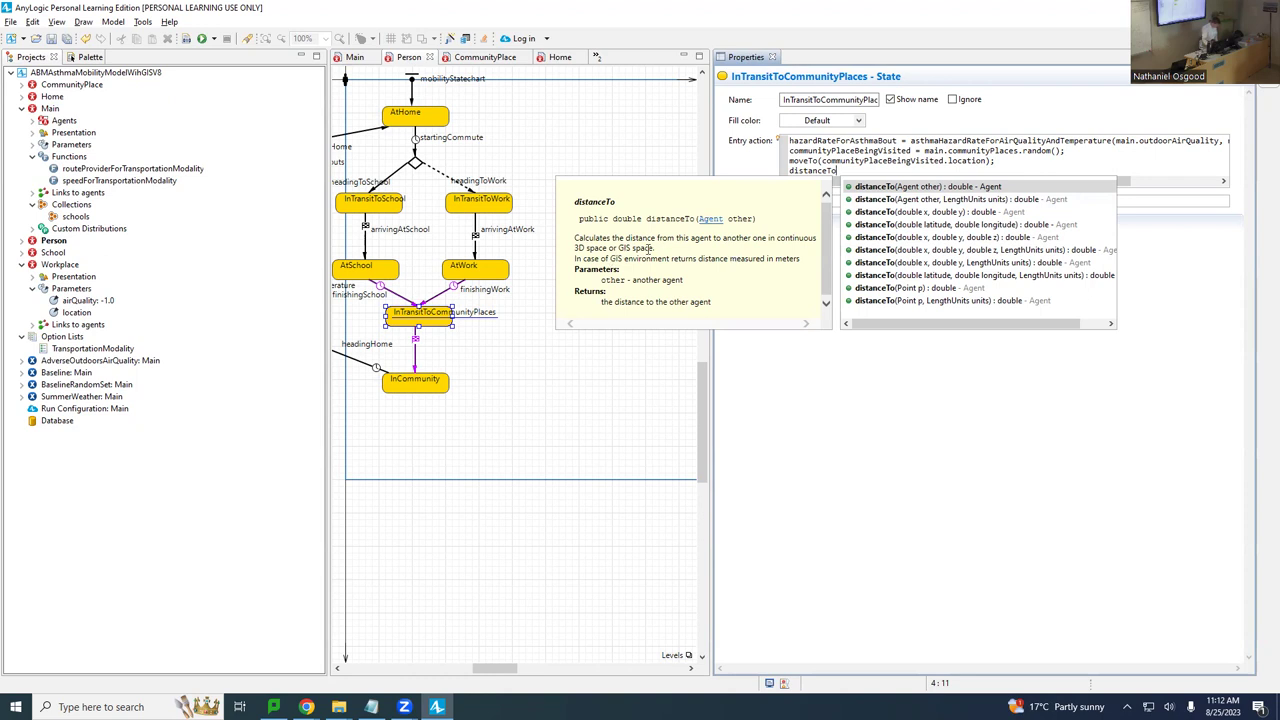
key("Down")
key("Down")
key("Down")
key("Down")
key("Up")
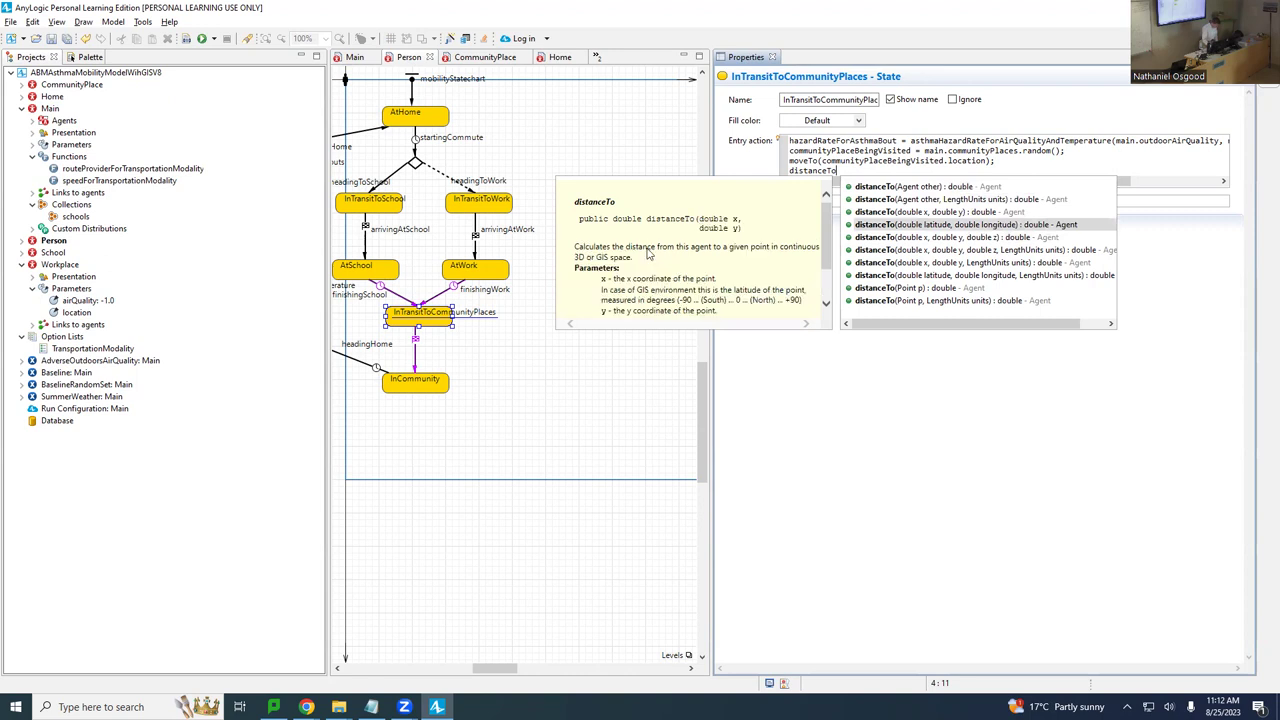
key("Up")
key("Up")
key("Up")
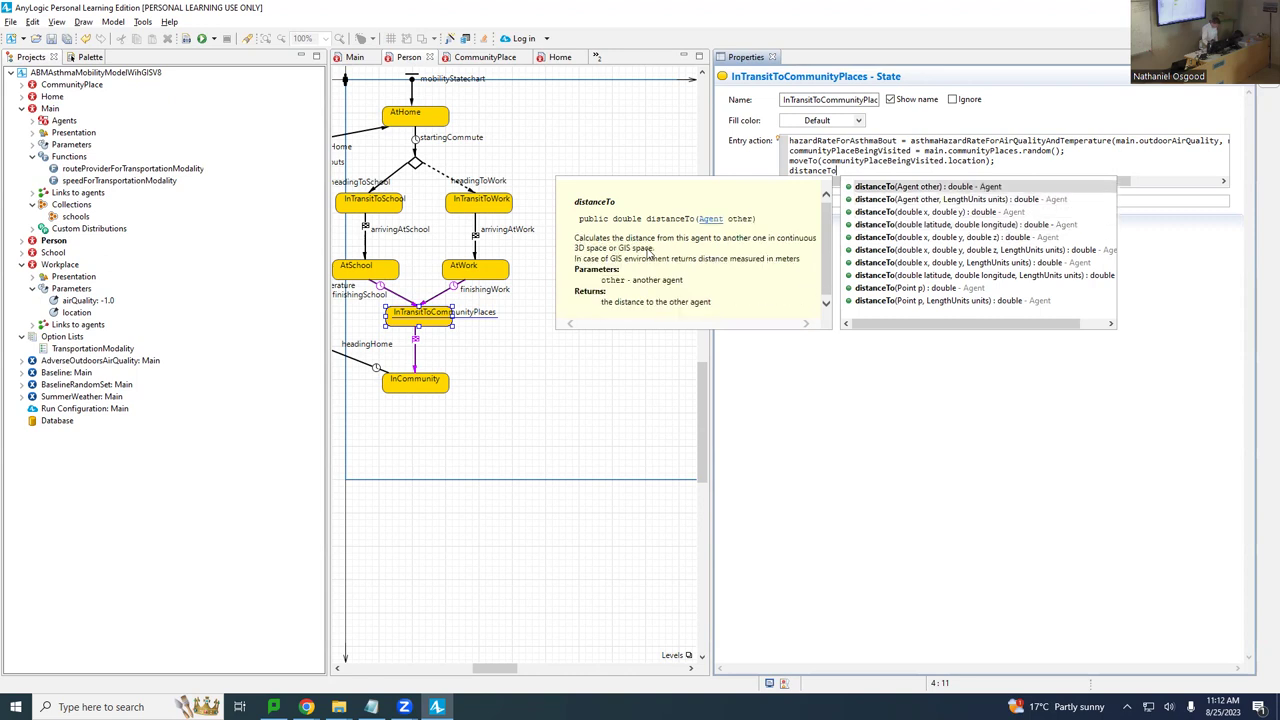
key("Down")
key("Down")
key("Down")
key("Down")
key("Down")
key("Down")
key("Down")
key("Down")
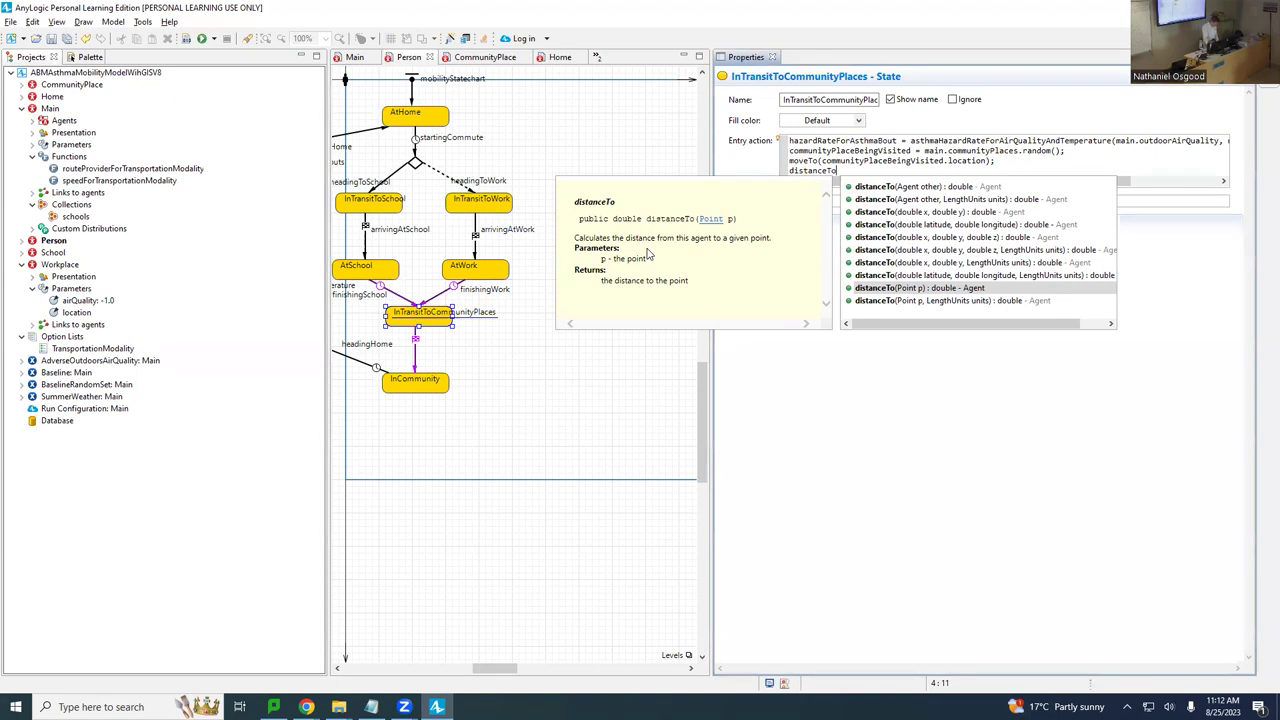
key("shift+Home")
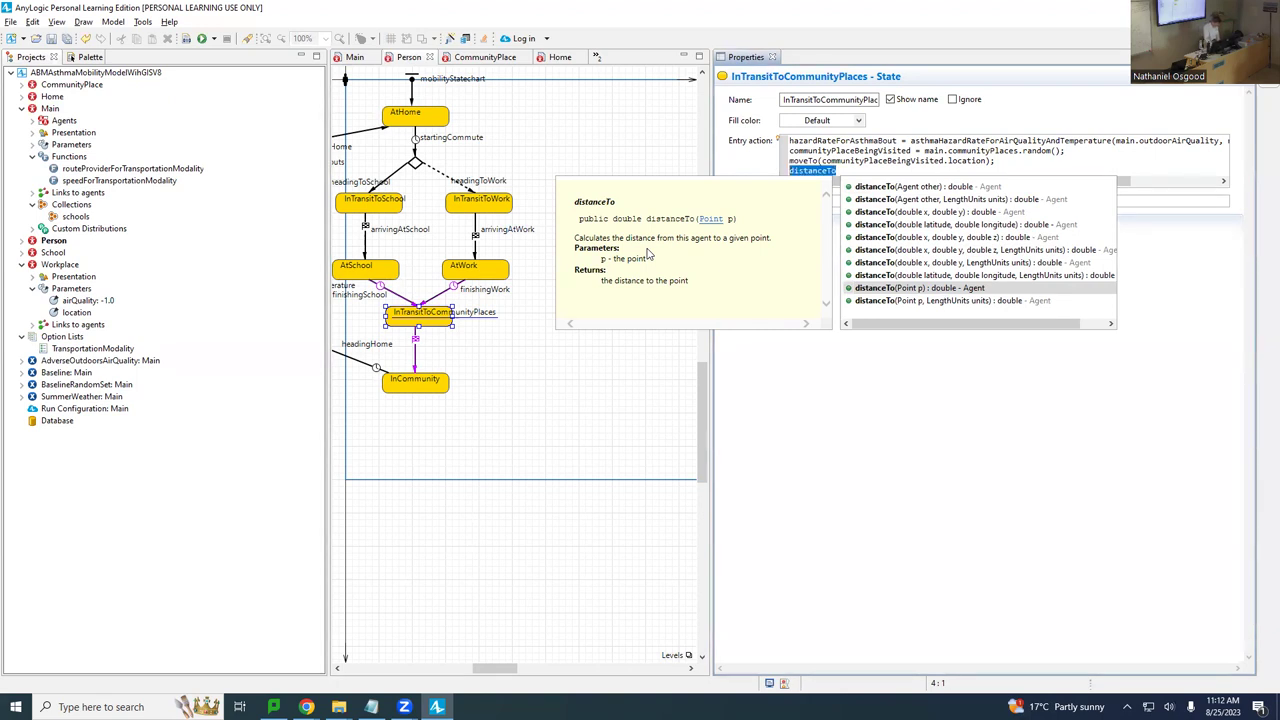
key("BackSpace")
key("BackSpace")
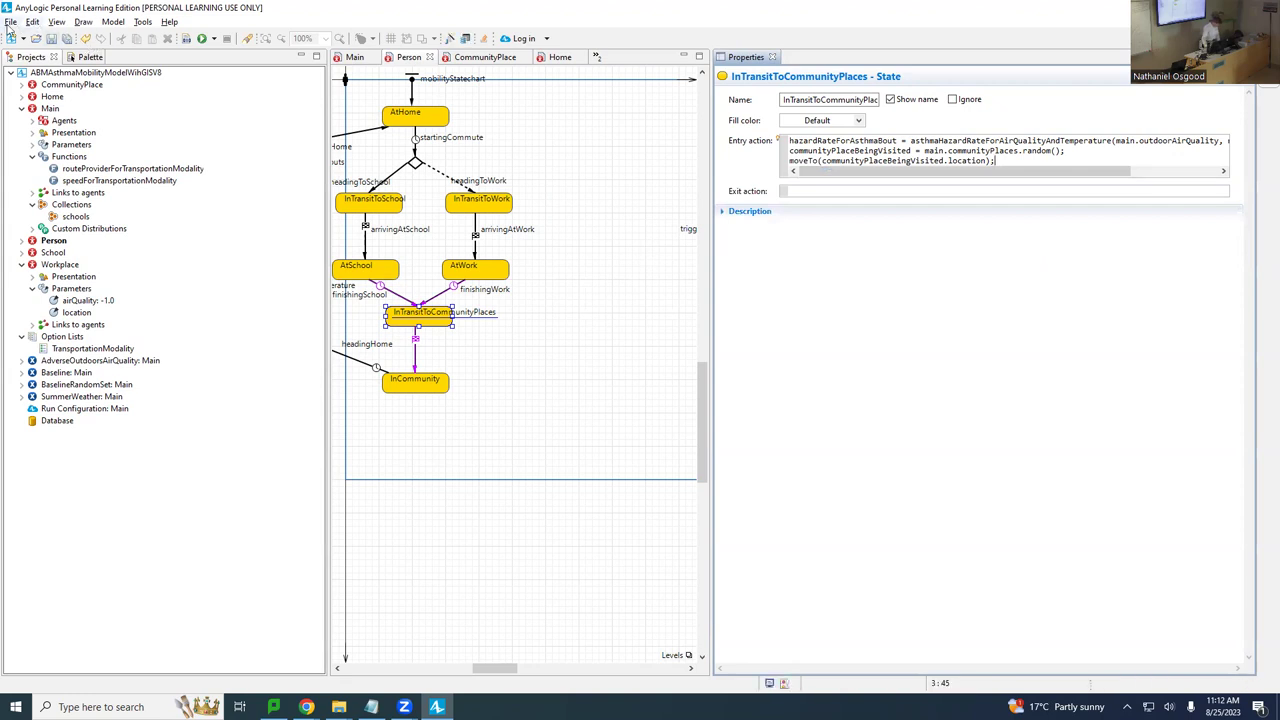
Open GISFoodAndPAEnvironmentWithScatterplotsV7.alp from Downloads and select its Person agent type.
key("alt+Tab")
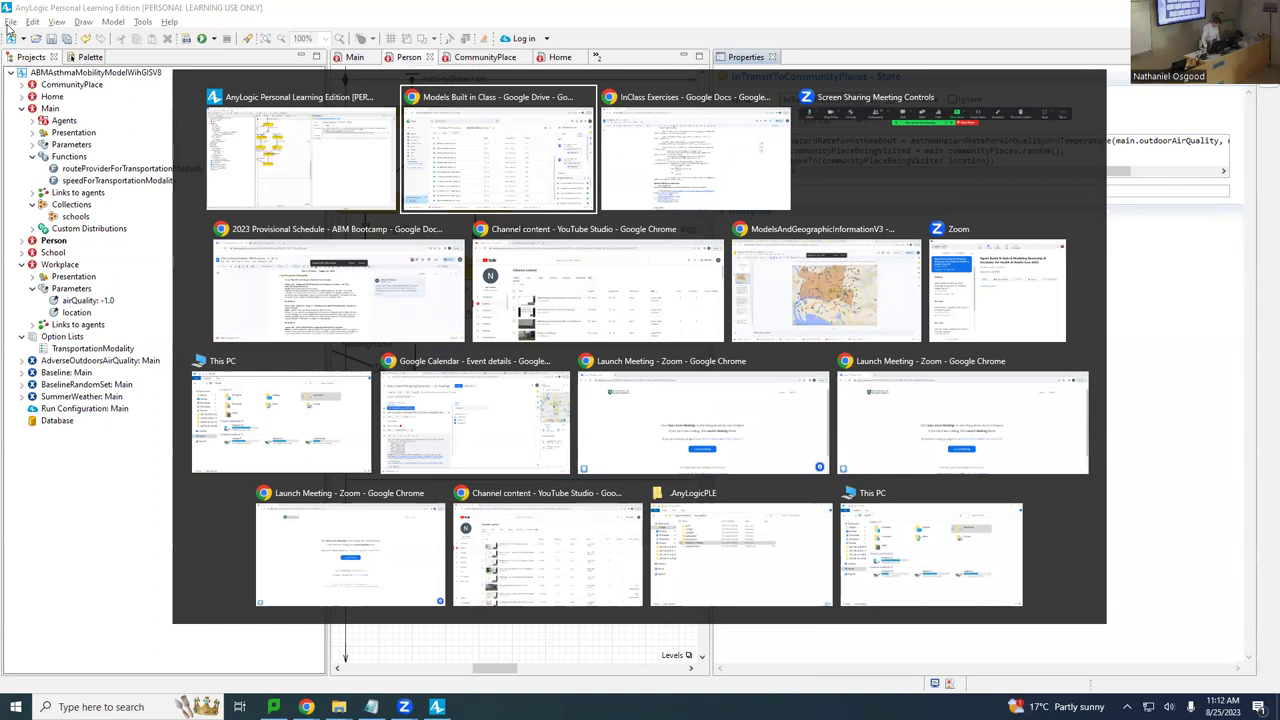
key("Escape")
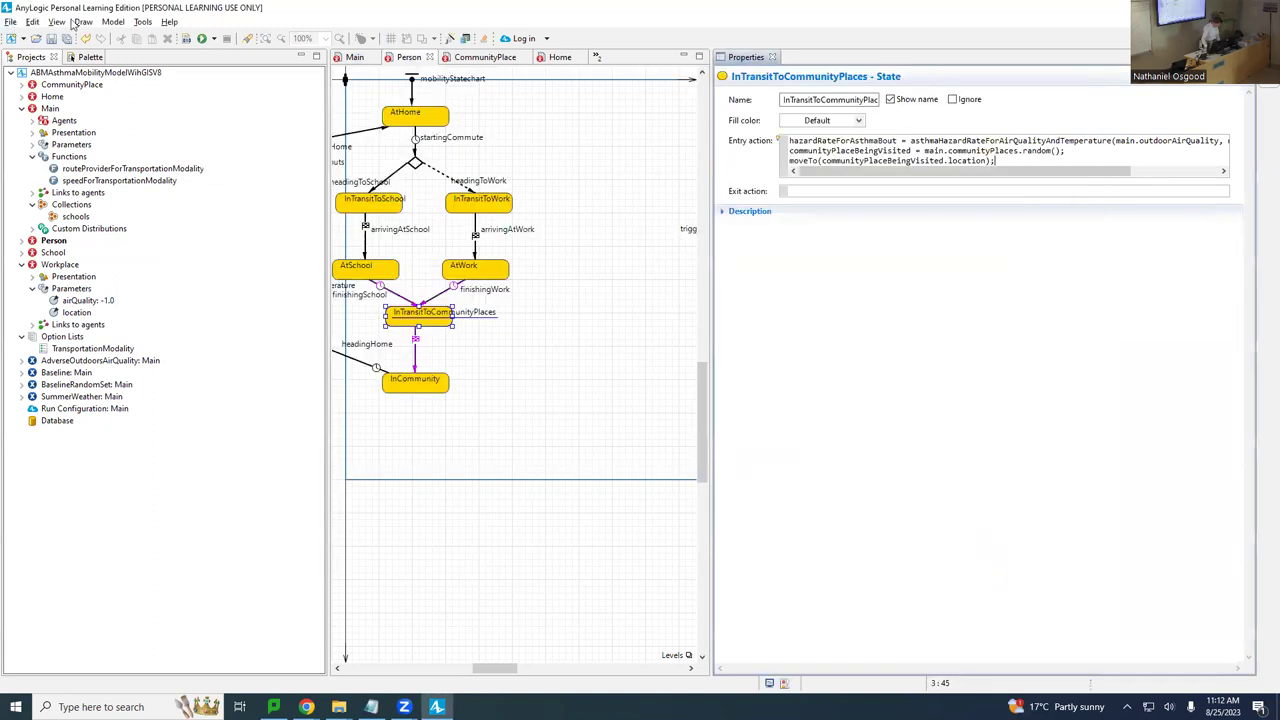
left_click(11, 22)
left_click(35, 51)
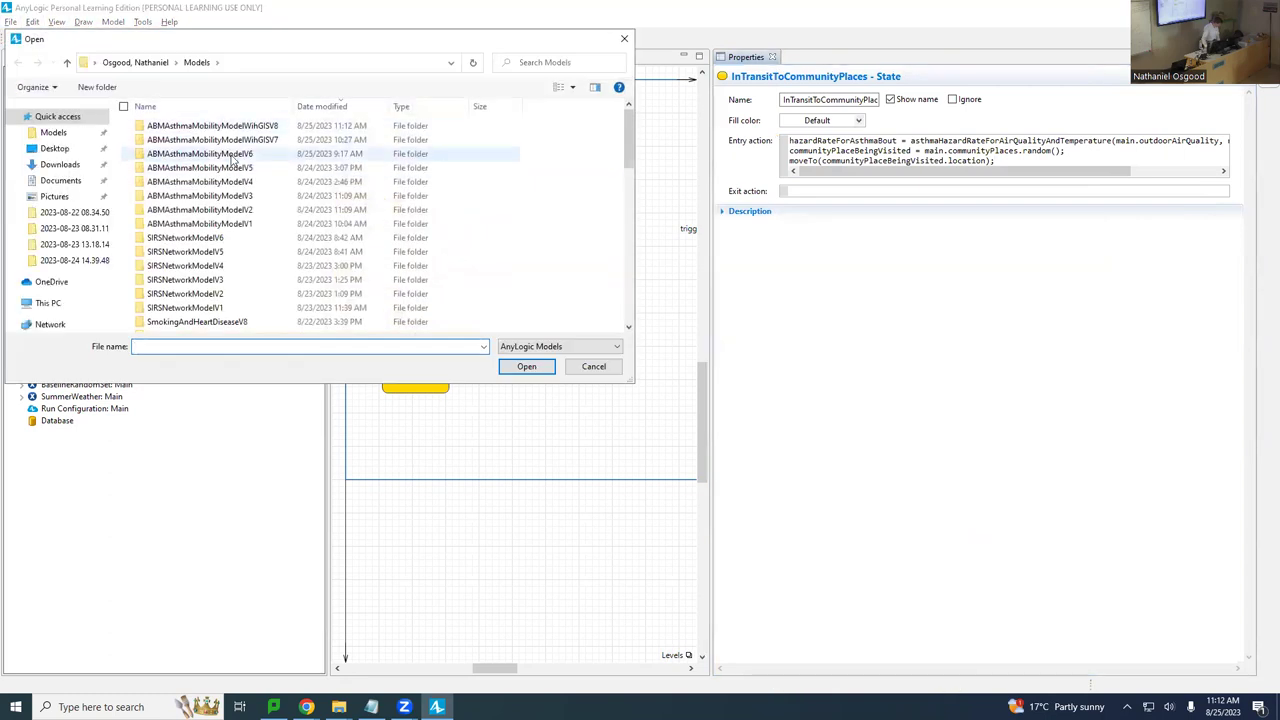
left_click(72, 164)
left_click(184, 146)
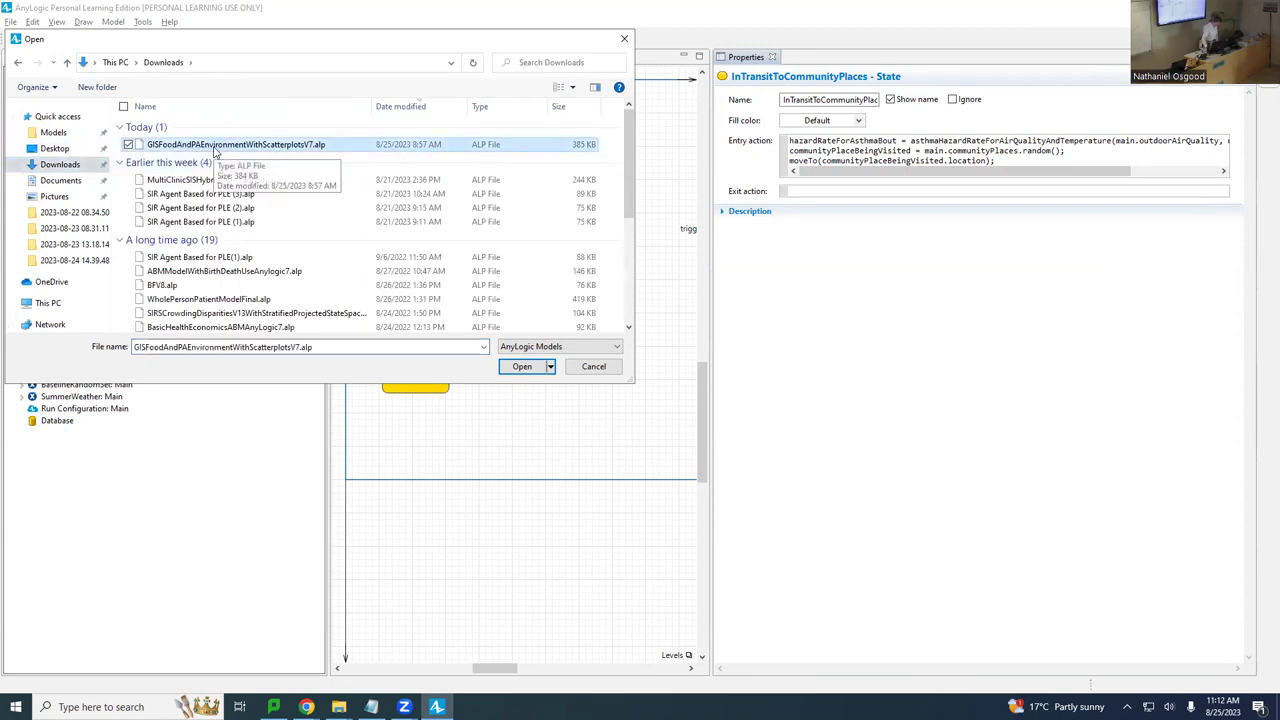
double_click(214, 146)
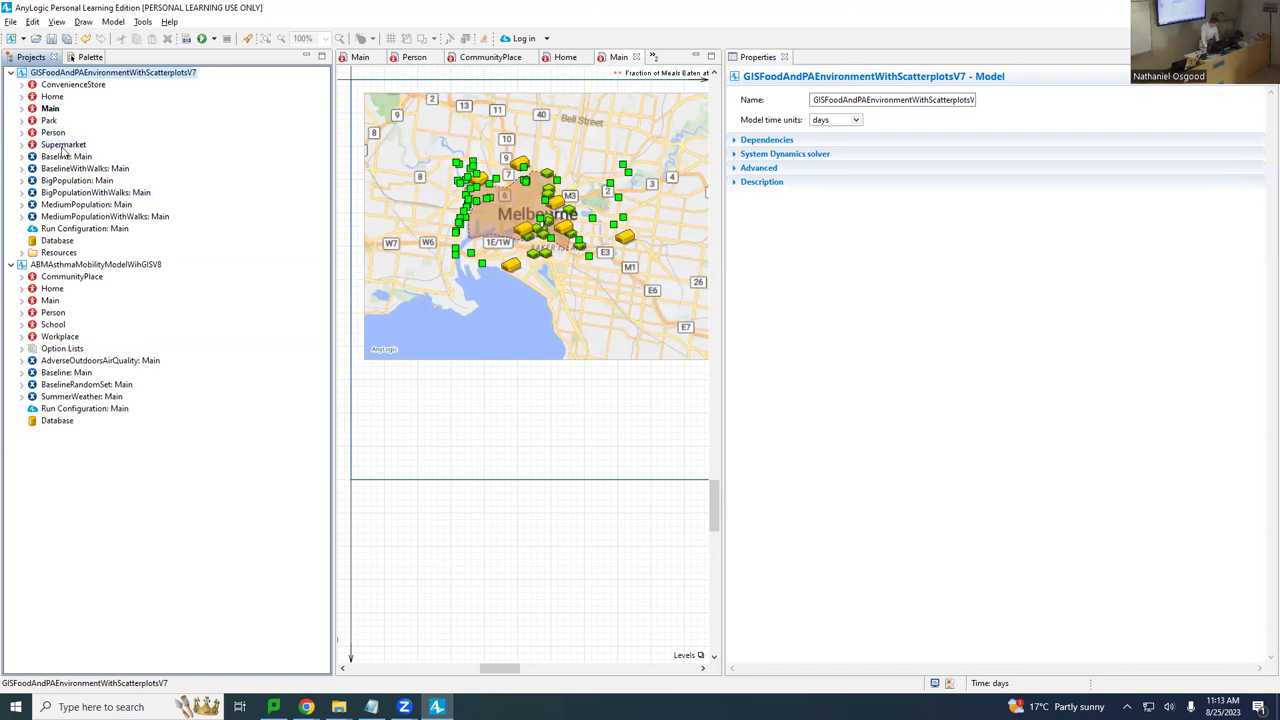
left_click(56, 133)
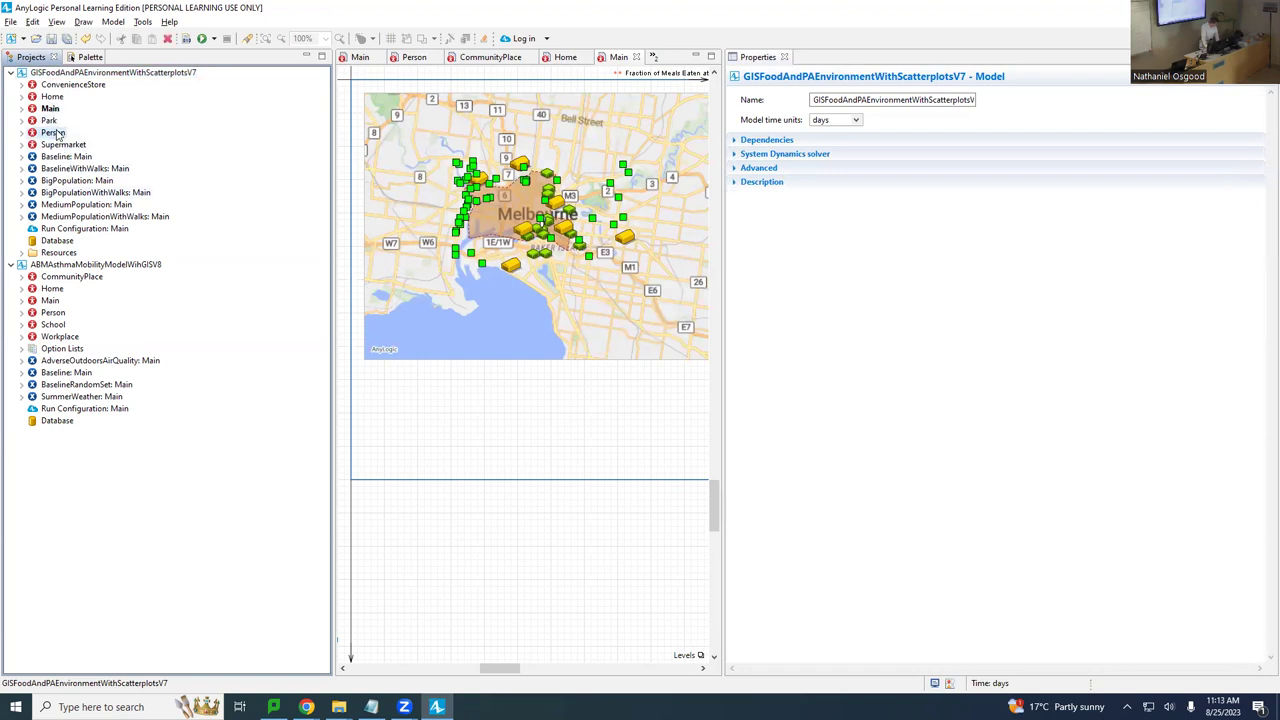
Open the food model's Person diagram and inspect goToSupermarket's condition randomTrue(probOfShoppingWisely()).
double_click(56, 133)
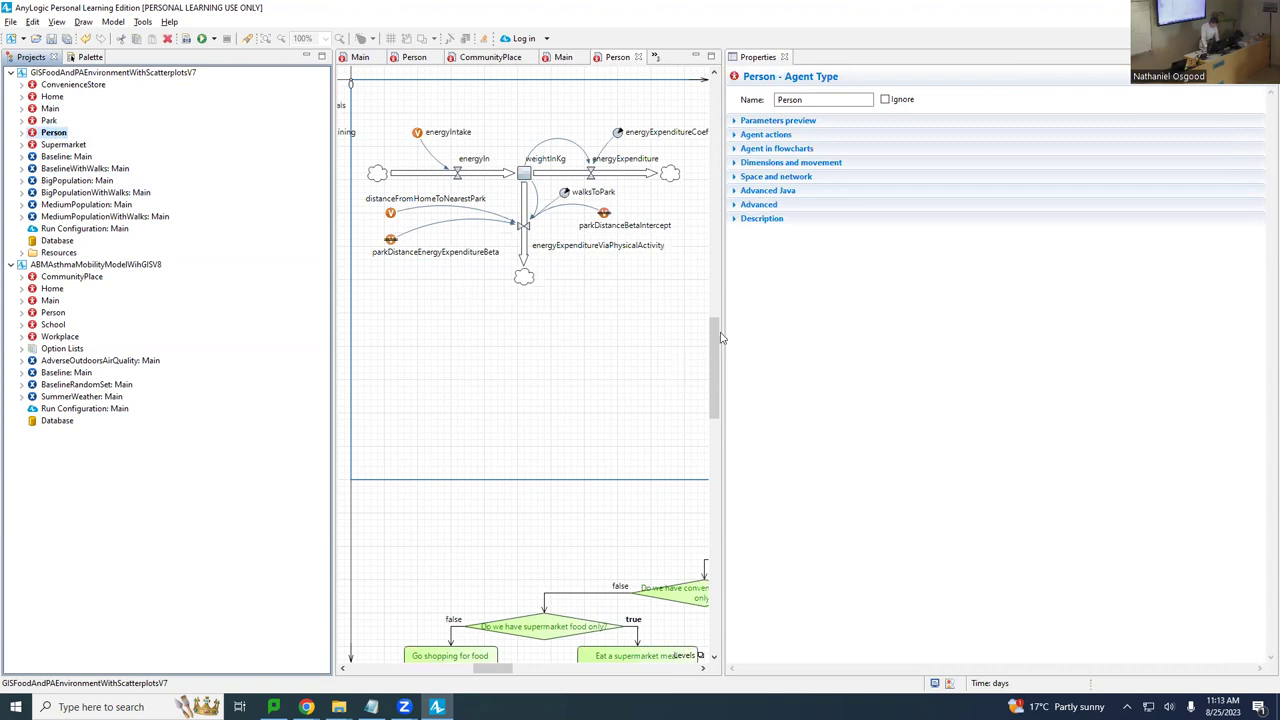
left_click_drag(724, 335, 1003, 352)
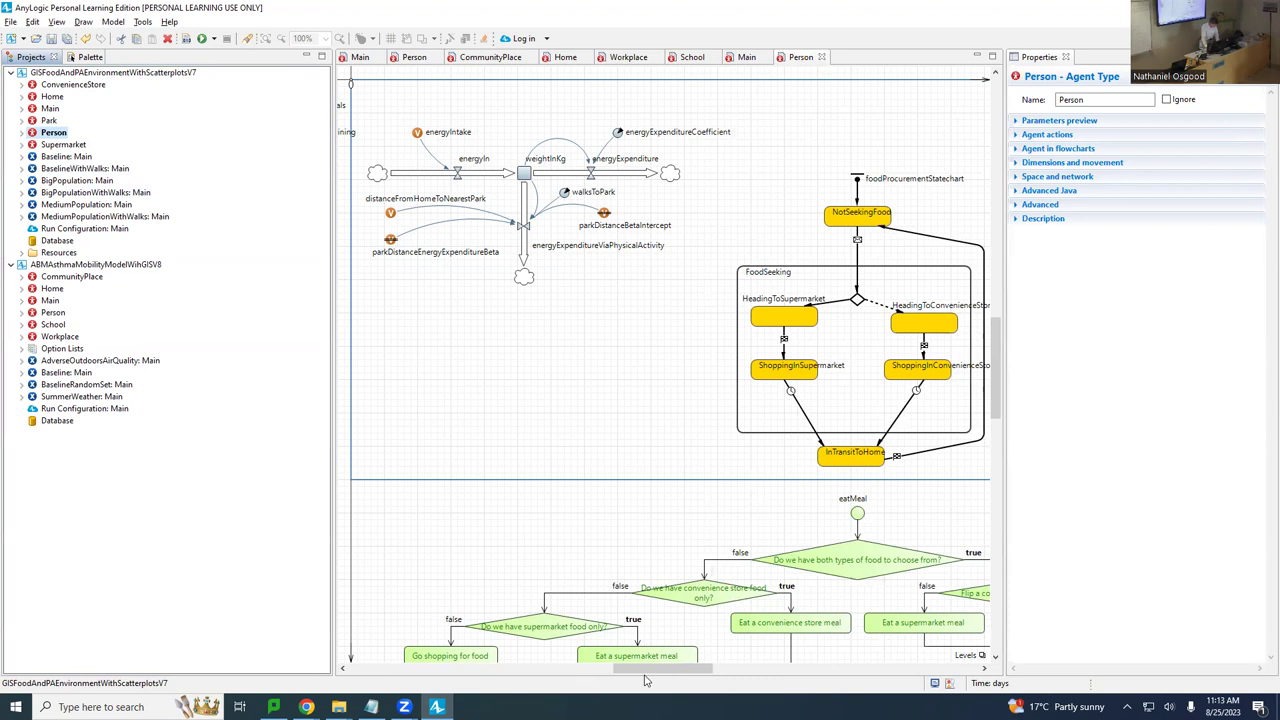
left_click_drag(648, 670, 696, 661)
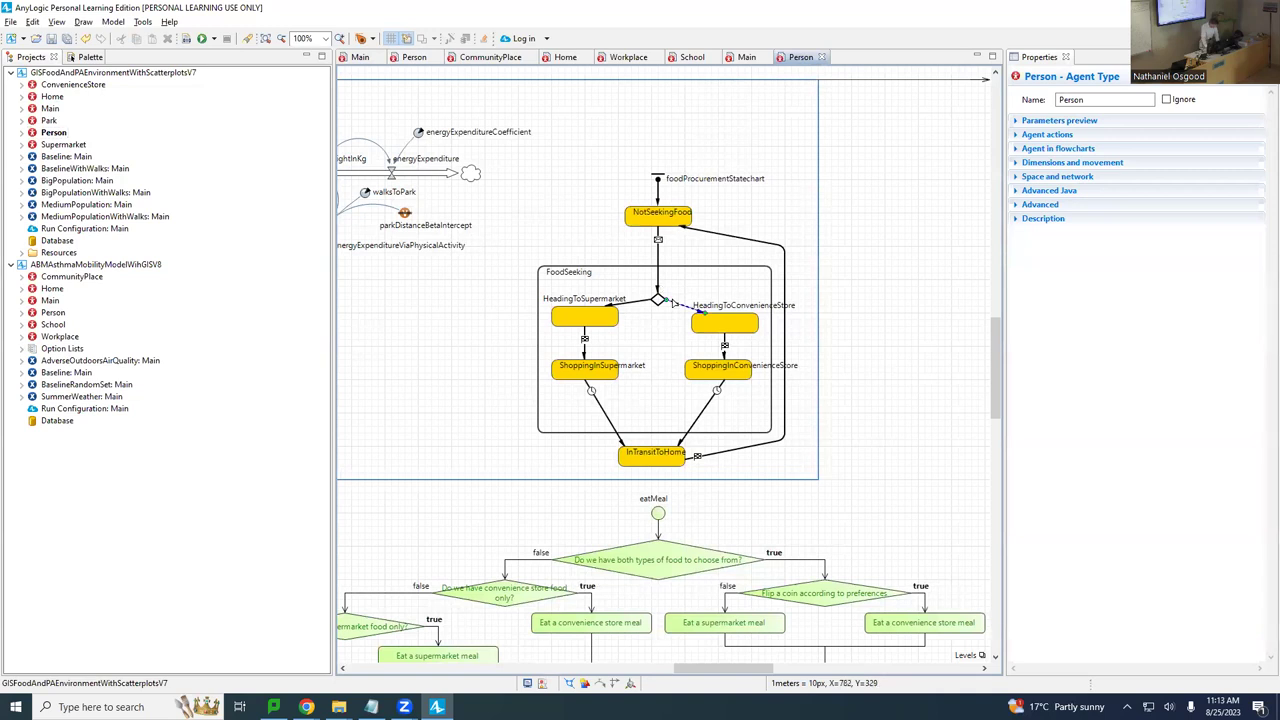
left_click(673, 303)
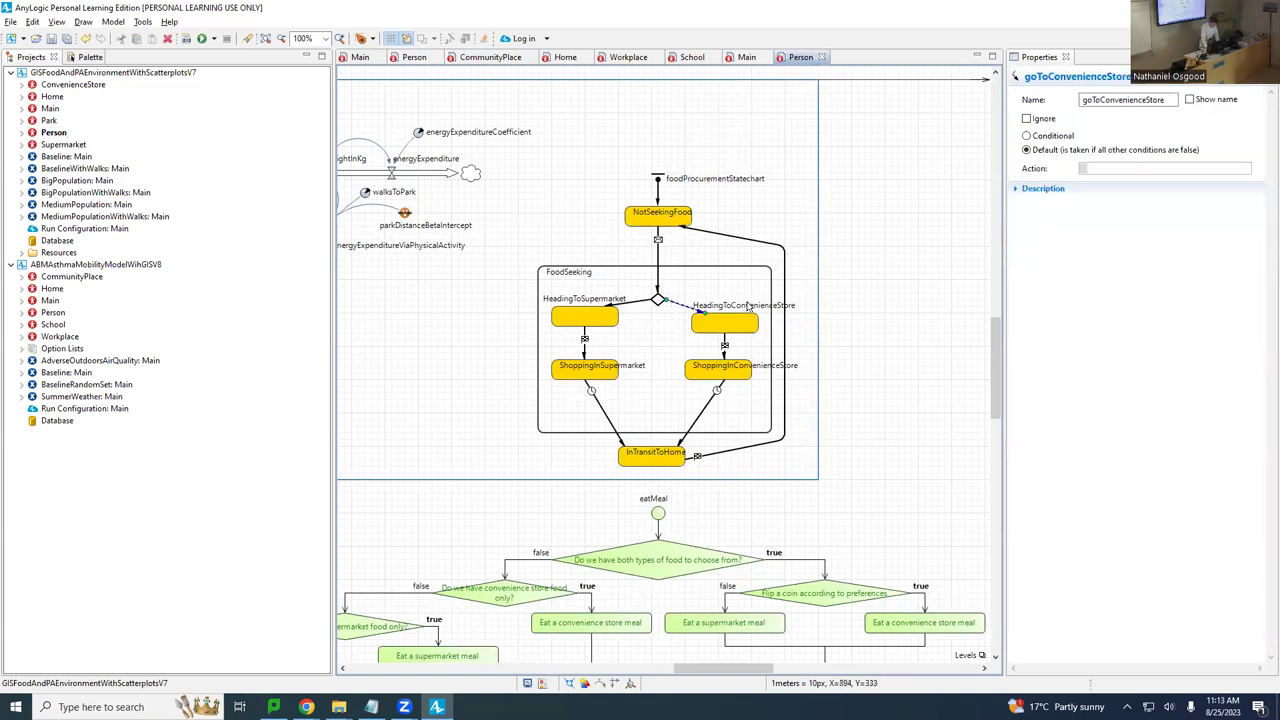
left_click(640, 302)
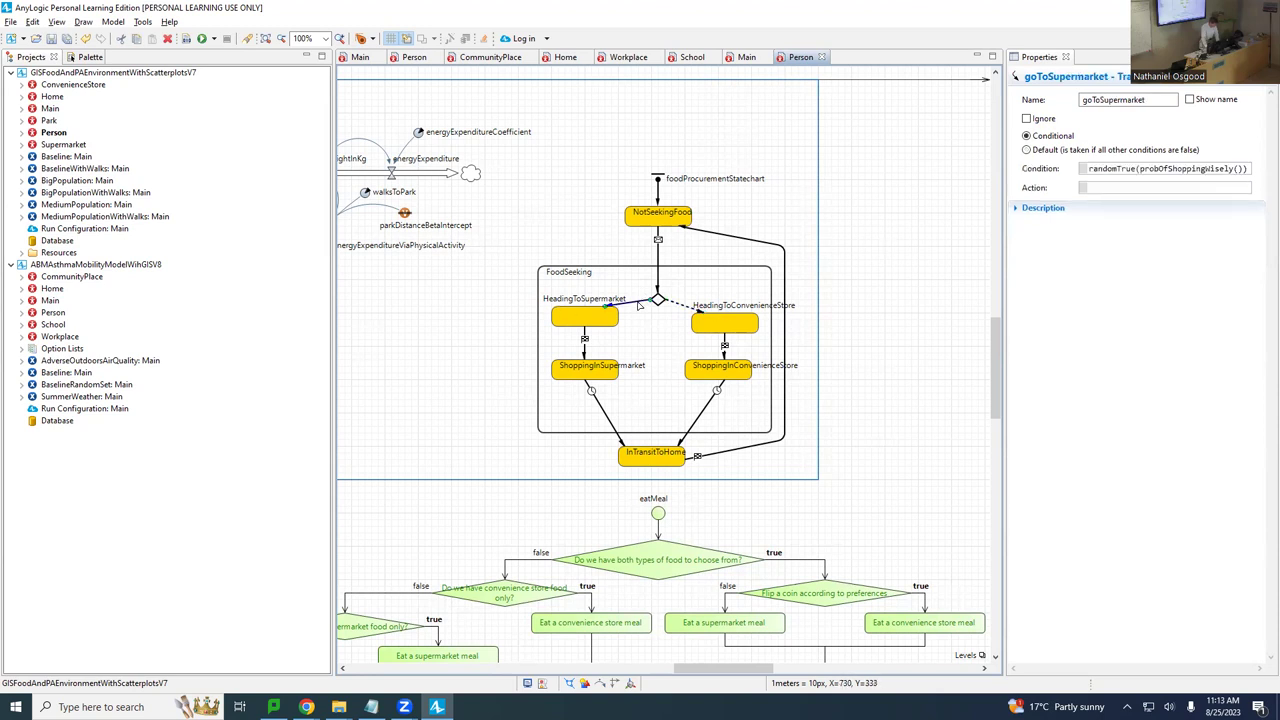
left_click_drag(1004, 240, 937, 237)
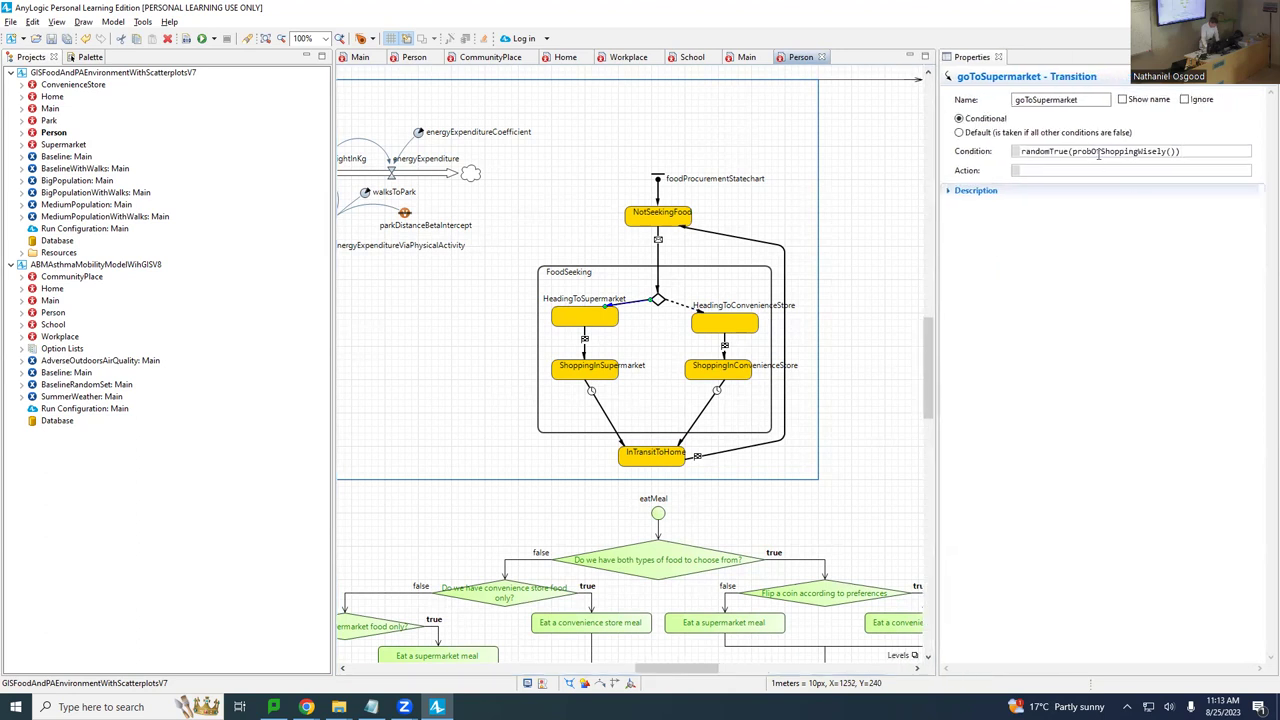
left_click(1091, 151)
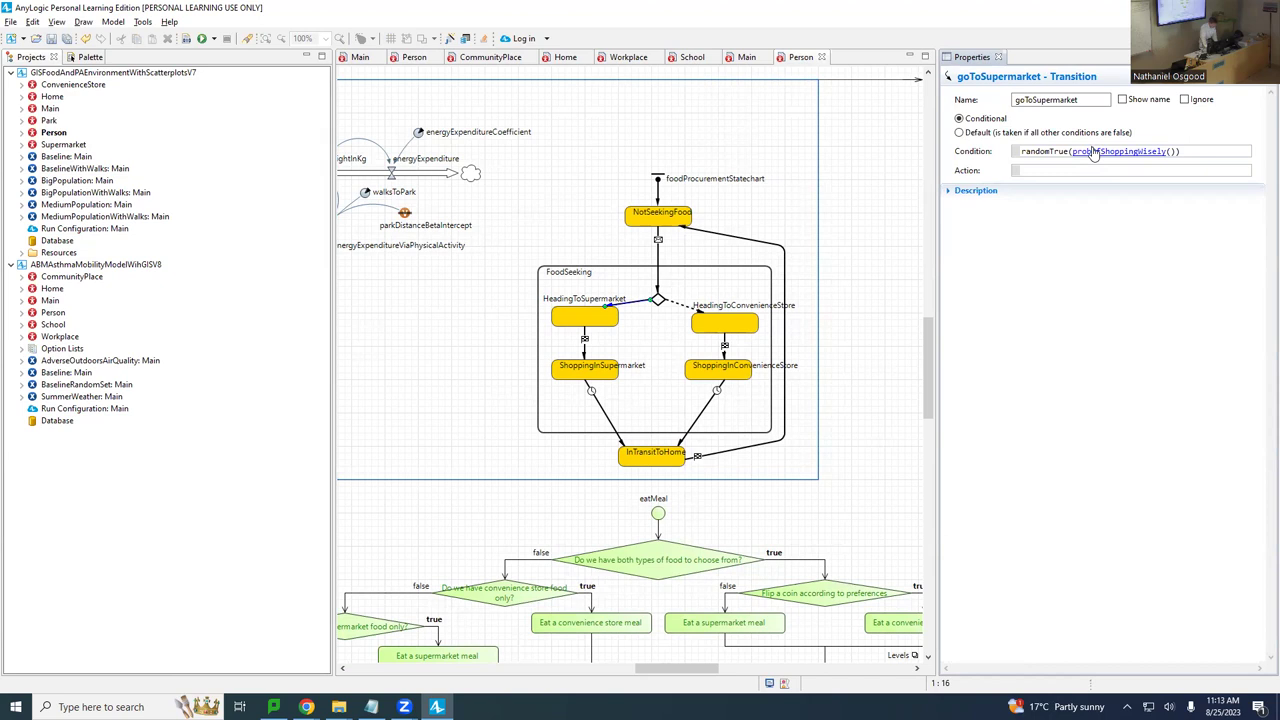
left_click(1094, 151, "ctrl")
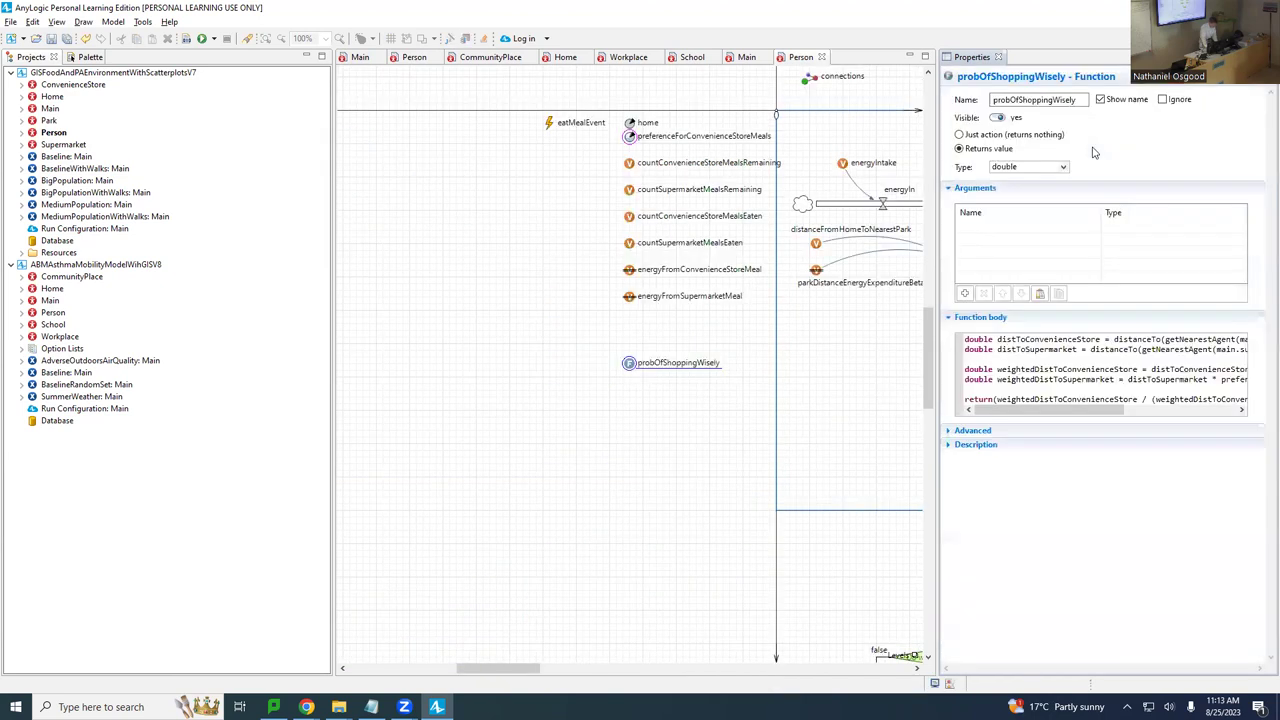
left_click(1040, 349)
left_click_drag(1141, 339, 1123, 362)
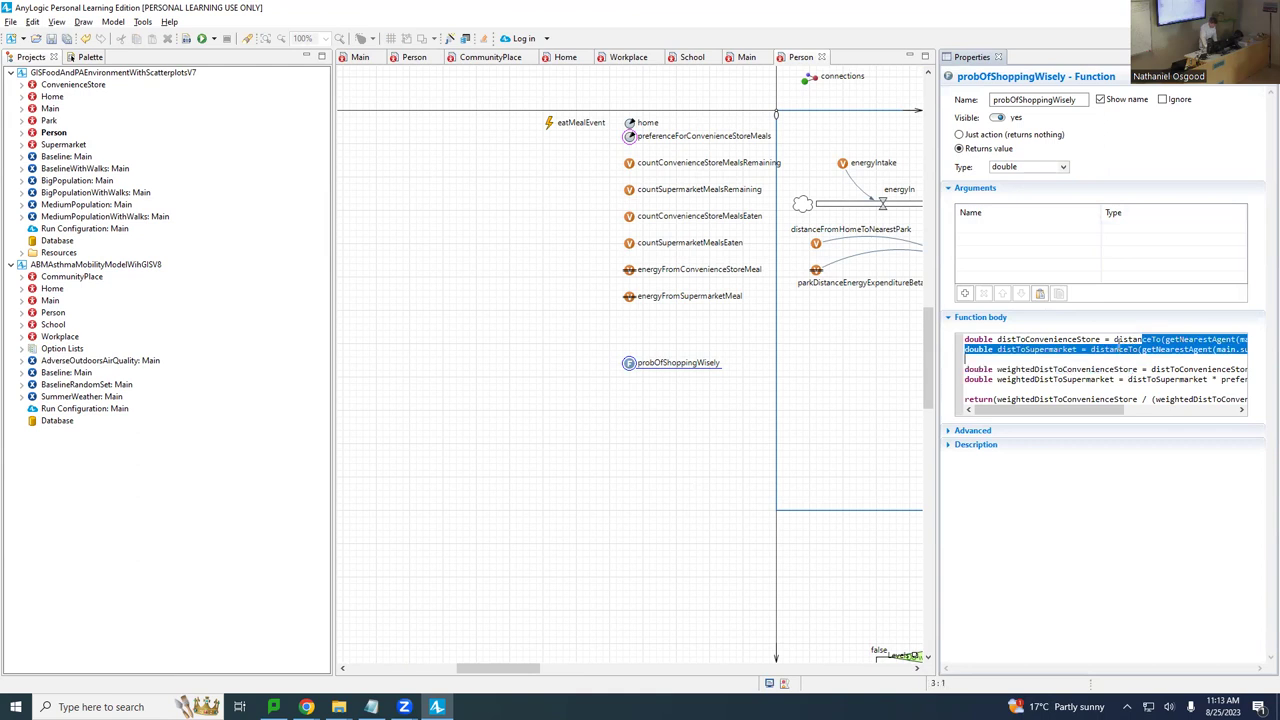
left_click(1118, 339)
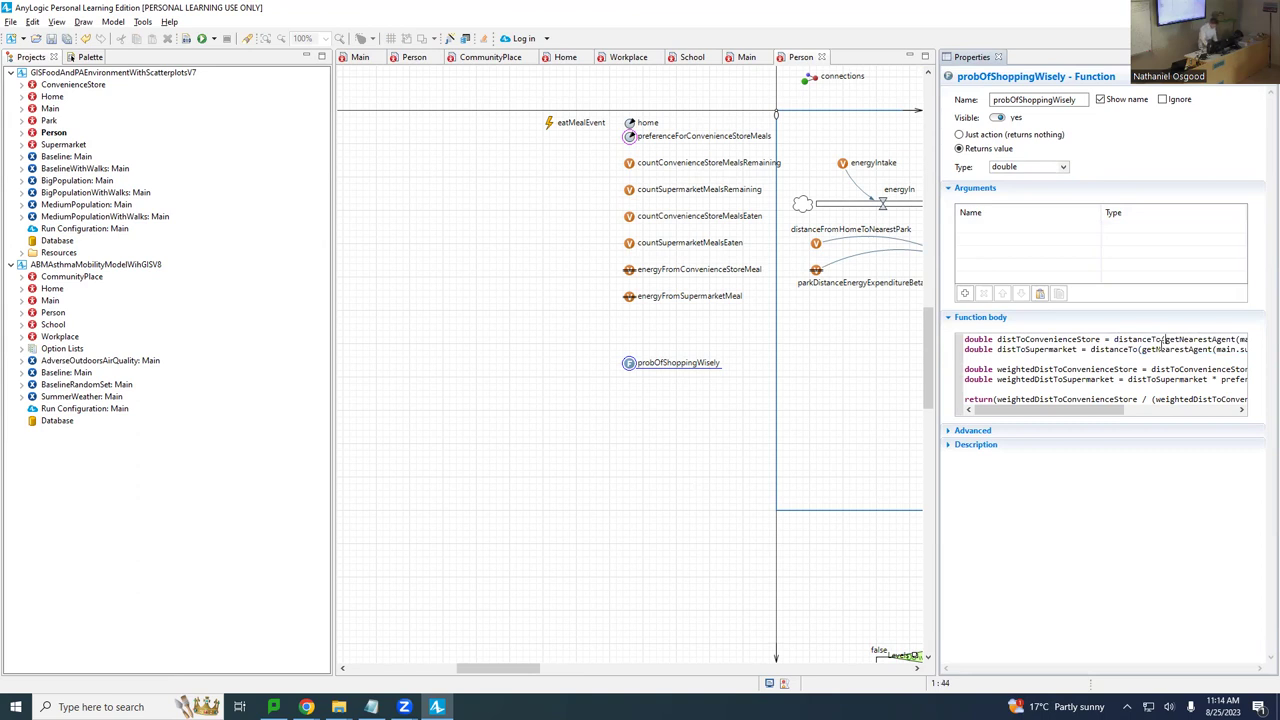
key("Right")
key("Right")
key("Right")
key("Right")
key("Right")
key("Right")
key("Right")
key("Right")
key("Right")
key("Right")
key("Right")
key("Right")
key("Right")
key("Right")
key("Right")
key("Right")
key("Right")
key("Right")
key("Right")
key("Right")
key("shift+Right")
key("shift+Right")
key("shift+Right")
key("shift+Right")
key("shift+Right")
key("shift+Right")
key("shift+Right")
key("shift+Right")
key("shift+Right")
key("shift+Right")
key("shift+Right")
key("shift+Right")
key("shift+Right")
key("shift+Right")
key("shift+Right")
key("shift+Right")
key("shift+Right")
key("shift+Right")
key("shift+Right")
key("shift+Right")
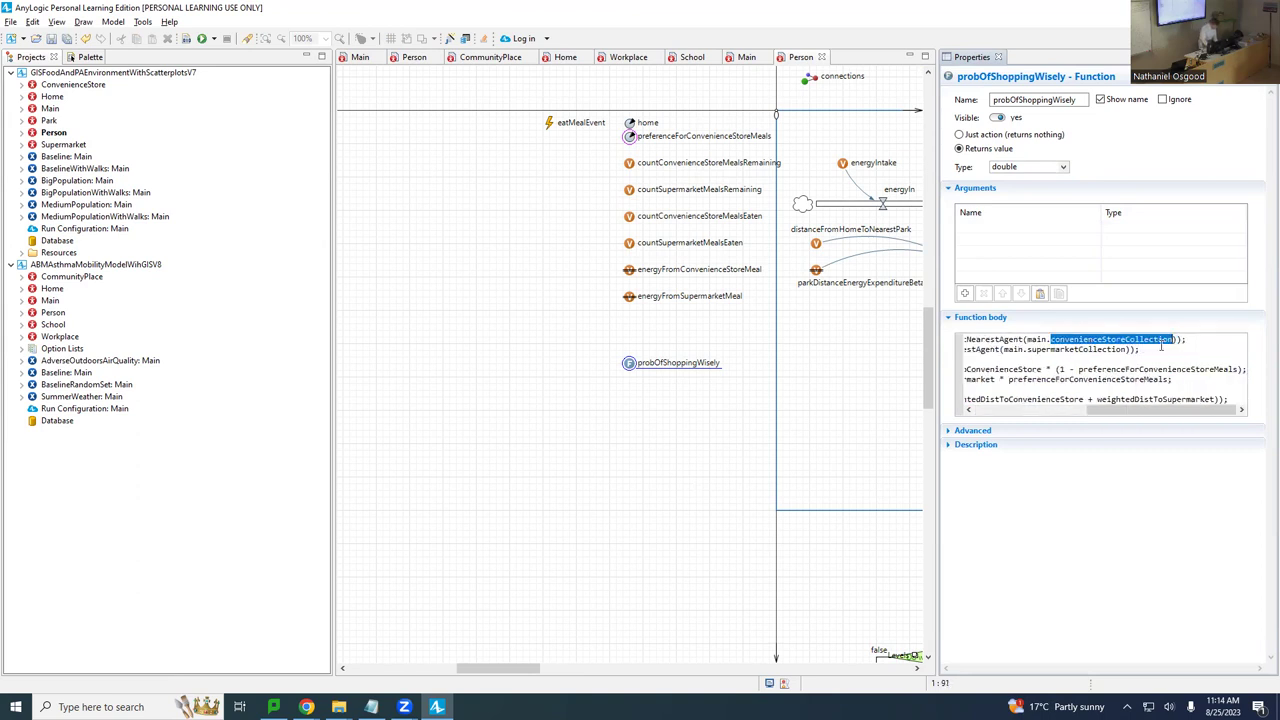
key("Left")
key("Left")
key("Left")
key("Left")
key("Left")
key("Left")
key("Left")
key("Left")
key("Left")
key("Left")
key("Left")
key("Left")
key("Left")
key("Left")
key("Left")
key("Left")
key("Left")
key("Left")
key("Left")
key("Left")
key("Left")
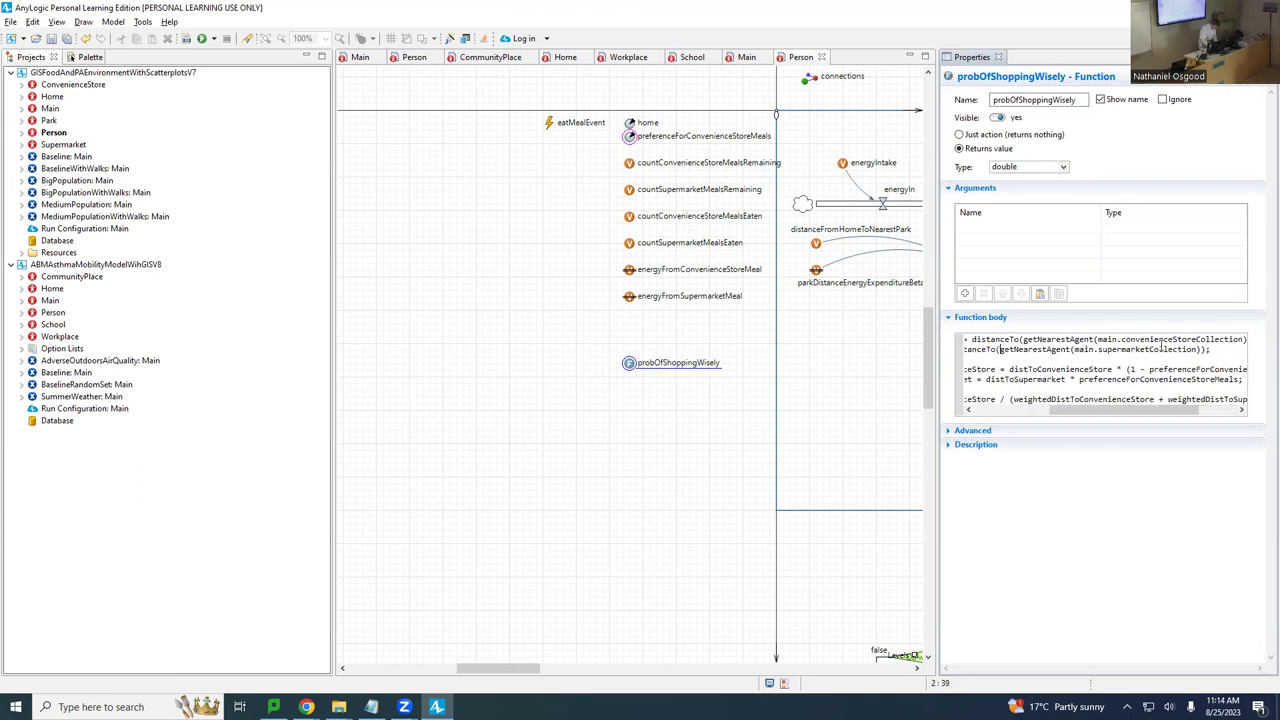
double_click(1163, 349)
key("Left")
key("Left")
key("Left")
key("Left")
key("Left")
key("Left")
double_click(1161, 340)
key("Down")
key("Left")
double_click(1163, 349)
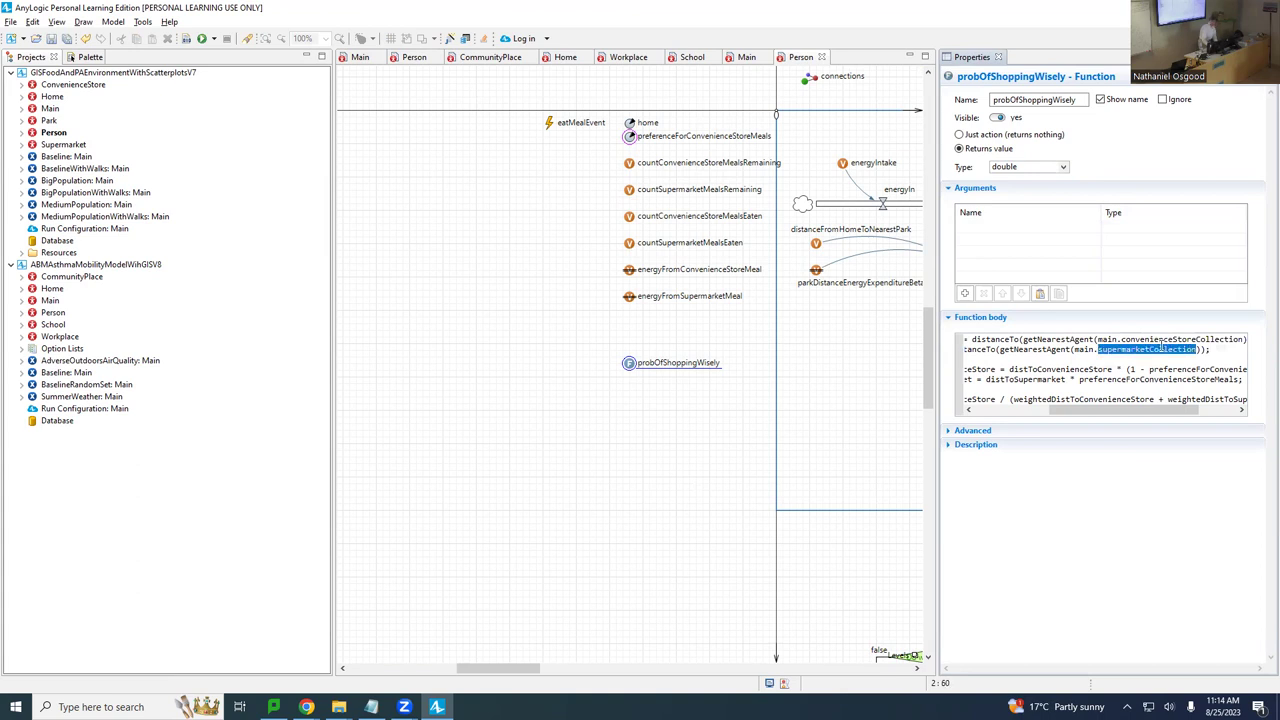
key("Home")
key("Down")
key("Down")
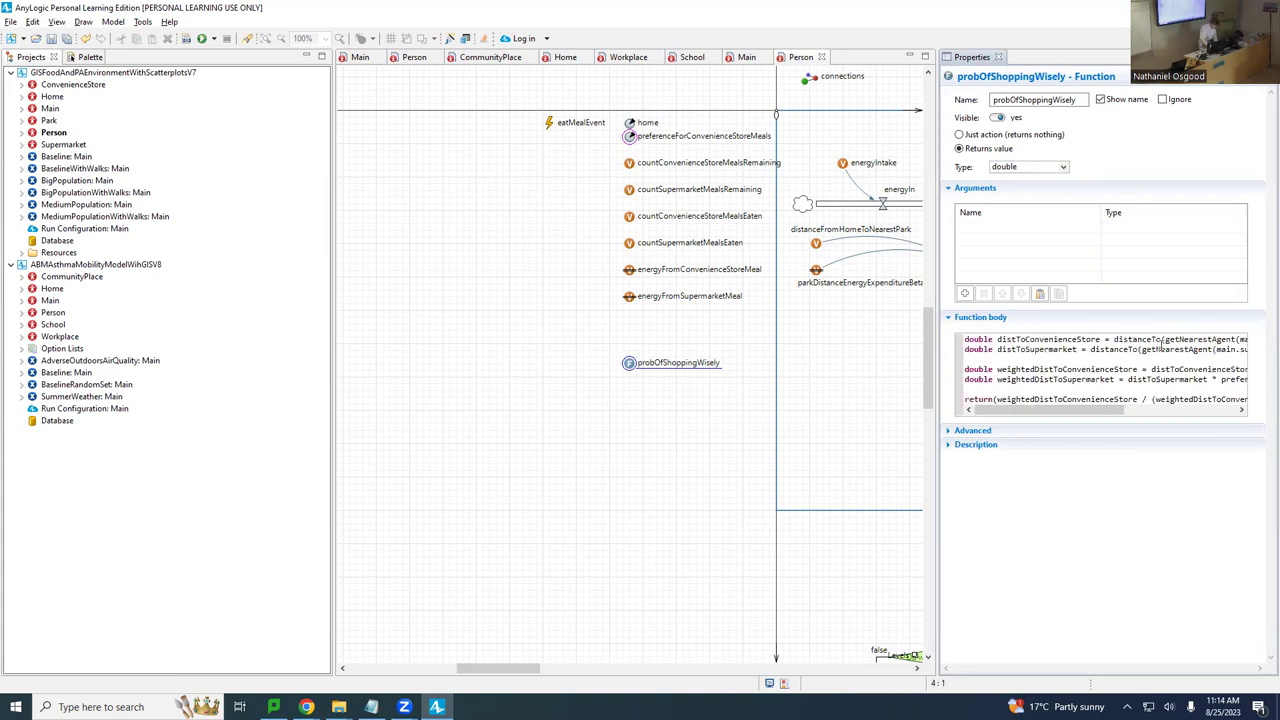
key("shift+Down")
key("shift+Down")
key("shift+Down")
key("shift+End")
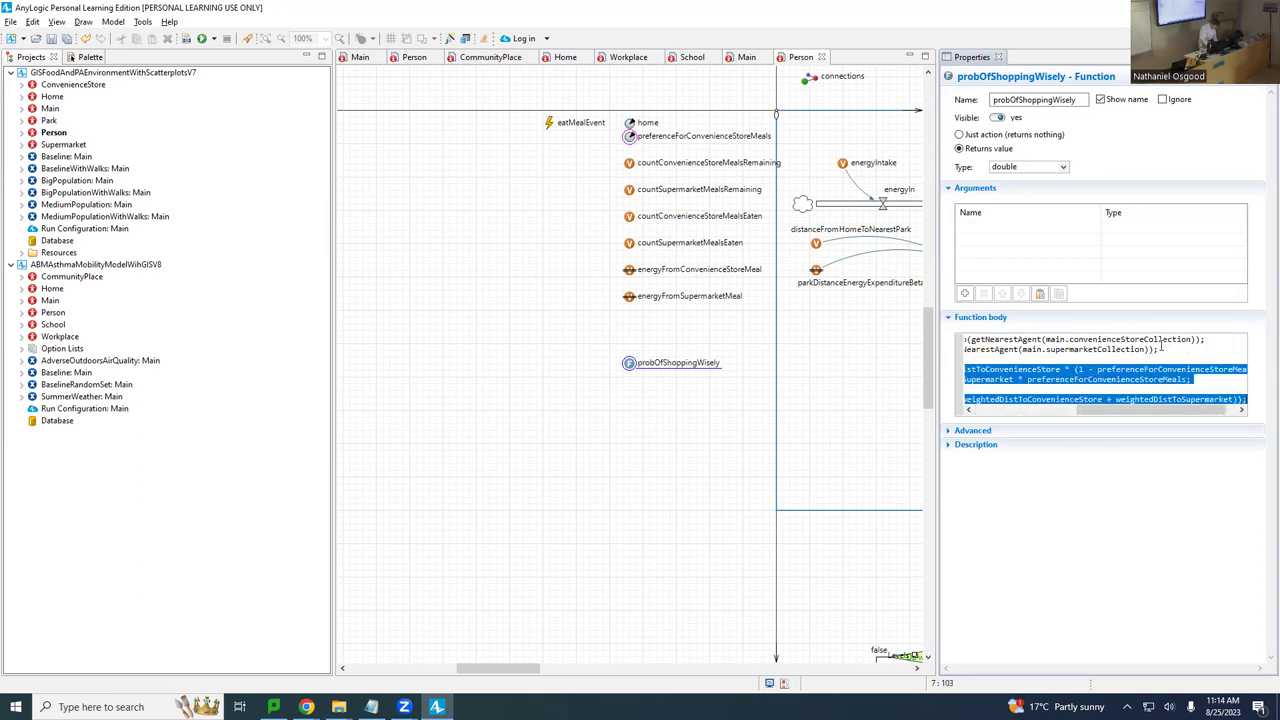
left_click(1158, 379)
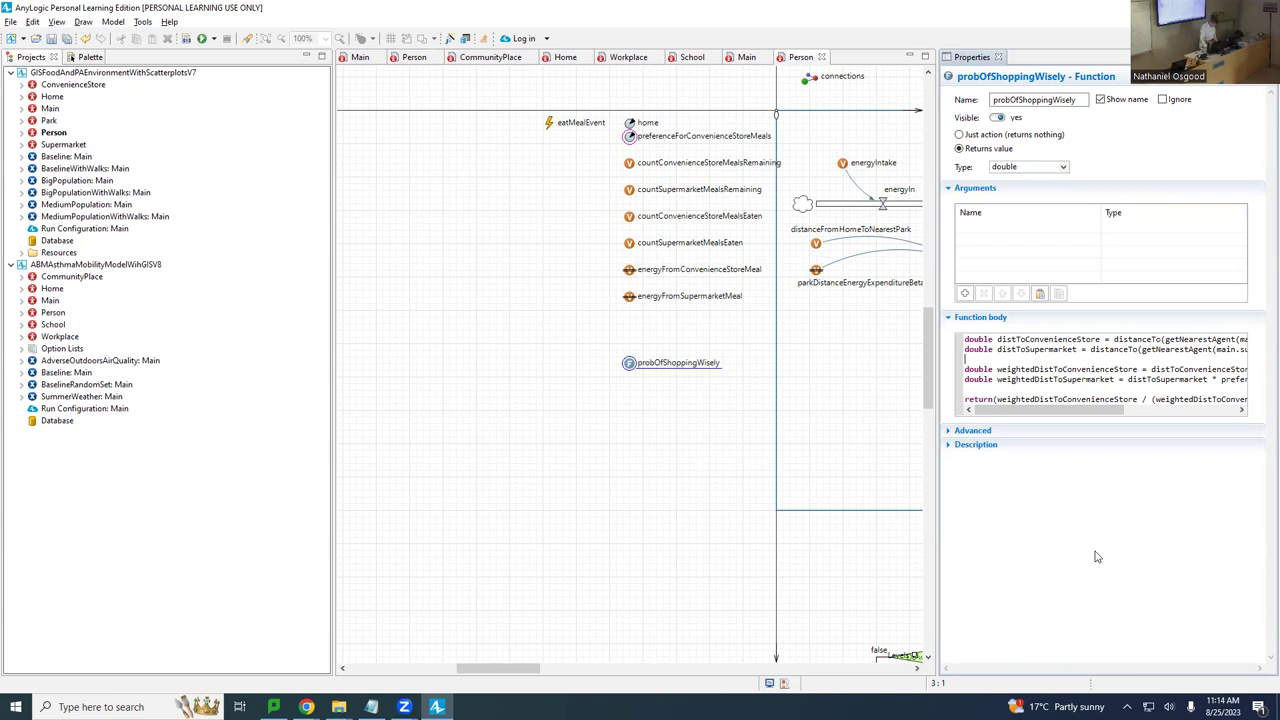
left_click_drag(490, 676, 556, 672)
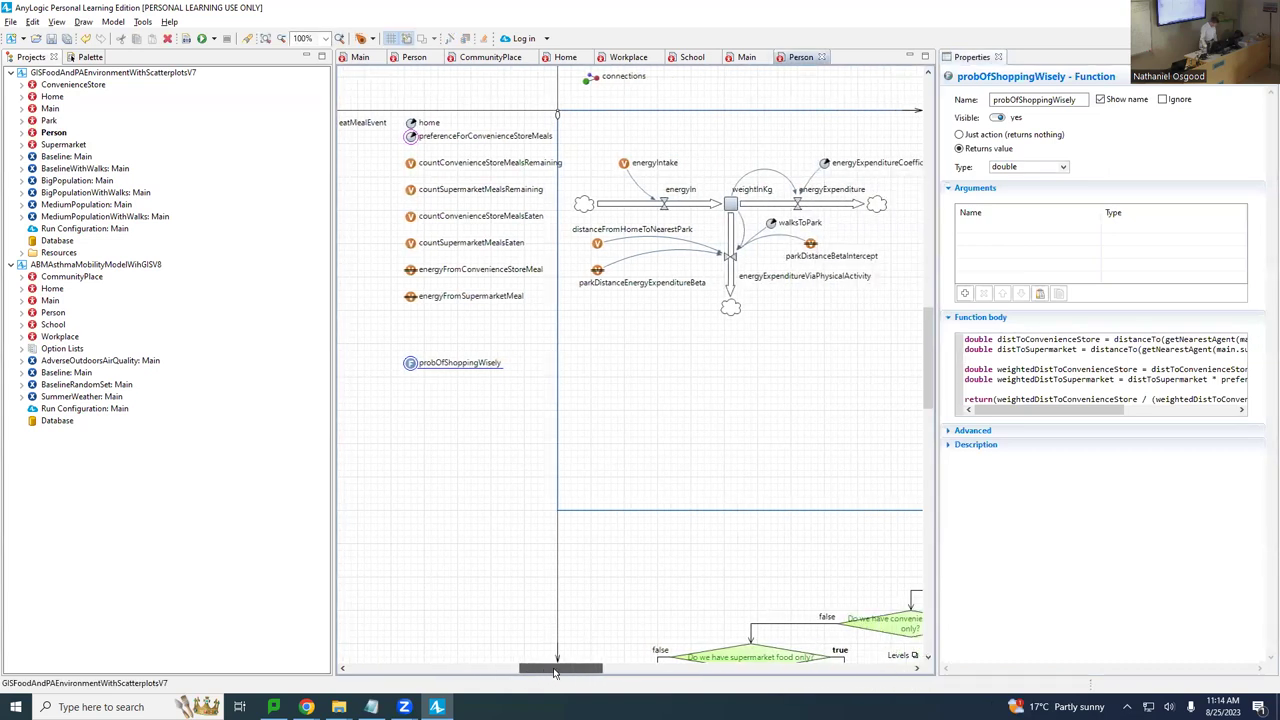
left_click(597, 243)
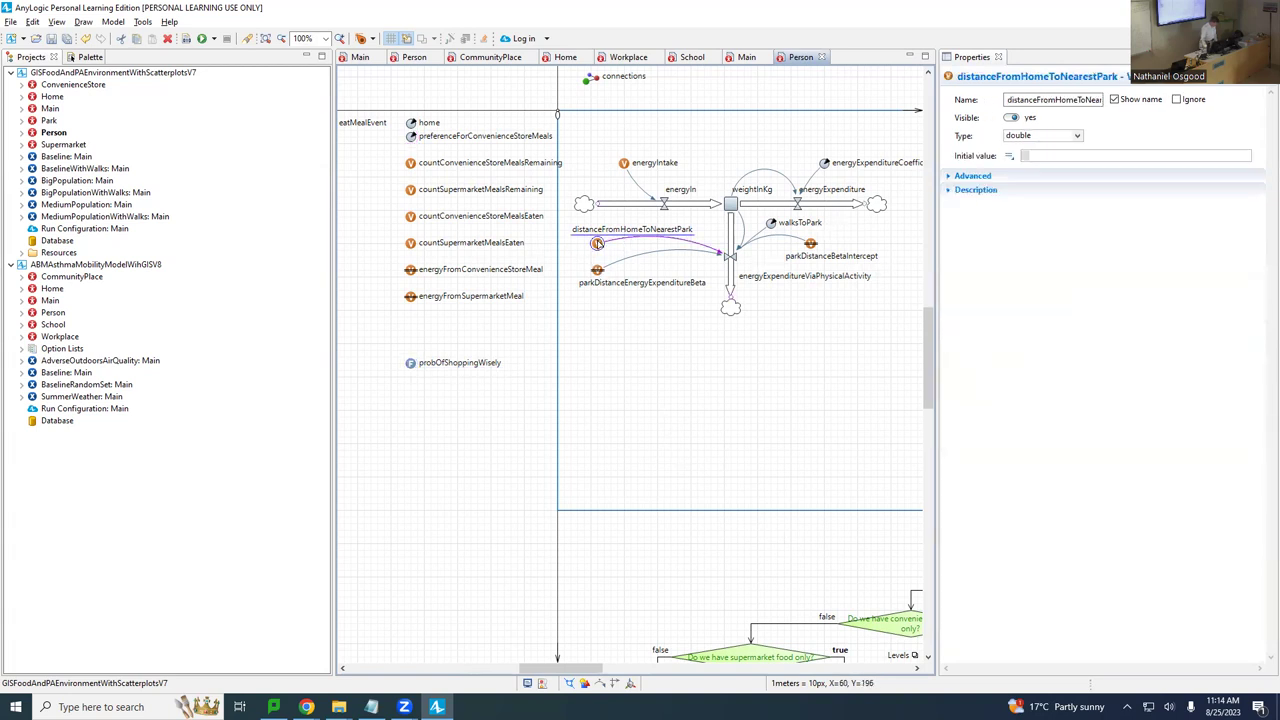
left_click(601, 369)
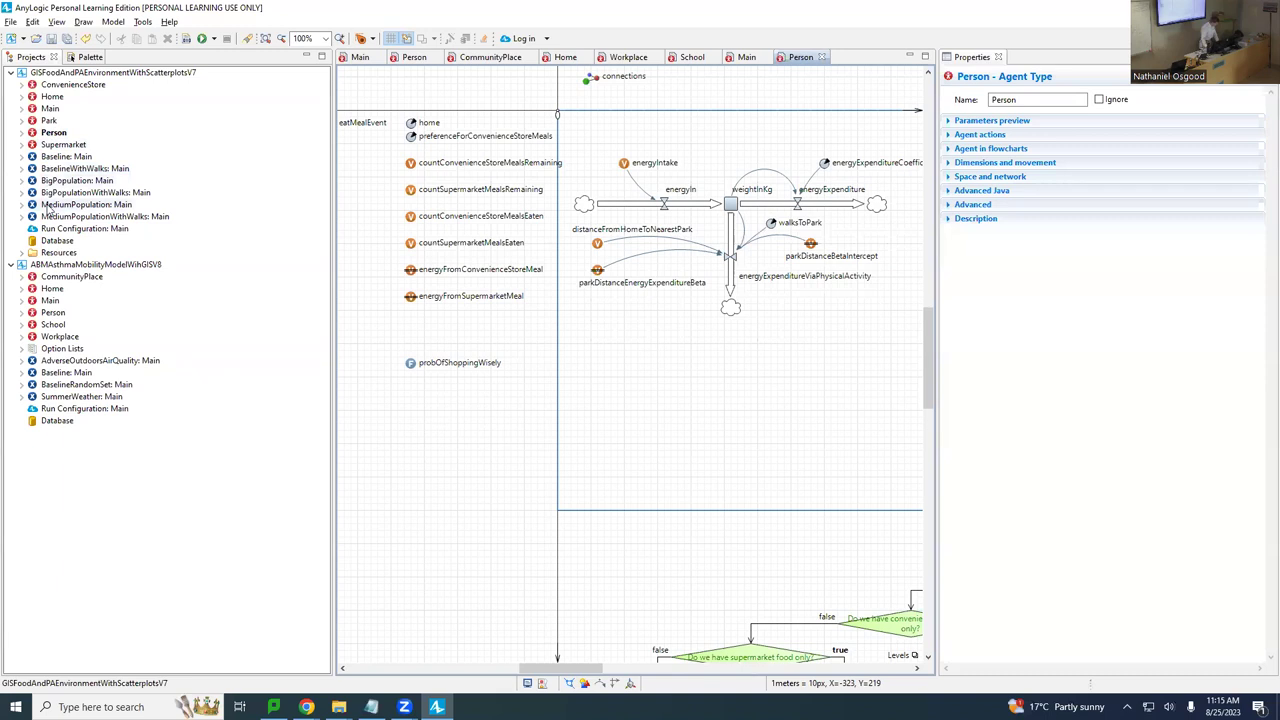
Run the Baseline experiment and zoom the GIS map into central Melbourne with the statistics chart visible.
right_click(48, 157)
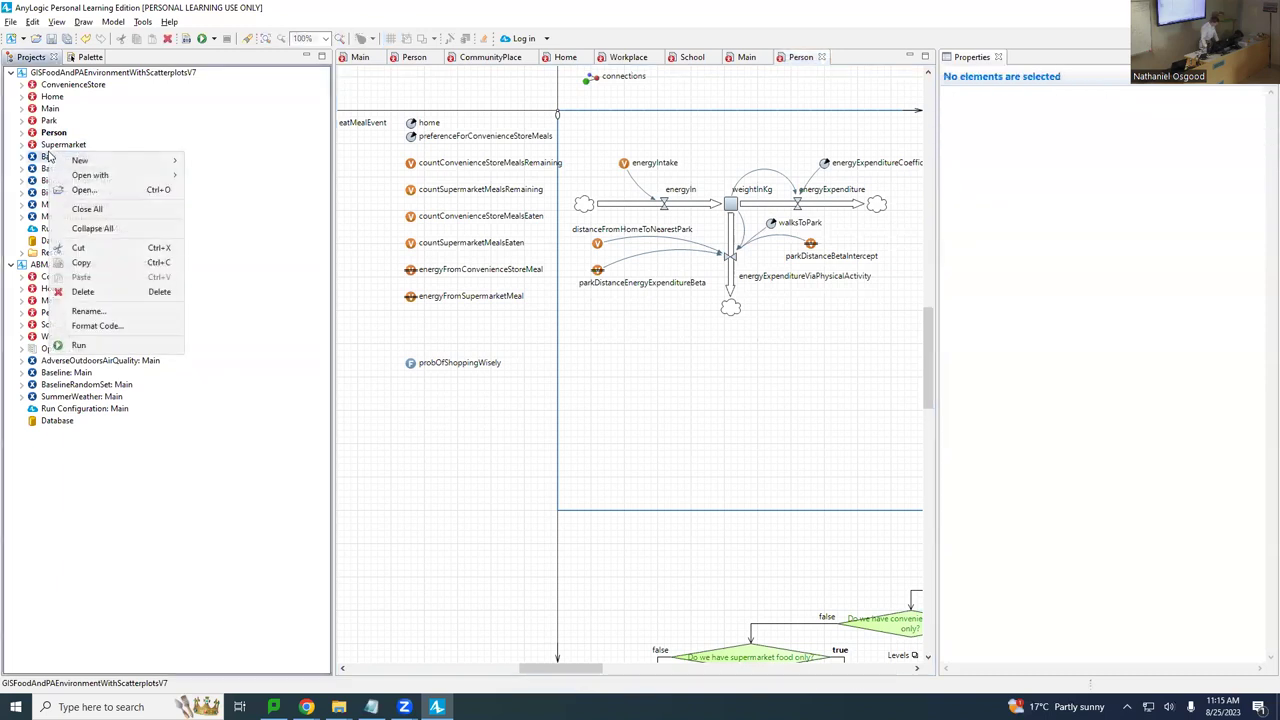
left_click(131, 348)
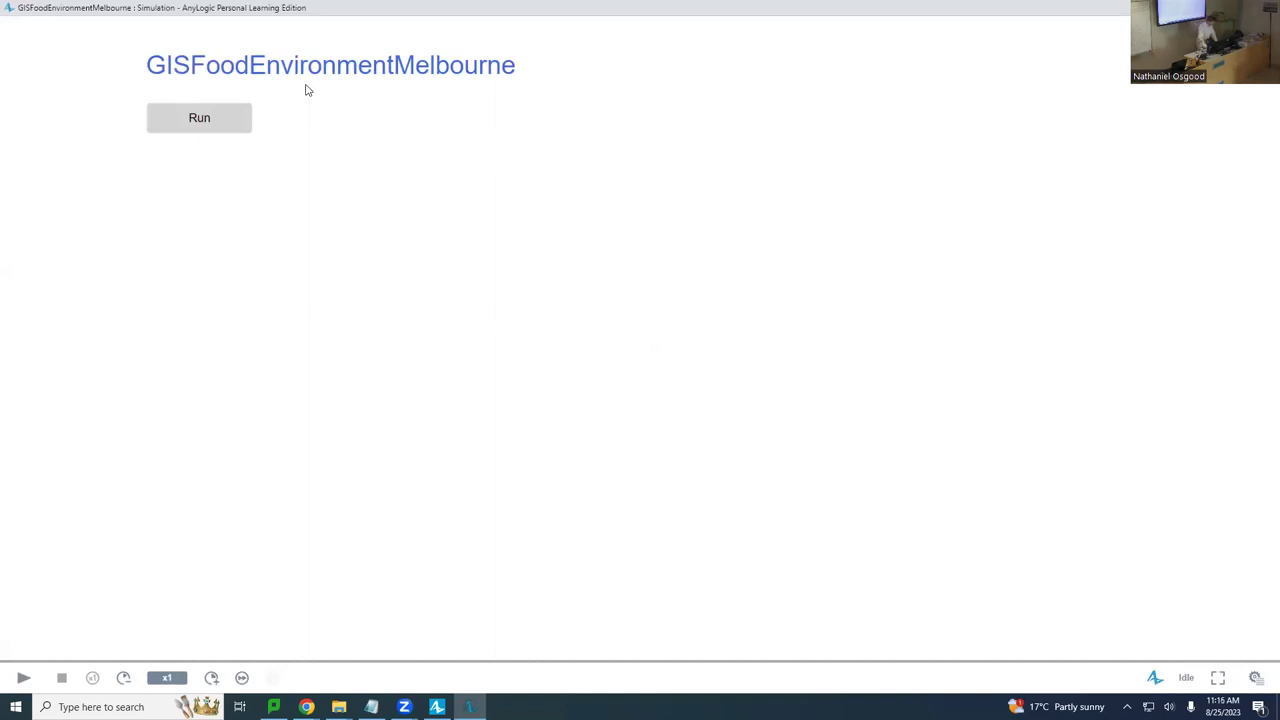
left_click(233, 119)
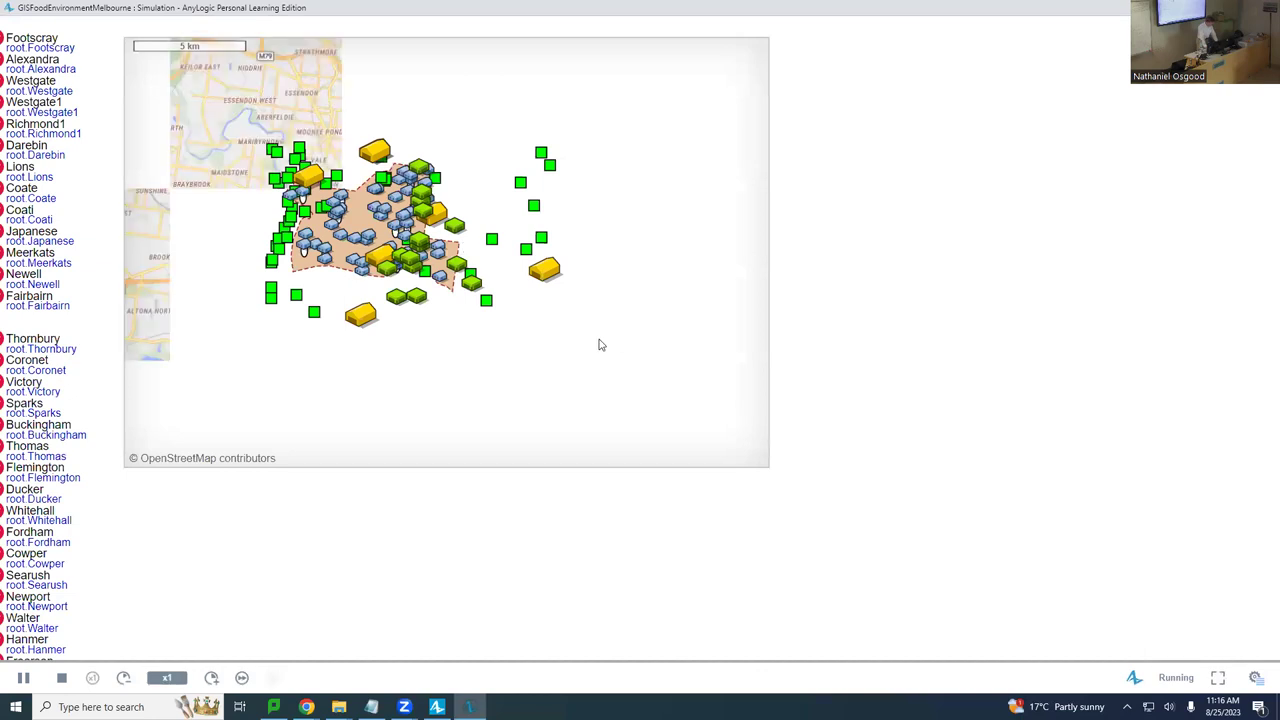
scroll(437, 381, "up", 2)
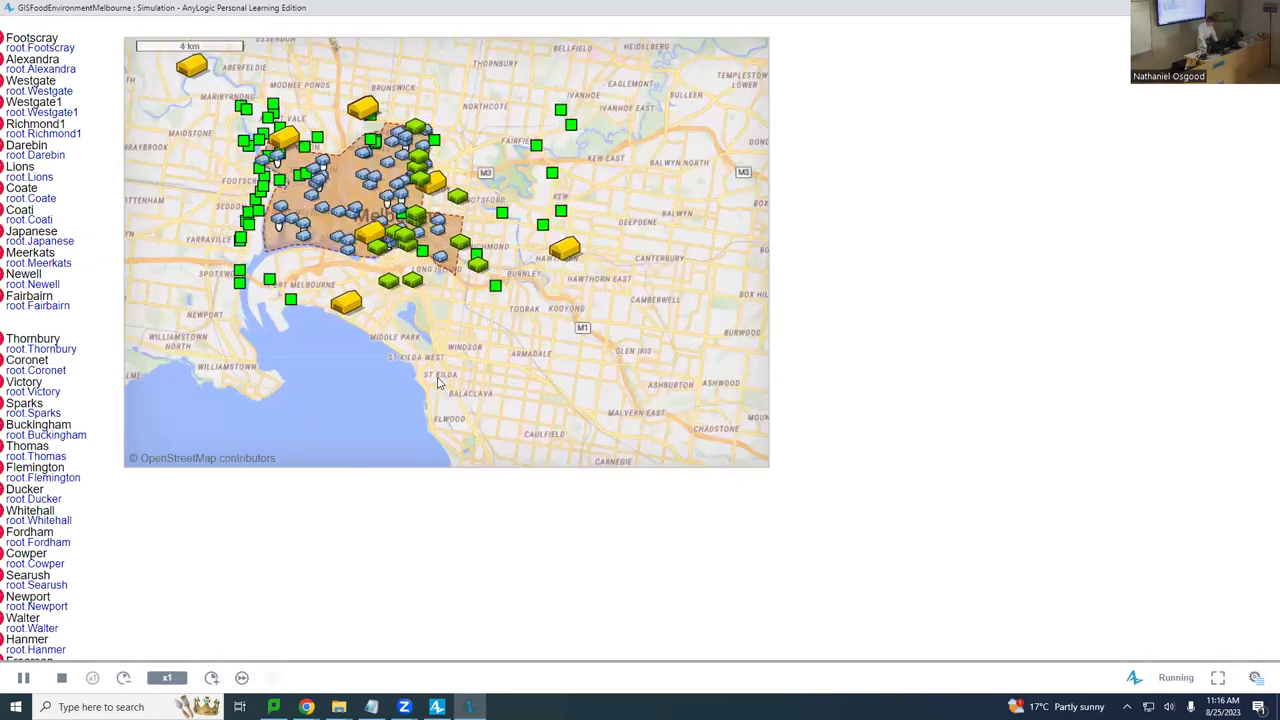
left_click_drag(450, 320, 537, 407)
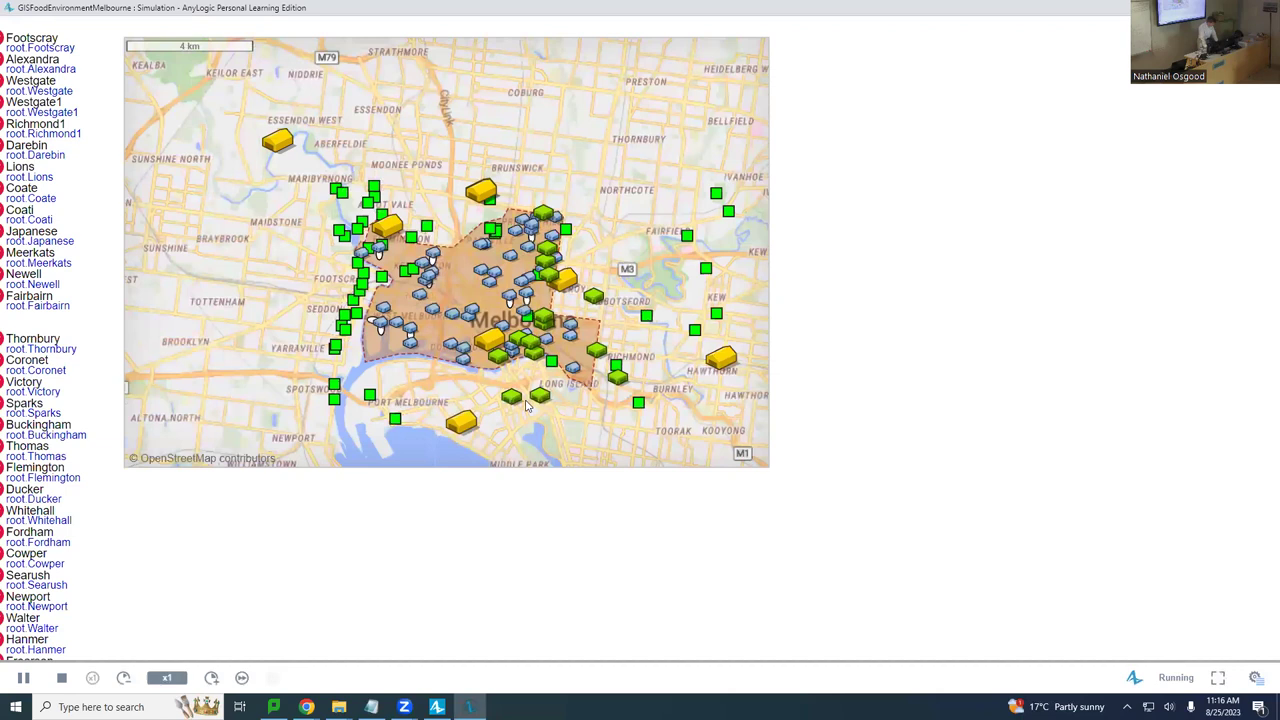
scroll(441, 300, "up", 2)
scroll(440, 294, "up", 2)
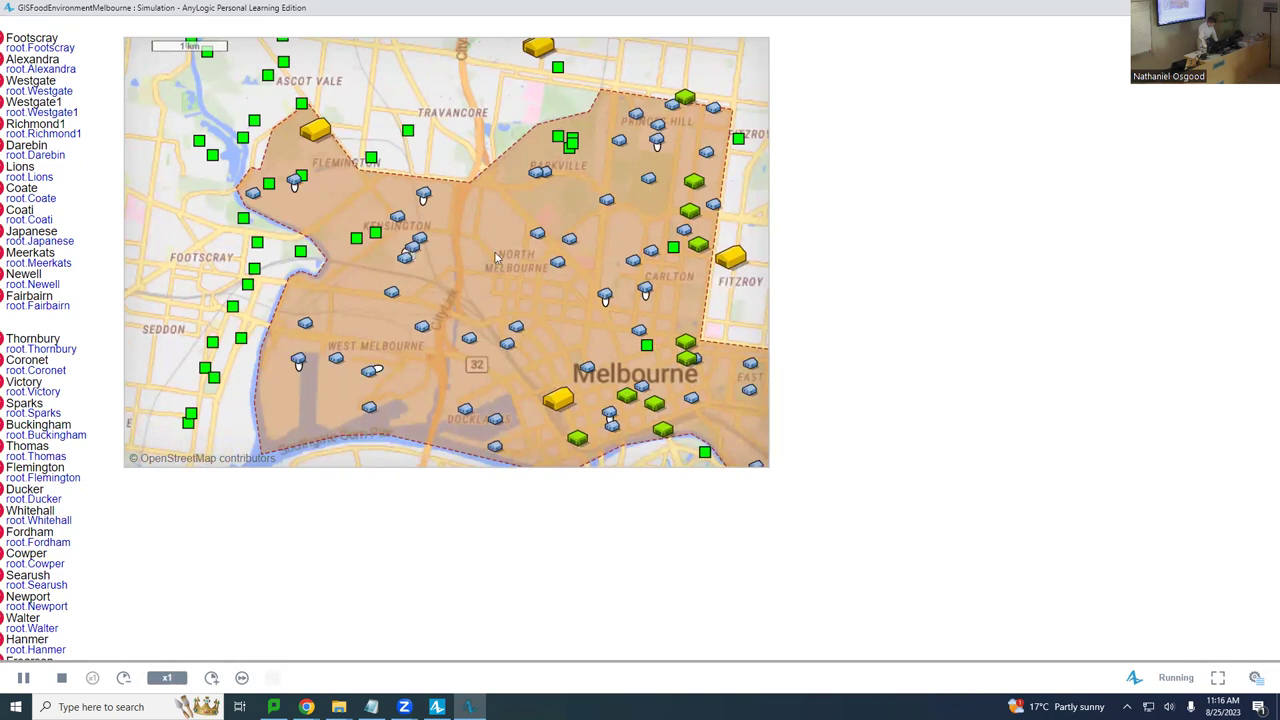
scroll(495, 258, "up", 1)
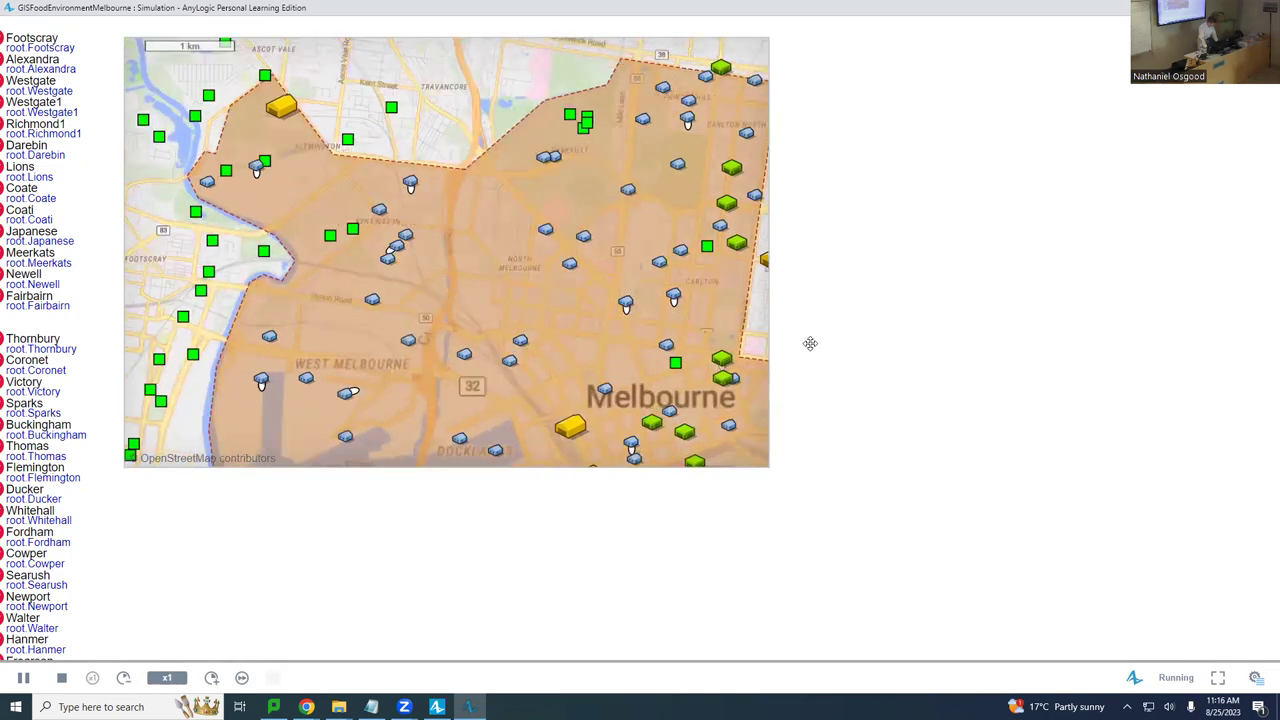
left_click_drag(819, 375, 764, 549)
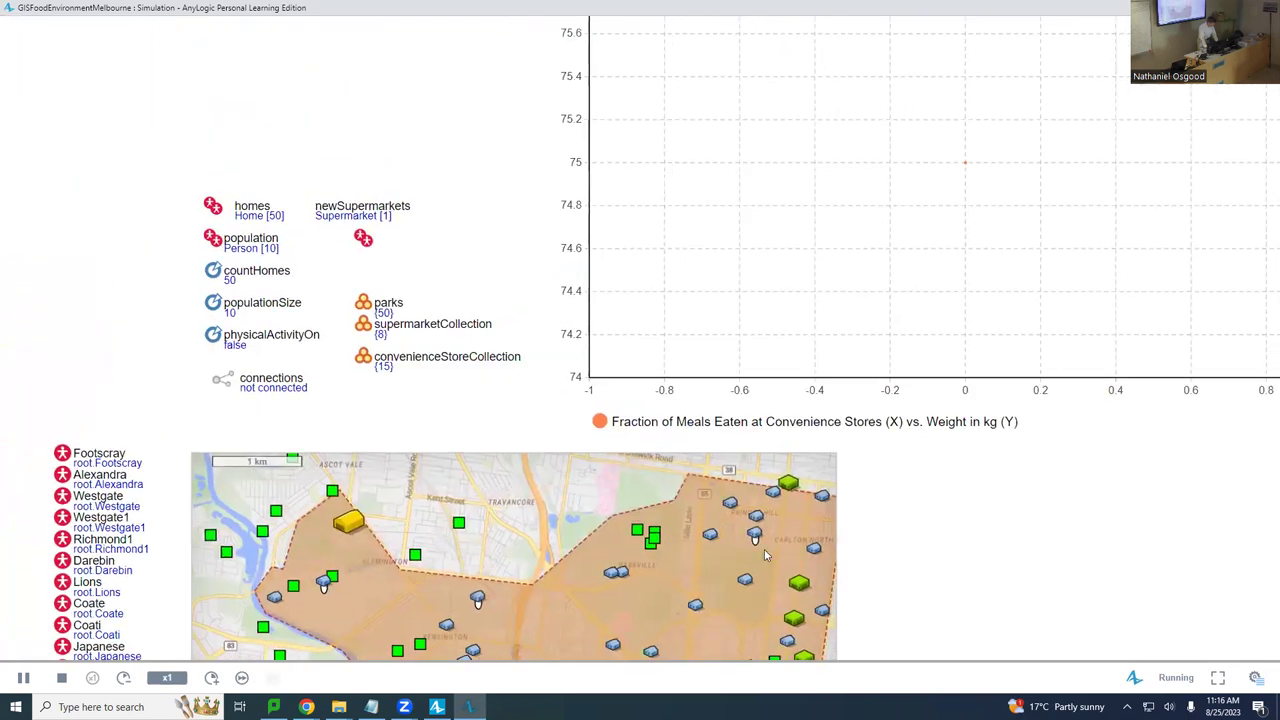
Speed the simulation to x10 and bring the Park Distance scatter chart into view.
left_click(211, 678)
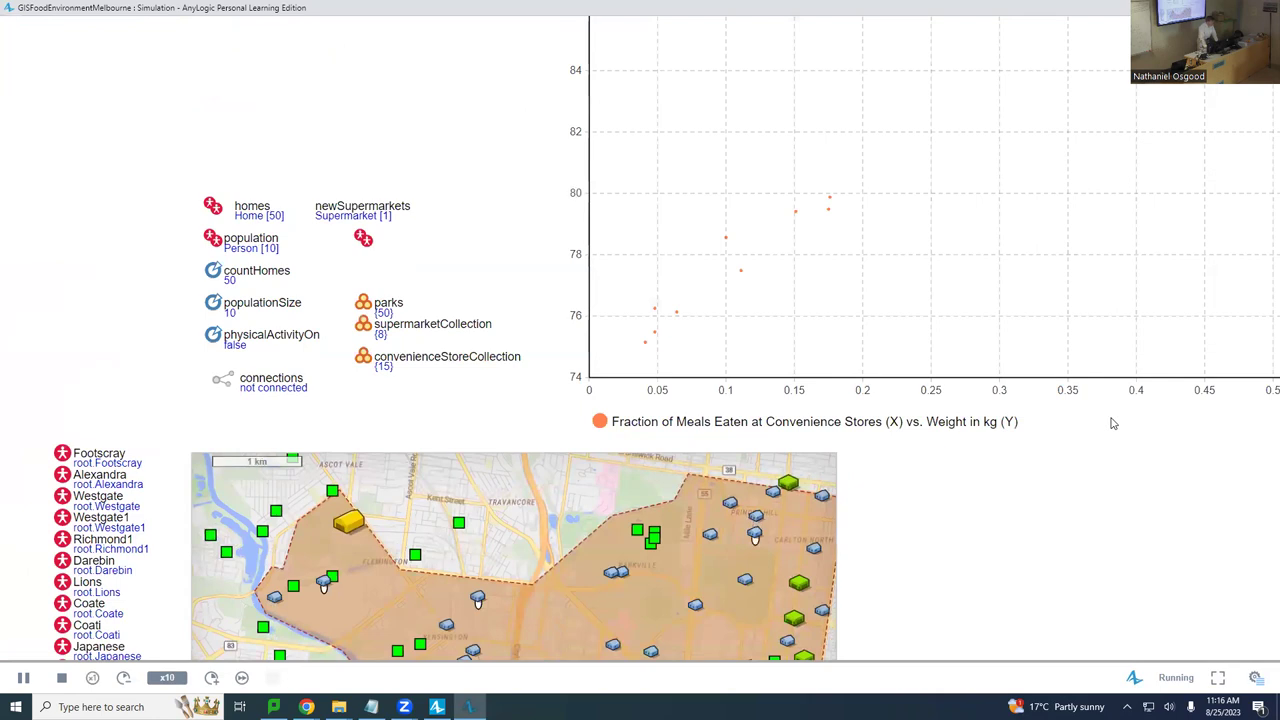
left_click_drag(1111, 423, 923, 481)
scroll(923, 481, "up", 5)
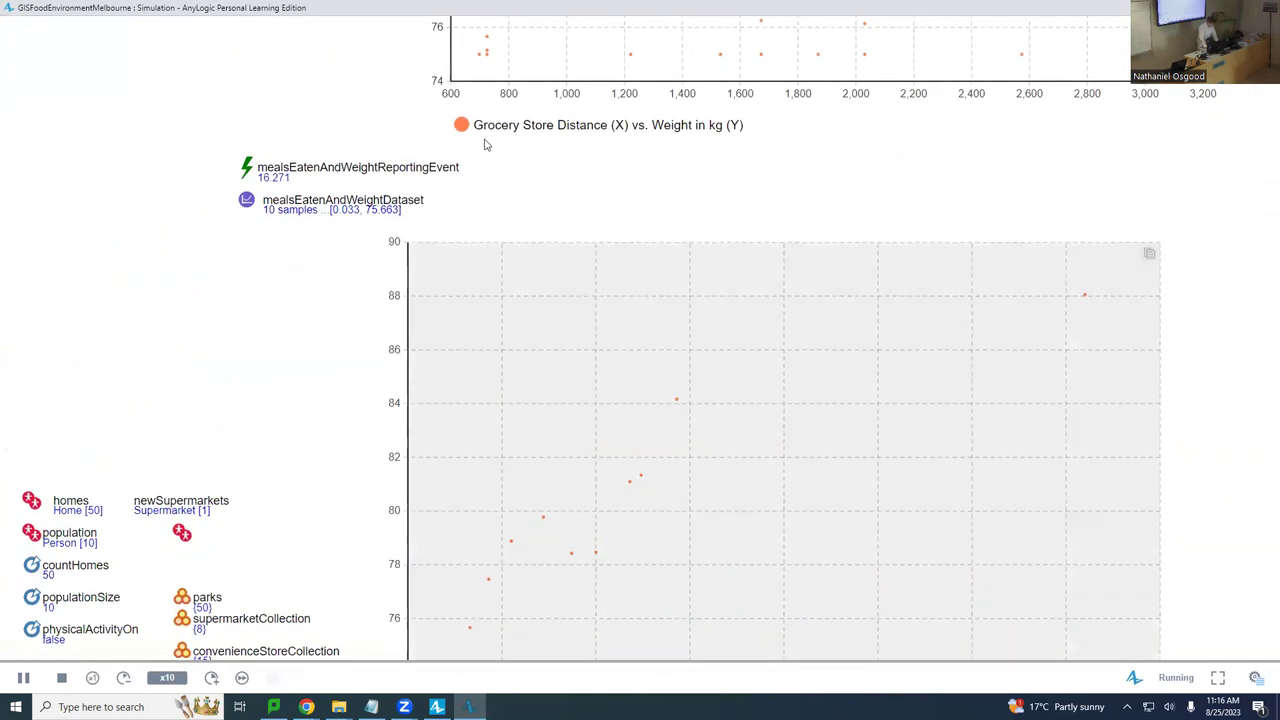
scroll(535, 404, "up", 6)
scroll(526, 23, "up", 1)
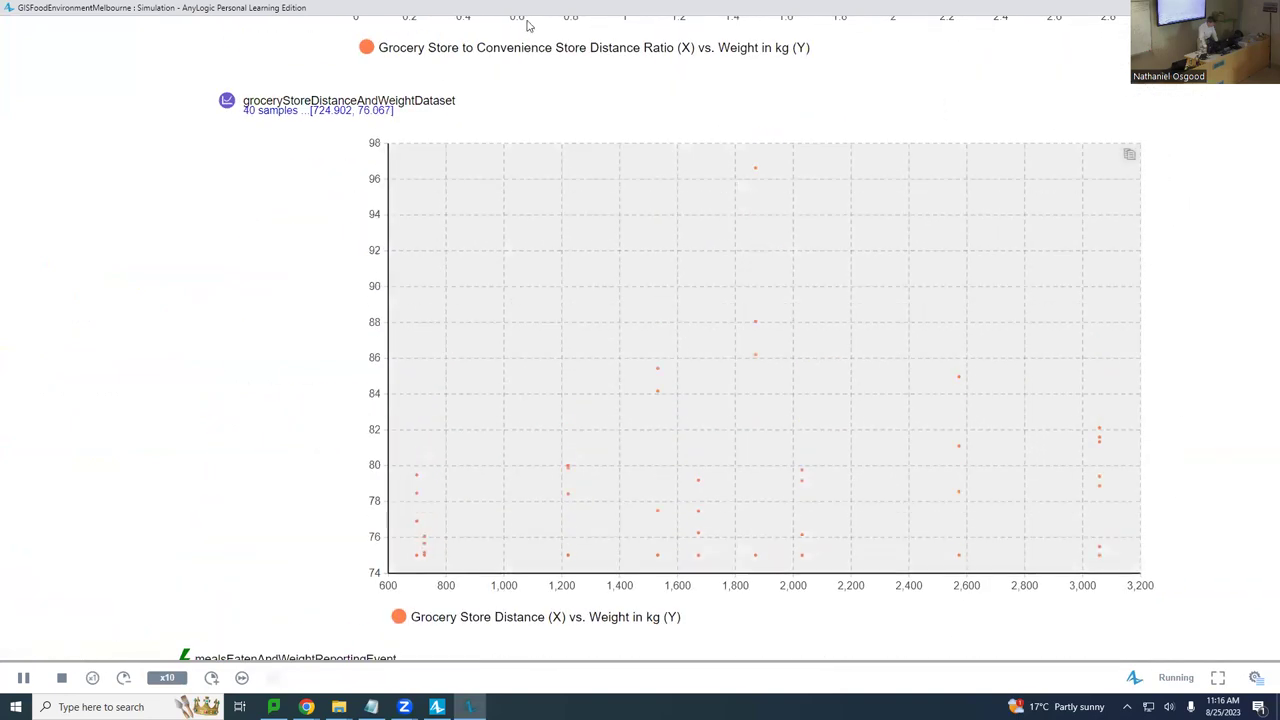
scroll(529, 574, "up", 6)
scroll(529, 574, "up", 3)
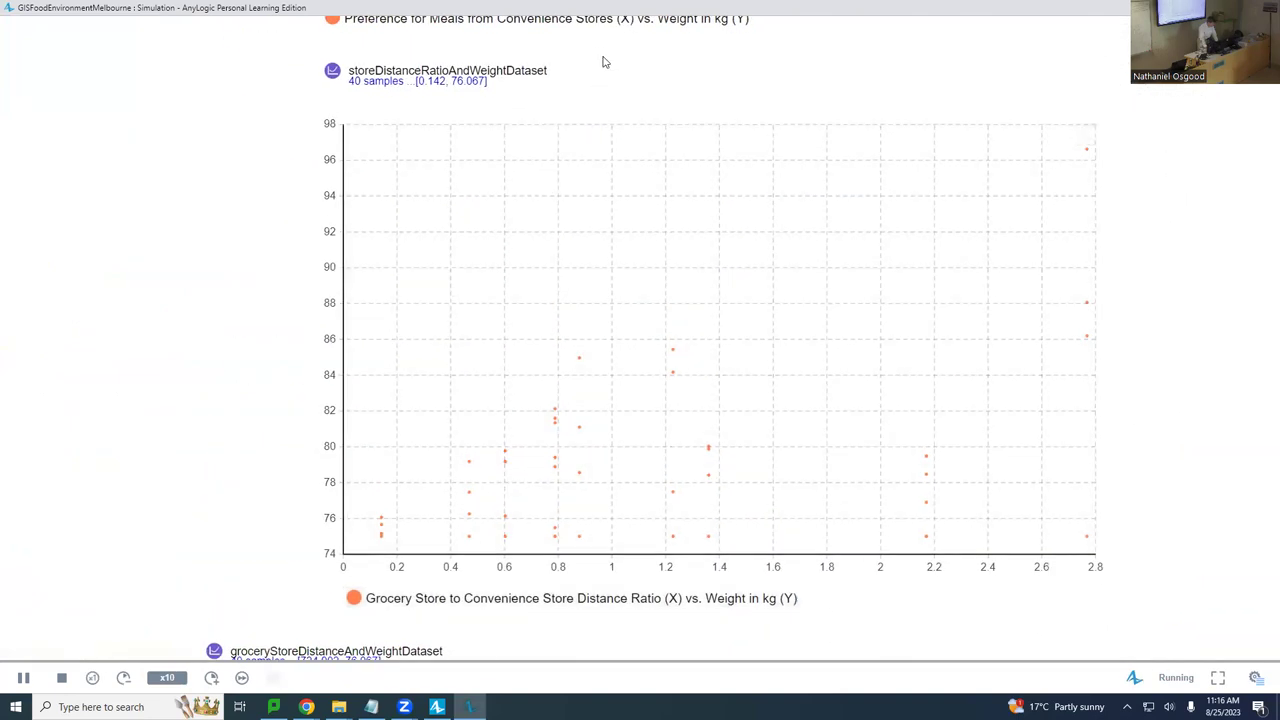
scroll(663, 449, "up", 7)
scroll(726, 291, "up", 5)
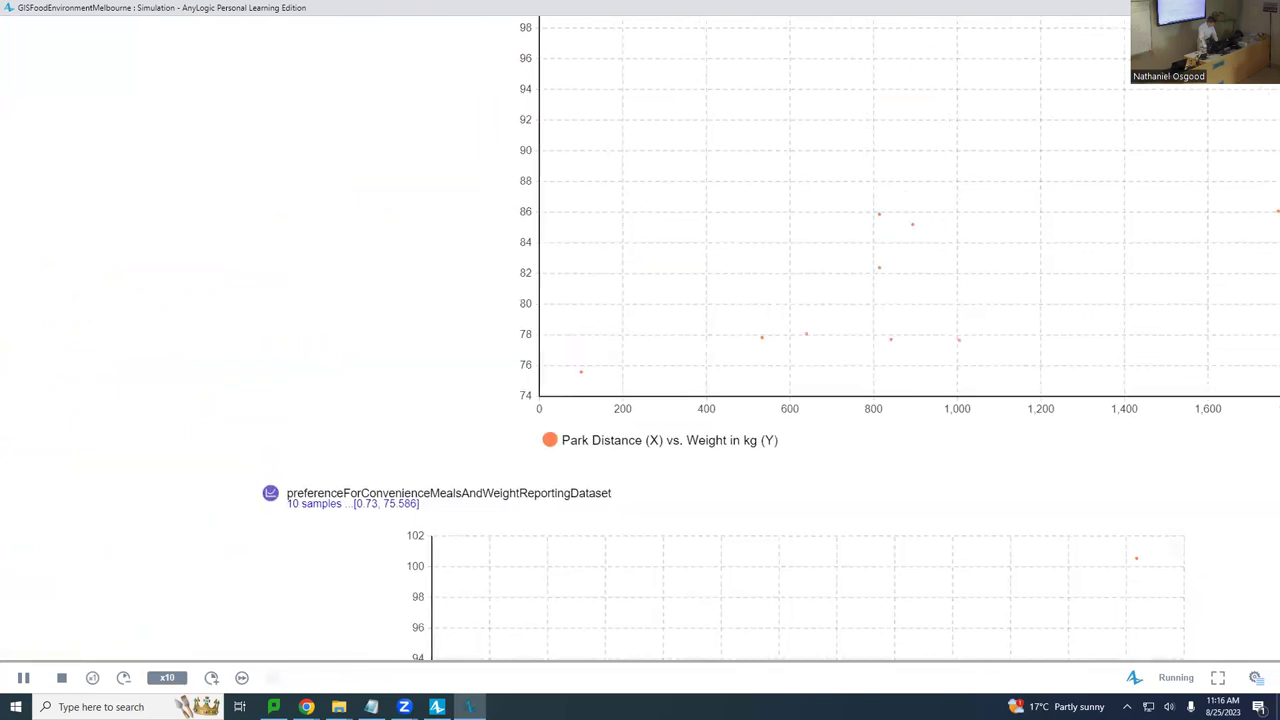
left_click_drag(784, 271, 697, 43)
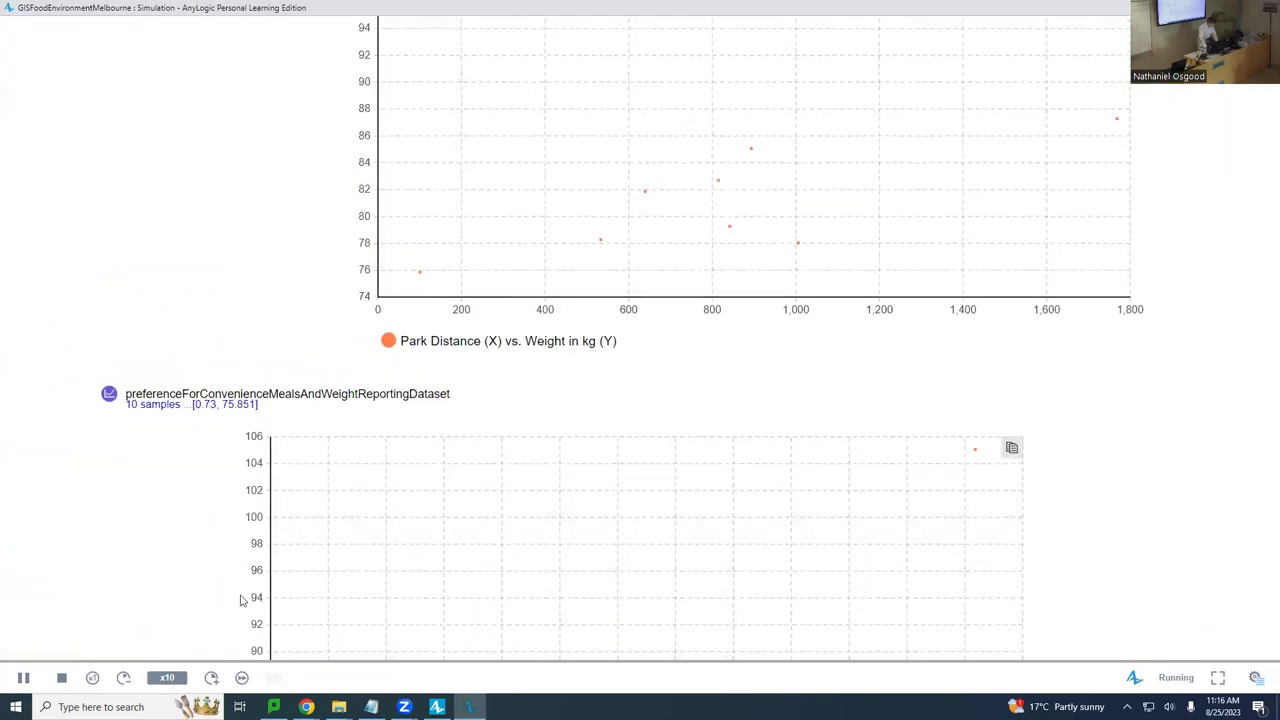
Raise the speed to x50 and pan through the store-distance, grocery and meals charts back to the map.
left_click(211, 677)
left_click(211, 677)
left_click_drag(211, 577, 363, 63)
left_click_drag(392, 362, 366, 14)
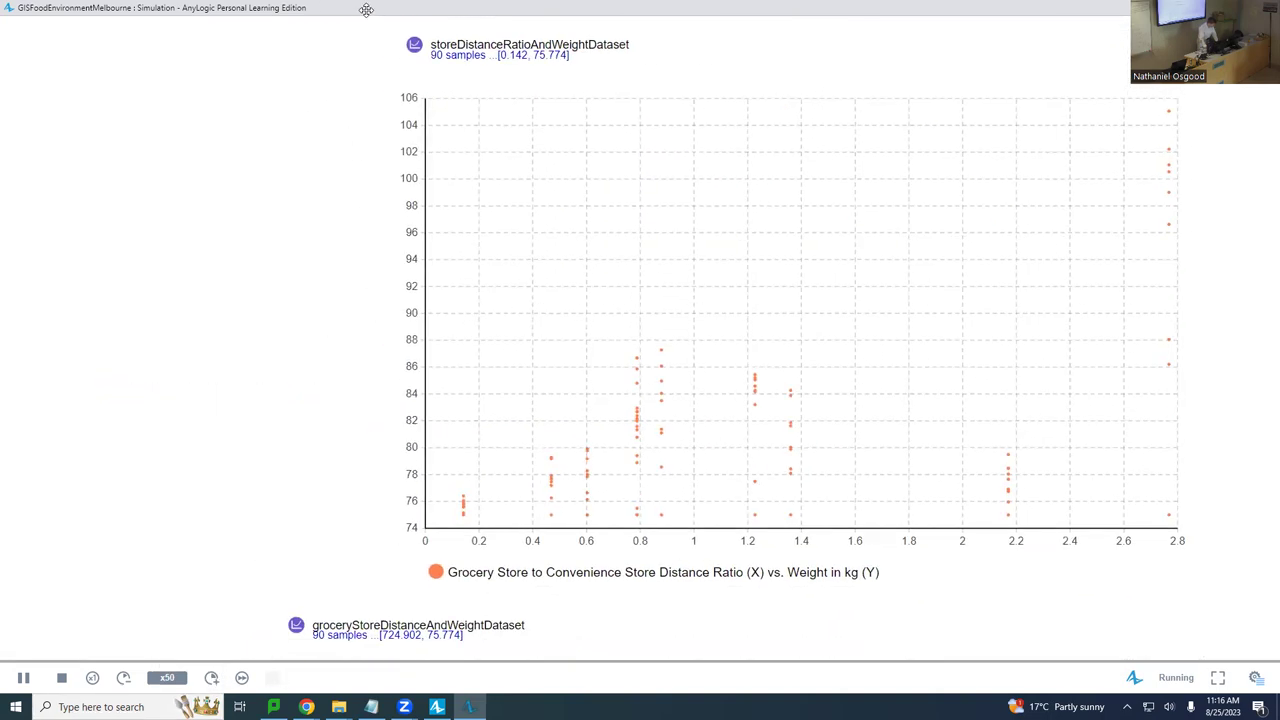
left_click_drag(400, 437, 400, 57)
left_click_drag(381, 388, 392, 14)
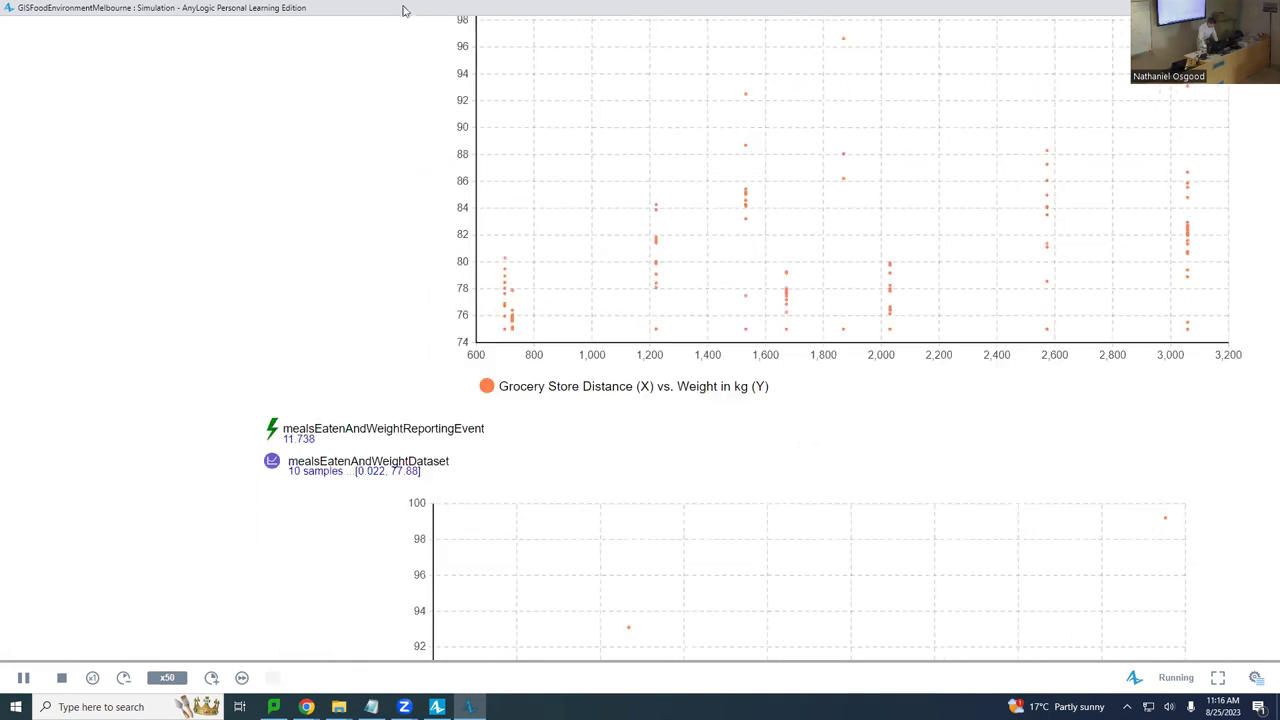
left_click_drag(420, 570, 418, 176)
left_click_drag(327, 480, 395, 119)
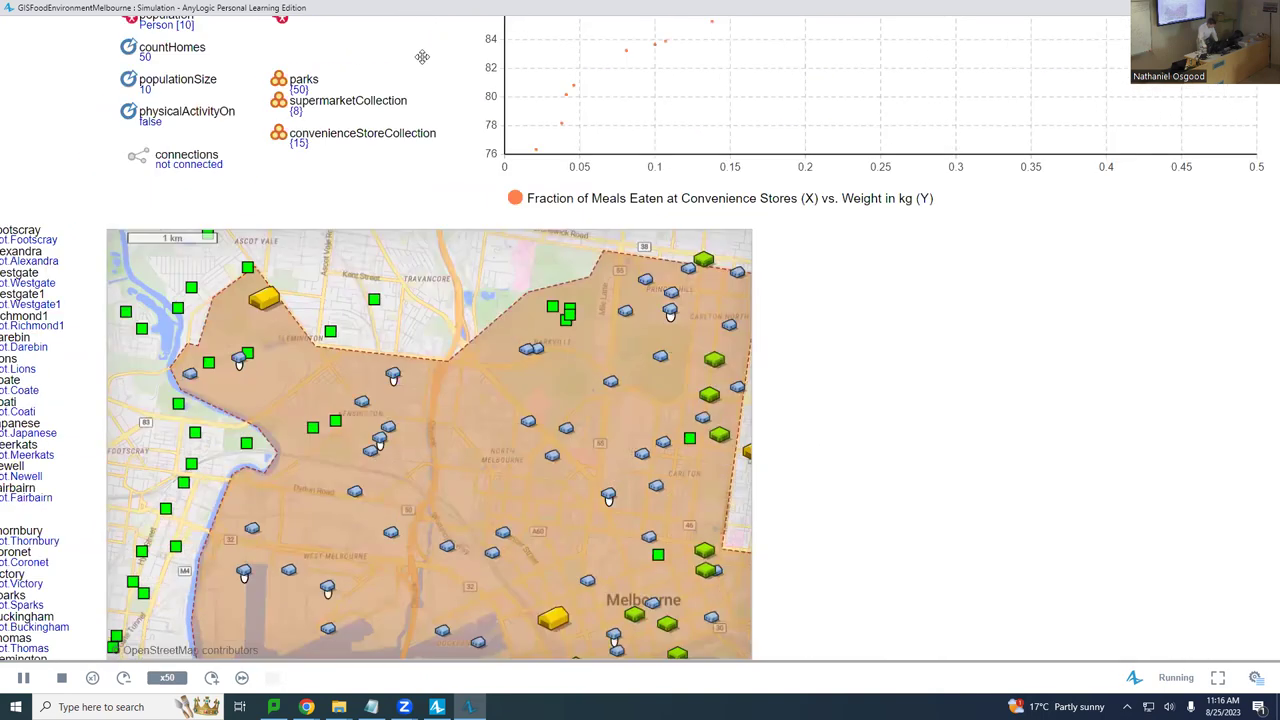
left_click_drag(455, 456, 485, 387)
Add new supermarkets at six spots across central and eastern Melbourne on the running map.
left_click(509, 323)
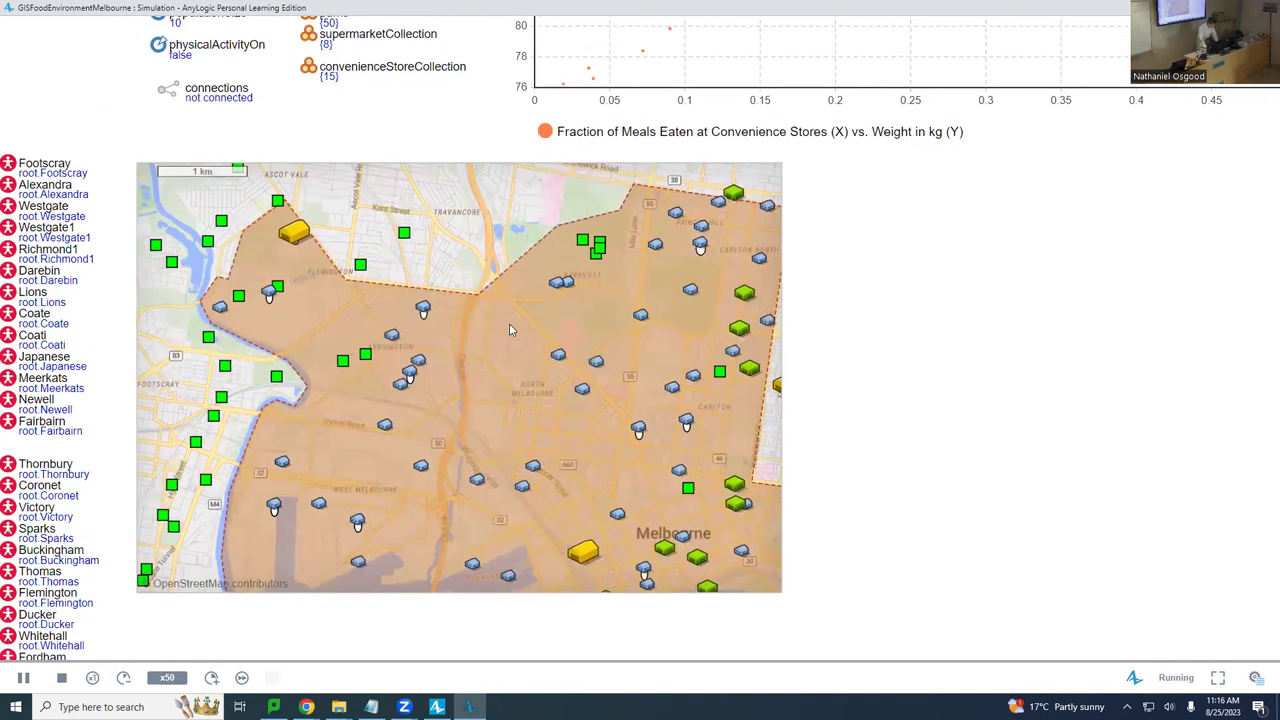
left_click(352, 316)
left_click(348, 461)
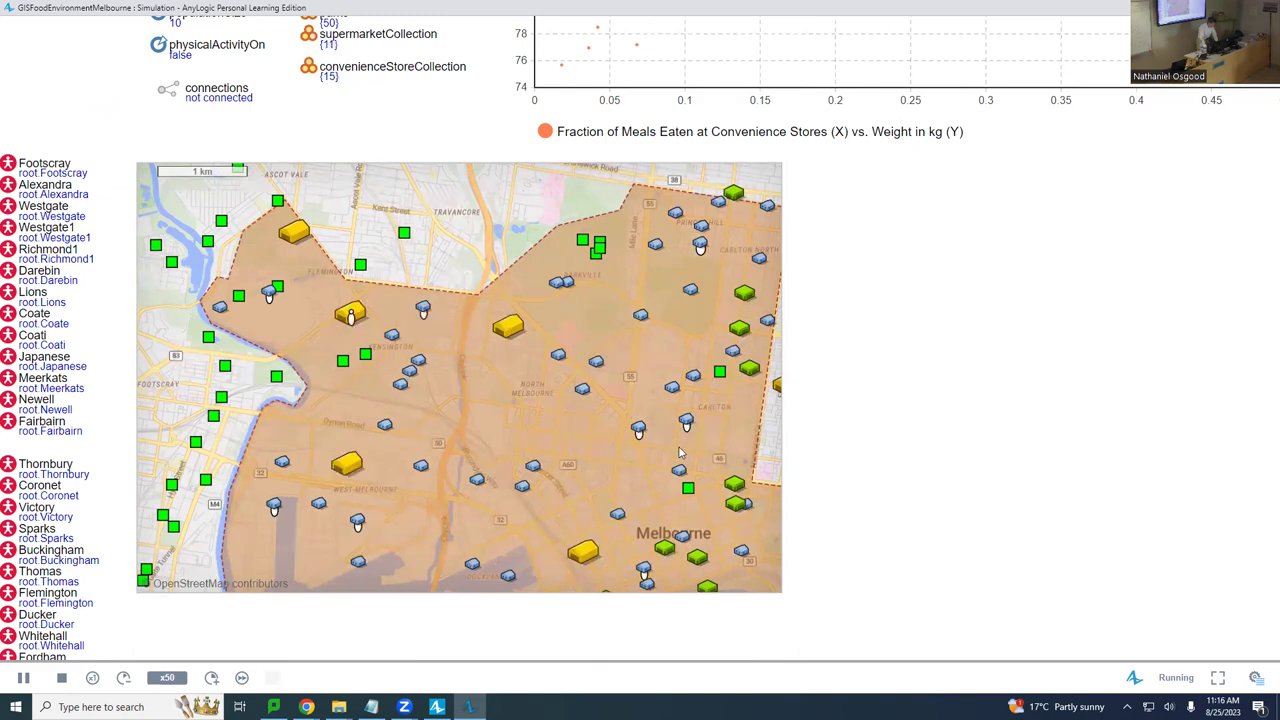
left_click(697, 398)
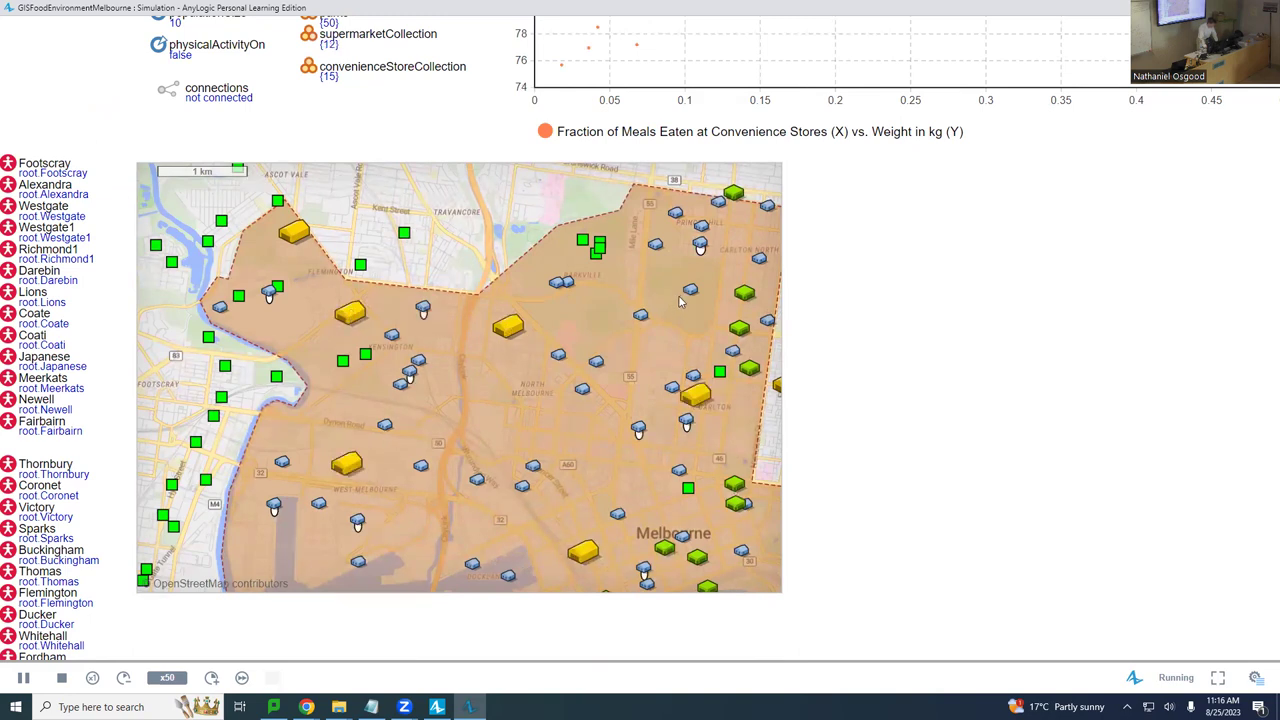
left_click(712, 319)
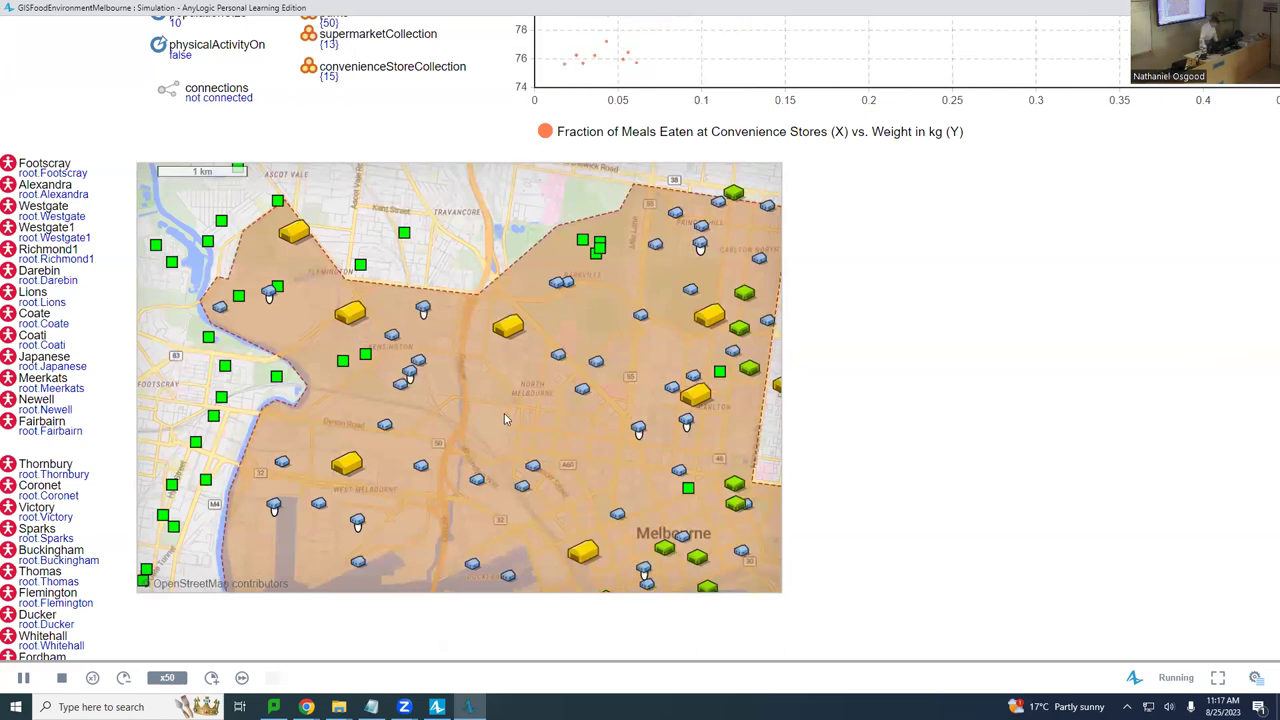
left_click(467, 545)
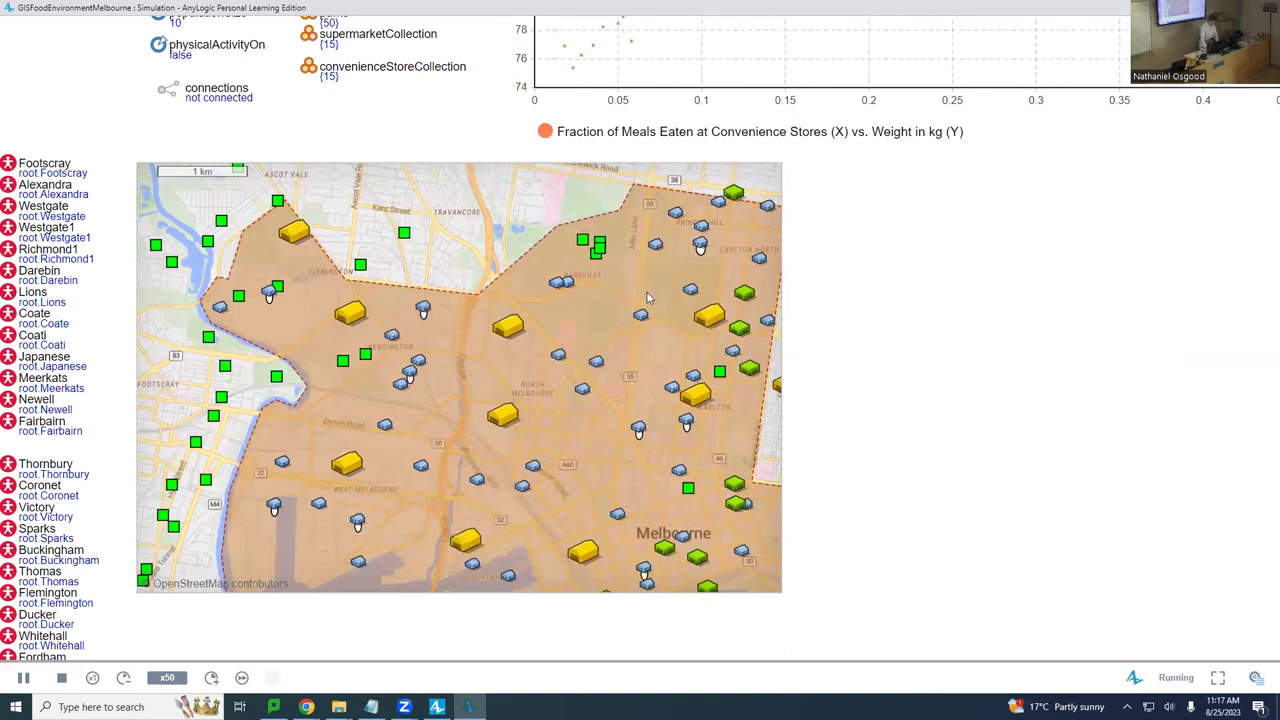